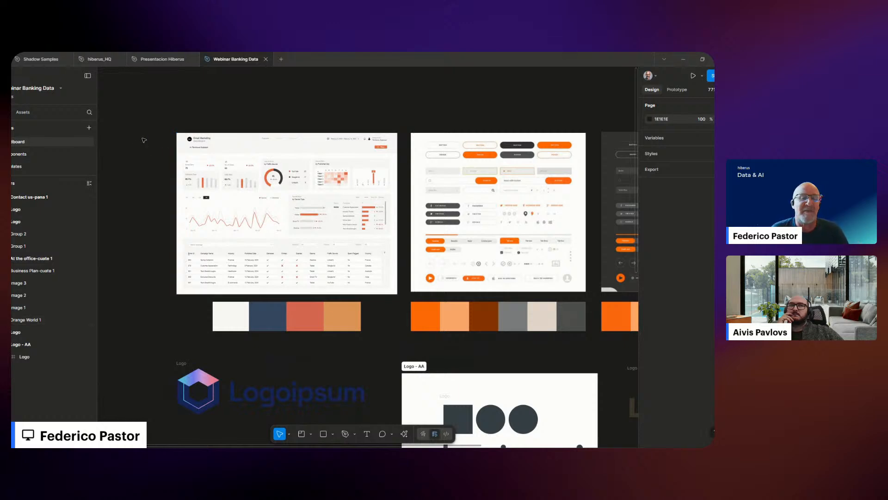
Examine the moodboard's reference dashboards, color palettes, logos and office illustrations.
mouse_move(349, 103)
mouse_down()
mouse_move(280, 83)
mouse_move(323, 90)
mouse_move(224, 87)
mouse_up()
drag(345, 91, 280, 90)
drag(412, 95, 615, 96)
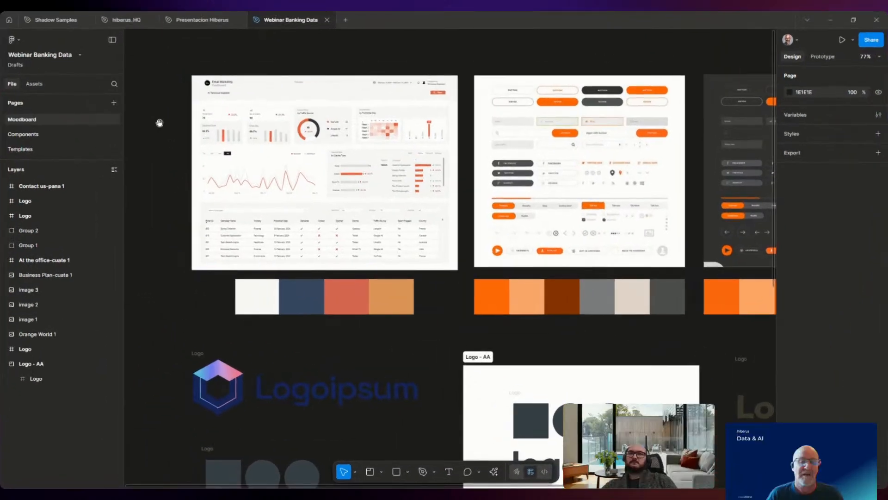
drag(155, 289, 135, 123)
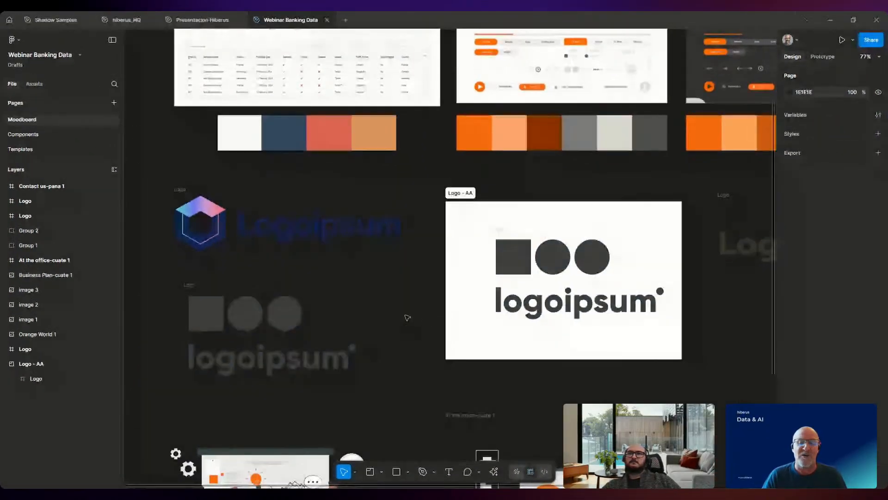
drag(162, 386, 155, 185)
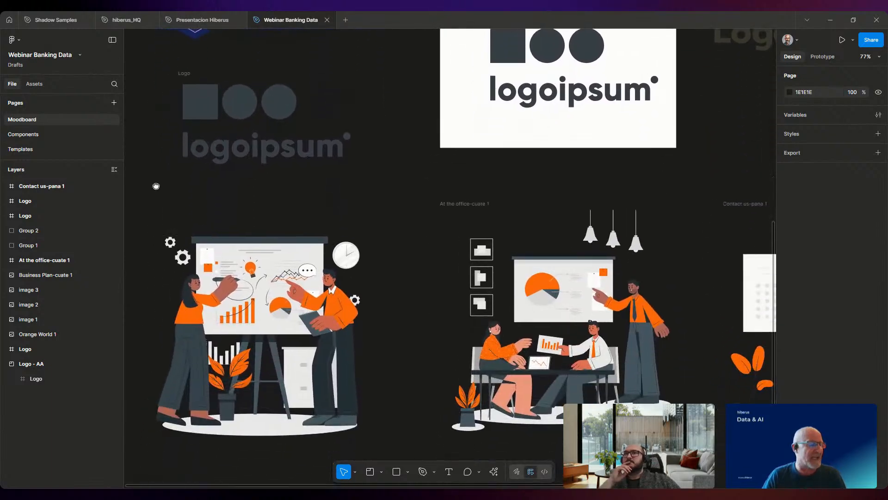
scroll(157, 186, down, 5)
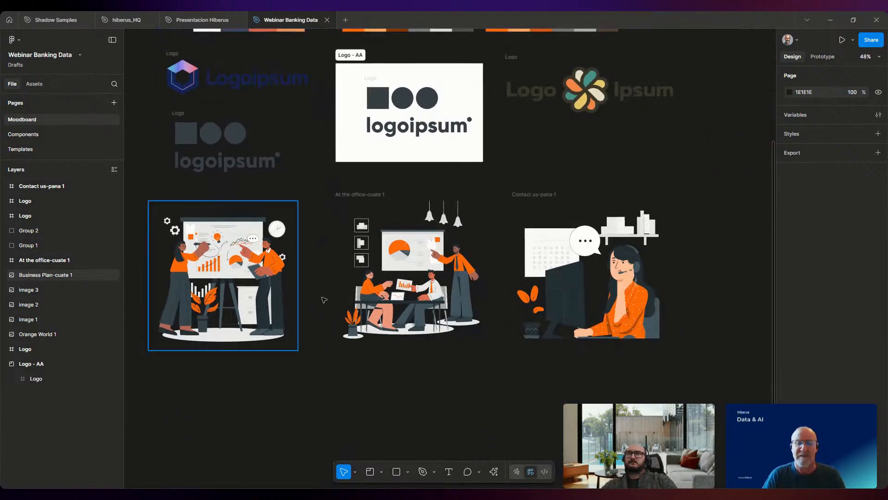
drag(277, 386, 332, 409)
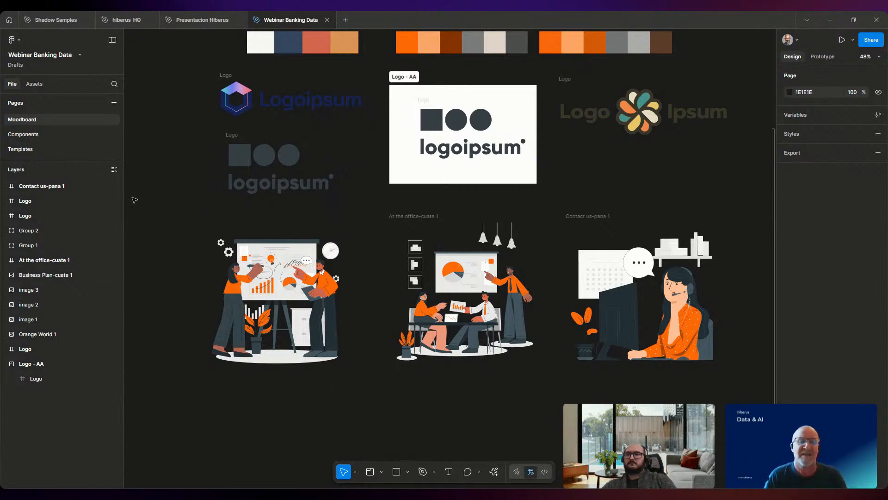
scroll(161, 104, up, 5)
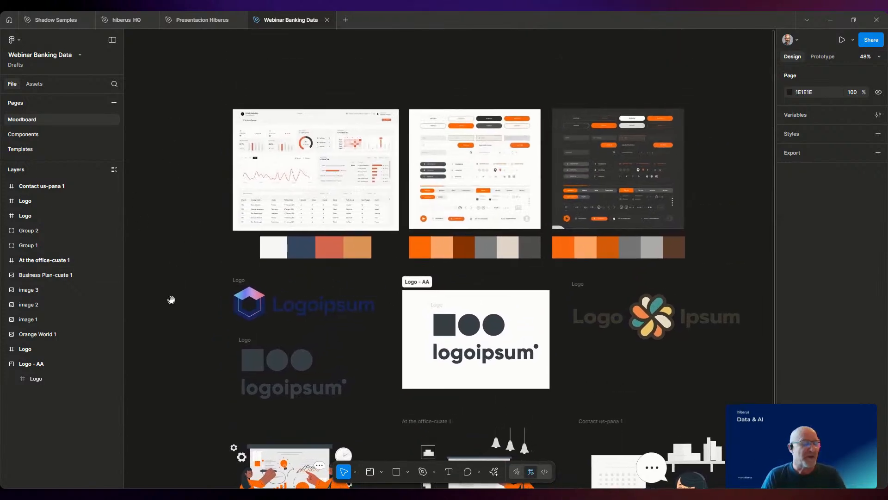
Extract a color palette from the light dashboard screenshot with the Image to Color Palette plugin.
click(263, 128)
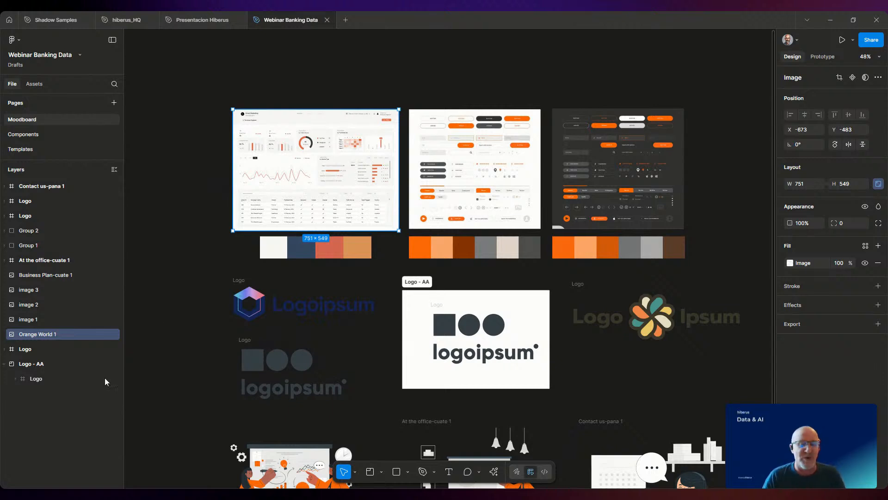
right_click(273, 170)
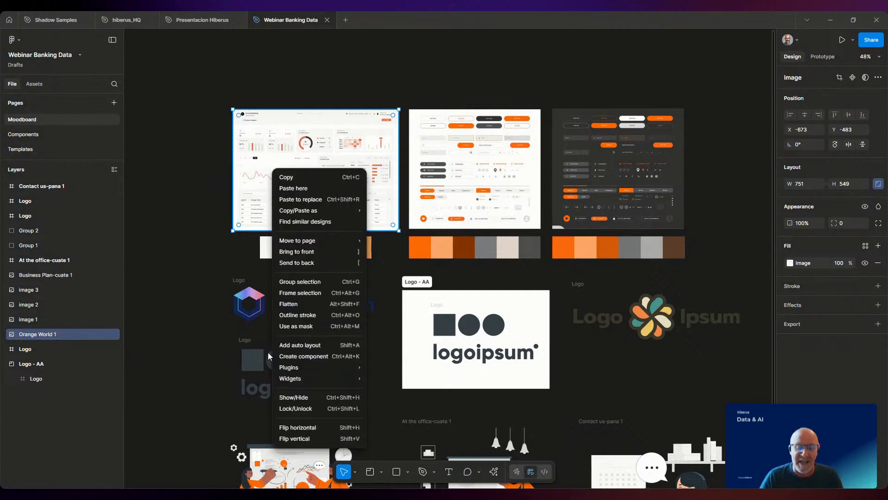
mouse_move(293, 369)
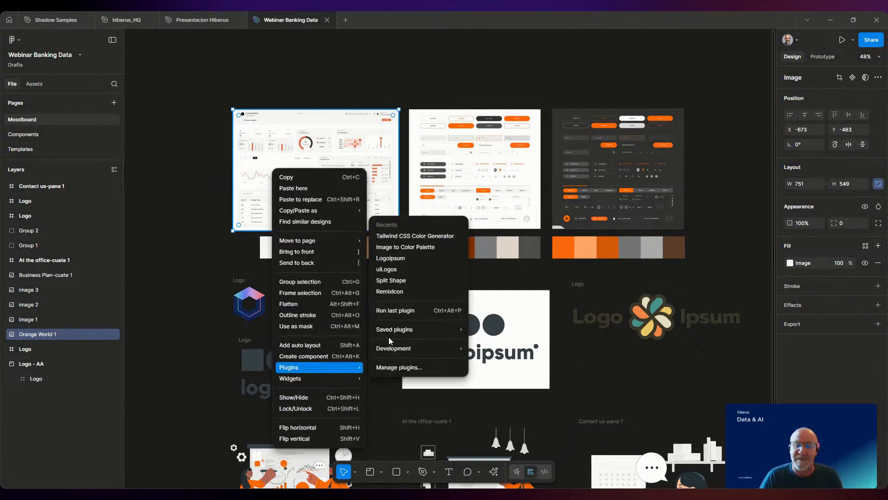
click(386, 251)
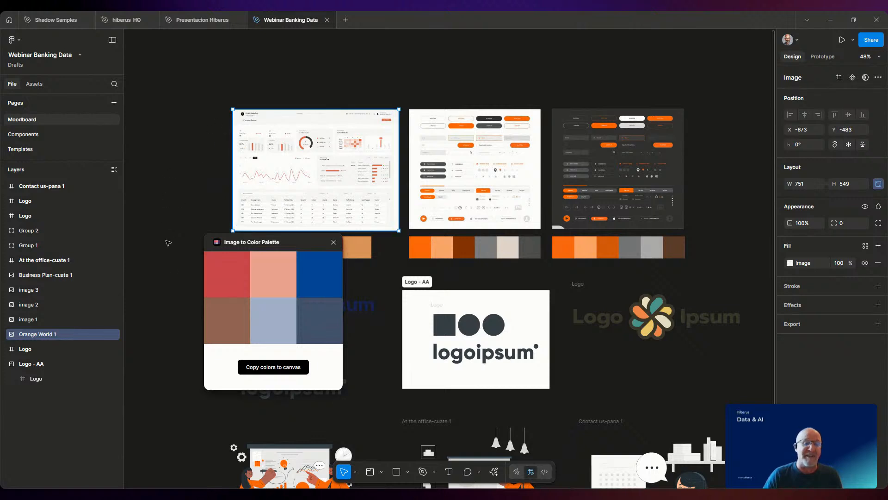
drag(289, 249, 318, 275)
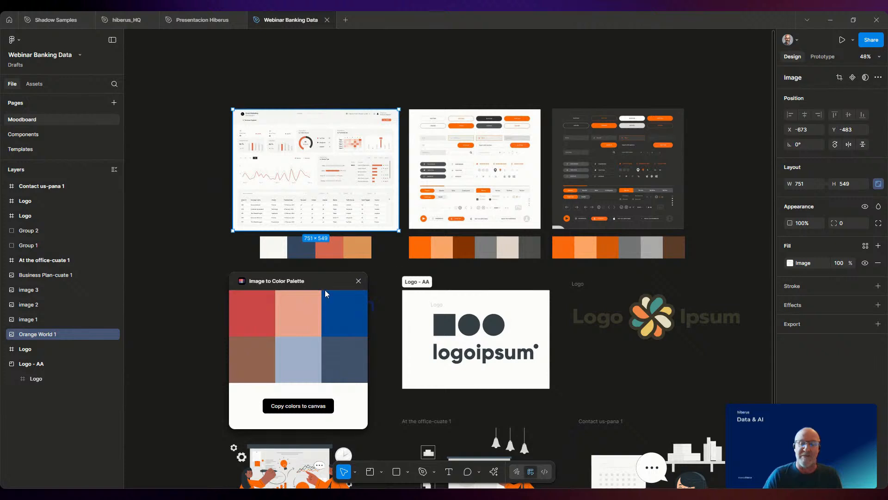
Extract the dark UI kit image's palette, copy its colors to the canvas and place the swatches above that image.
click(430, 123)
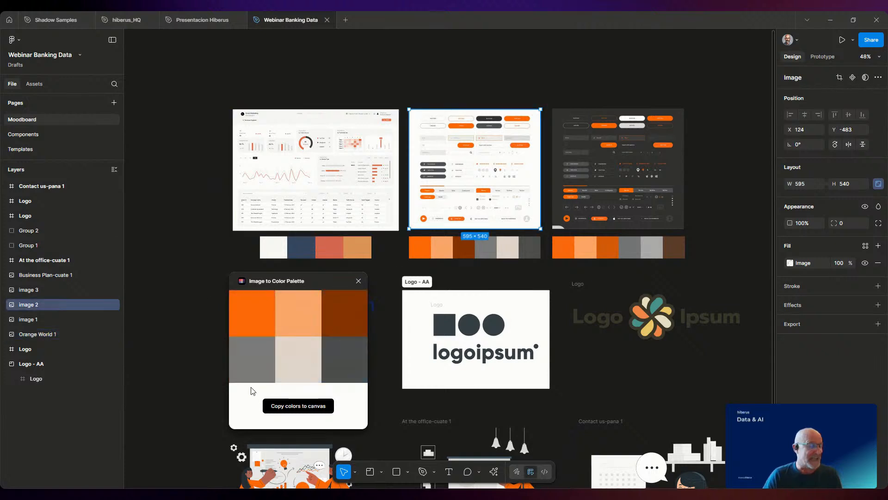
click(564, 117)
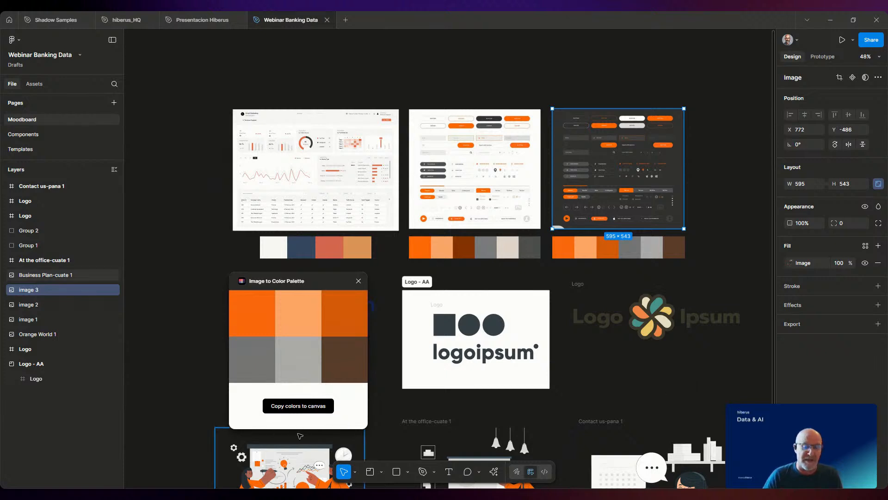
click(301, 406)
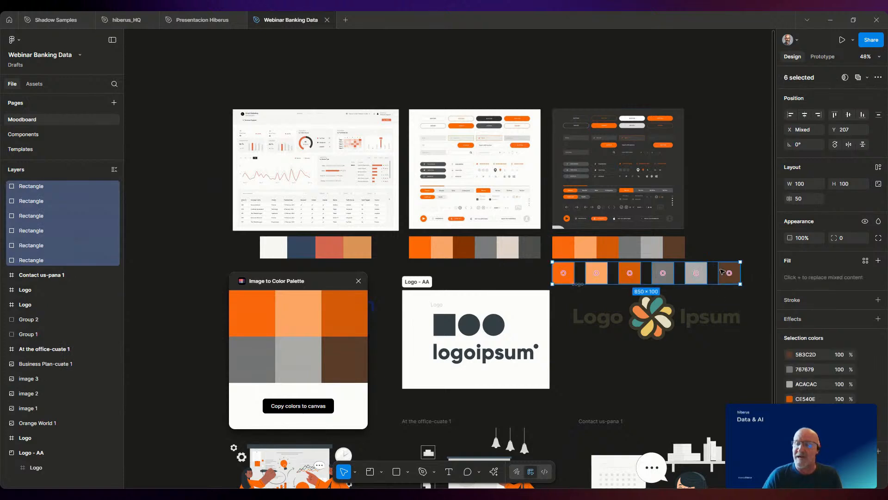
drag(723, 272, 687, 76)
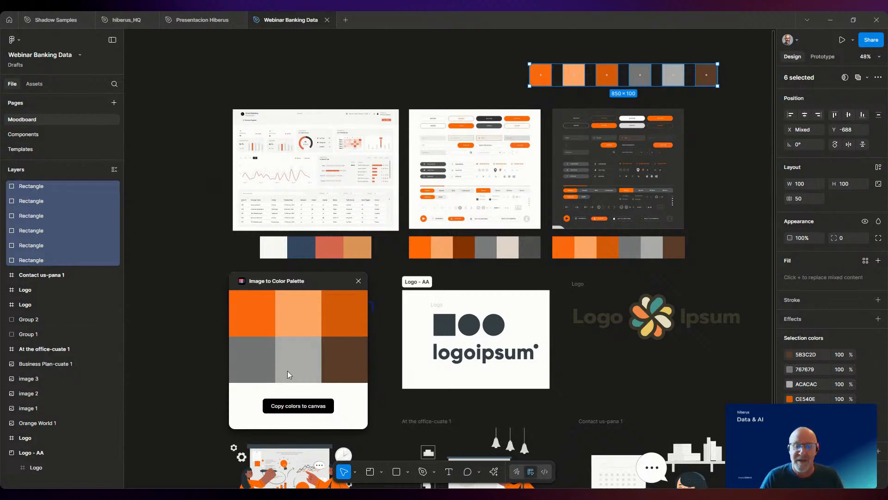
click(358, 282)
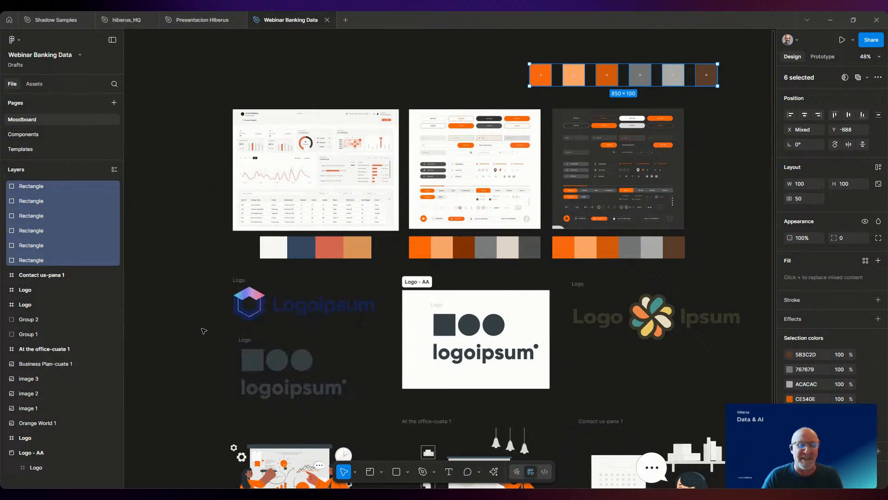
Insert the "Logoipsum Brand Standard" logo onto the moodboard using the Logoipsum plugin.
click(236, 280)
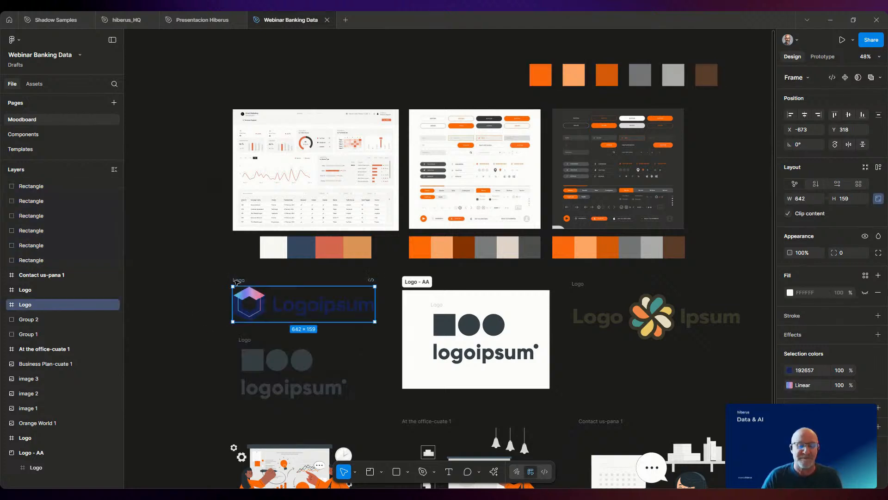
right_click(191, 280)
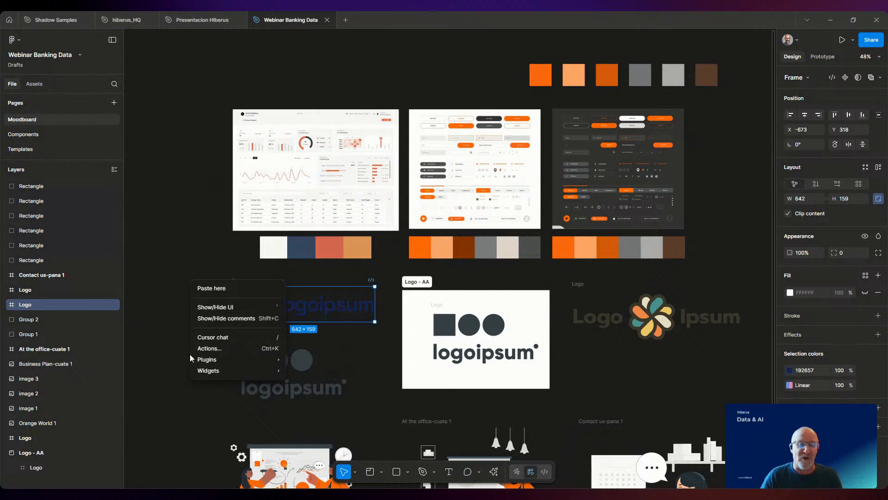
mouse_move(206, 359)
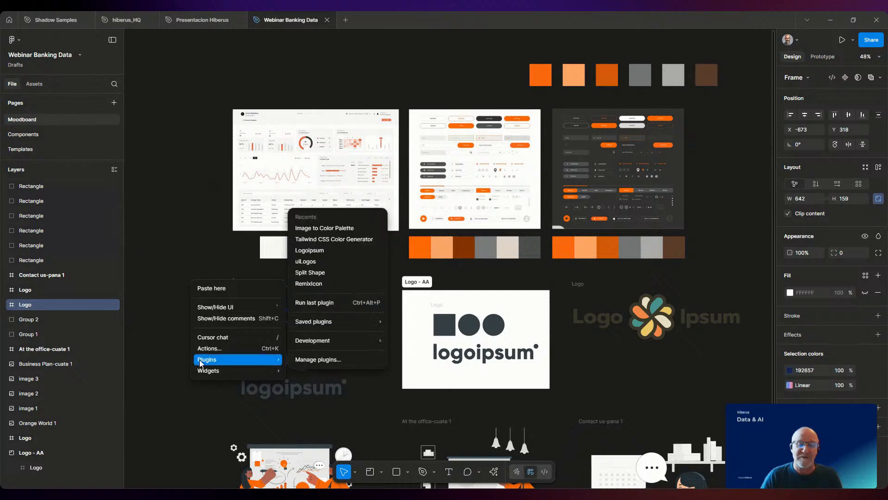
click(307, 252)
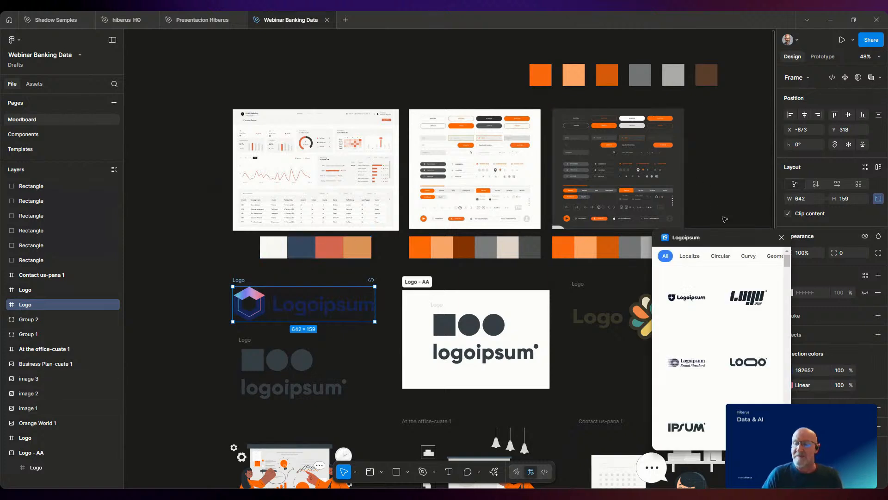
drag(723, 243, 576, 213)
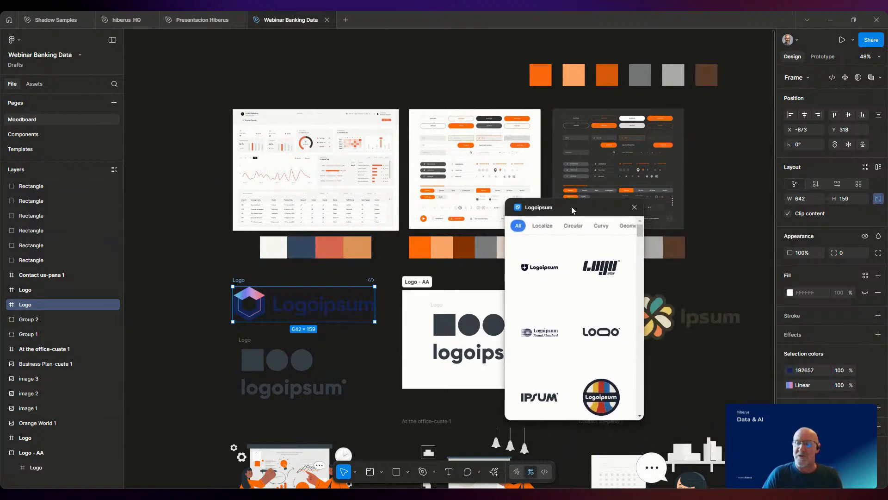
click(395, 79)
drag(440, 73, 240, 51)
drag(597, 203, 645, 115)
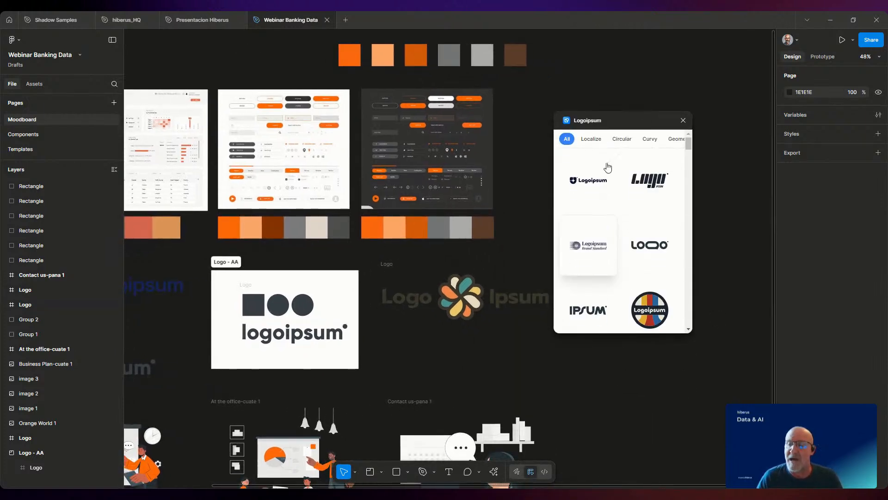
drag(607, 114, 658, 102)
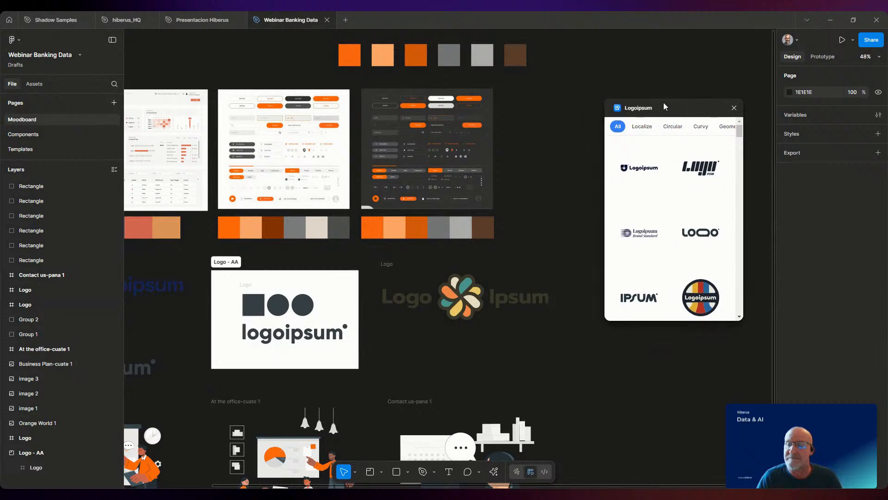
click(651, 235)
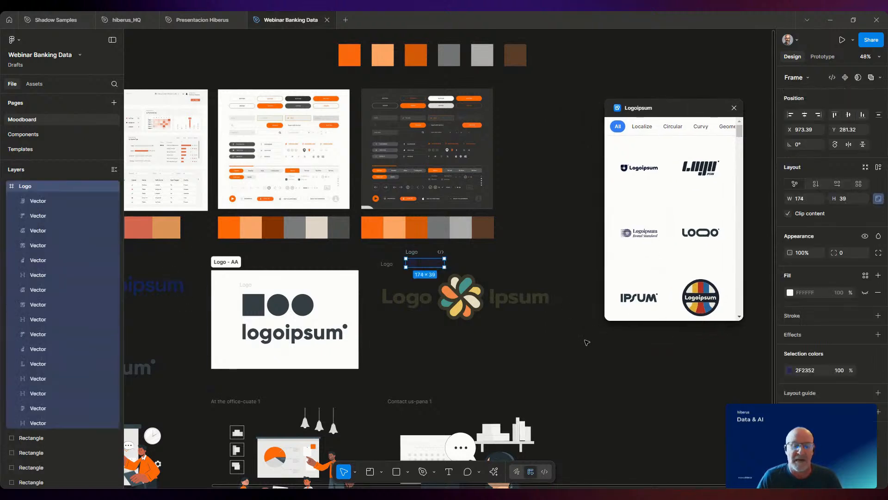
Enlarge the inserted Brand Standard logo to about 1013 × 227 and position it below the flower logo.
click(567, 359)
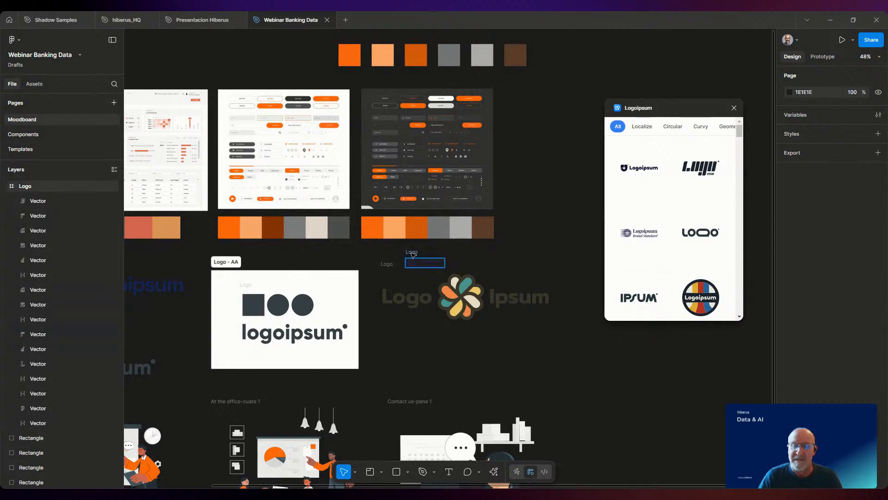
click(411, 253)
drag(409, 254, 729, 391)
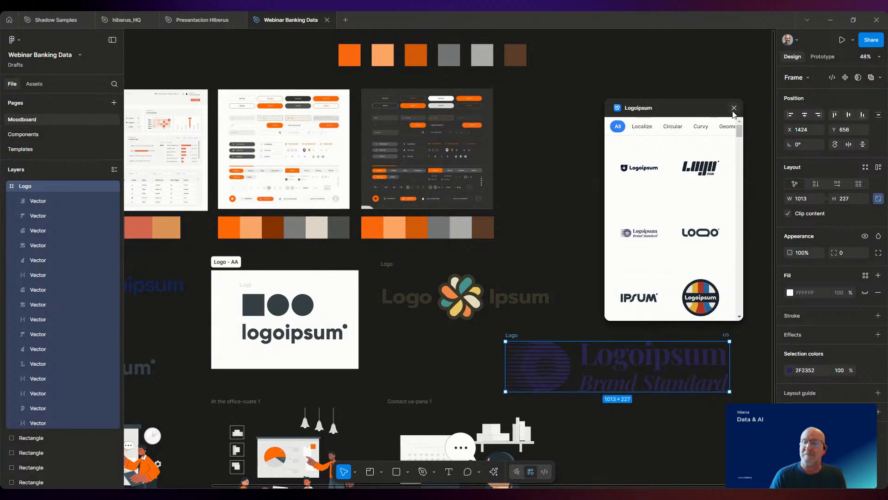
Browse the Circular, Localize, Curvy and Geometric logo categories and close the Logoipsum plugin.
click(672, 128)
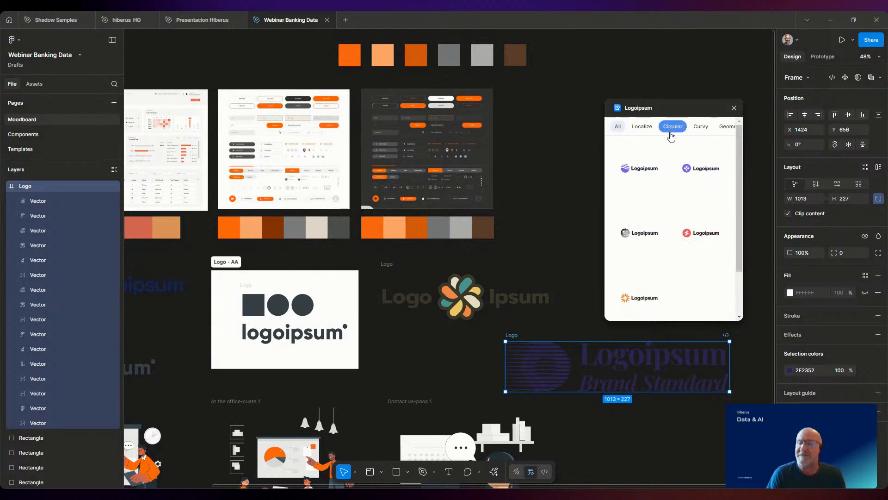
click(644, 128)
click(700, 127)
click(726, 127)
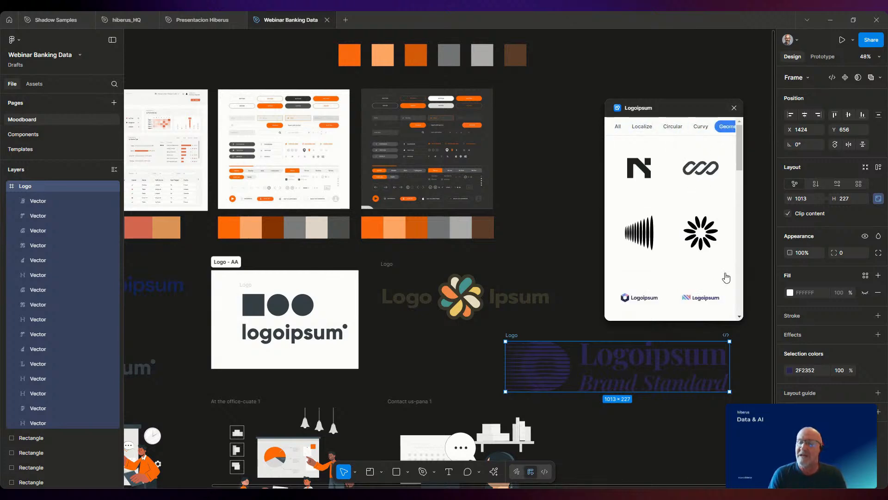
mouse_move(739, 151)
mouse_down()
mouse_move(735, 232)
mouse_move(734, 141)
mouse_up()
click(734, 108)
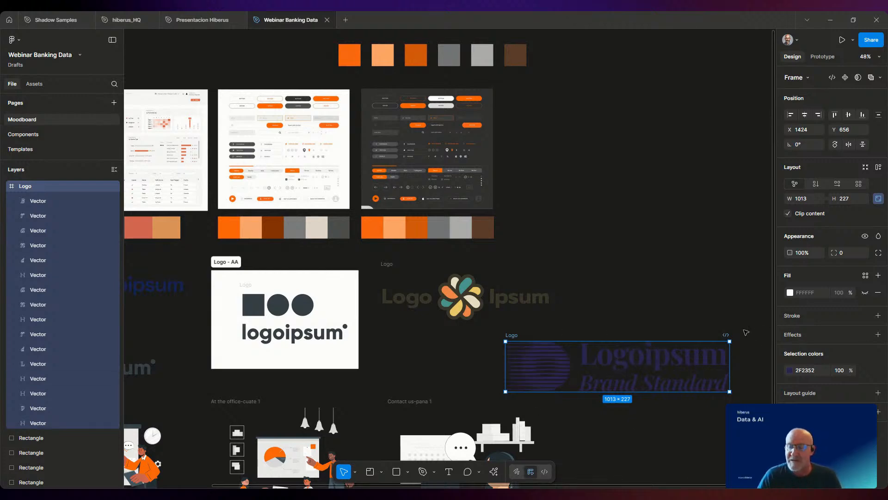
Recolor the teal petals of the flower logo to red DA1A1A.
click(387, 264)
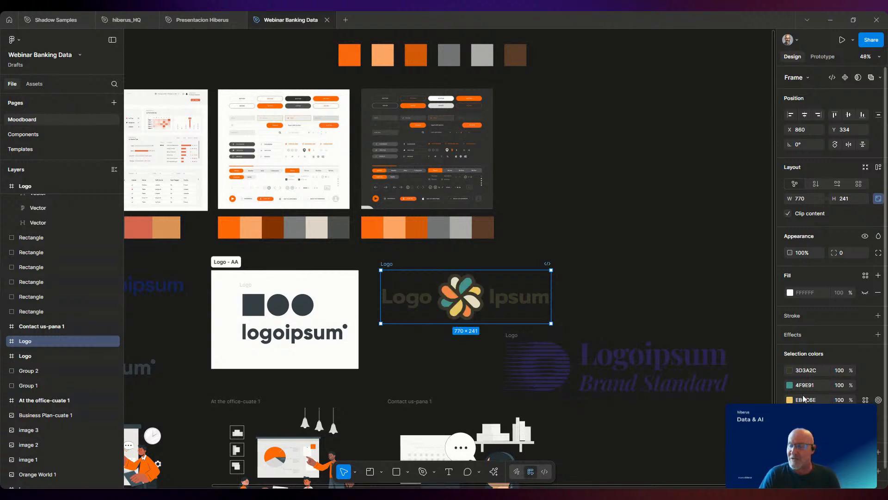
click(789, 385)
drag(713, 379, 693, 380)
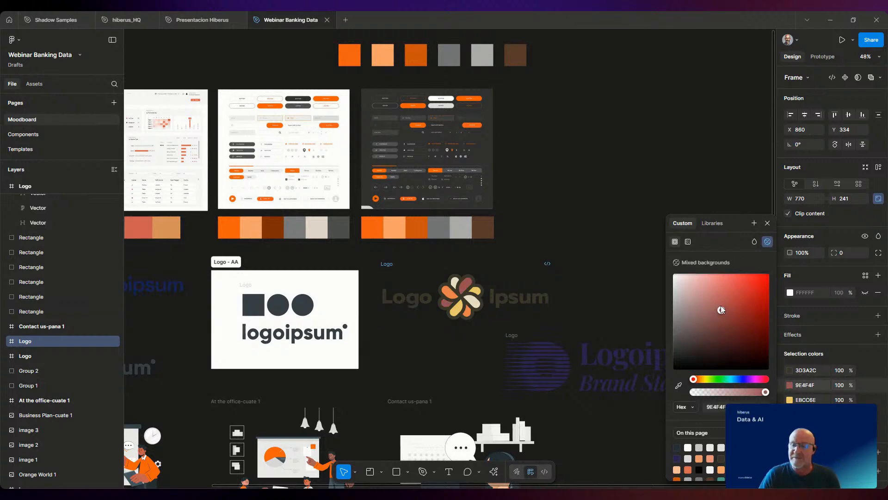
drag(717, 308, 758, 287)
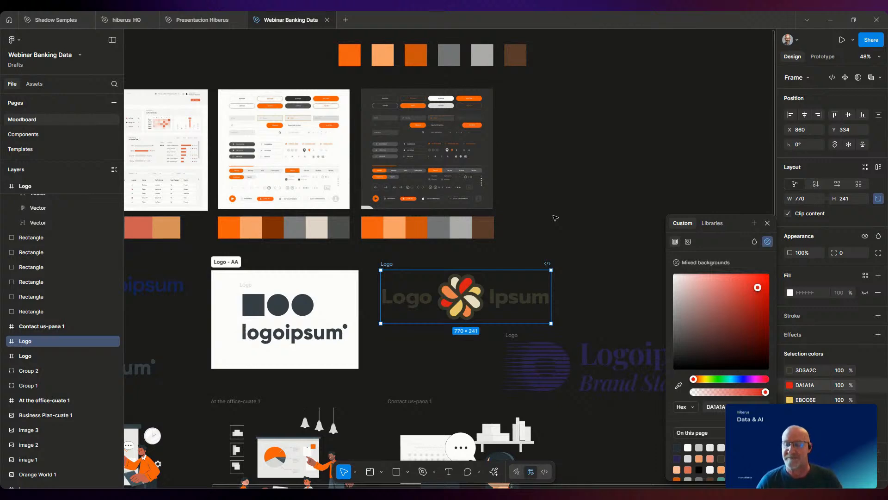
click(555, 218)
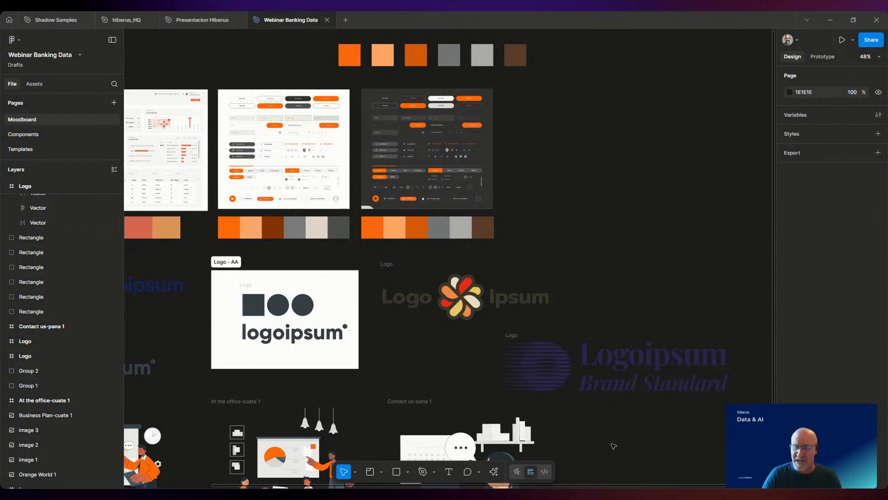
Inspect the contrast rating of the Brand Standard logo frame's white fill.
drag(597, 445, 586, 297)
click(514, 209)
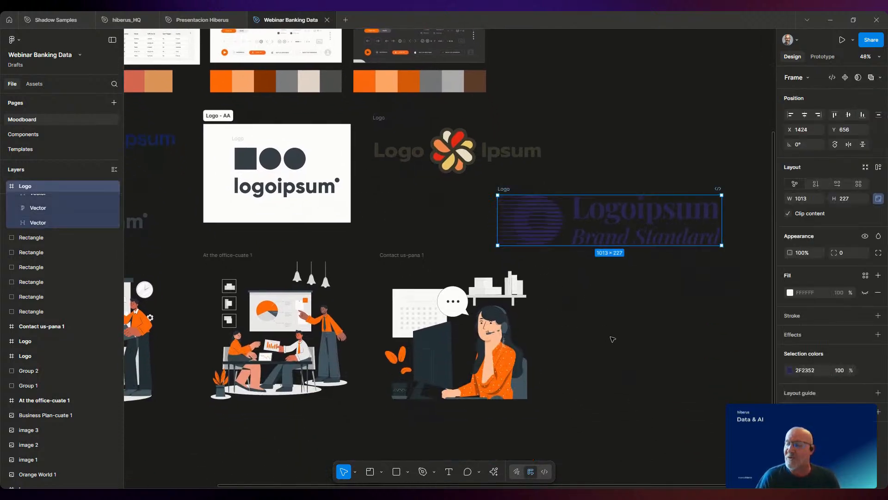
click(790, 293)
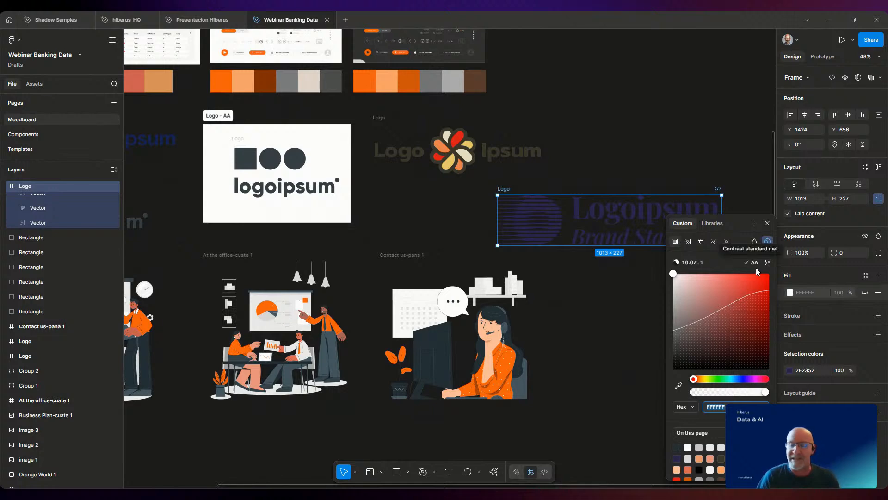
click(589, 388)
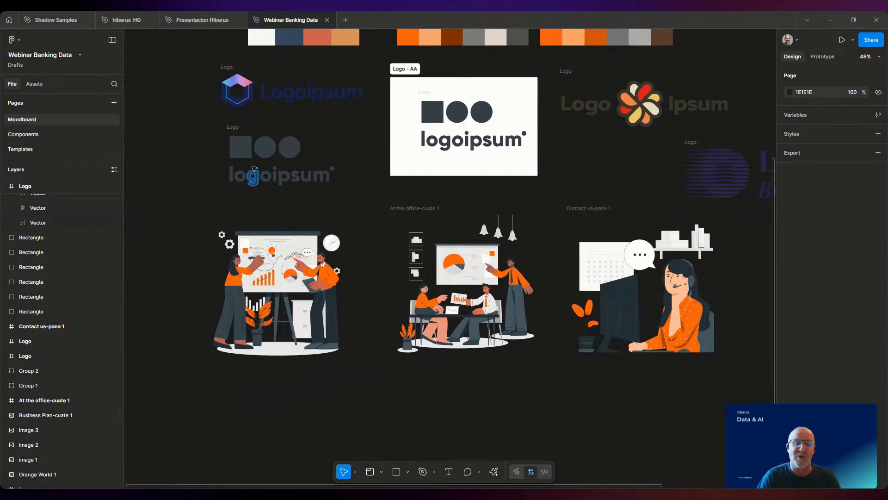
Inspect the contrast rating of the fill on the dark grey logoipsum frame placed outside the white Logo - AA frame.
click(282, 162)
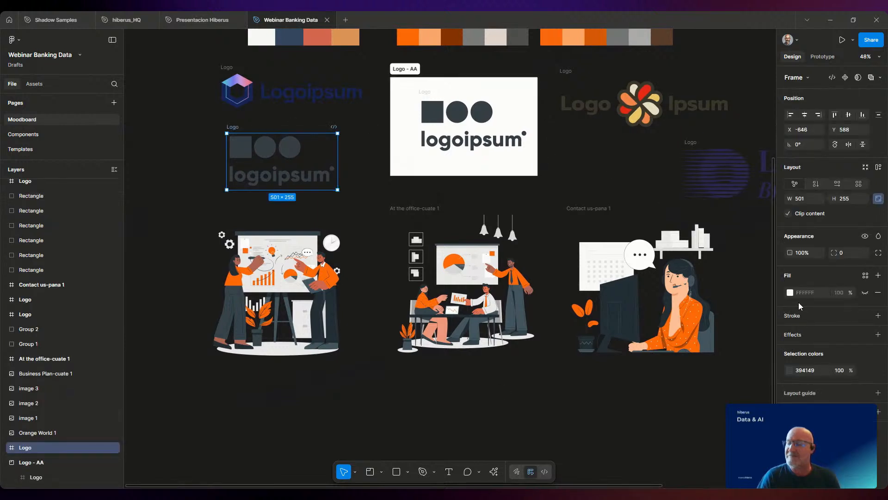
click(789, 293)
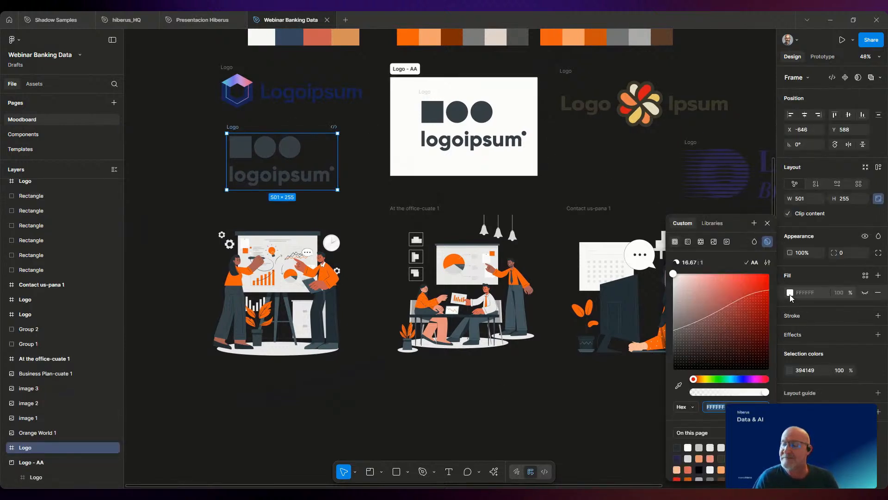
click(744, 267)
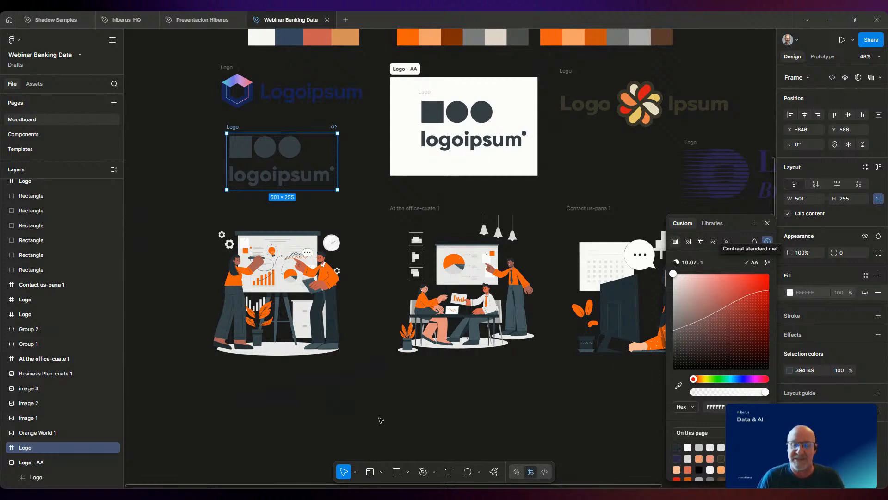
click(401, 421)
Recolor the slate 455A64 parts of the "At the office-cuate 1" illustration to blue 1397D5.
click(260, 247)
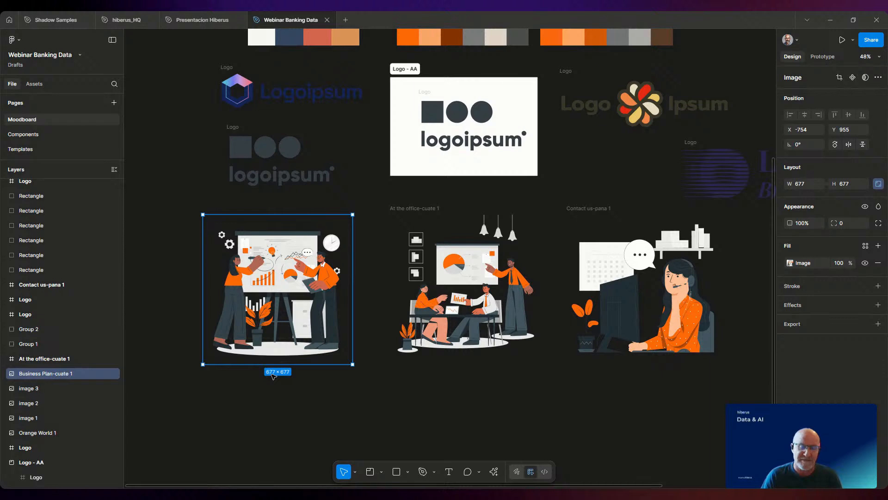
click(405, 211)
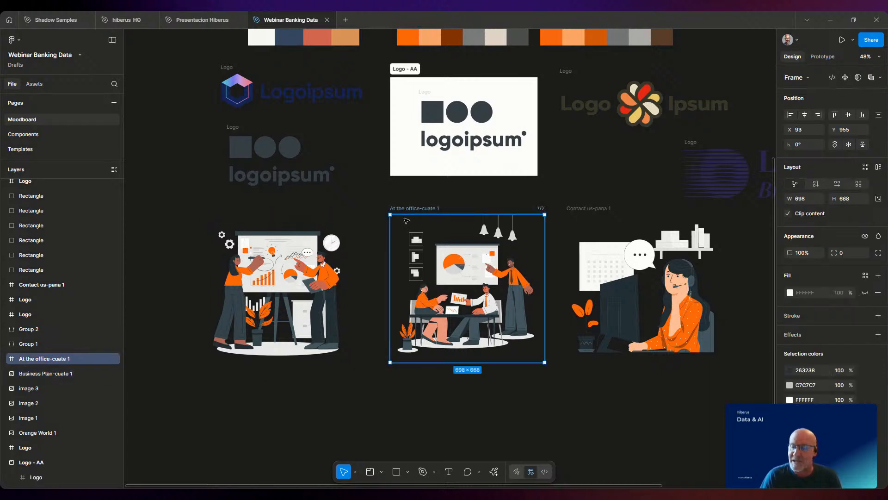
scroll(871, 399, down, 3)
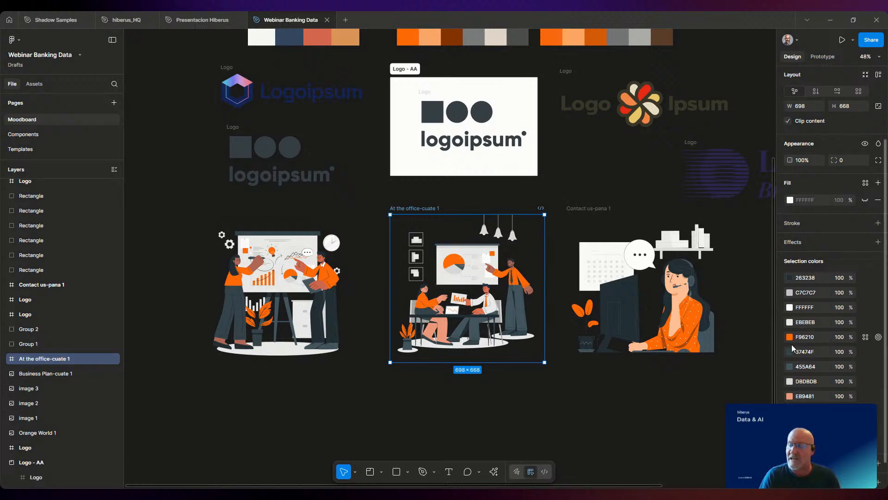
click(789, 366)
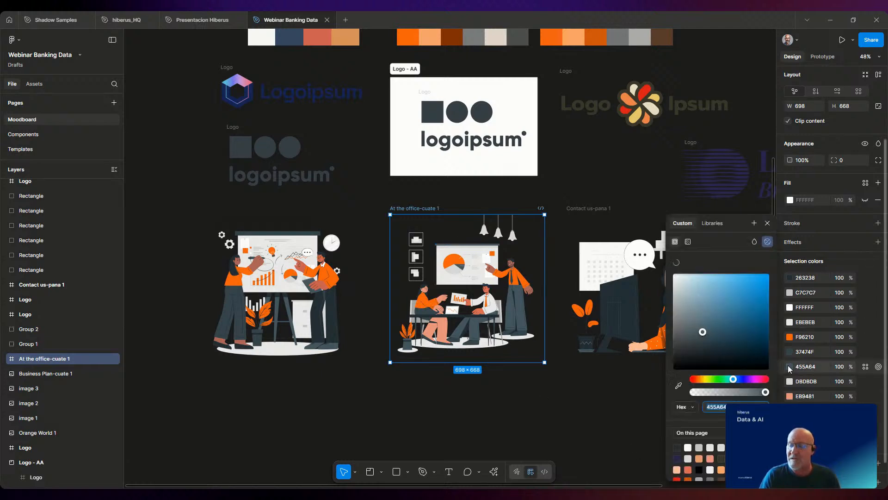
drag(703, 332, 760, 293)
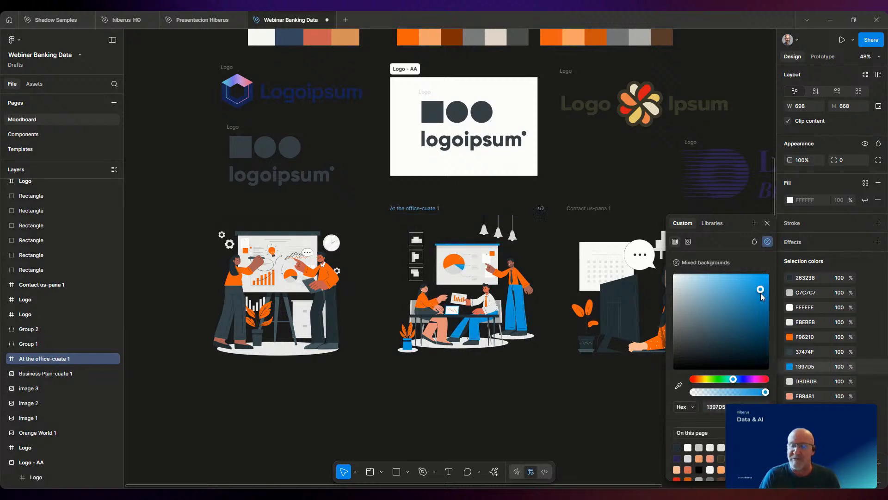
click(513, 433)
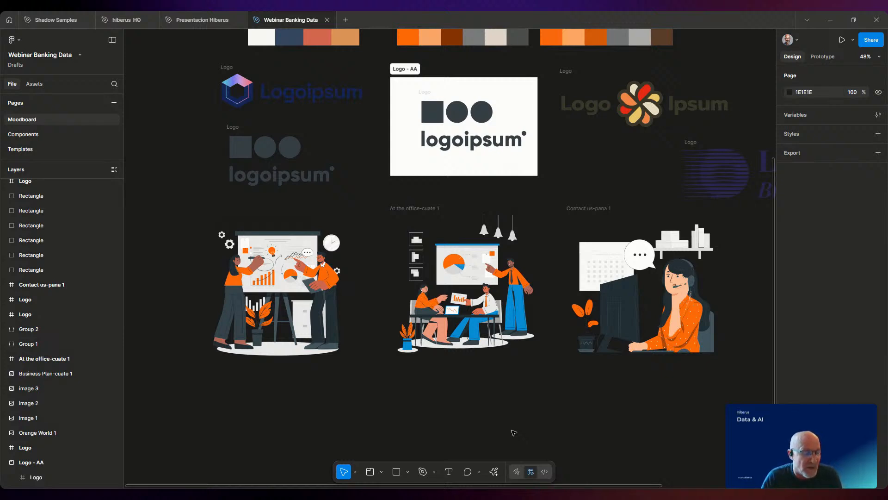
Group the six separate orange, grey and brown swatches above the UI samples and copy the group.
scroll(514, 432, up, 3)
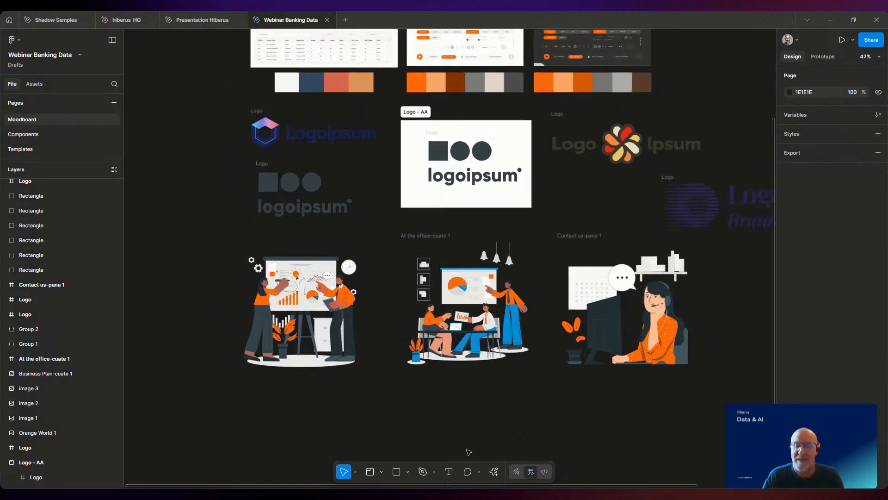
scroll(425, 421, down, 4)
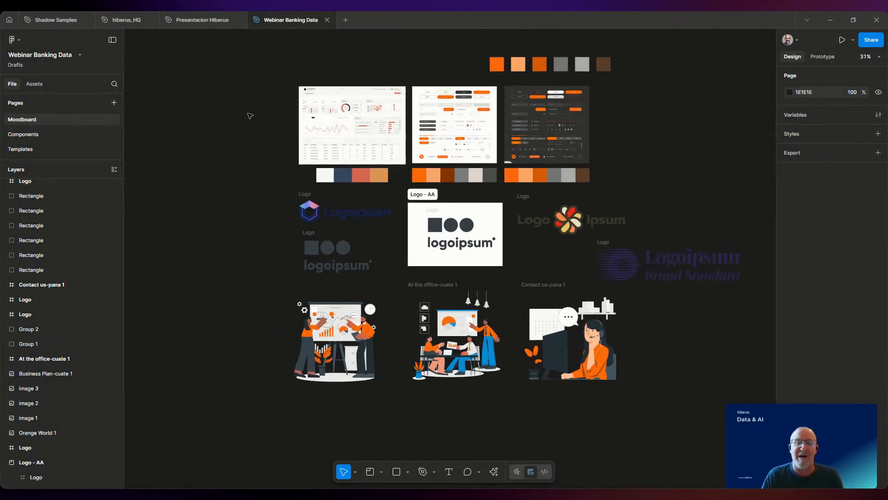
drag(244, 152, 197, 175)
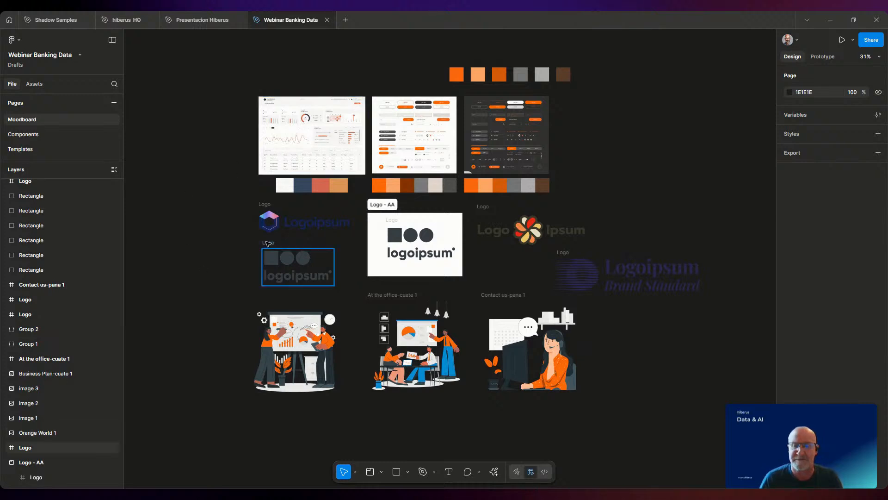
drag(391, 51, 597, 96)
key(ctrl+g)
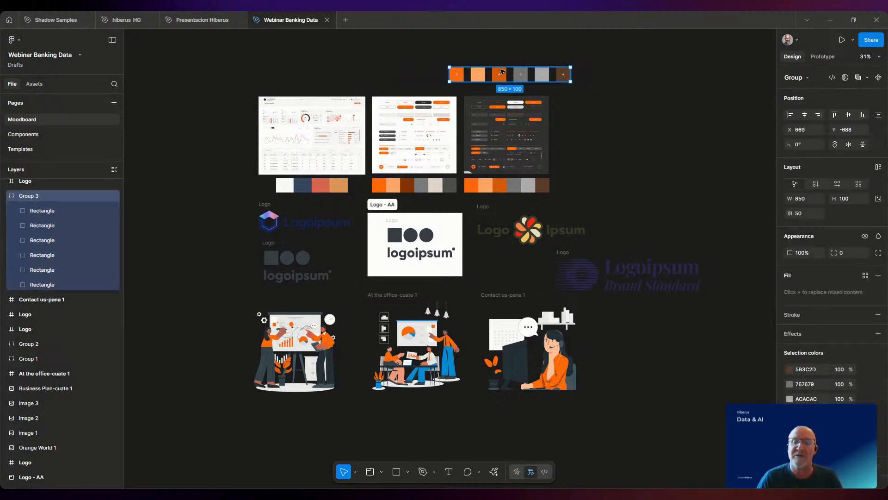
right_click(502, 71)
click(520, 78)
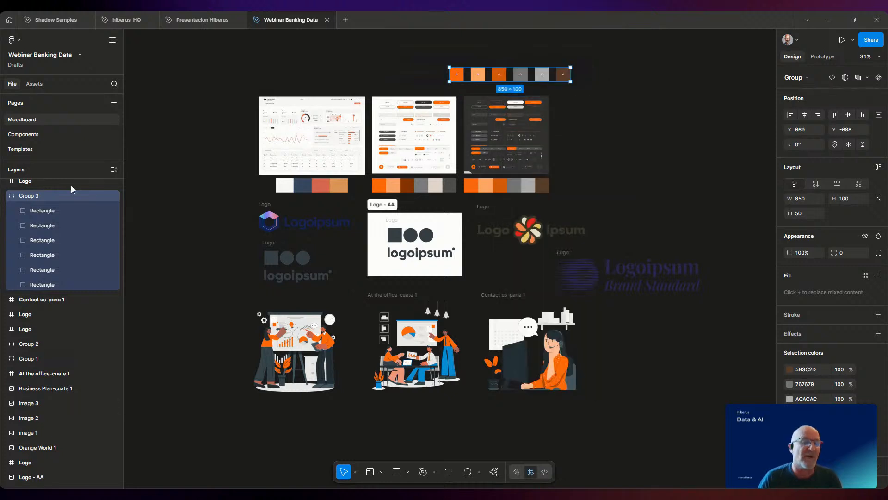
Paste the copied swatch group onto the Components page.
click(16, 135)
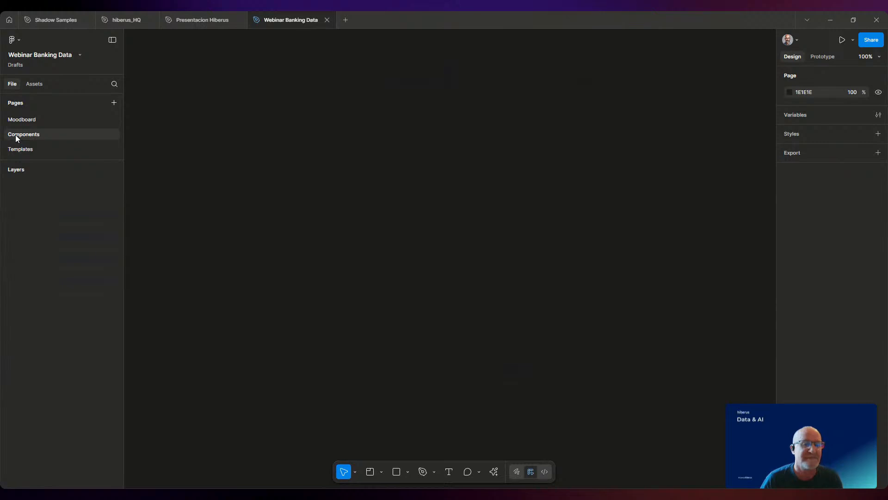
right_click(298, 109)
click(319, 114)
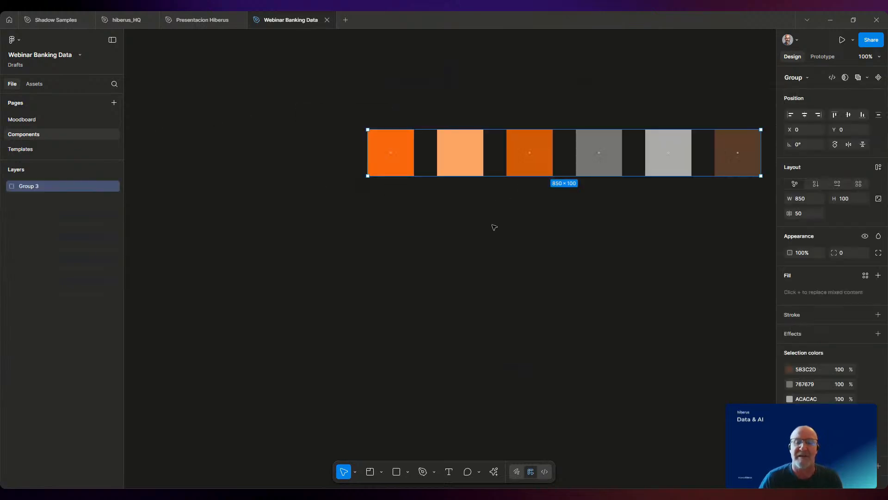
Tighten the swatch spacing to -2 and move the group to about X -160, Y -107.
drag(426, 155, 413, 156)
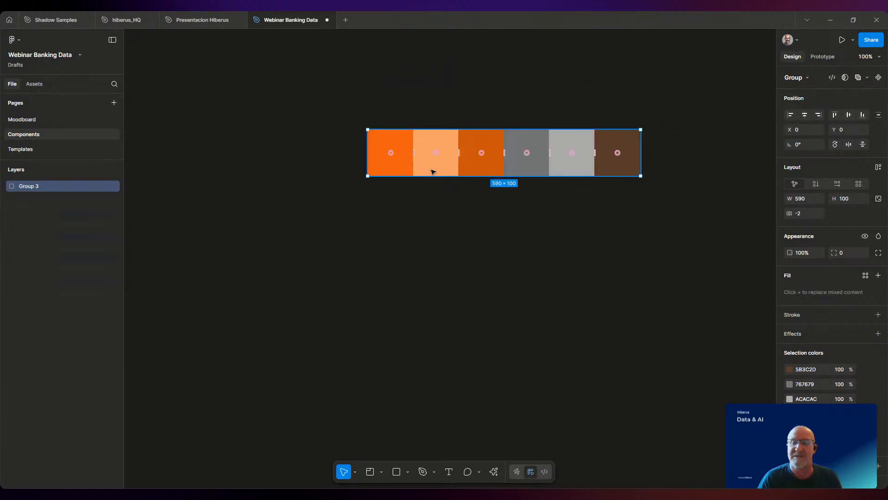
click(482, 228)
click(451, 138)
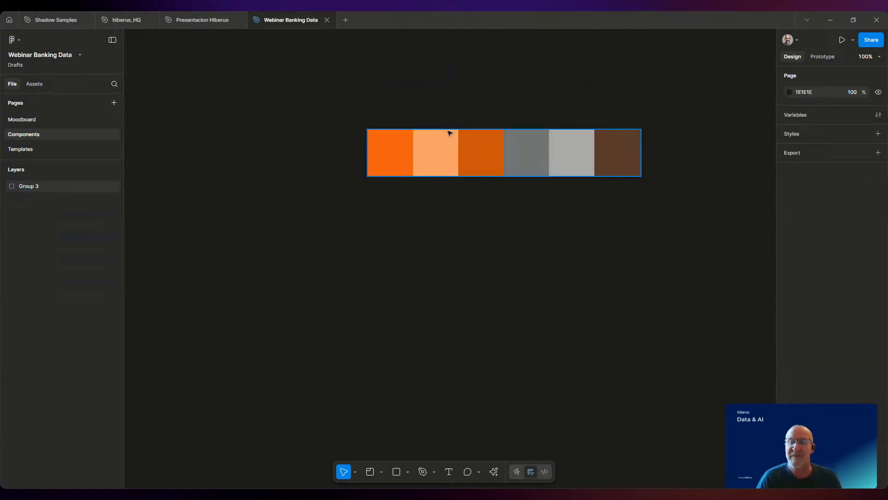
drag(404, 131, 325, 74)
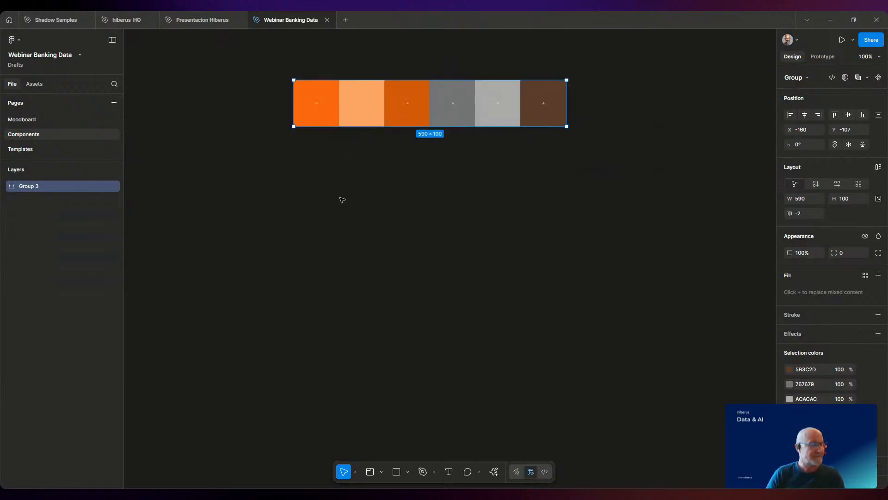
click(342, 199)
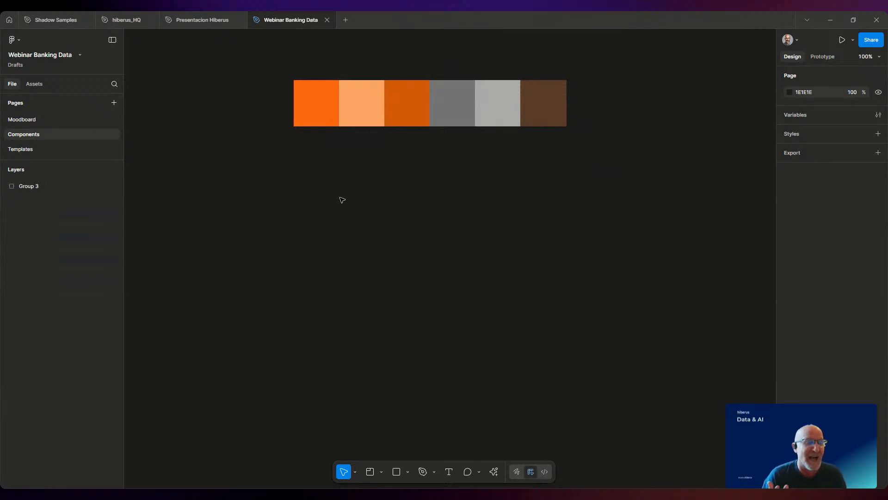
Generate a color scale from the first orange swatch's hex F36216 with the Tailwind CSS Color Generator plugin.
right_click(318, 189)
mouse_move(335, 268)
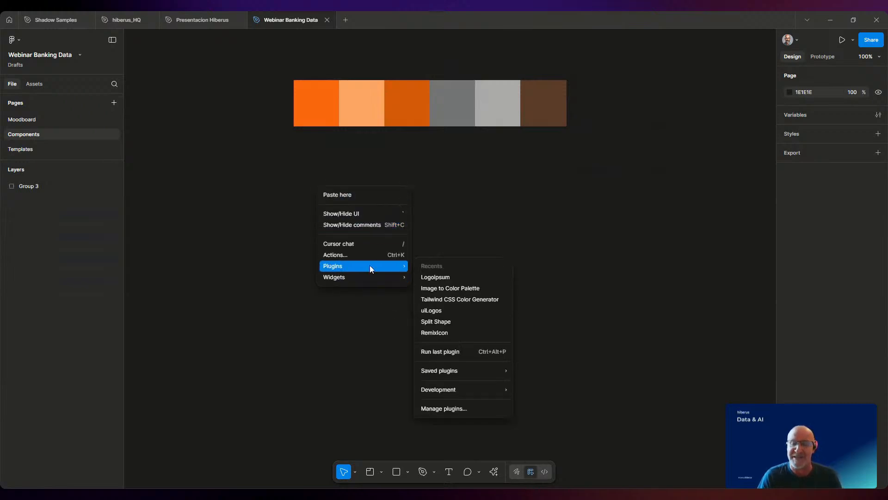
click(453, 300)
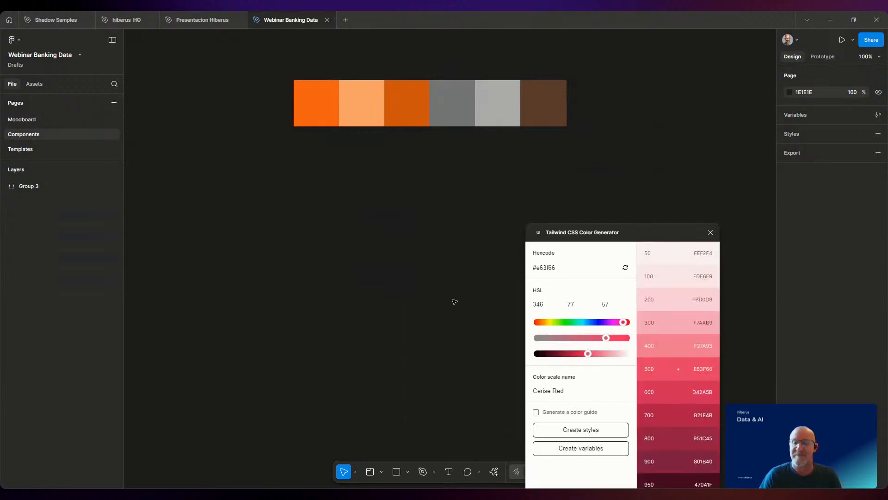
click(310, 116)
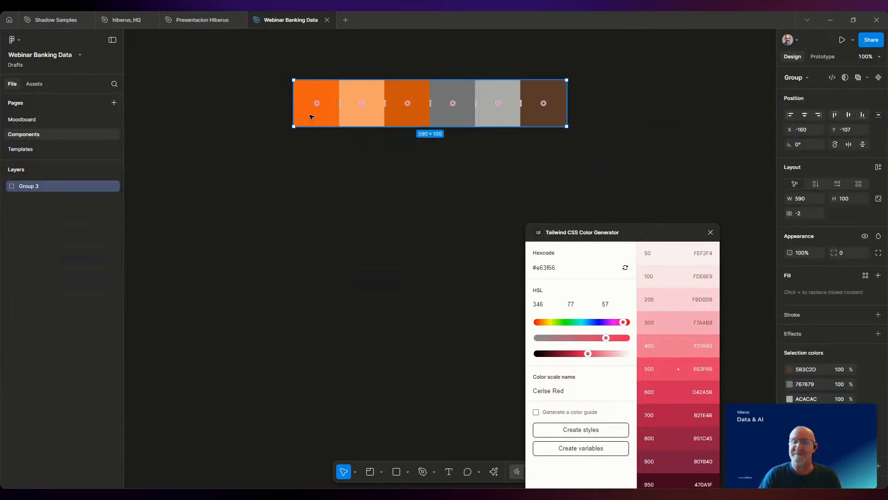
double_click(312, 116)
click(805, 264)
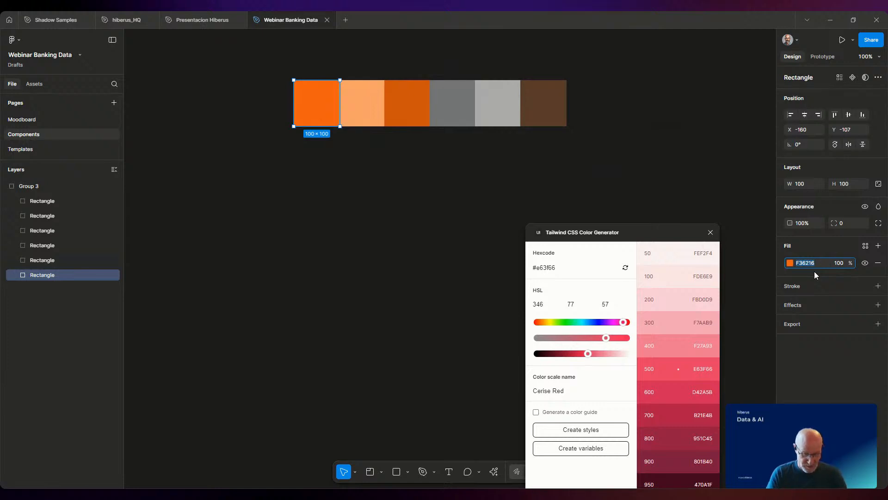
click(553, 267)
double_click(554, 267)
key(ctrl+v)
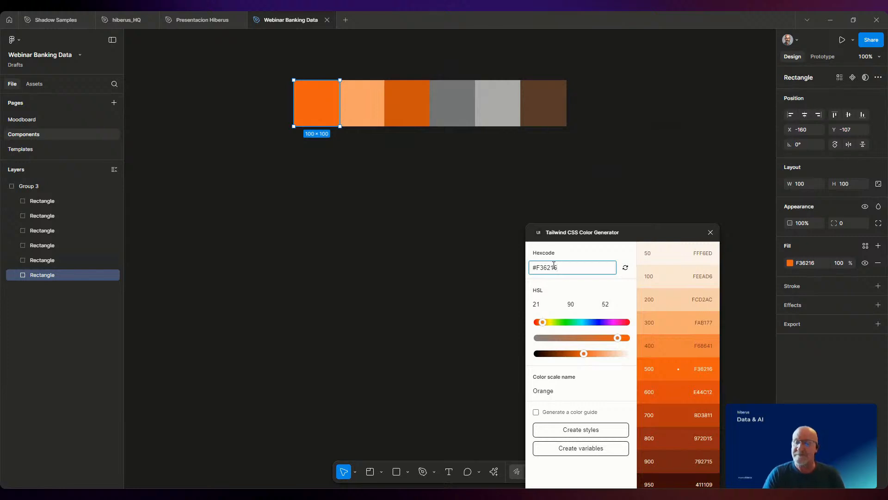
drag(638, 231, 614, 168)
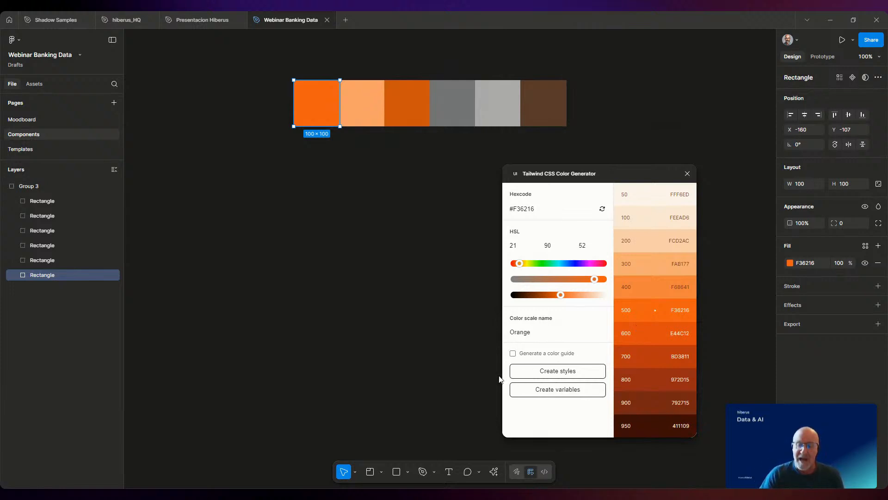
Name the color scale Primary/Orange and create color styles from it.
click(512, 332)
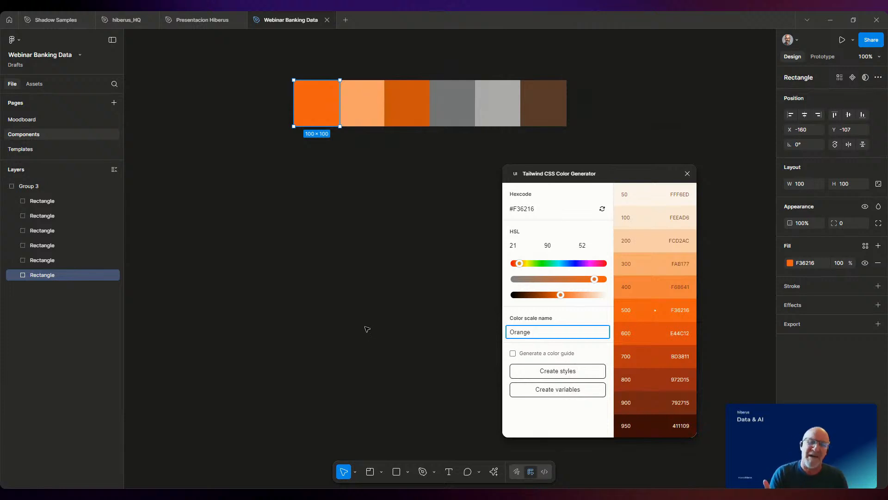
text(Primary)
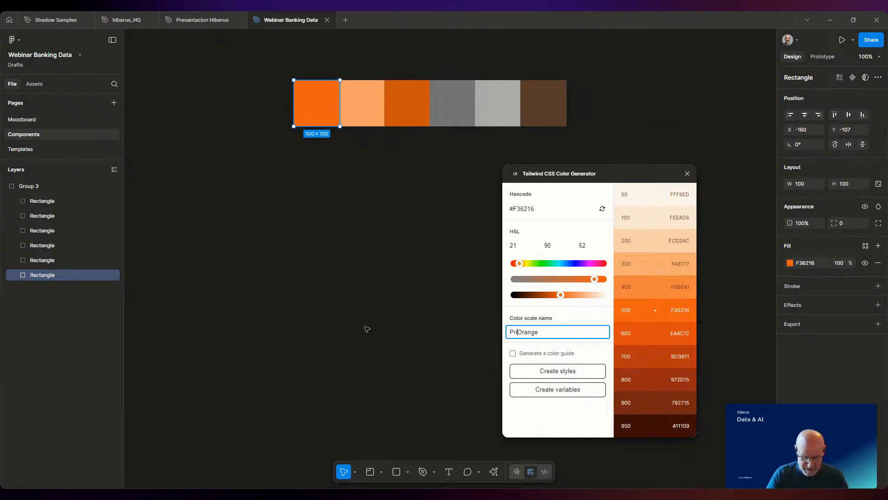
text(/)
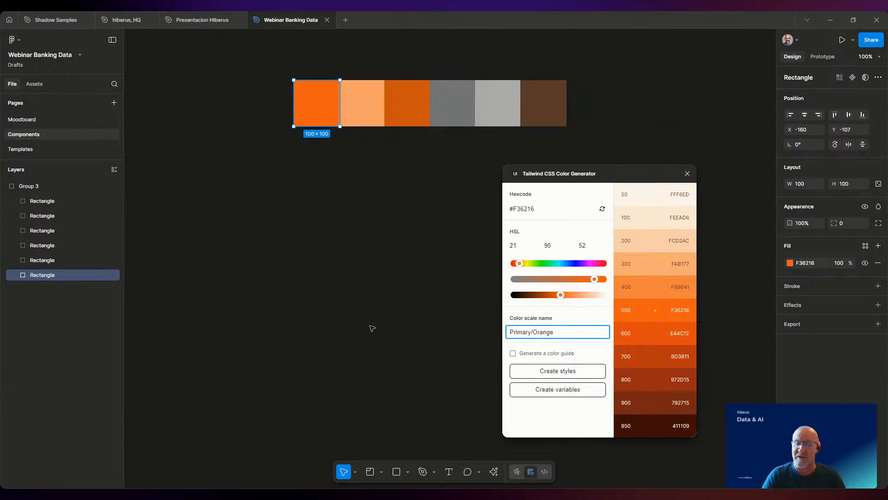
click(536, 373)
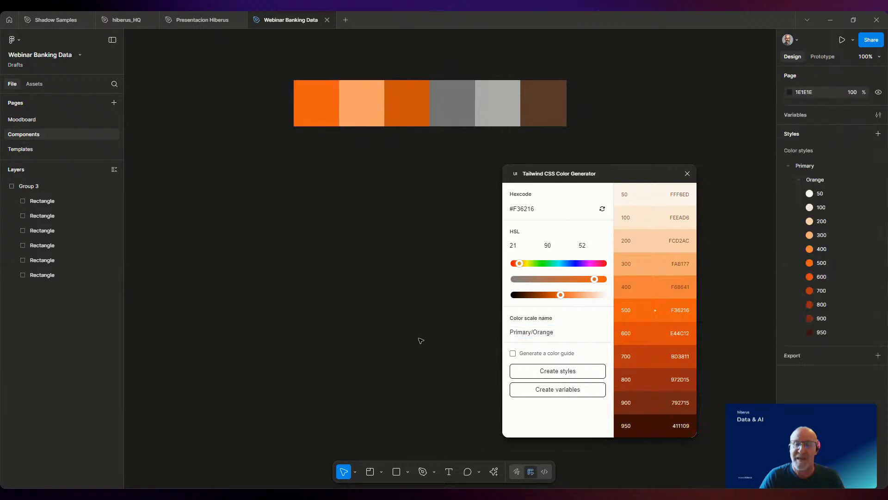
Generate a color scale from the dark grey swatch's hex 767679 in the Tailwind CSS Color Generator plugin.
click(456, 111)
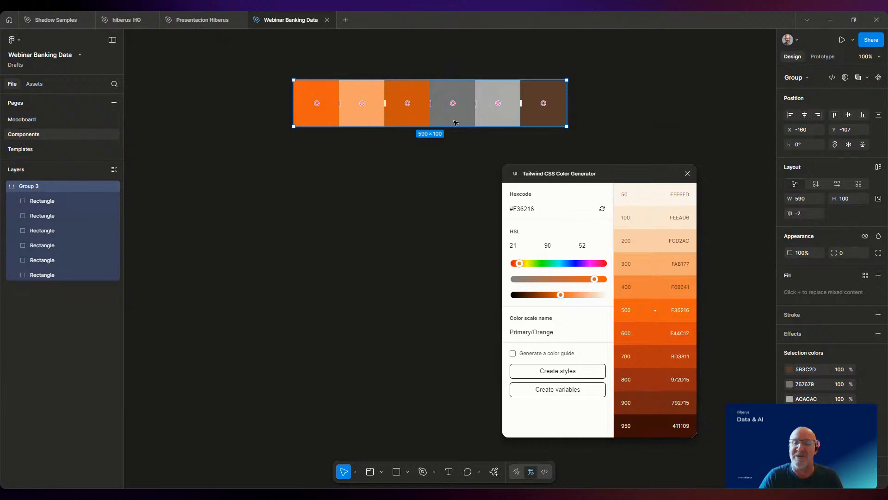
double_click(454, 120)
click(807, 263)
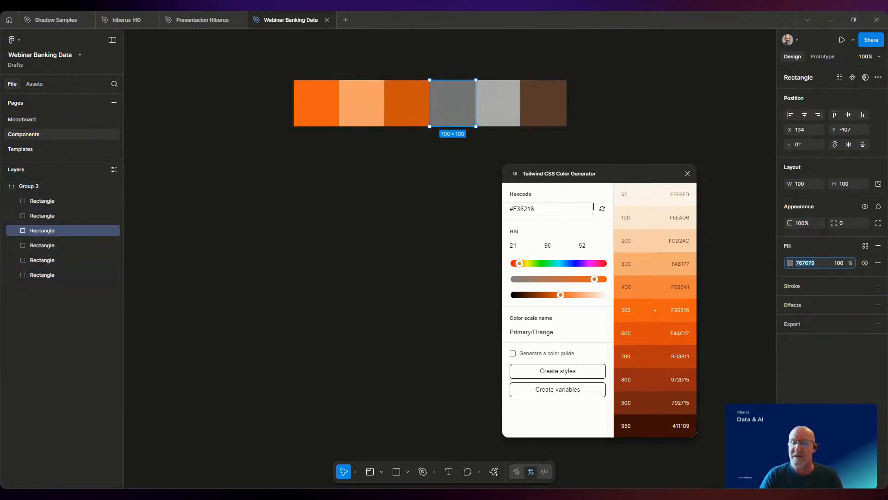
click(538, 210)
double_click(538, 210)
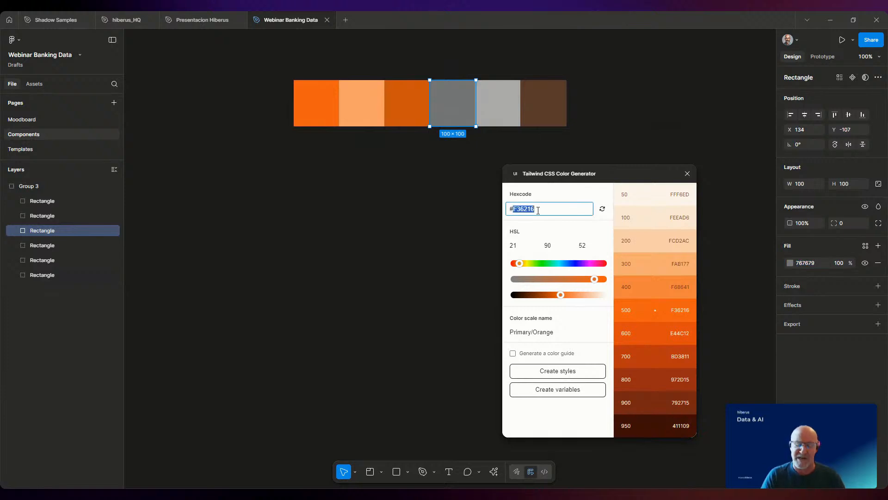
key(ctrl+v)
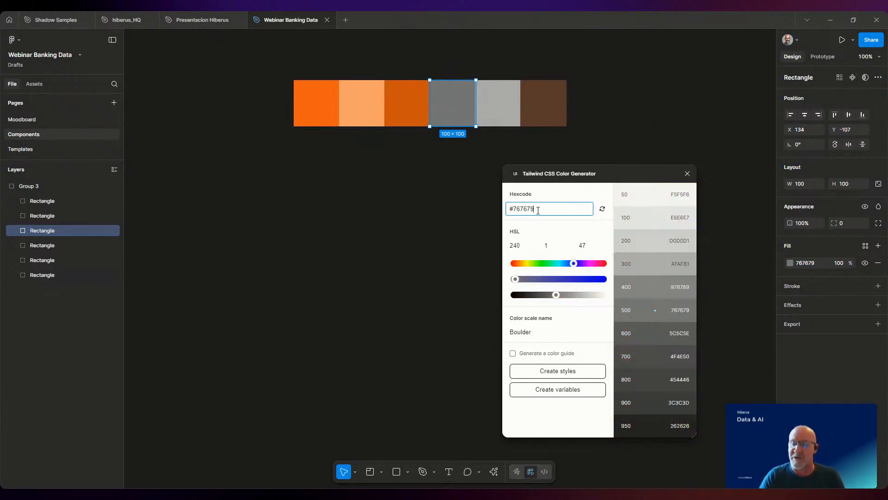
Name the grey color scale "Primitve/ Dark Grey".
click(511, 331)
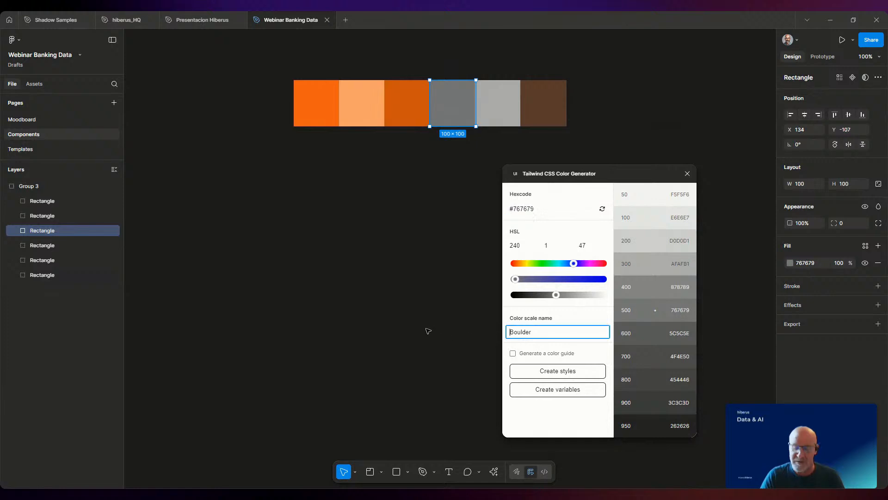
text(Primitve)
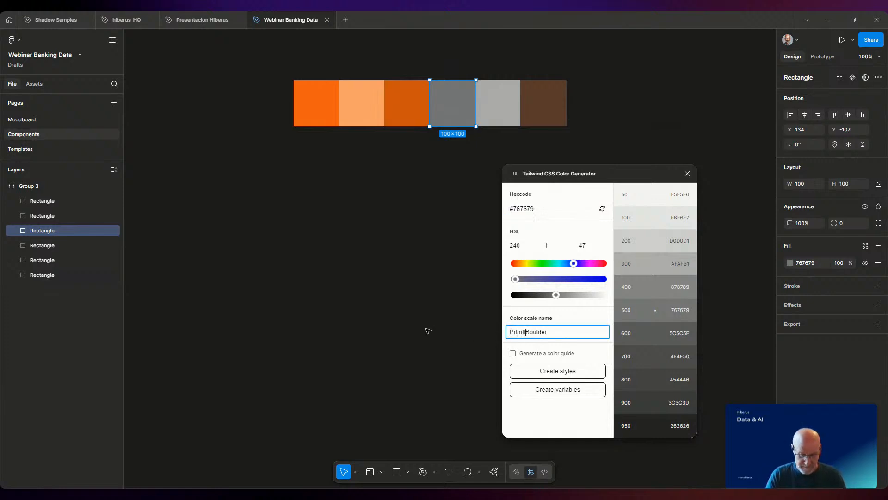
text(/)
key(Delete)
key(Delete)
key(Delete)
key(Delete)
key(Delete)
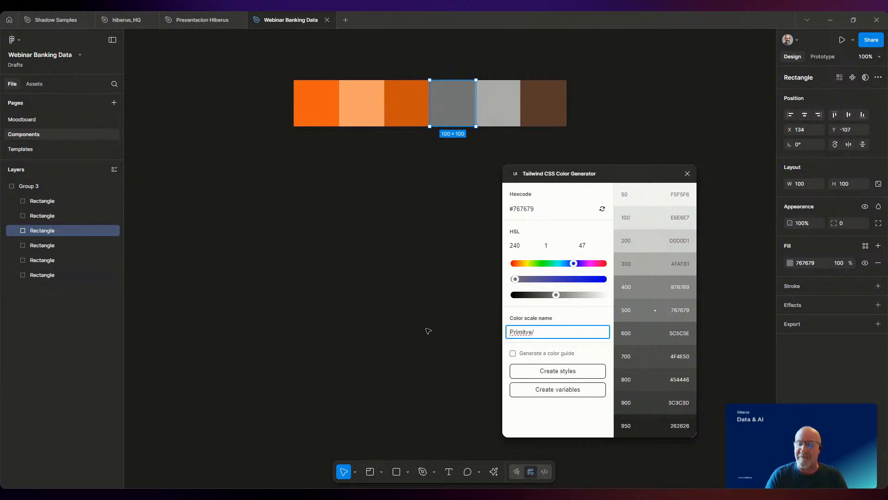
text(dART)
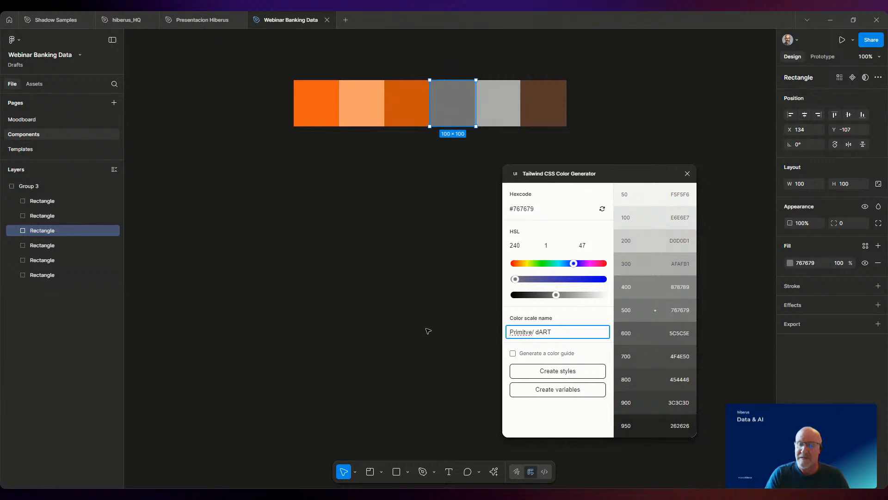
key(BackSpace)
key(BackSpace)
key(BackSpace)
text(Da)
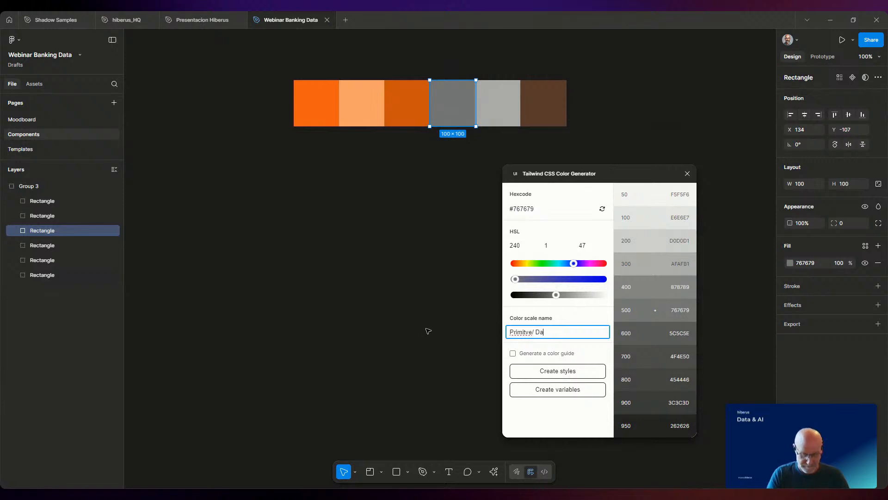
text(rk Grey)
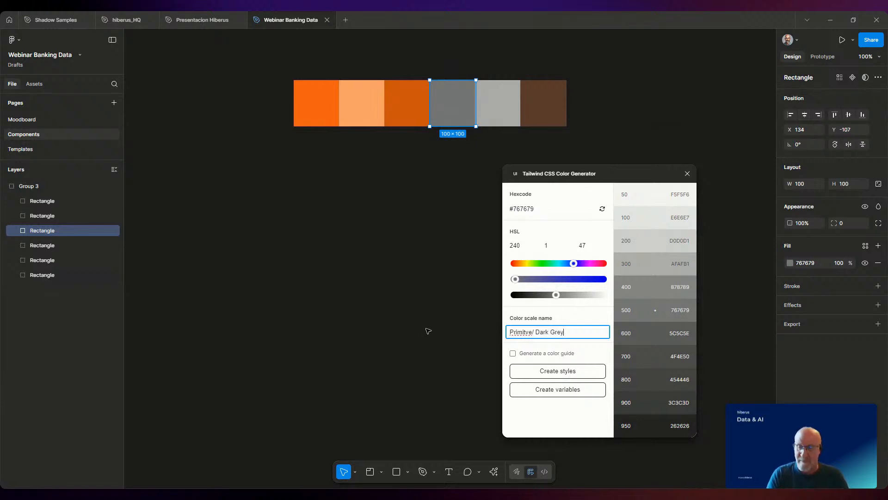
Create color styles from the dark grey scale and close the Tailwind CSS Color Generator plugin.
click(527, 373)
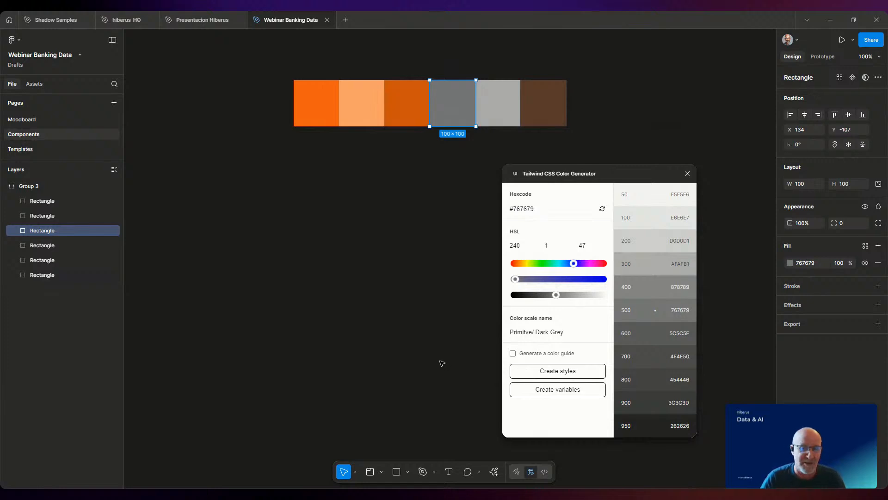
click(440, 363)
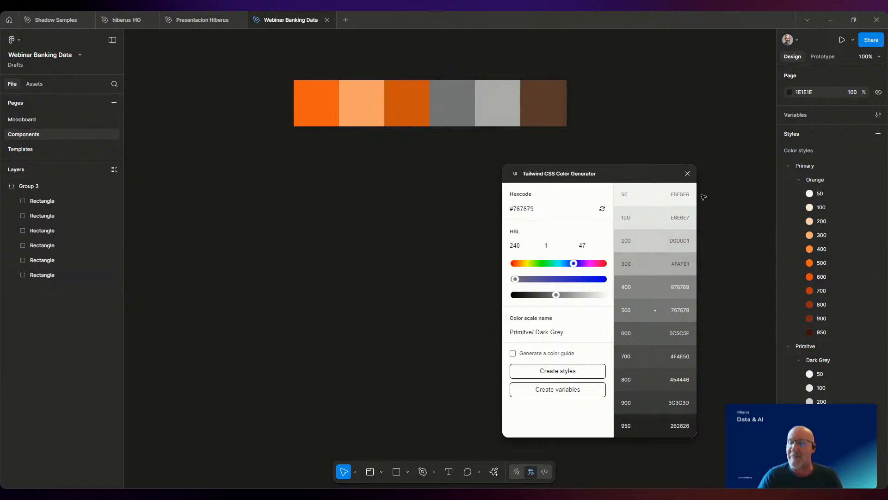
click(687, 174)
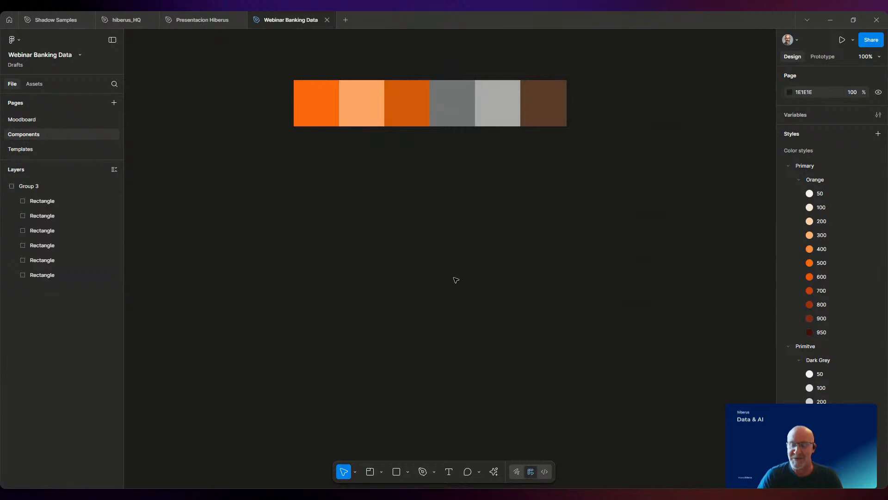
Draw a rectangle about 323 by 257 below the swatch row.
scroll(456, 279, down, 1)
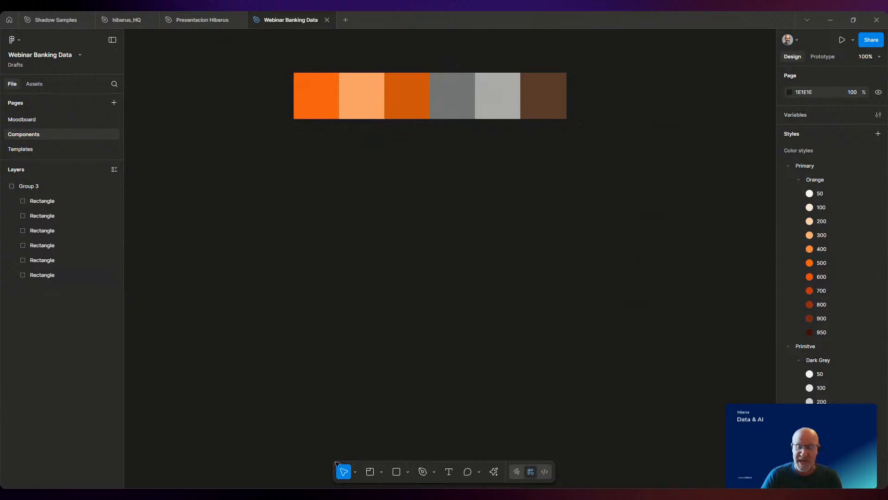
click(407, 476)
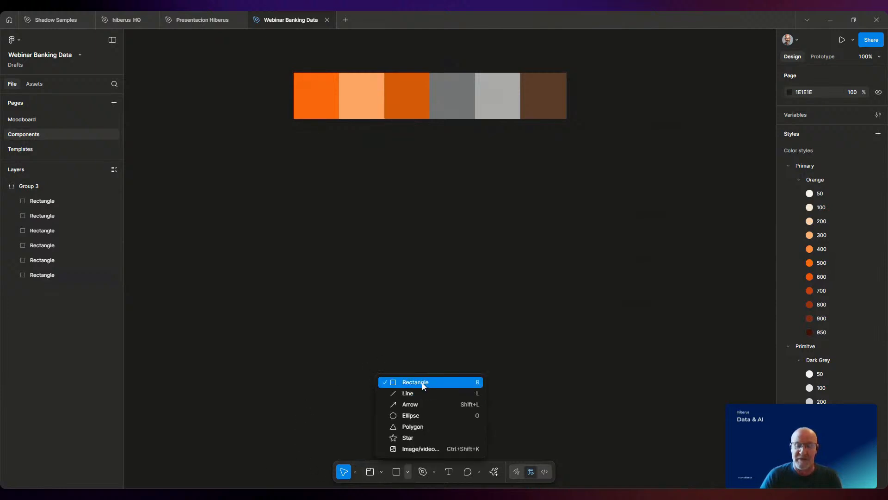
click(422, 382)
drag(270, 192, 420, 311)
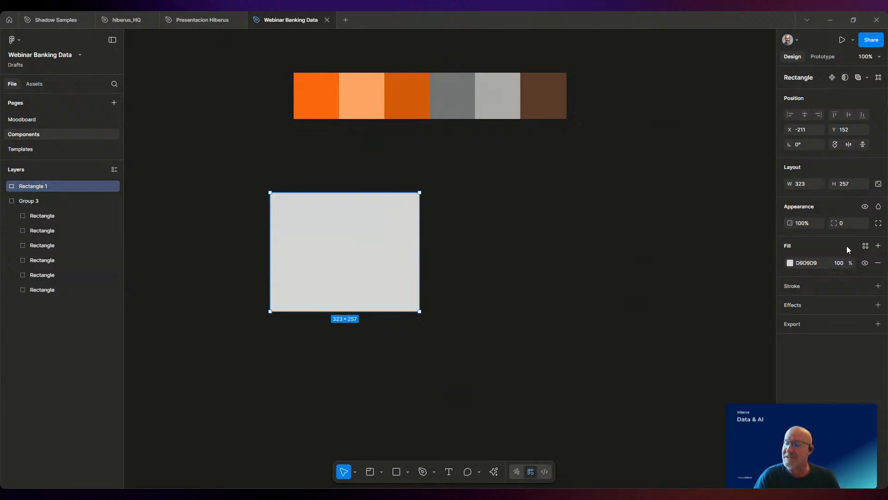
click(614, 241)
Rename the Primitve color style folder to Primary so its Dark Grey scale joins the existing Primary folder.
click(787, 167)
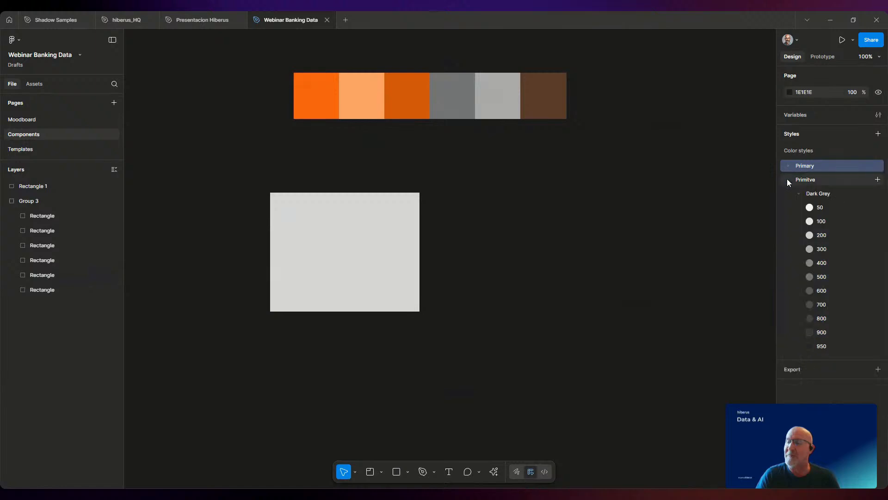
click(788, 180)
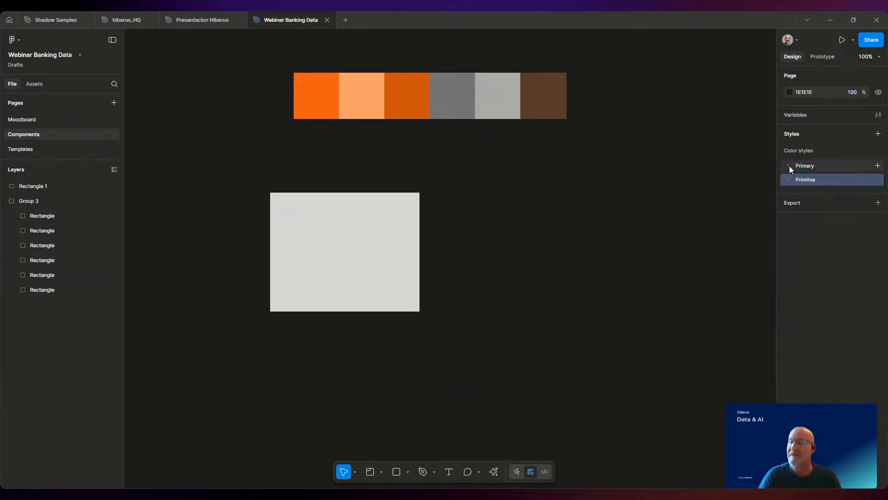
click(788, 180)
double_click(805, 180)
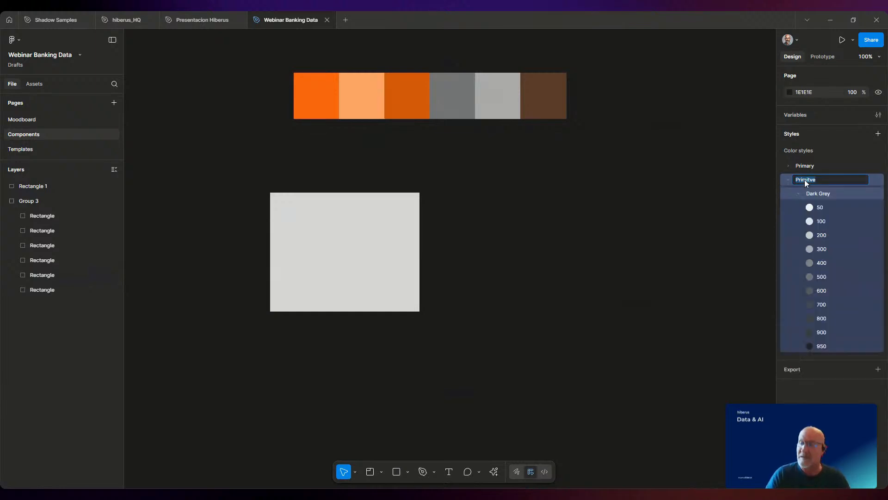
text(Primary)
key(Return)
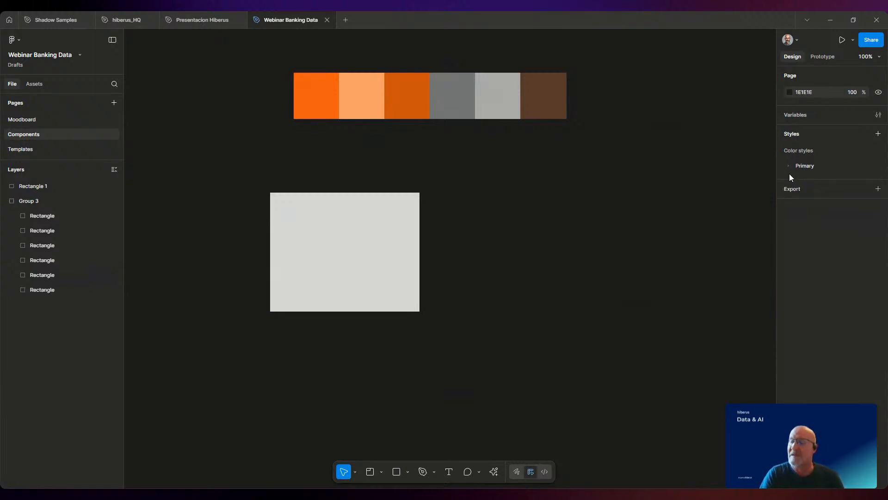
Collapse the Orange and Dark Grey style folders inside Primary and move Dark Grey above Orange.
click(789, 165)
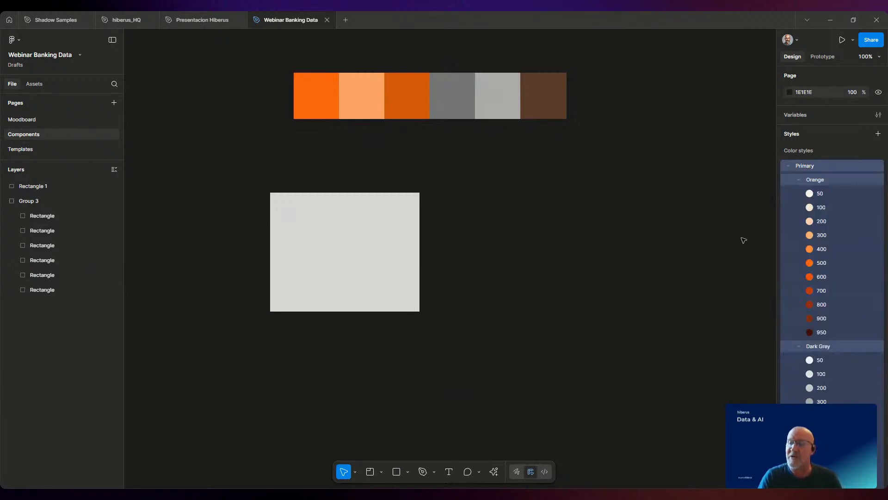
click(799, 179)
click(797, 193)
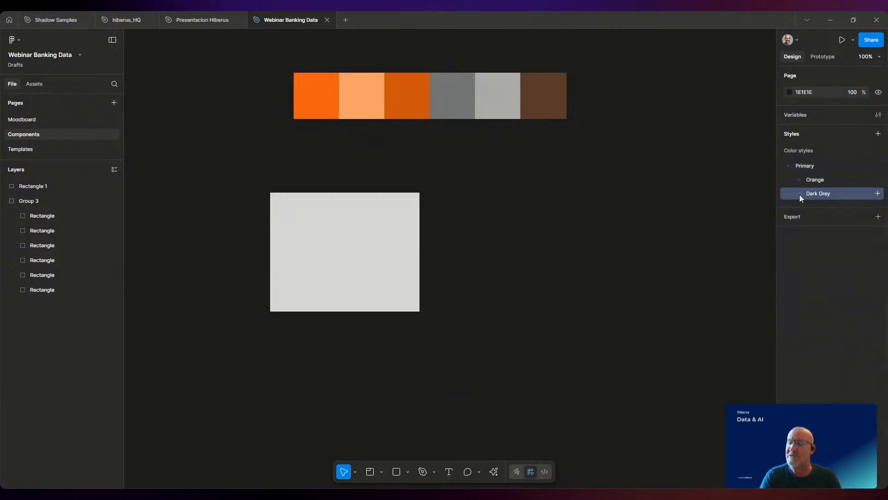
drag(814, 193, 813, 175)
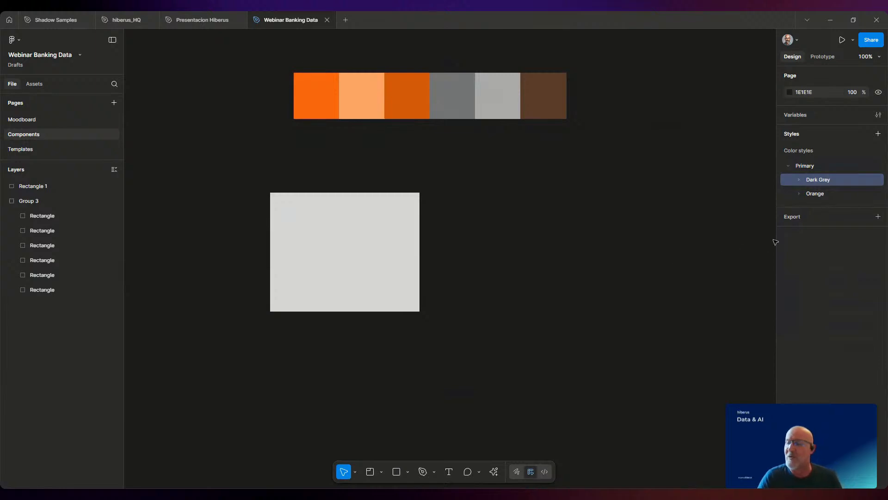
Try the Primary/Orange/500 color style as the rectangle's fill and delete the rectangle.
click(377, 249)
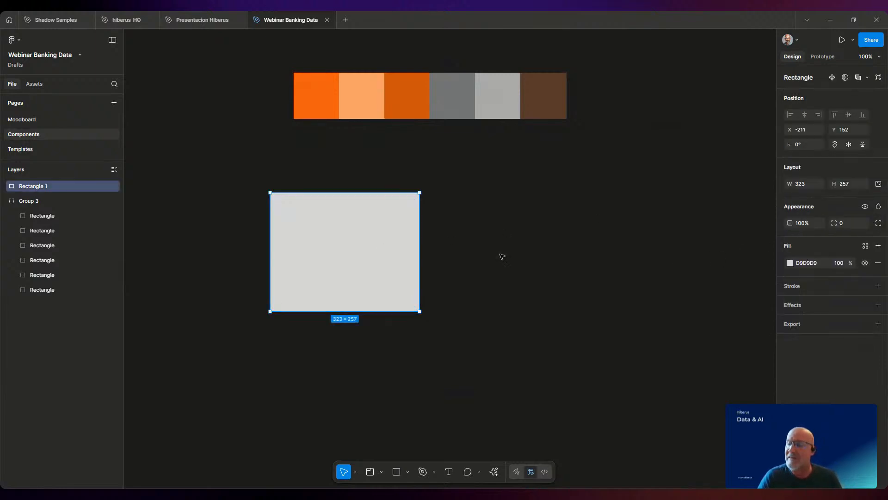
click(865, 245)
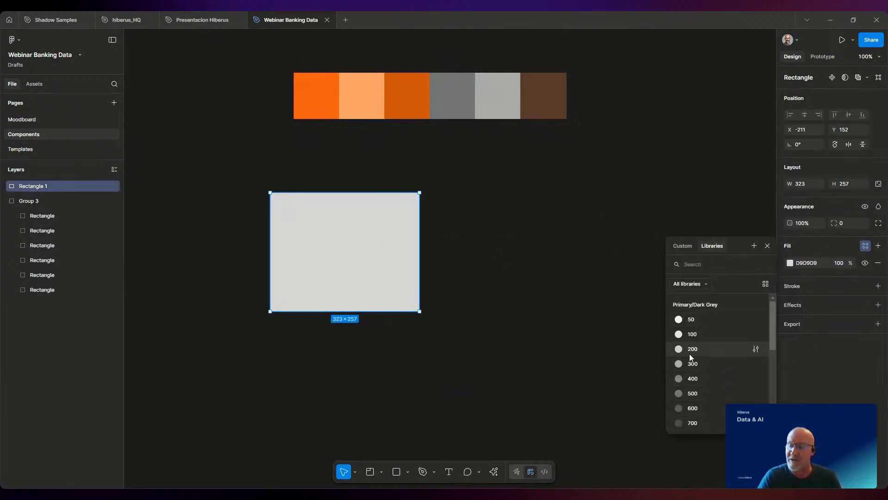
scroll(689, 349, down, 3)
scroll(685, 345, down, 5)
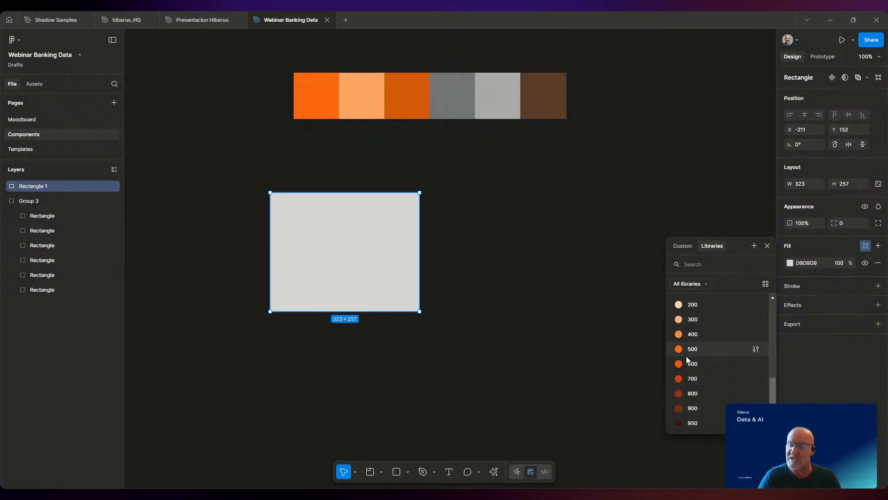
click(684, 352)
click(568, 347)
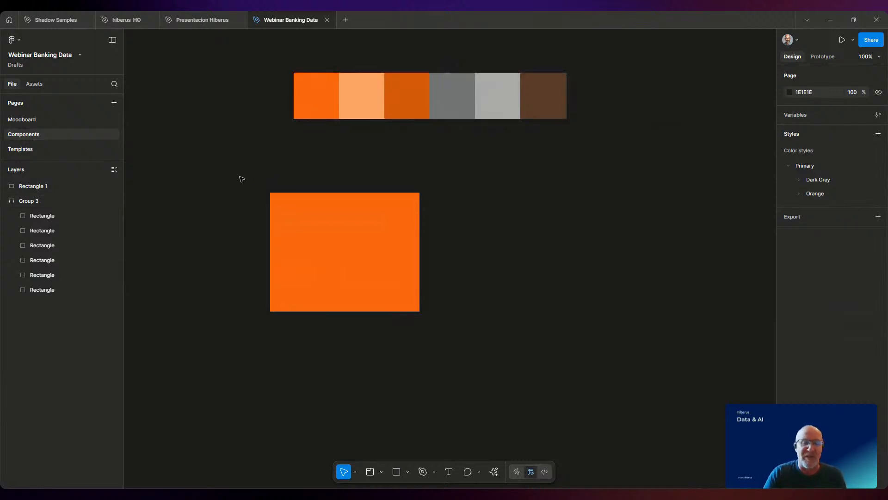
click(279, 208)
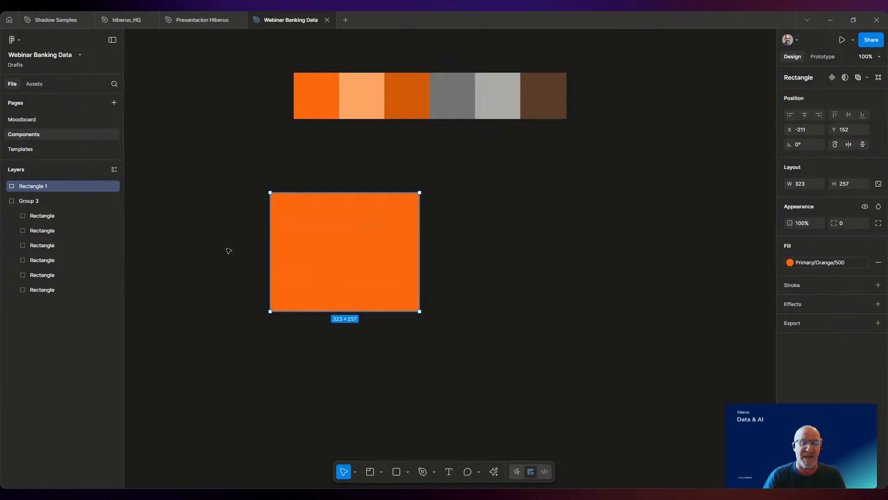
key(Delete)
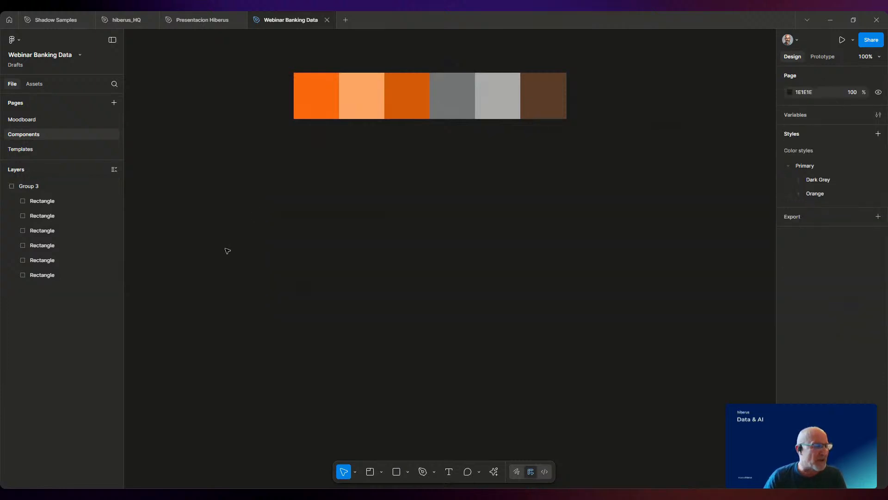
Add a text box about 84 by 58 below the swatch row containing "Botton".
click(407, 472)
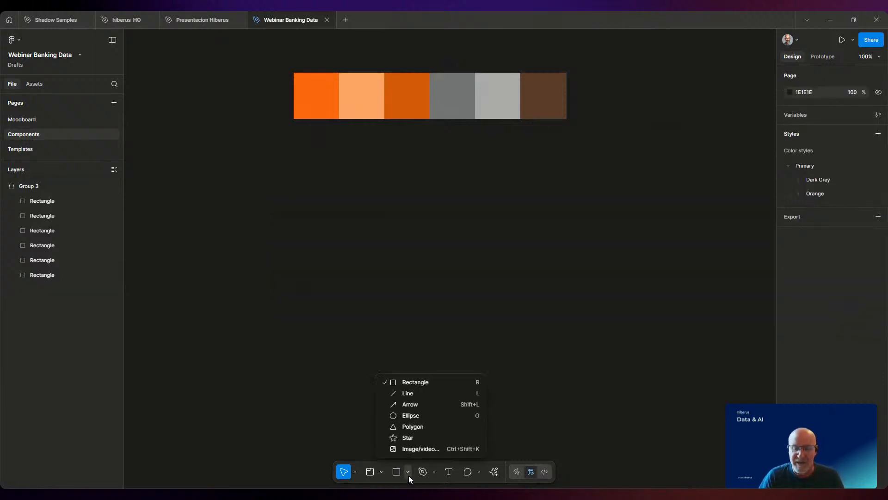
click(449, 471)
drag(311, 179, 351, 206)
text(B)
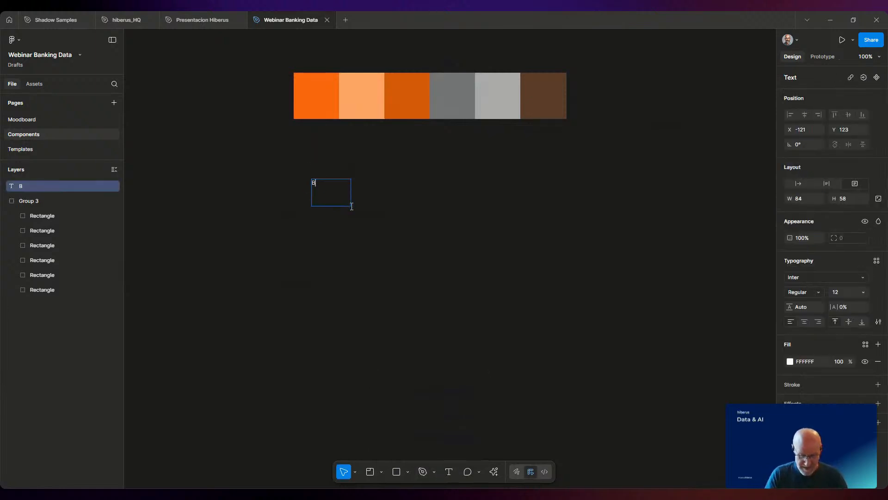
text(otton)
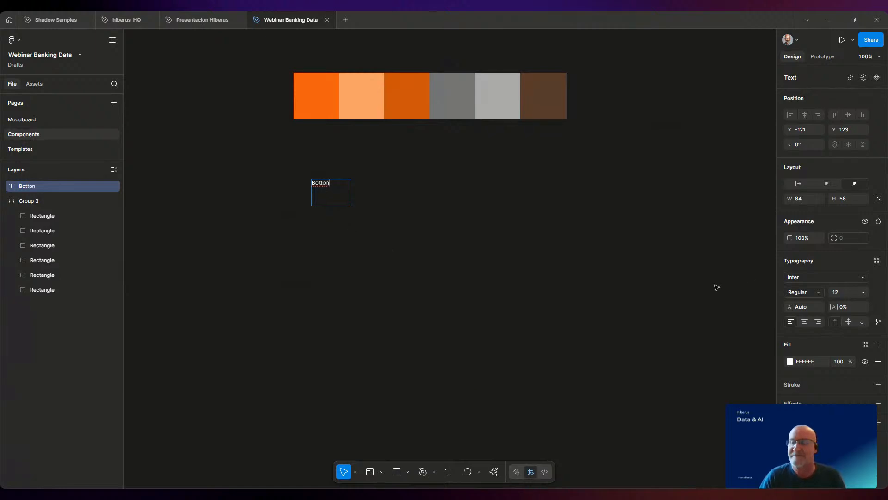
Center the Botton text vertically and horizontally in its box and select the word.
click(849, 322)
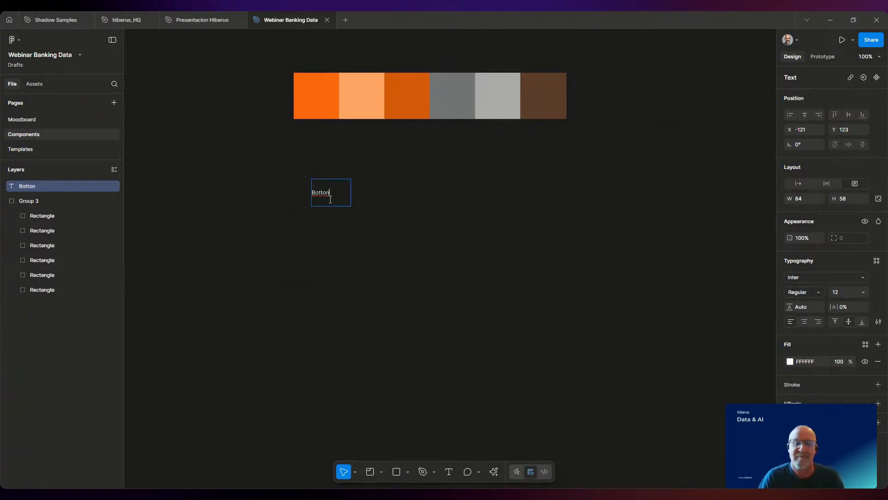
click(805, 324)
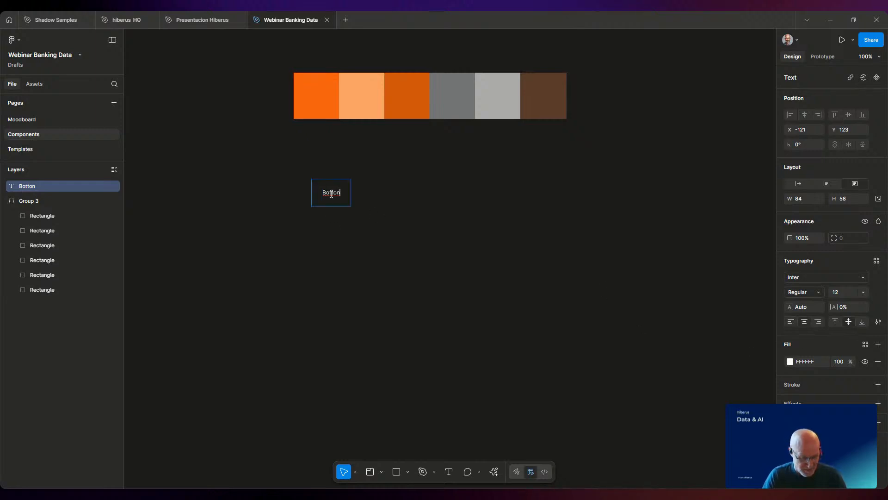
double_click(331, 194)
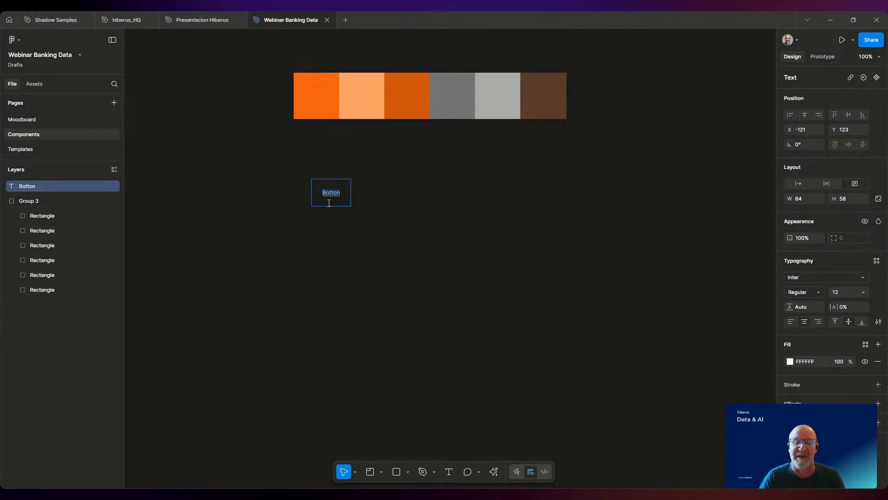
Darken the Botton text's fill to the mid grey 7D7D7D.
right_click(340, 203)
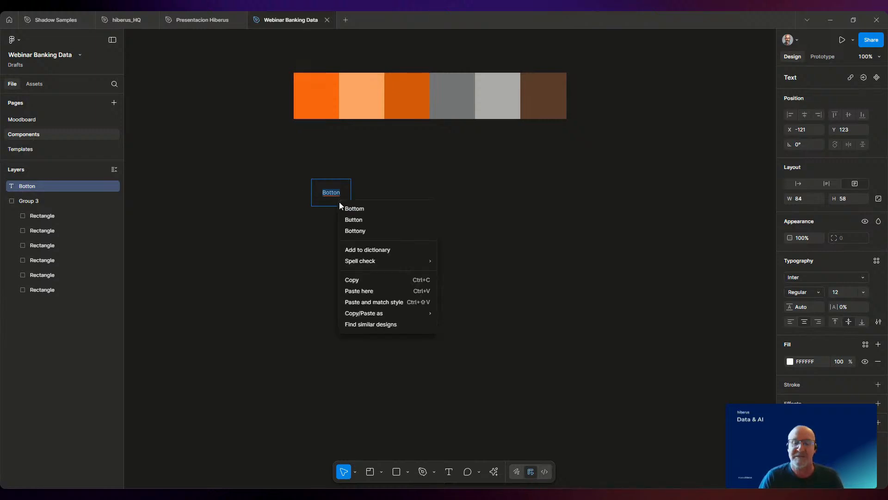
key(Escape)
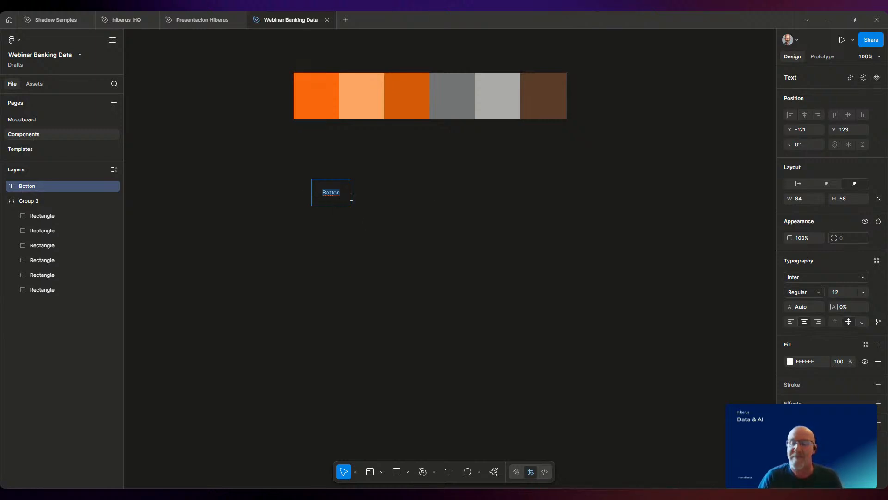
click(790, 361)
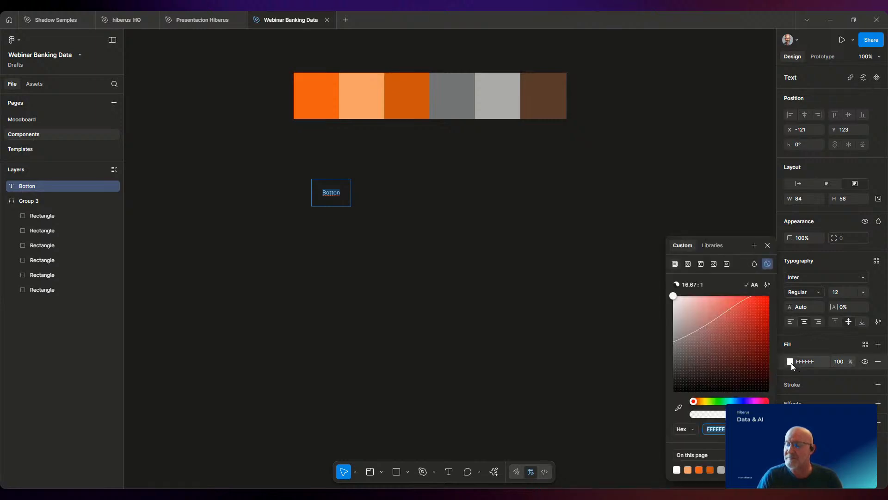
drag(673, 296, 673, 345)
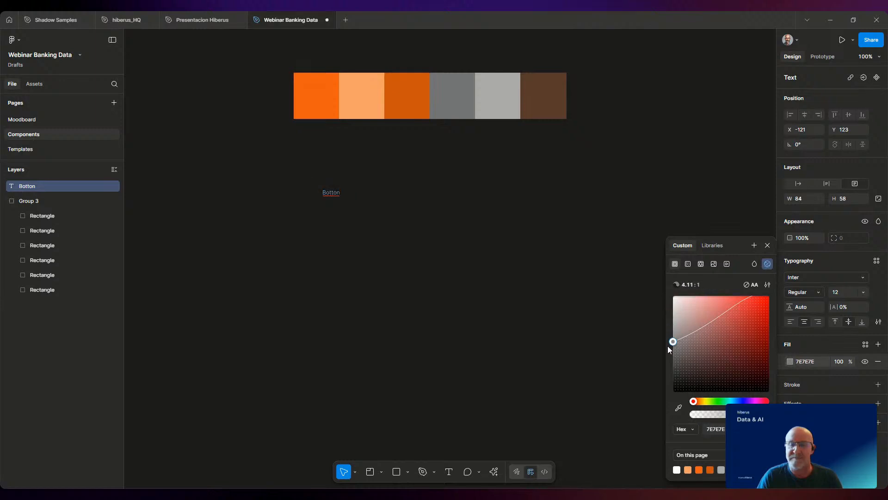
right_click(316, 187)
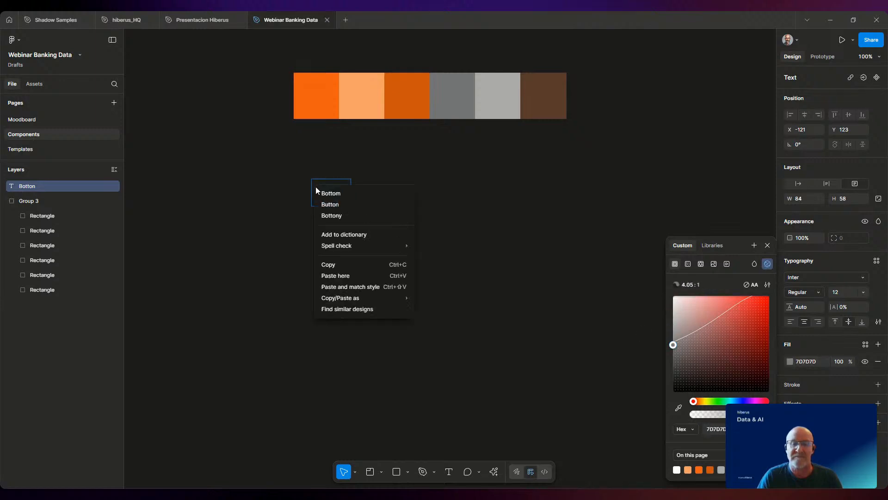
key(Escape)
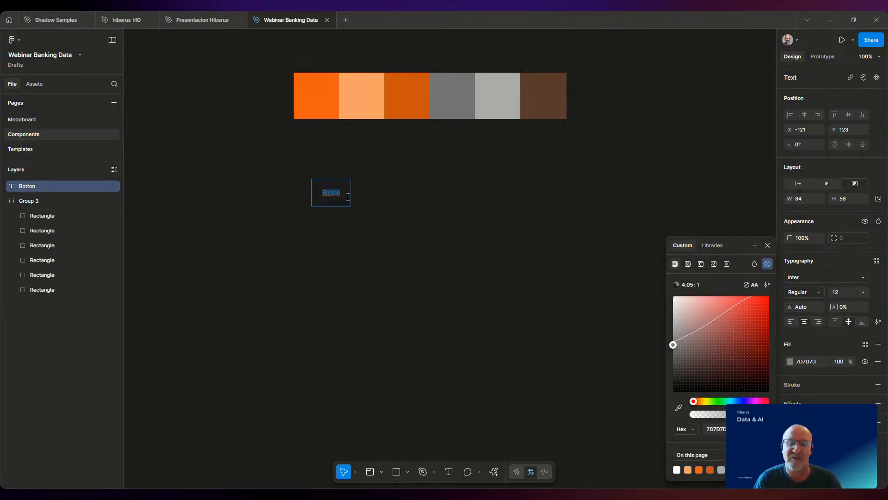
Set the Botton text to auto width, try a white FFFFFF fill on it and undo the fill change.
click(797, 183)
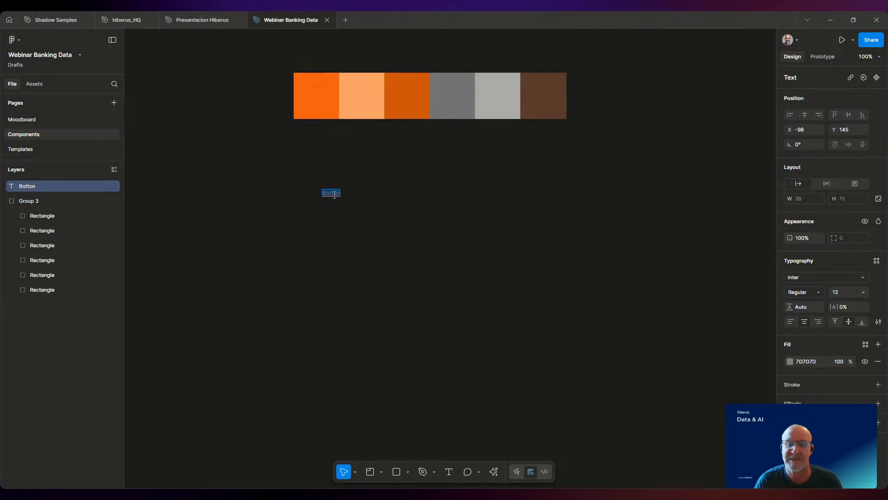
click(790, 361)
drag(673, 343, 662, 293)
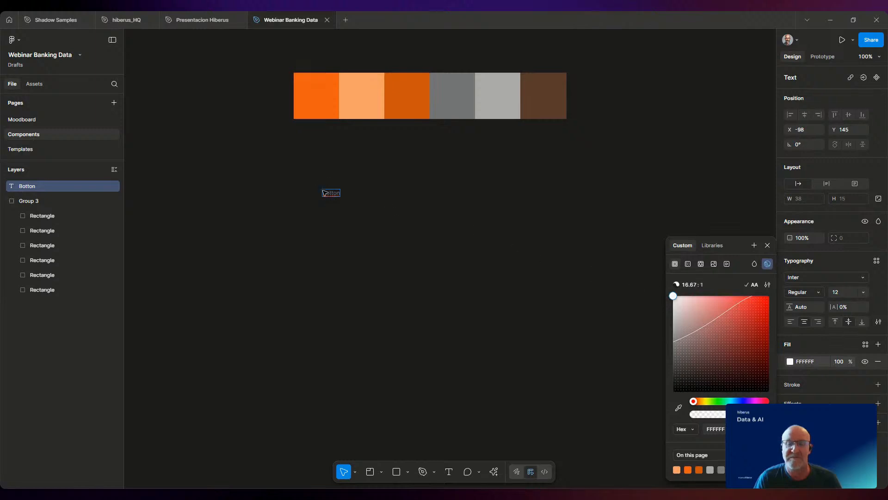
key(ctrl+z)
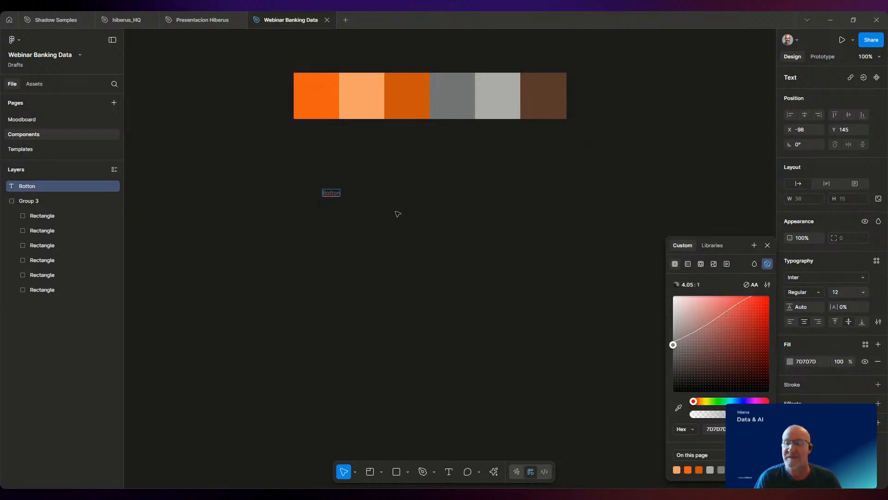
Try a line height of 20 on the Botton text and undo it.
click(807, 306)
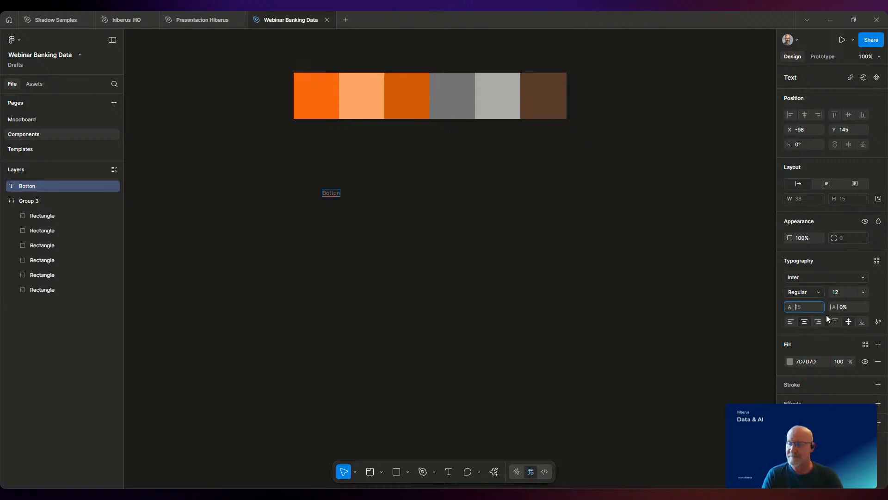
text(20)
key(Return)
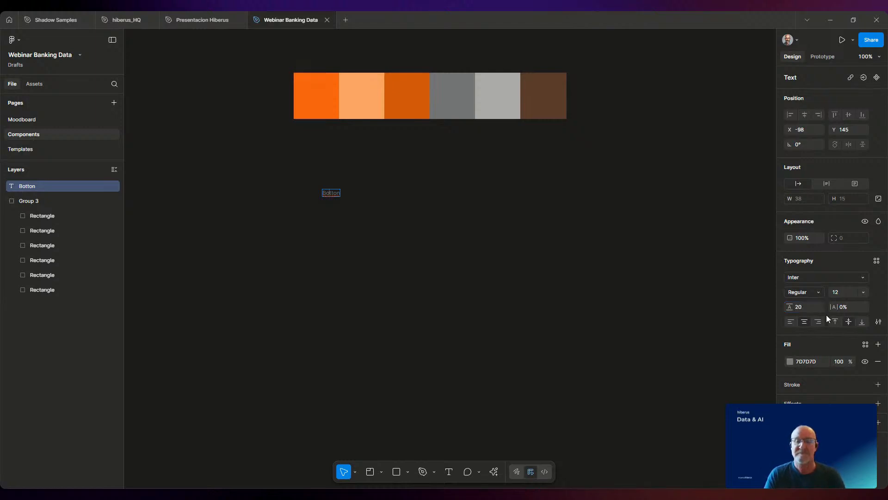
key(ctrl+z)
drag(270, 172, 383, 216)
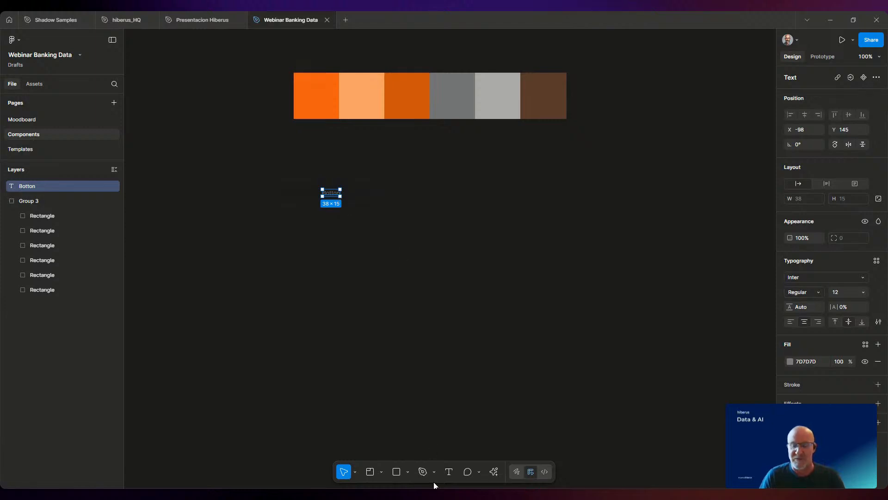
Add a second text box about 77 by 39, below the middle of the swatch row, containing "Botton".
click(429, 422)
click(448, 471)
drag(393, 220, 430, 239)
text(Botton)
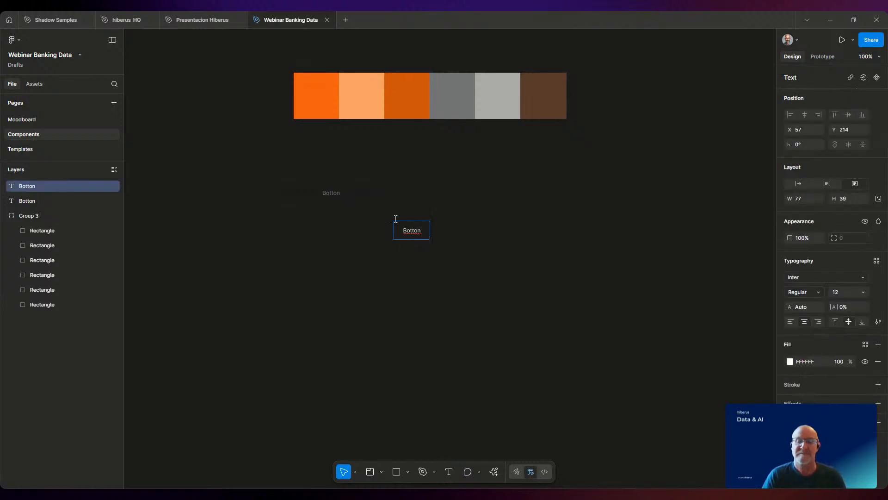
Delete the older grey Botton text, keeping the new white one.
double_click(327, 192)
key(BackSpace)
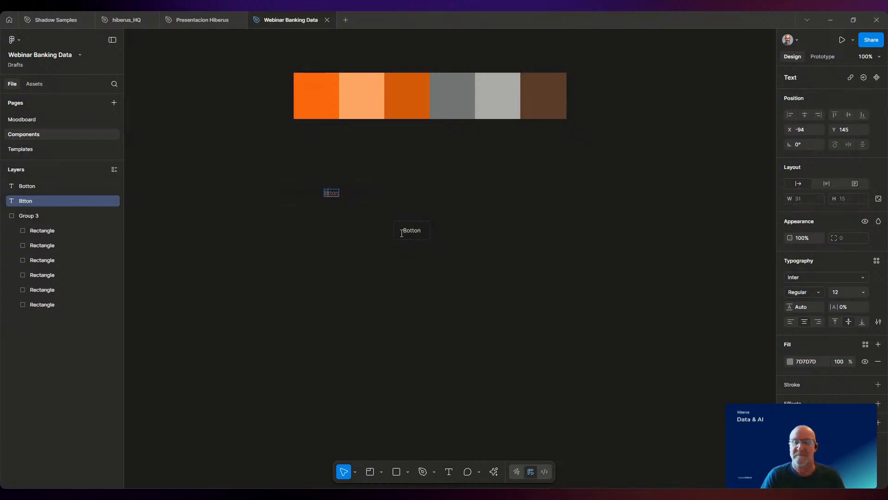
key(Escape)
key(Delete)
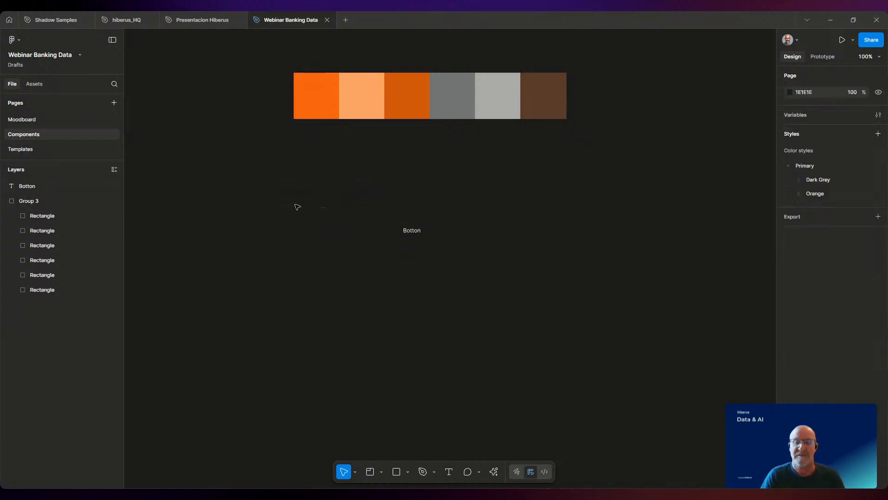
Add auto layout to the Botton text and enlarge its frame to about 95 by 55.
click(407, 235)
right_click(407, 235)
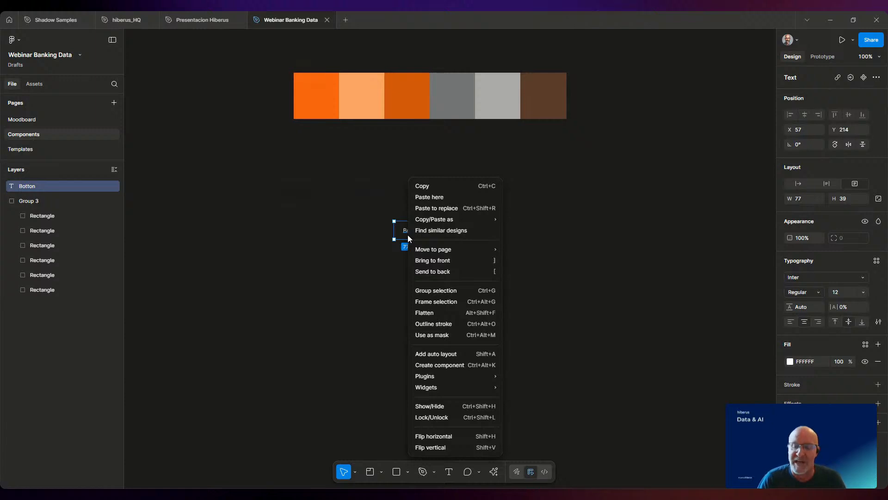
click(432, 354)
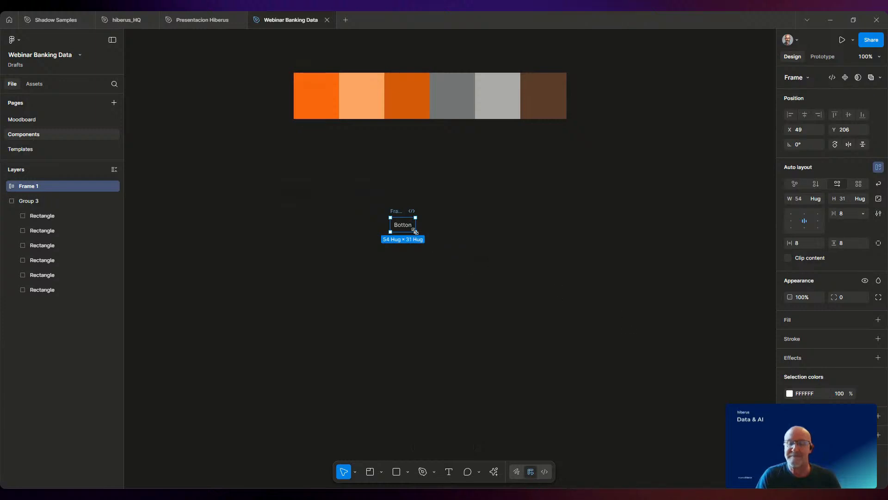
drag(415, 230, 434, 243)
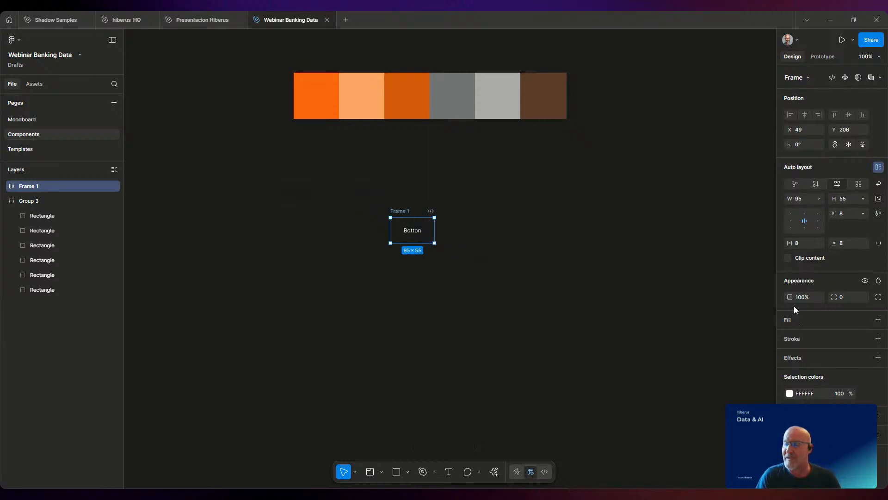
Add a fill to the button frame and apply the Primary/Orange/500 color style to it.
click(788, 320)
click(790, 337)
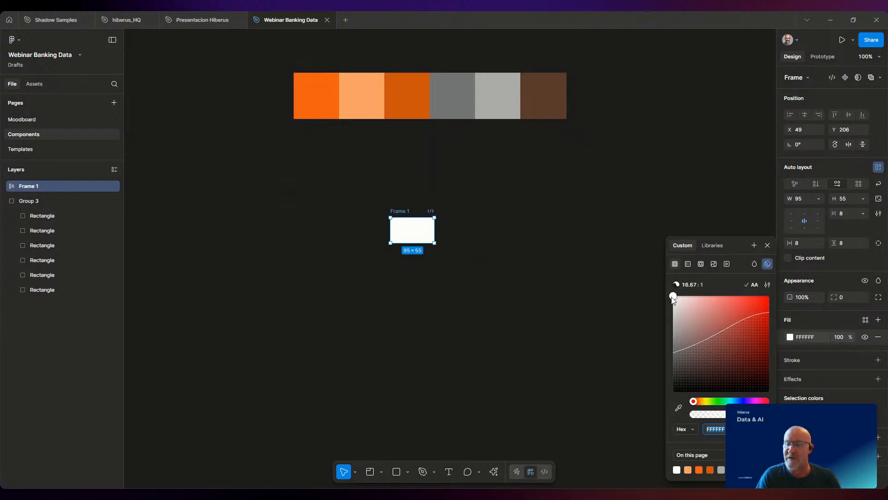
drag(673, 298, 758, 306)
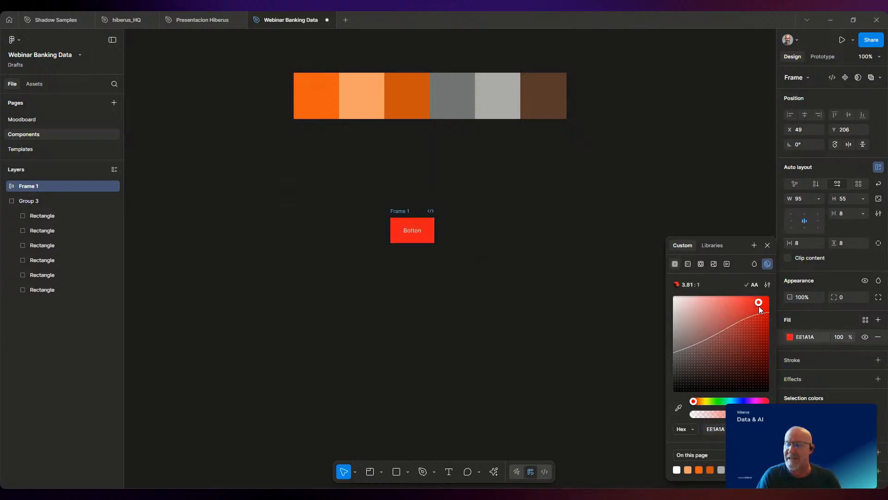
click(790, 336)
click(865, 320)
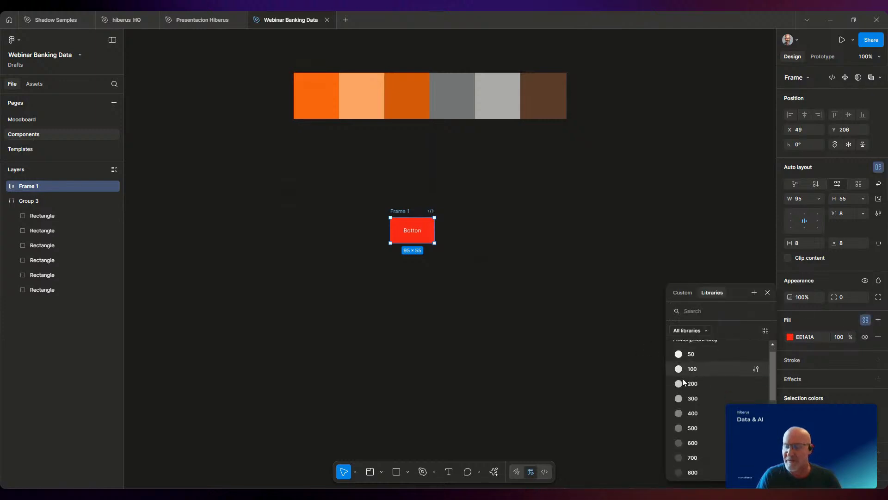
scroll(679, 374, down, 5)
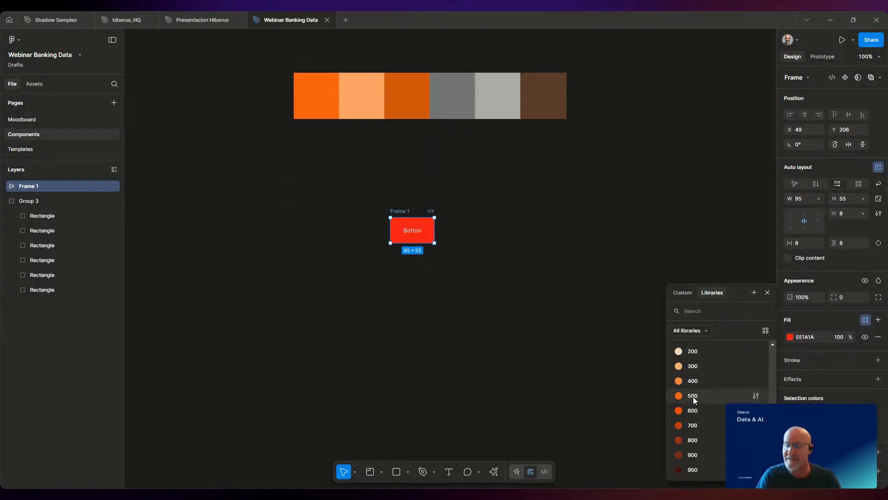
click(693, 396)
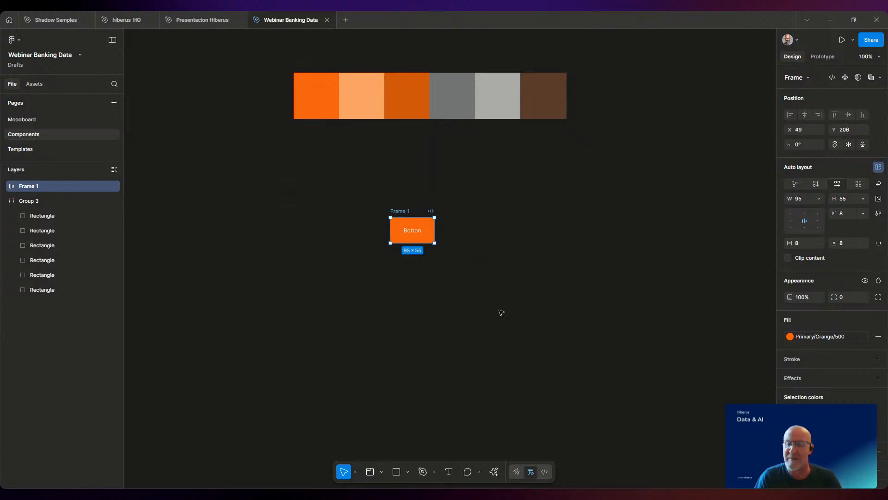
Set the font size of the Botton text inside the frame to 16.
double_click(407, 233)
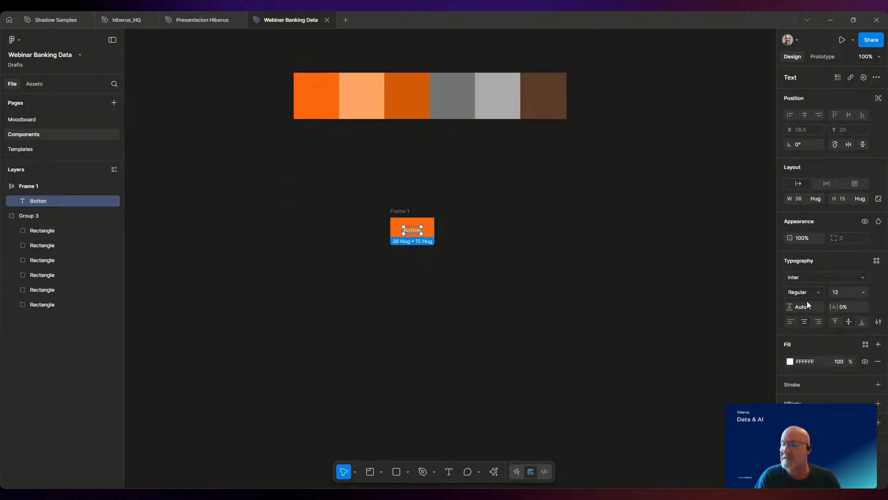
click(844, 295)
text(1)
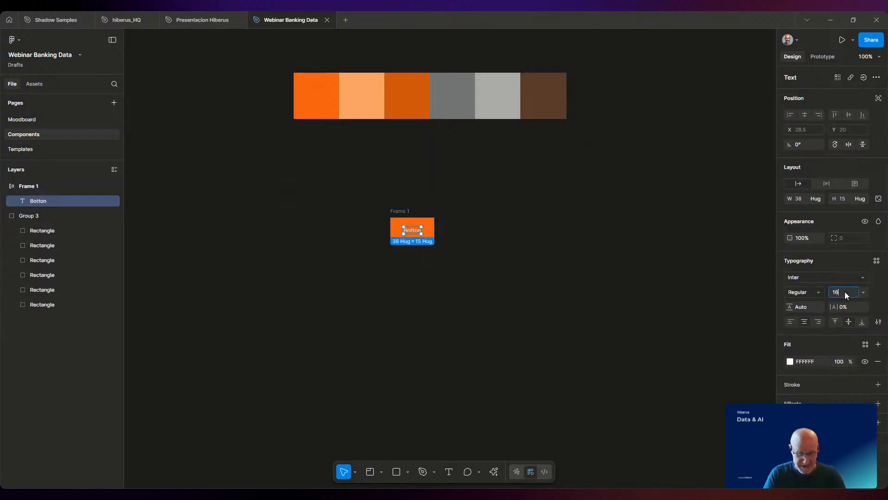
text(6)
key(Return)
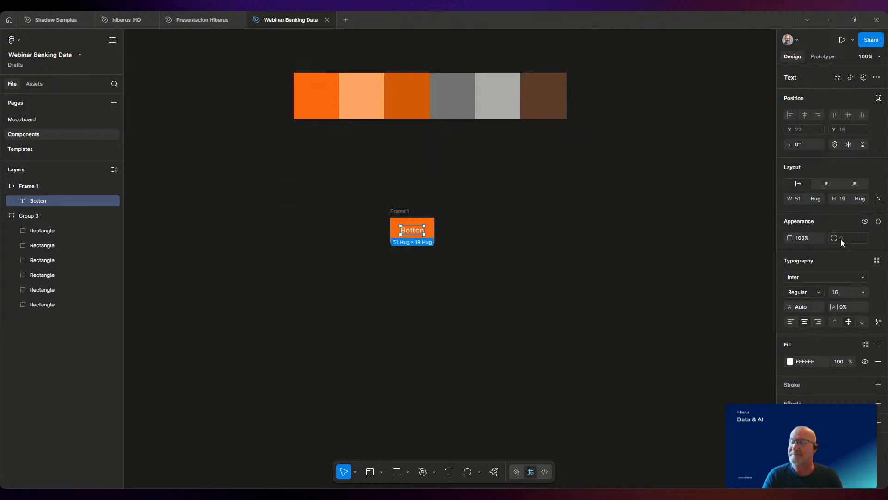
click(714, 248)
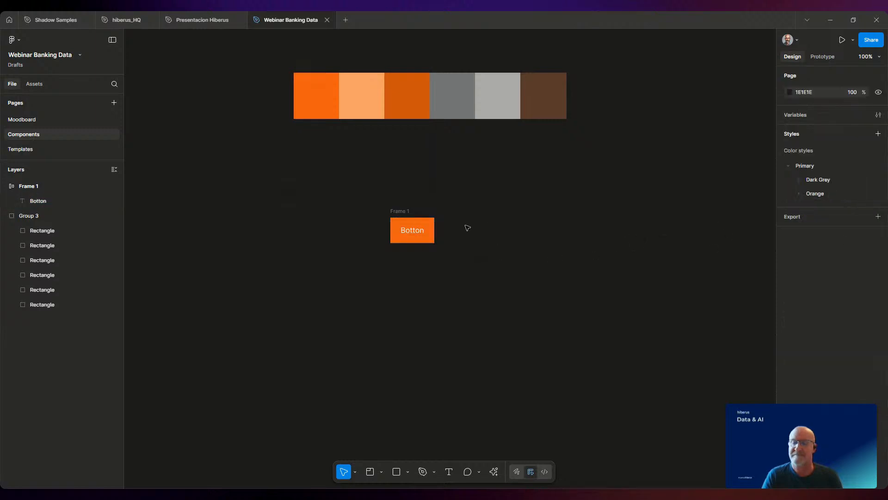
Set the button frame's corner radius to 10.
click(399, 211)
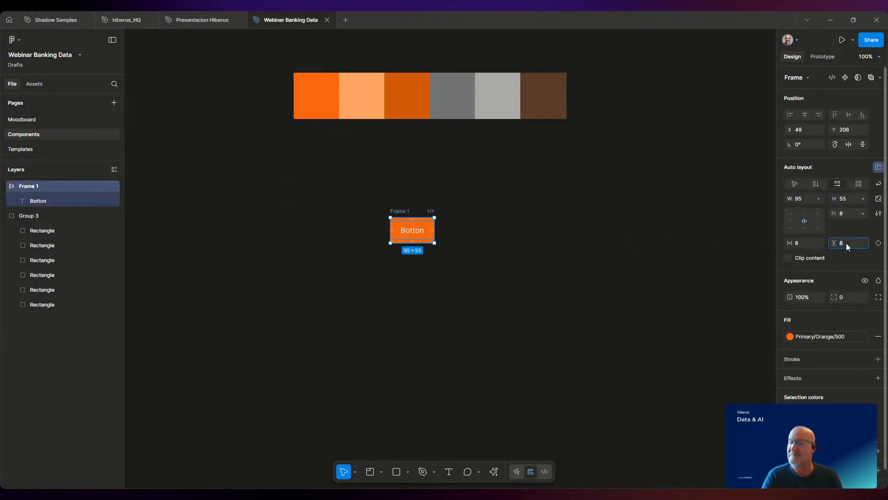
click(843, 301)
text(10)
key(Return)
click(508, 365)
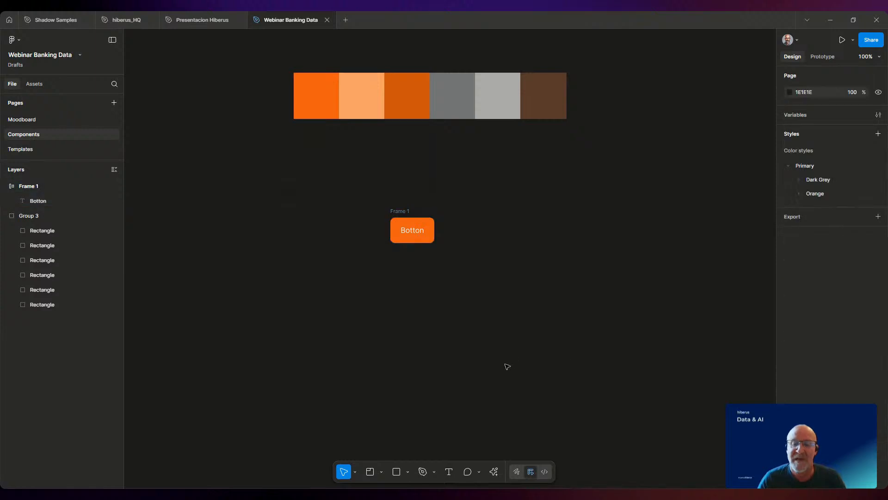
Move the button below the first orange swatch and duplicate it three times in an evenly spaced row.
drag(412, 231, 294, 189)
click(394, 211)
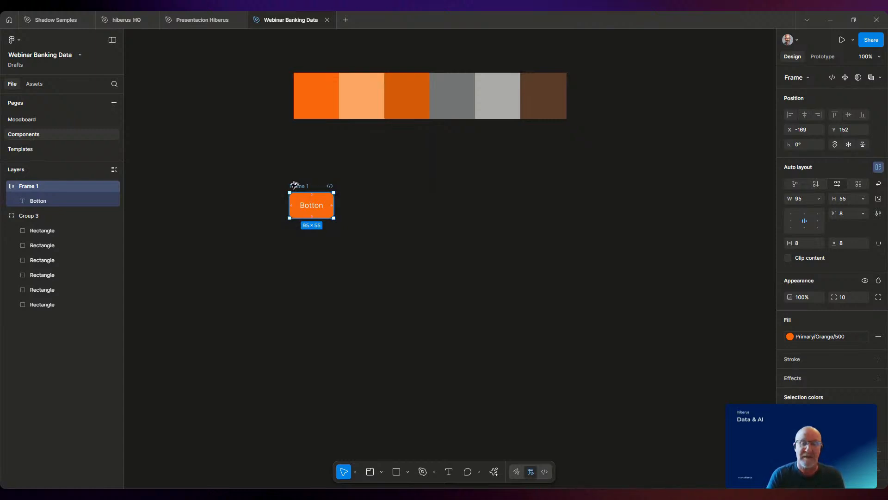
drag(299, 187, 360, 186)
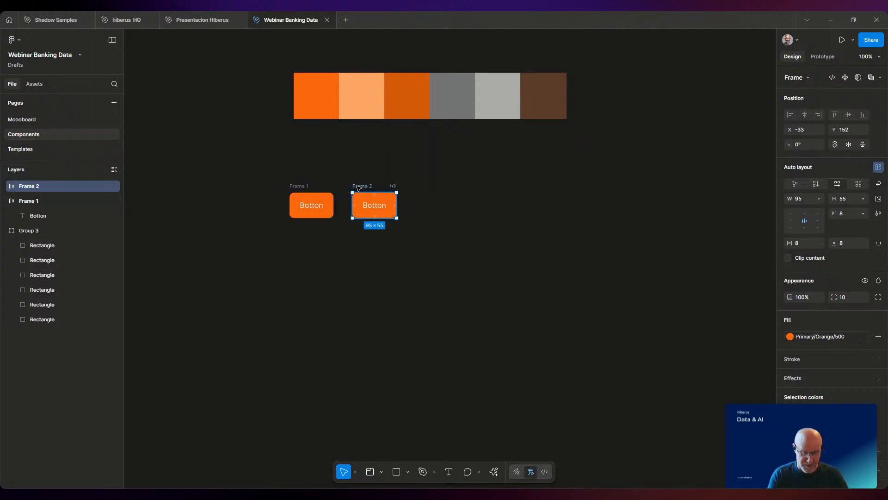
key(ctrl+d)
key(ctrl+d)
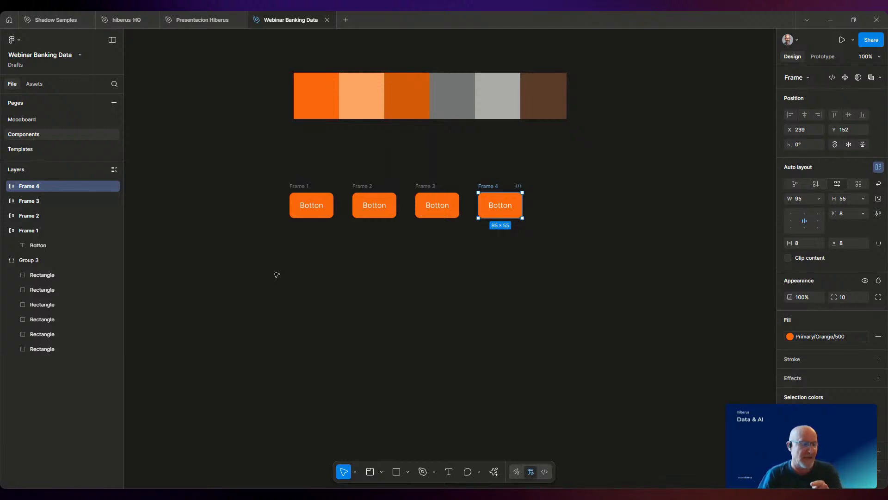
Set the text fill opacity to 20% on the first button and 40% on the second button.
click(312, 194)
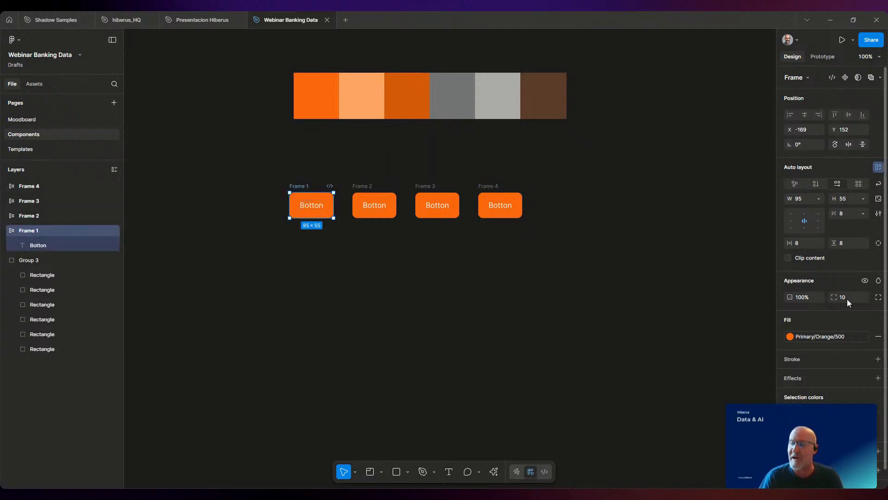
scroll(833, 363, down, 1)
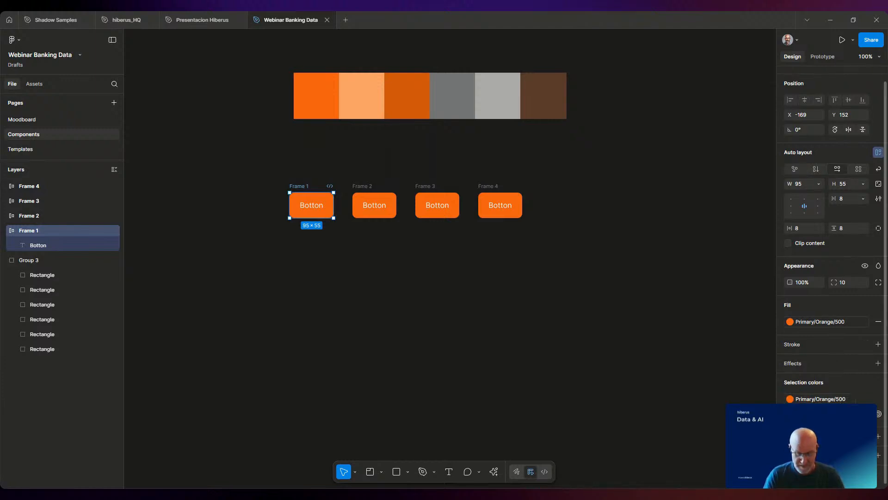
key(Return)
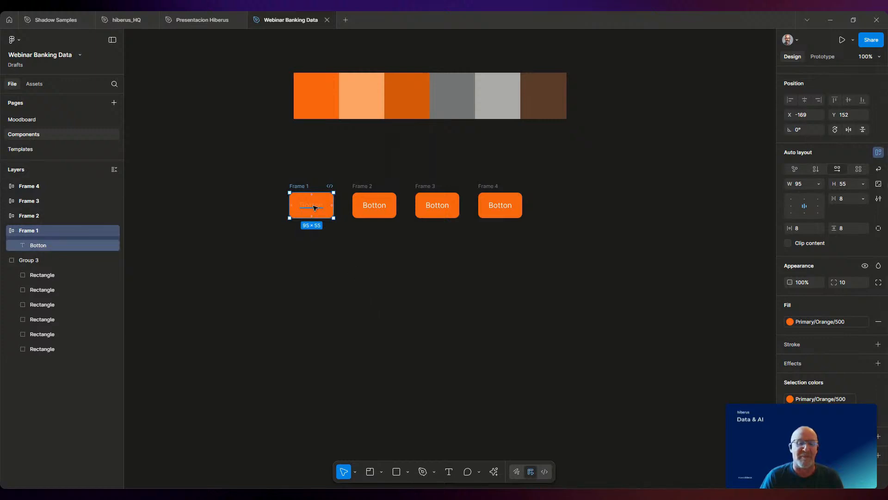
click(366, 212)
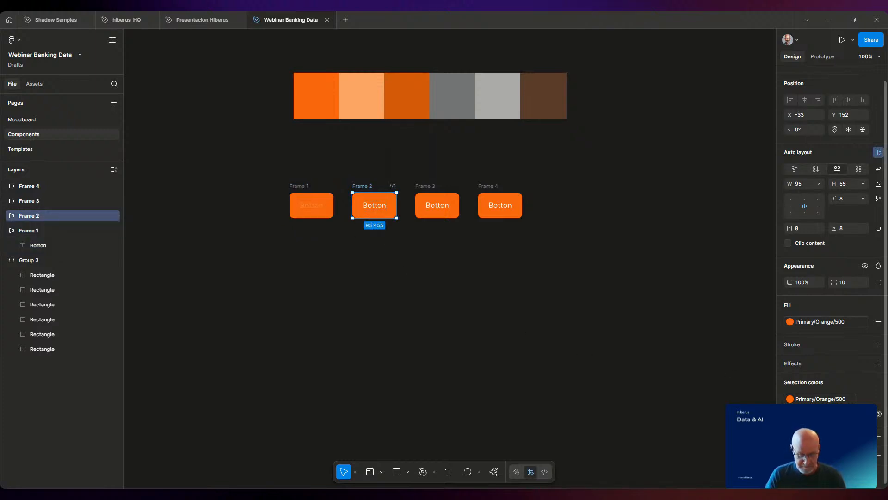
key(Return)
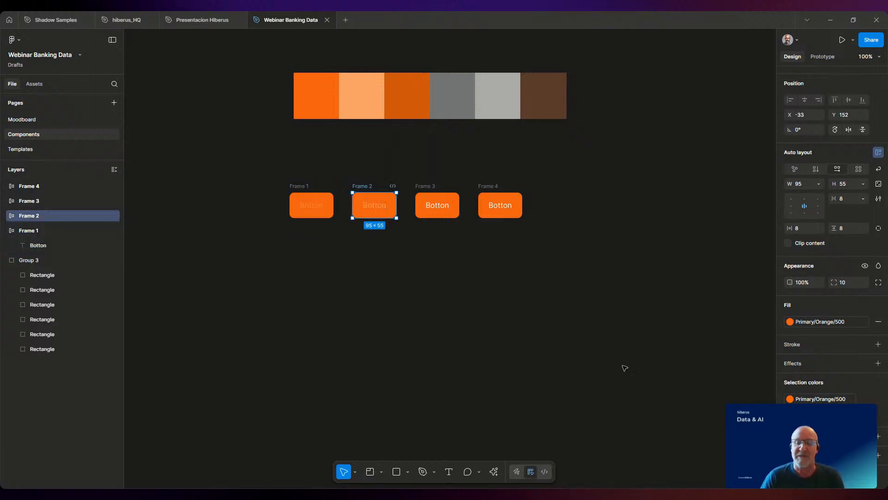
Reduce the opacity of the white Botton text on the third button.
click(445, 206)
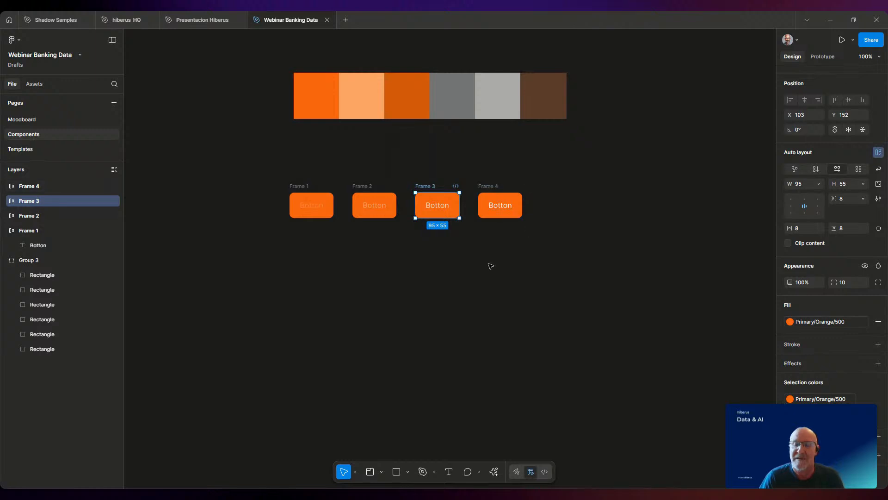
click(432, 312)
click(453, 217)
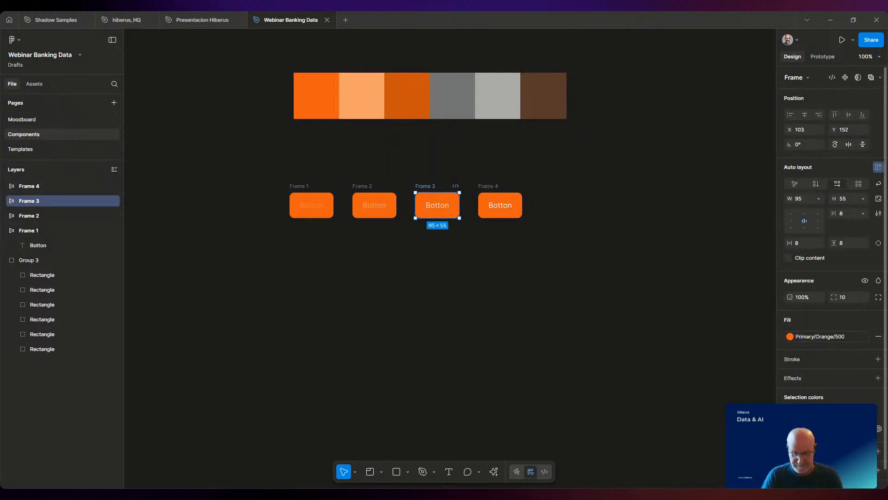
click(502, 371)
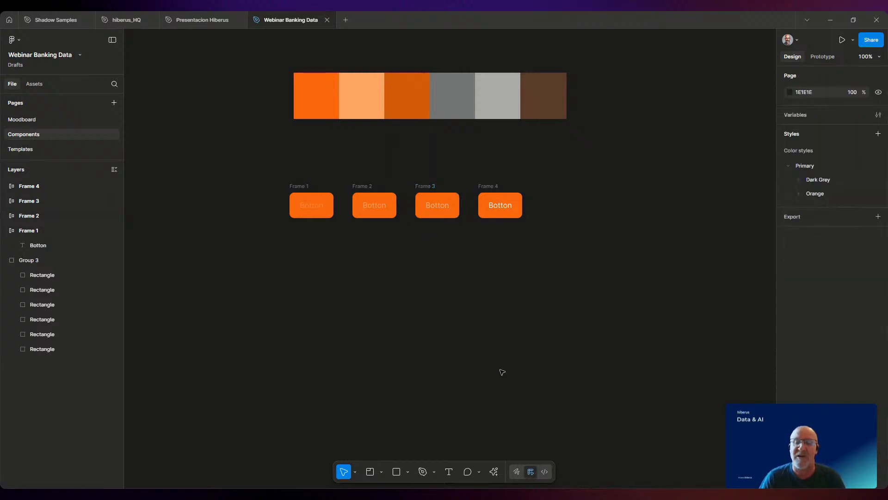
Change the first button's text fill to black (000000) at 20% opacity.
click(311, 208)
click(377, 210)
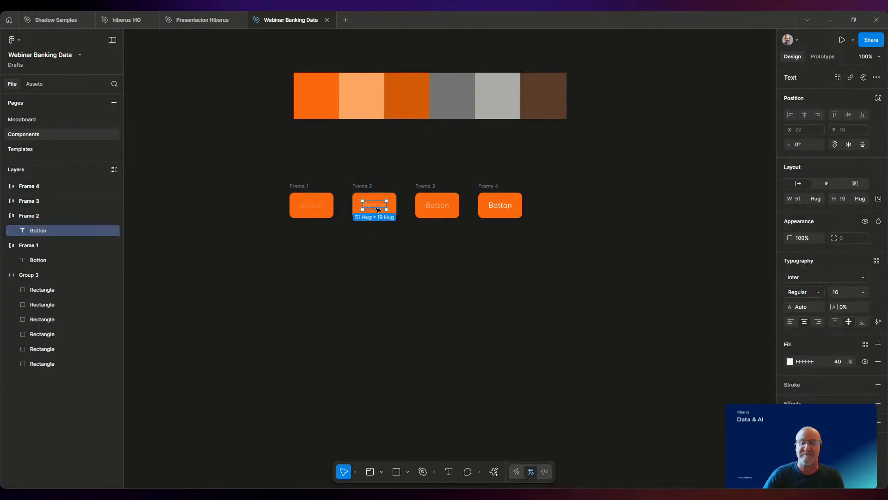
click(312, 206)
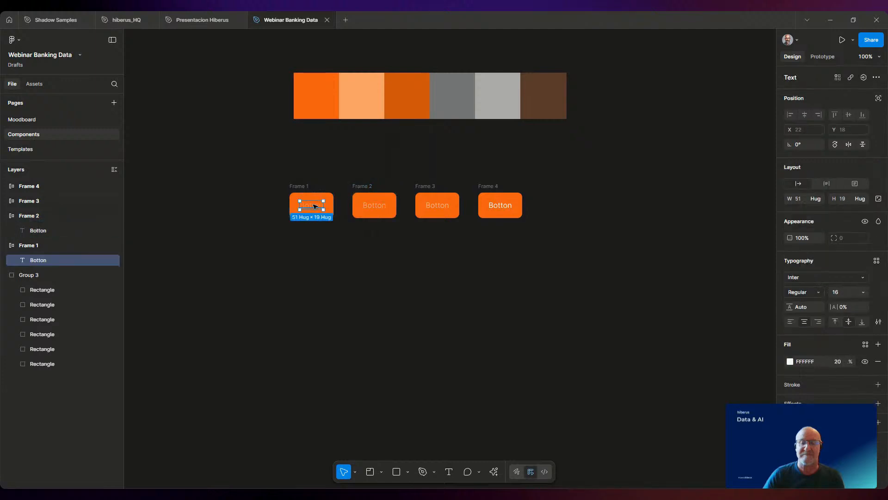
click(790, 361)
drag(674, 298, 672, 405)
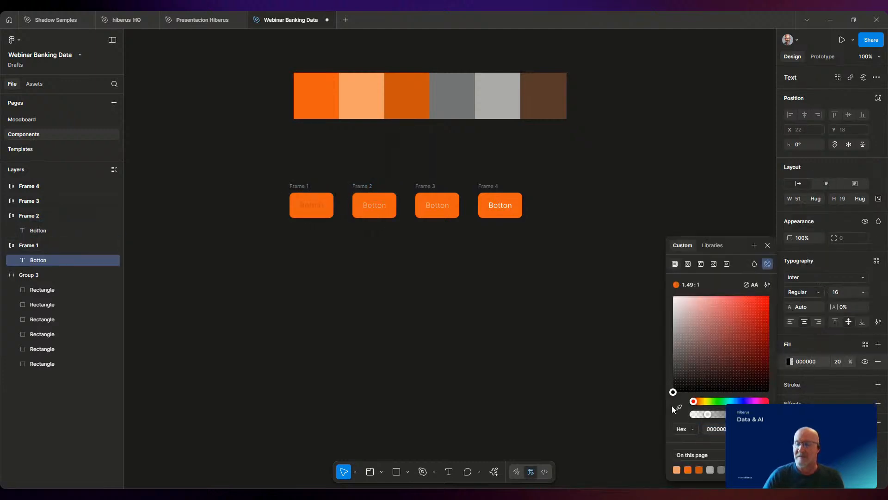
right_click(319, 205)
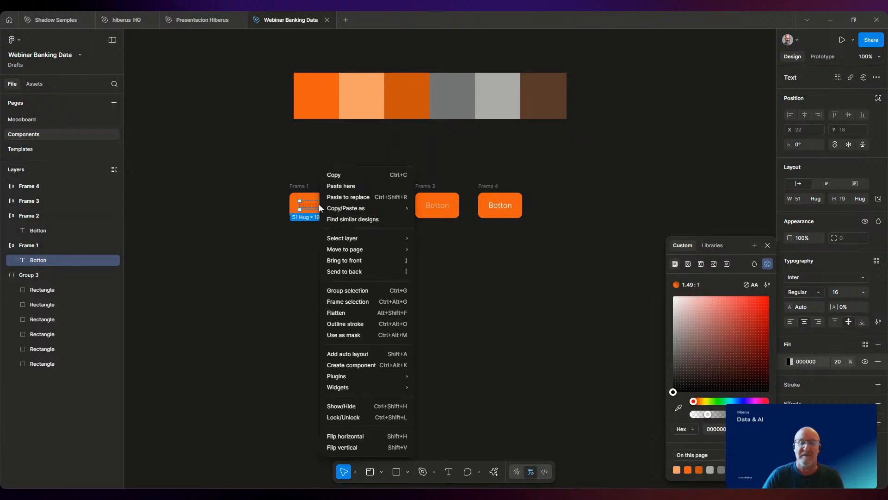
click(356, 261)
Duplicate the row of four orange buttons directly below the original row.
click(344, 306)
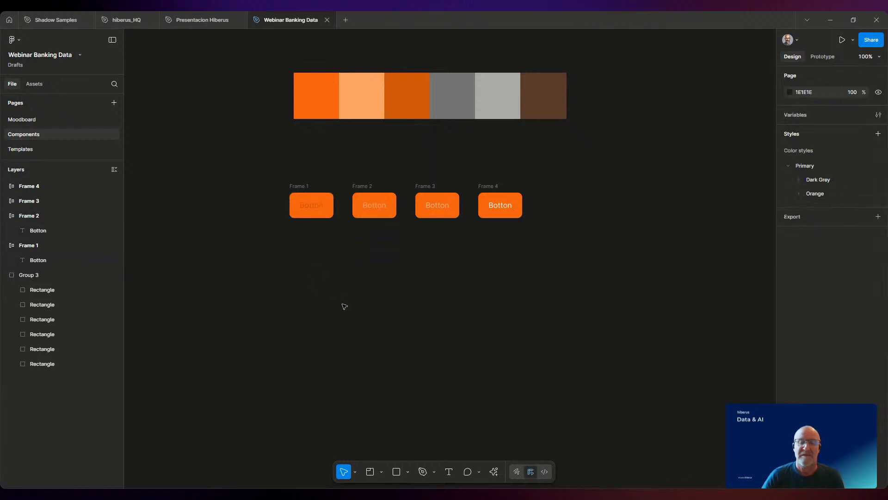
drag(248, 162, 617, 263)
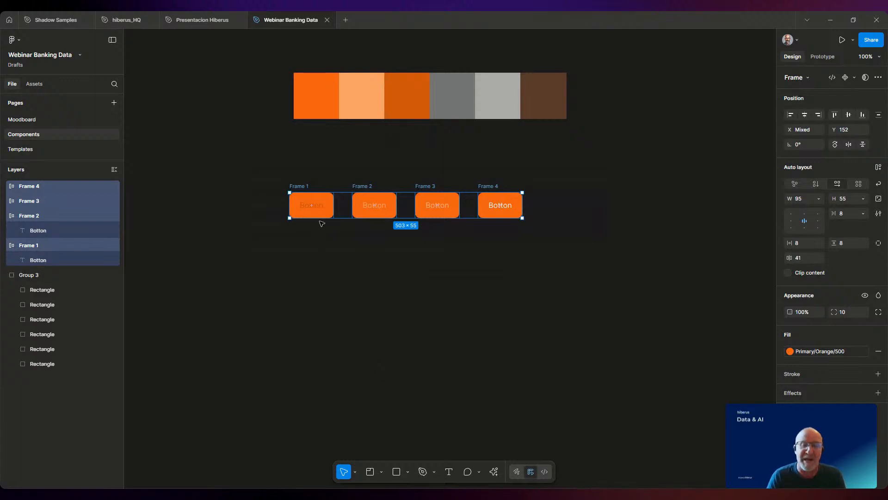
drag(325, 216, 325, 262)
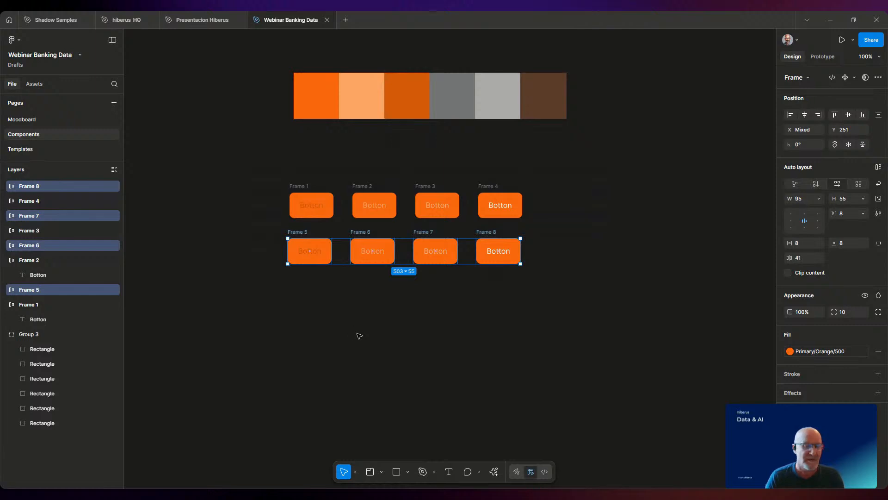
Apply the Primary/Orange/700 color style to the text of the first button in the second row.
click(317, 252)
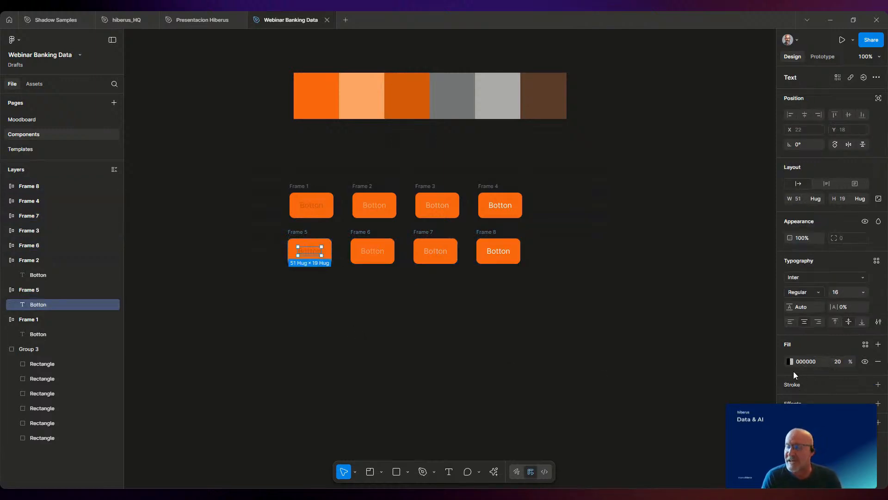
click(866, 345)
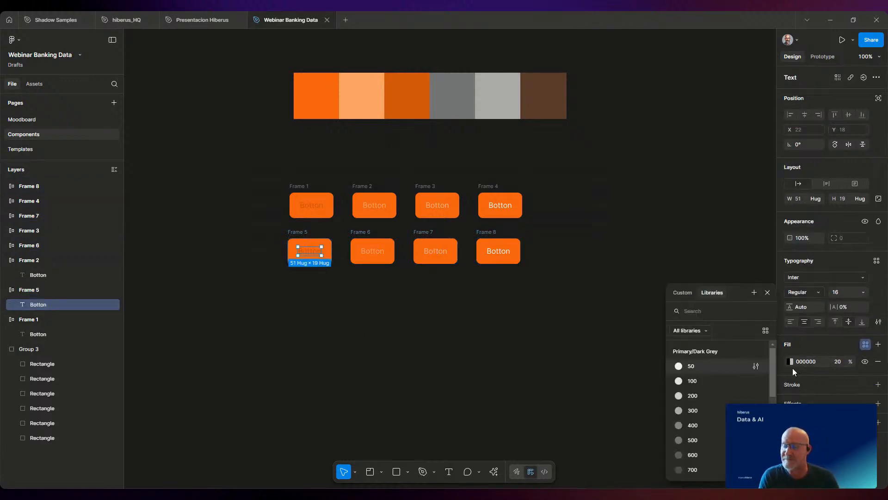
scroll(714, 373, down, 5)
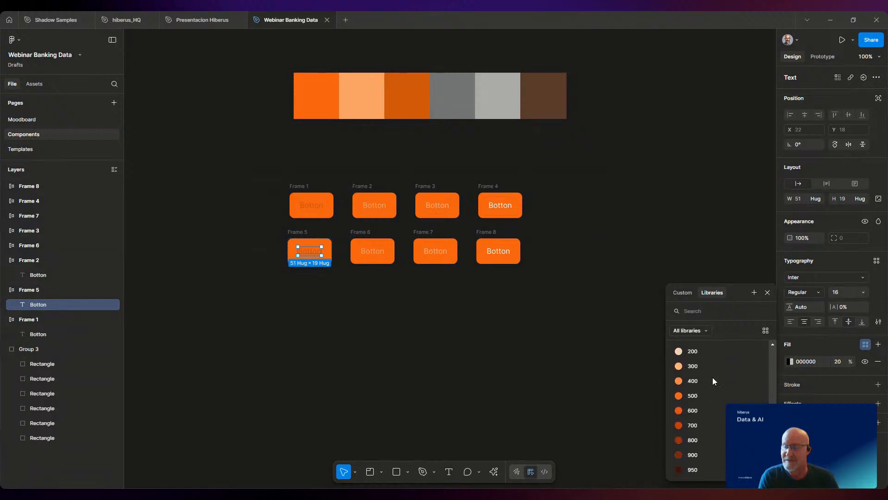
click(702, 432)
Apply the Primary/Dark Grey/100 color style to the text color of the first button in the second row.
click(296, 241)
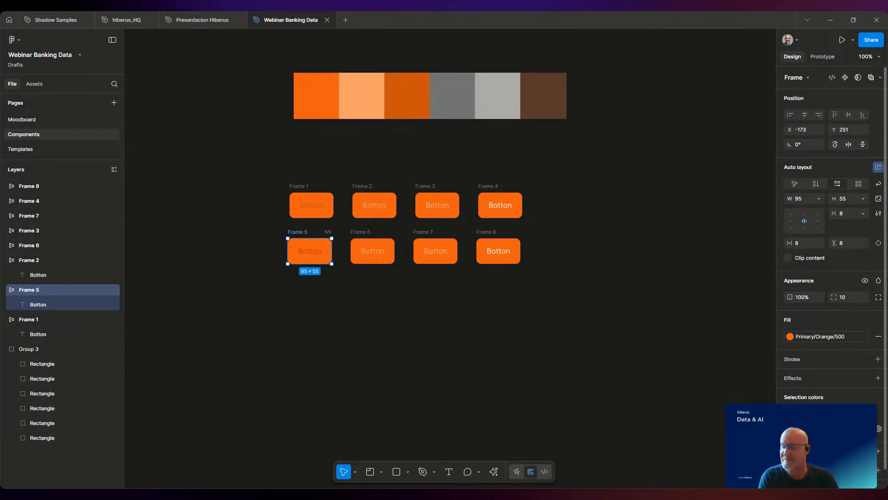
click(807, 428)
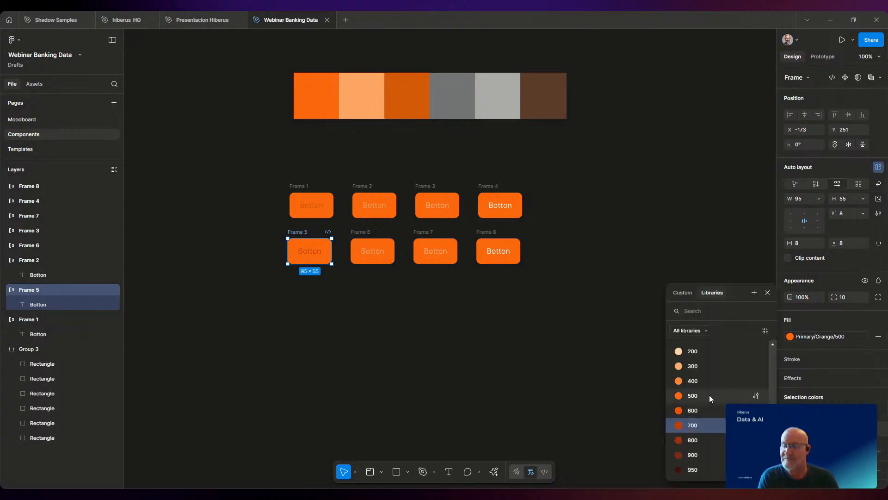
scroll(709, 395, down, 3)
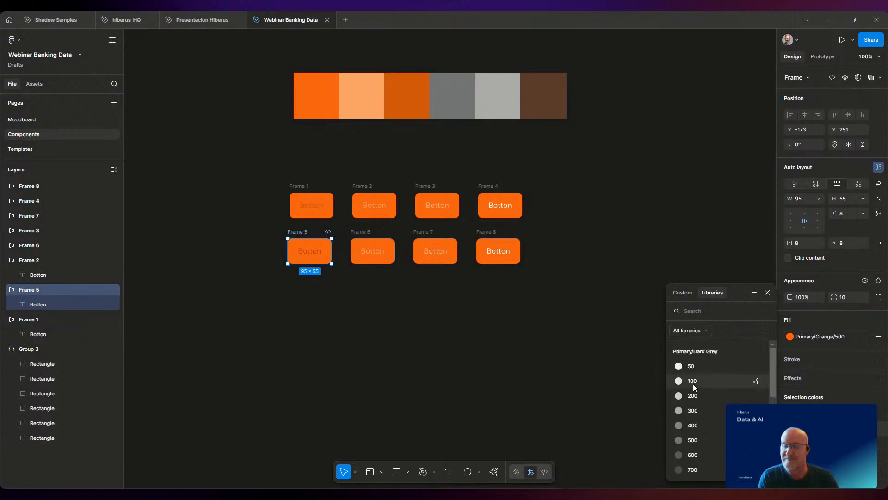
click(693, 384)
Change the fill of the first button in the second row to the Primary/Dark Grey/900 style.
click(807, 429)
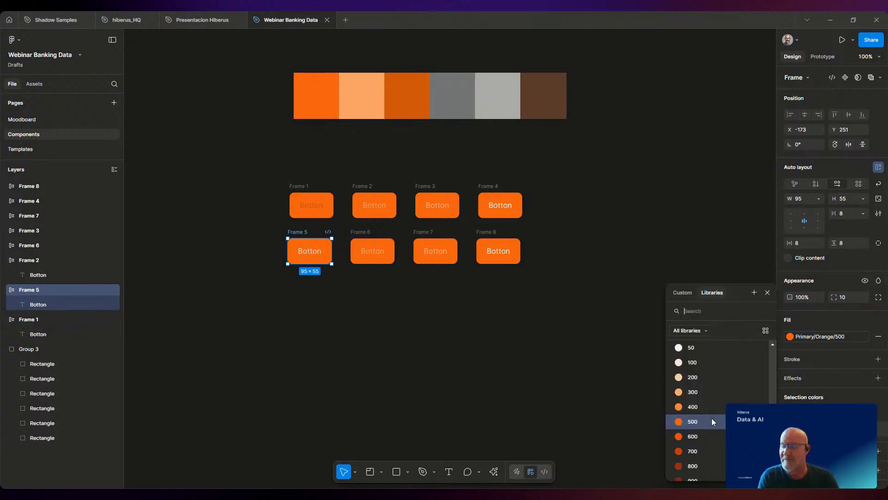
scroll(773, 400, up, 3)
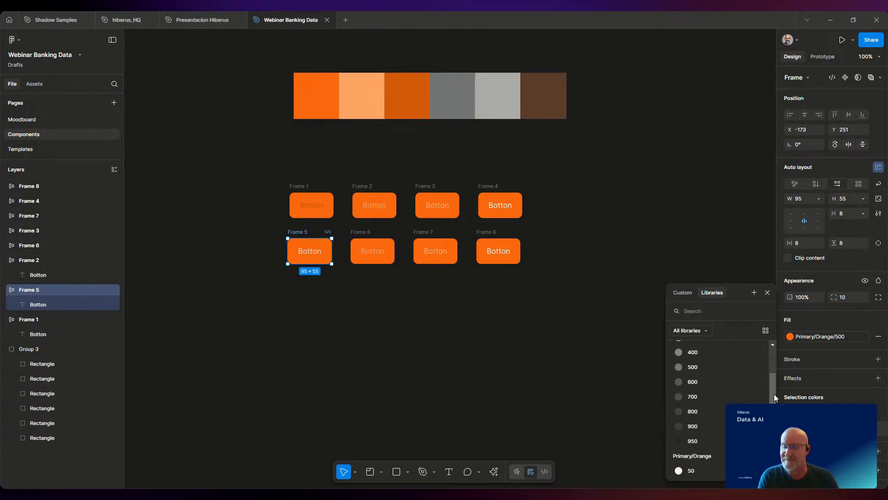
click(679, 426)
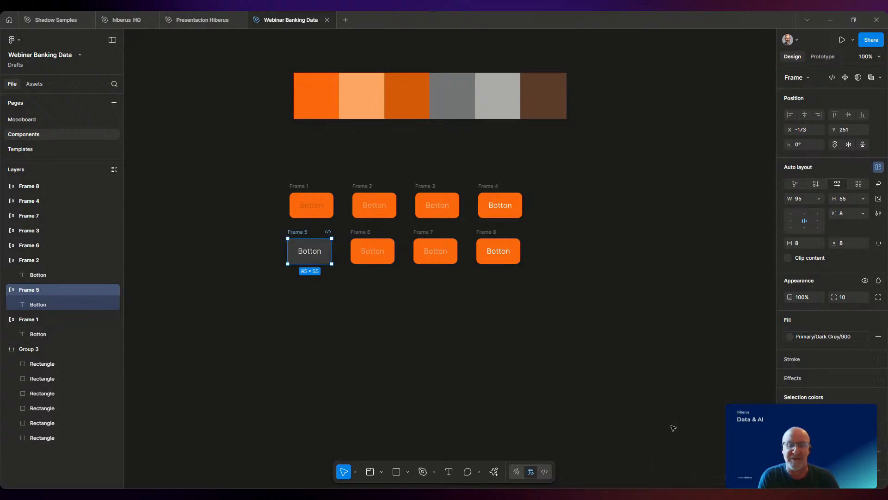
click(422, 381)
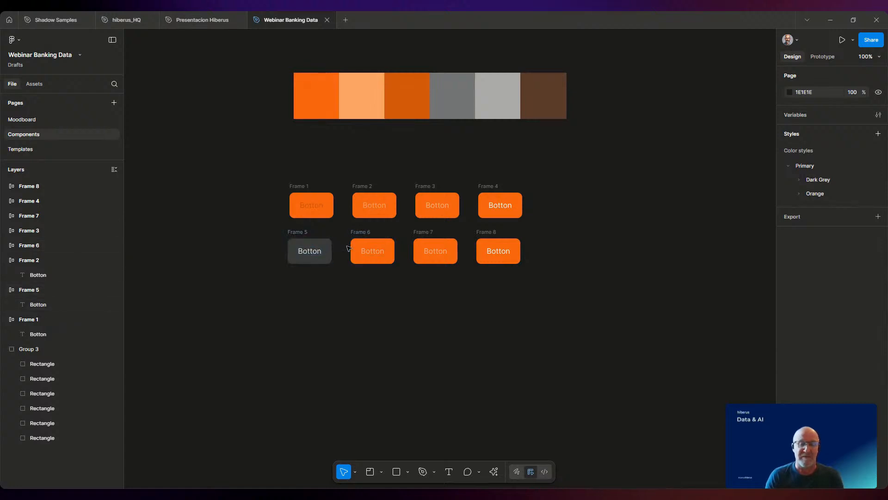
Change the fill of the second button in the second row to the Primary/Dark Grey/700 style.
click(375, 250)
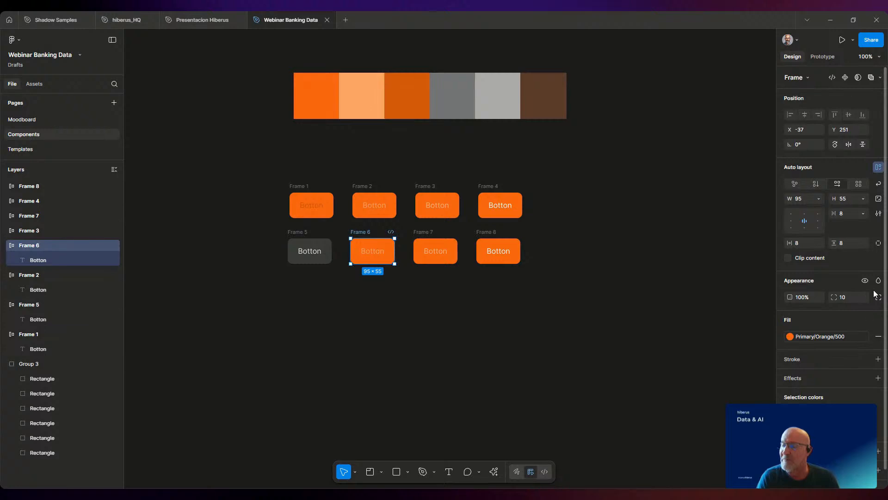
scroll(848, 353, down, 1)
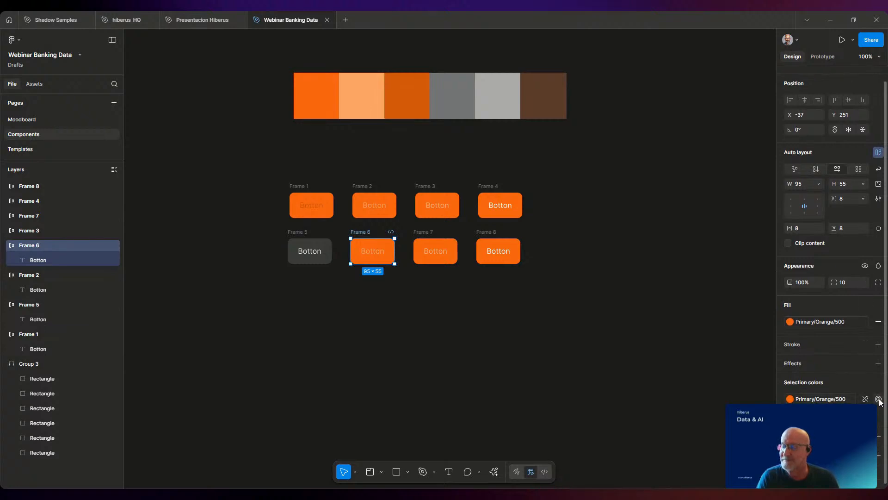
click(844, 399)
scroll(714, 397, up, 3)
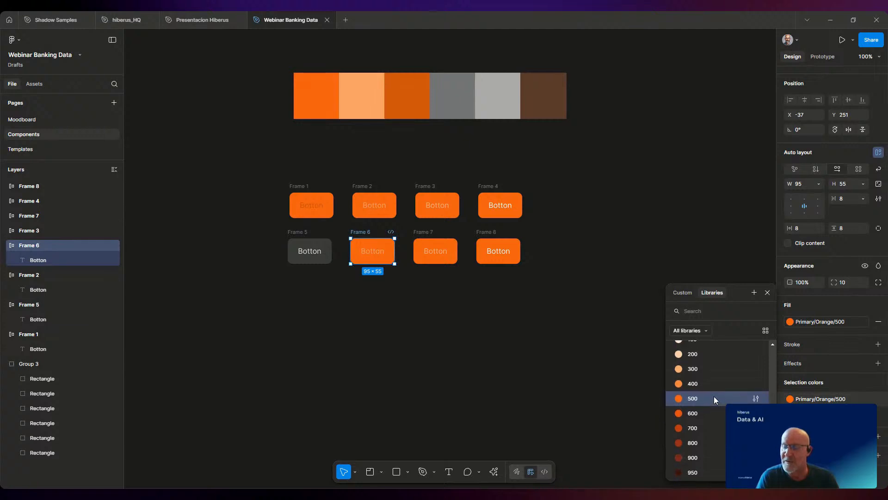
scroll(712, 394, up, 2)
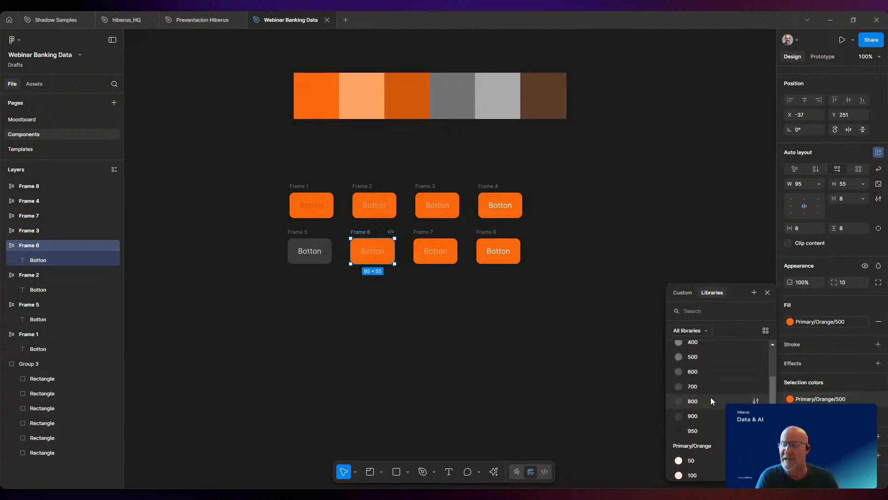
click(695, 386)
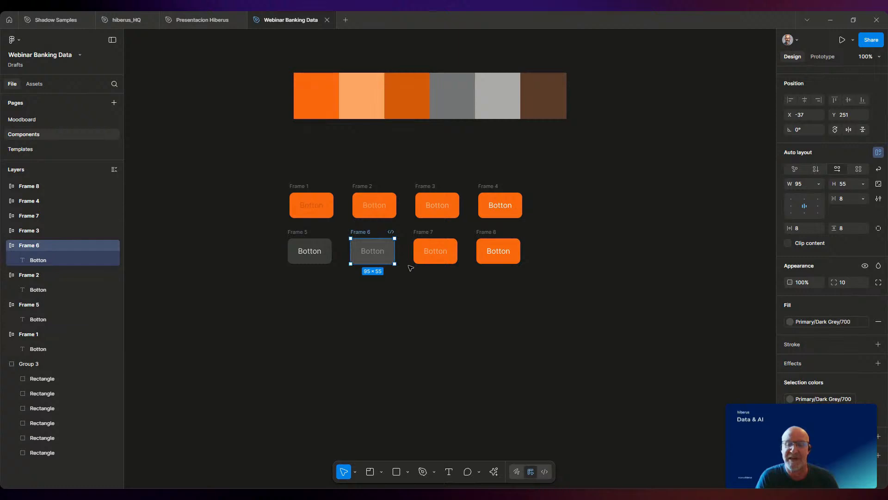
Change the fill of the third button in the second row to the Primary/Dark Grey/500 style.
click(418, 244)
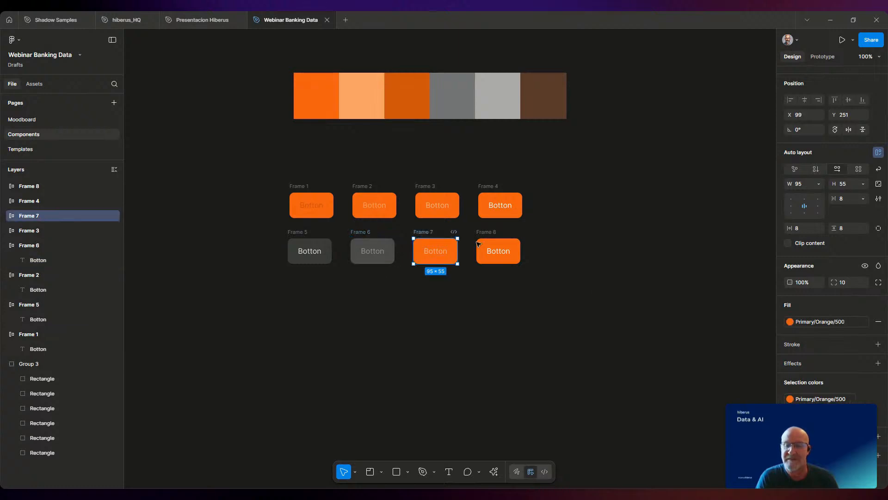
click(790, 399)
scroll(683, 384, down, 2)
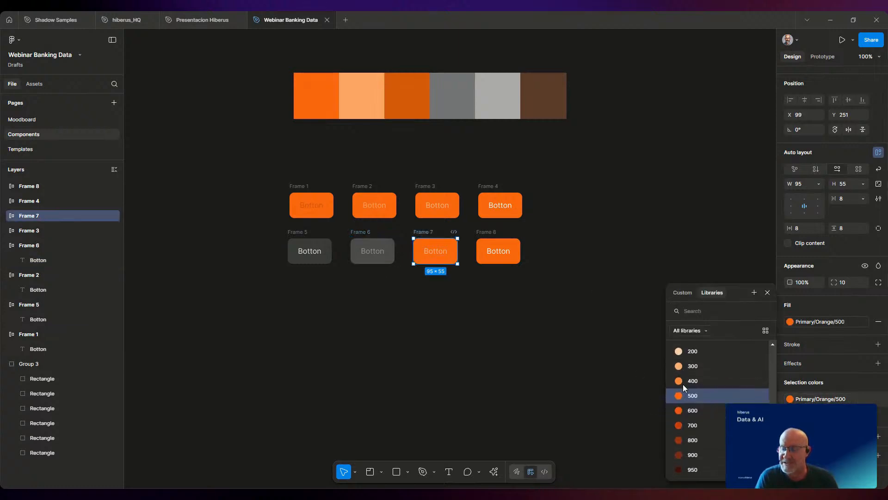
scroll(682, 382, down, 10)
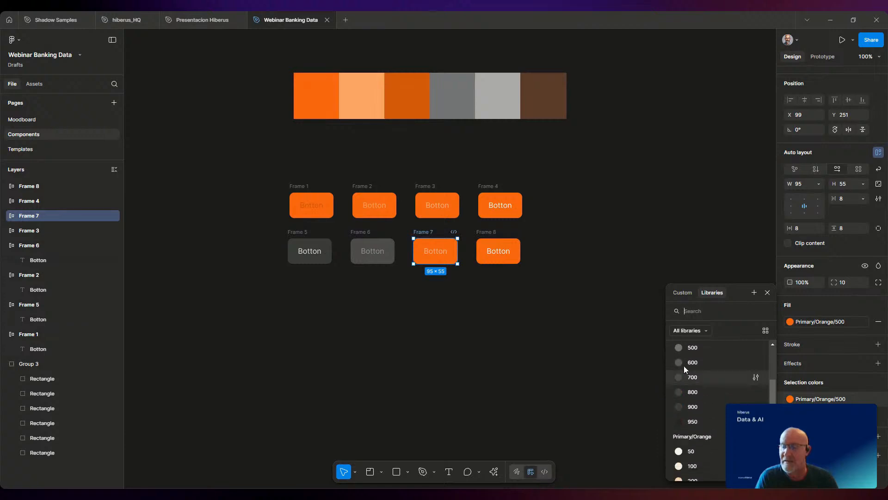
click(682, 349)
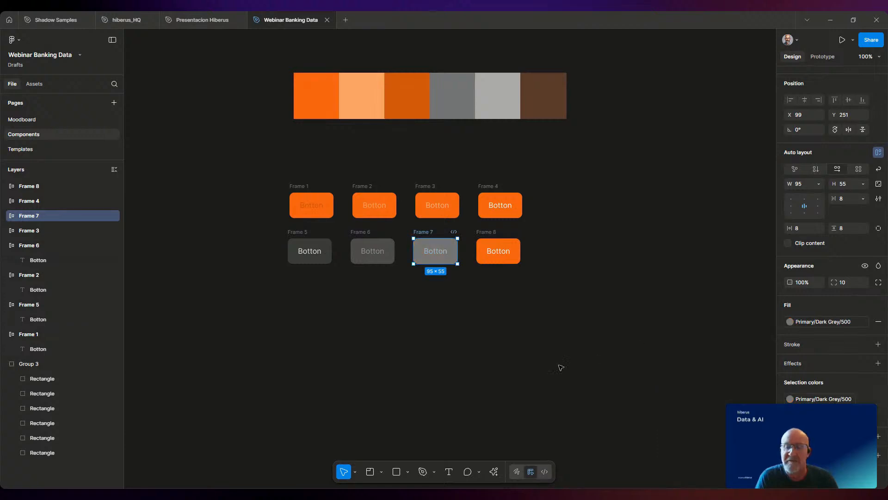
Change the fill of the fourth button in the second row to the Primary/Dark Grey/200 style.
click(487, 236)
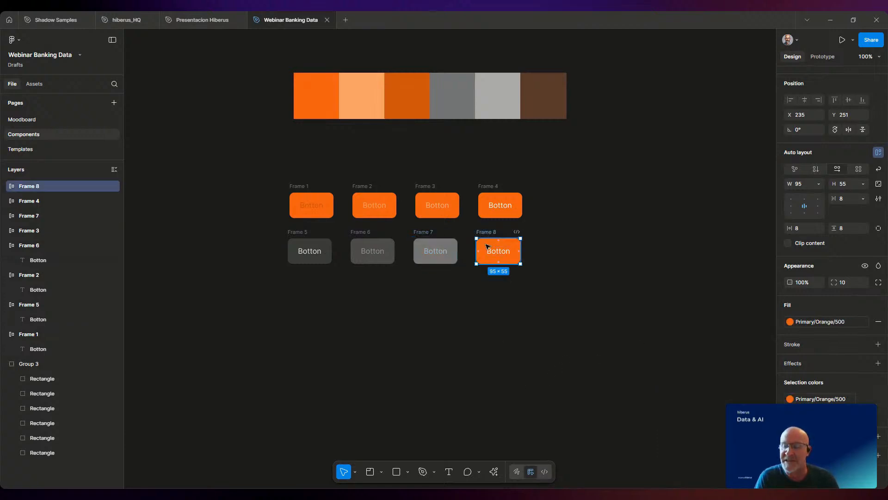
click(790, 399)
scroll(734, 388, up, 3)
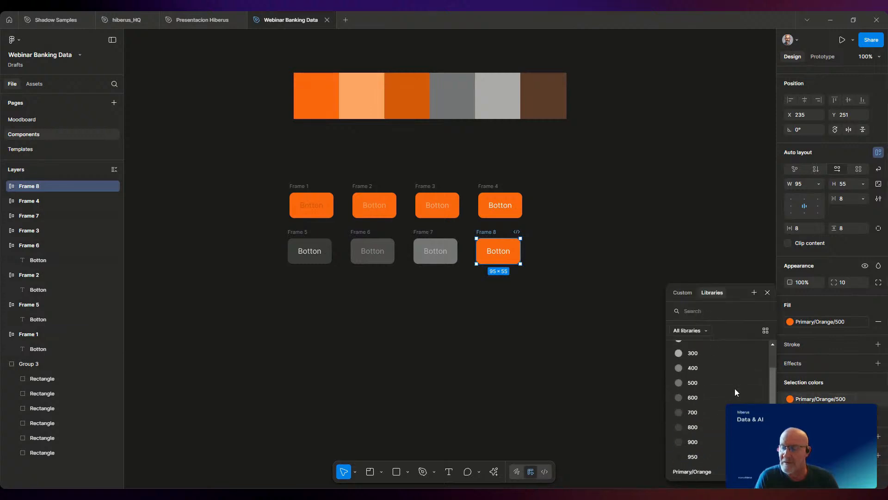
scroll(734, 388, up, 3)
click(698, 384)
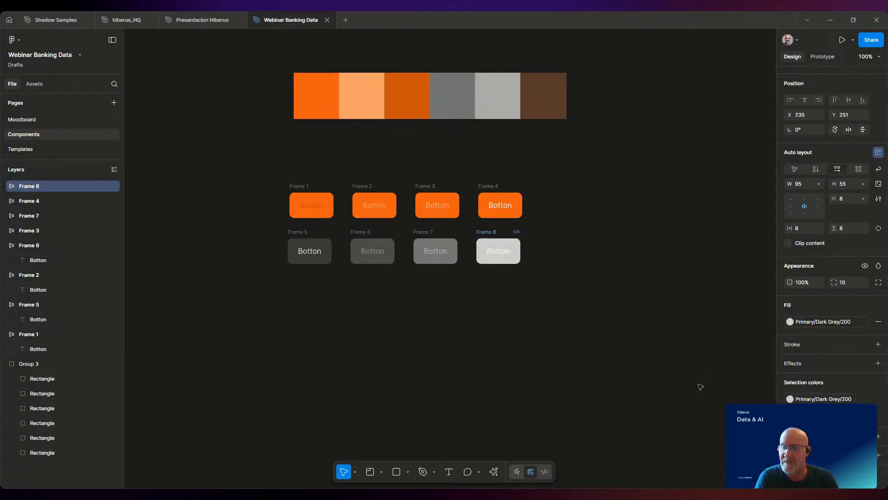
click(544, 361)
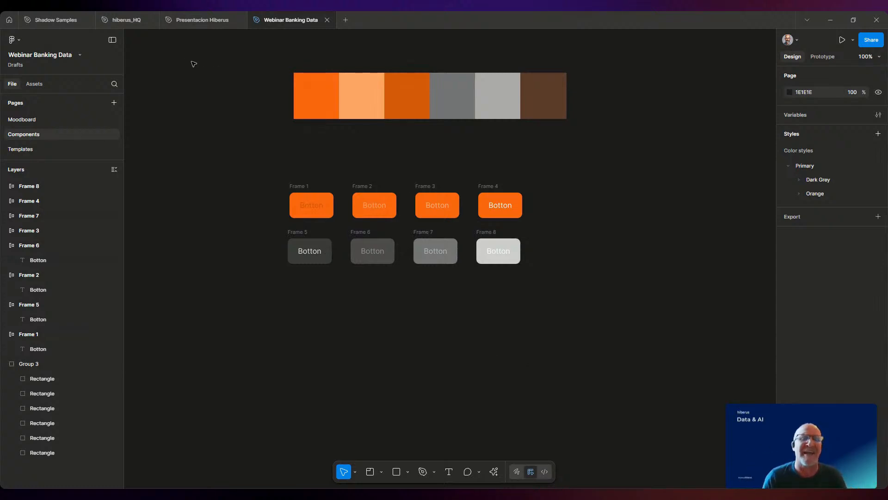
Look over the color and button page in the Presentacion Hiberus file, and return to the Webinar Banking Data file.
click(191, 24)
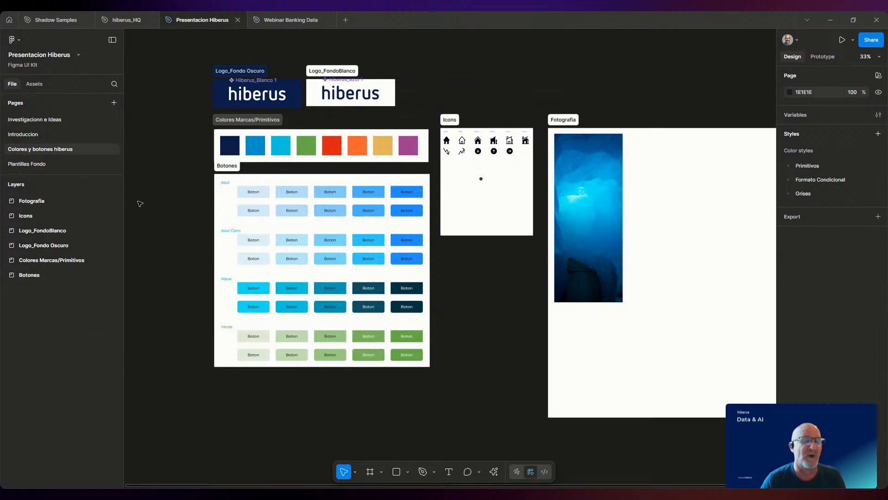
mouse_move(278, 19)
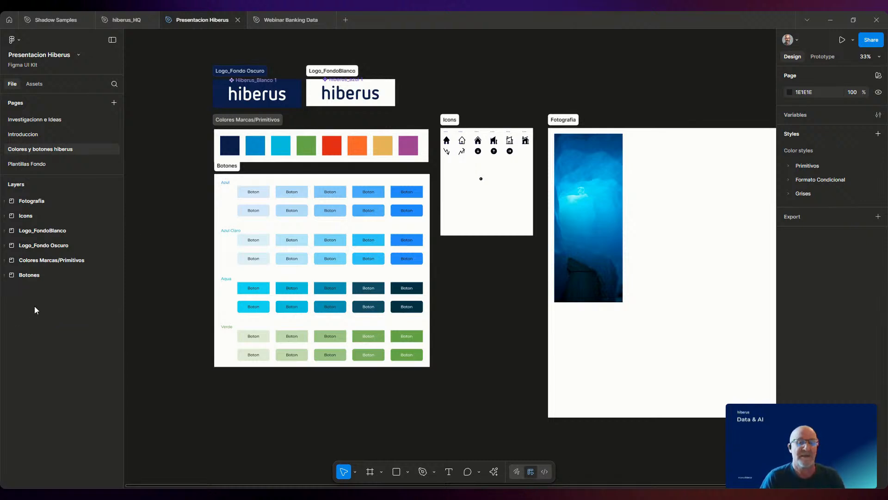
click(280, 20)
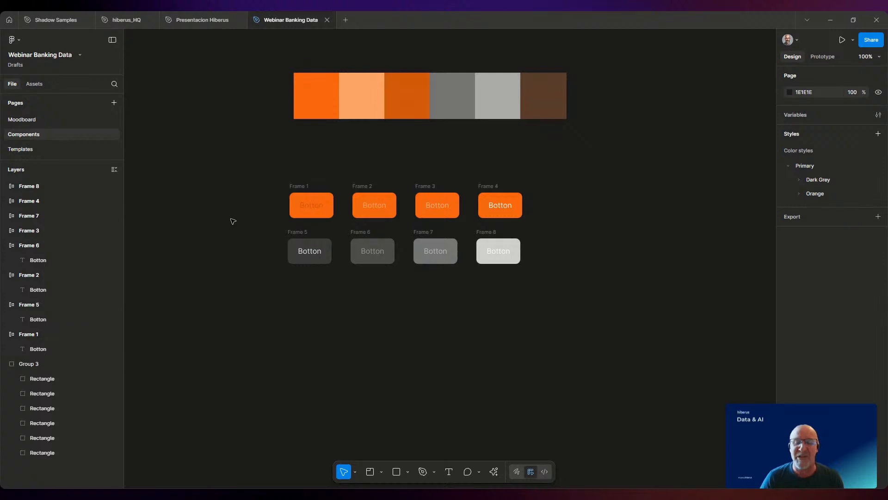
Run the RemixIcon plugin and place the filled circle left-arrow icon on the canvas below the buttons.
right_click(206, 175)
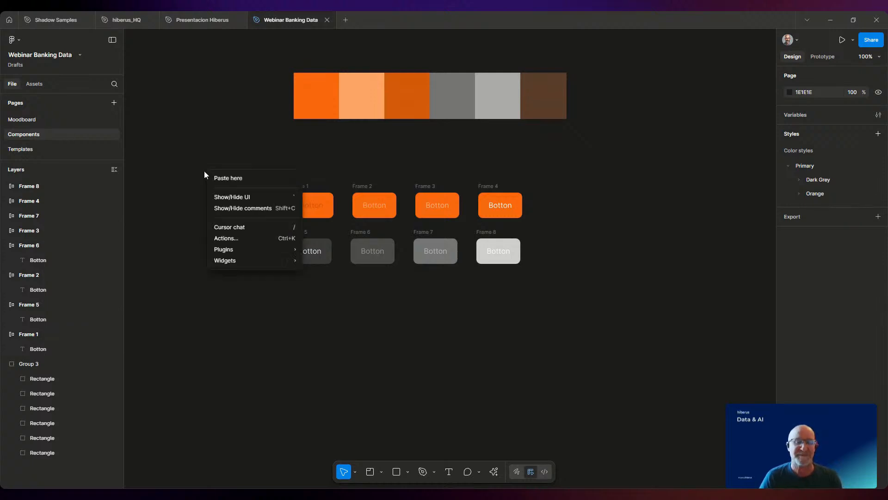
mouse_move(229, 251)
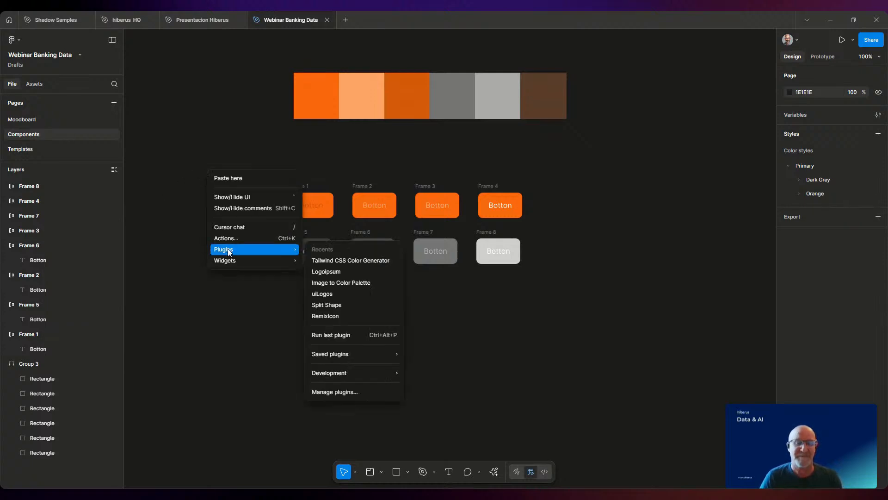
click(329, 317)
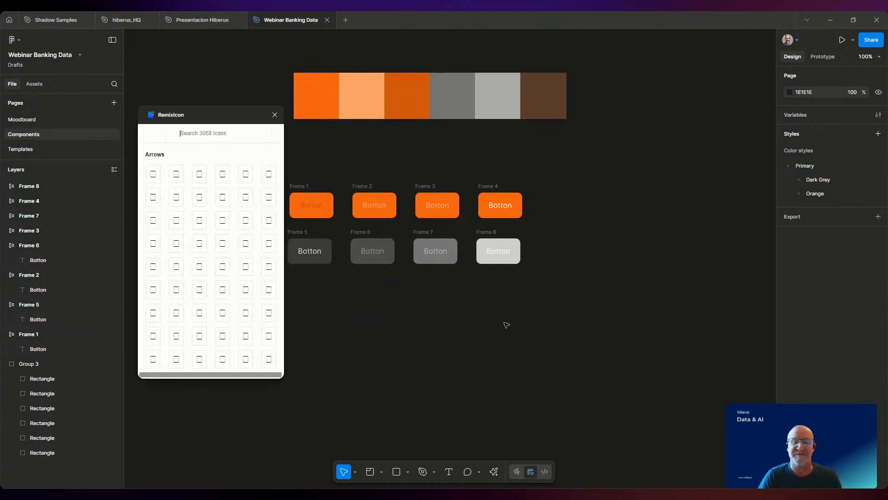
drag(200, 115, 612, 155)
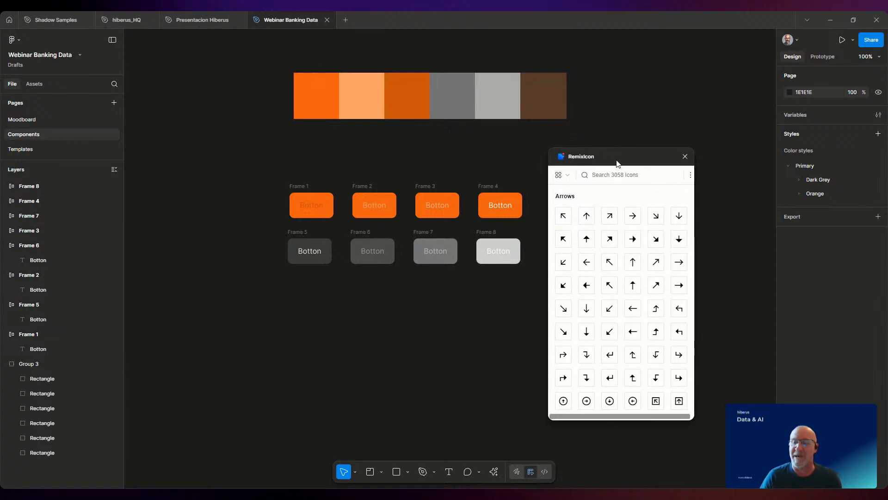
scroll(609, 376, down, 2)
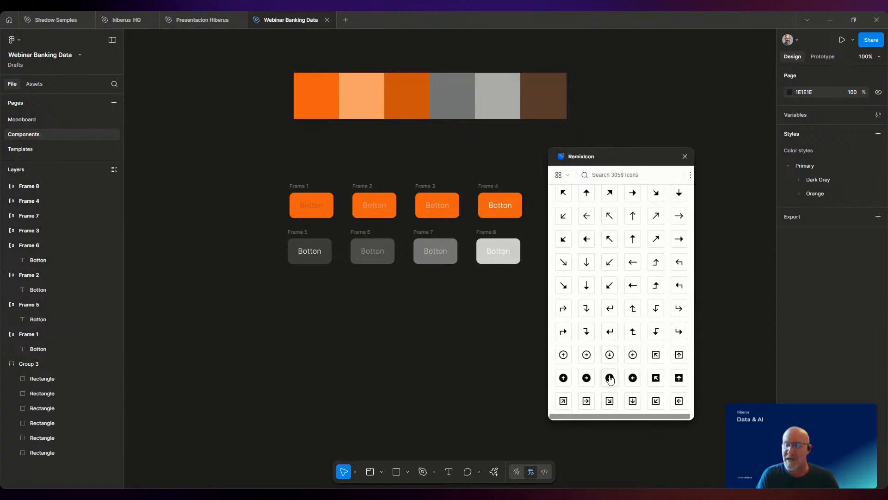
drag(632, 383, 375, 352)
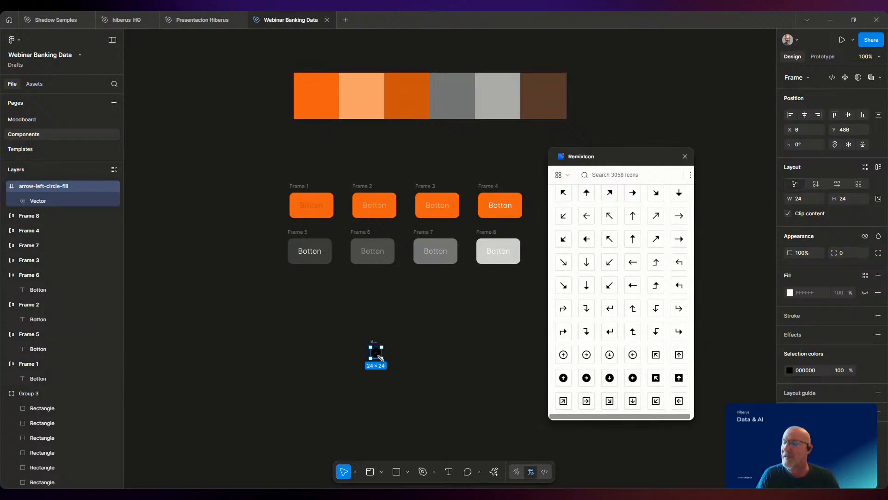
Enlarge the arrow icon to 80 × 80 with its aspect ratio locked and apply the Primary/Orange/500 color style.
click(878, 199)
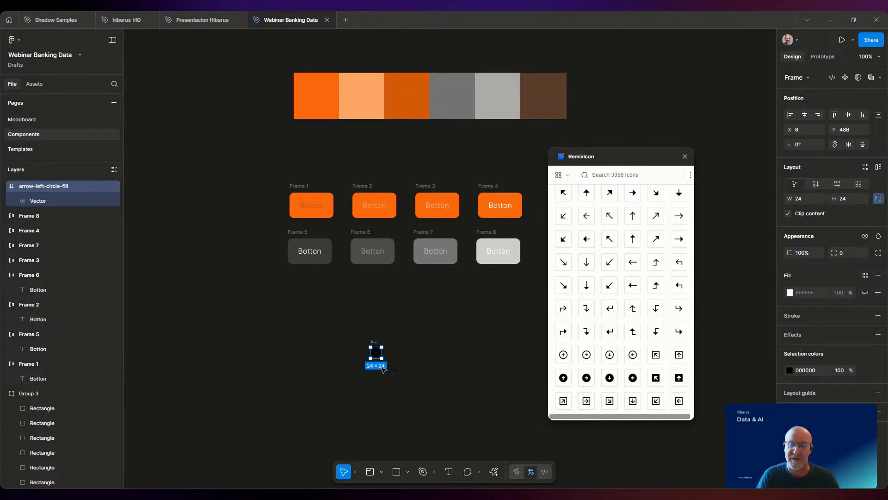
drag(381, 358, 407, 384)
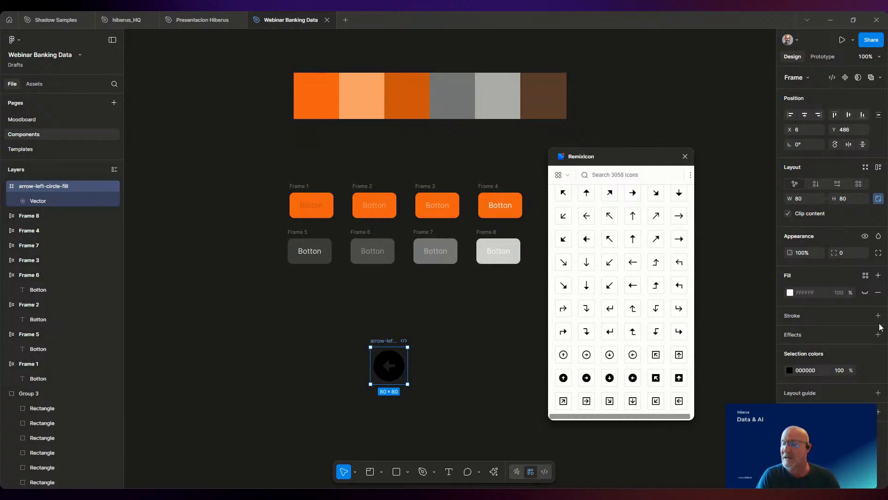
click(790, 371)
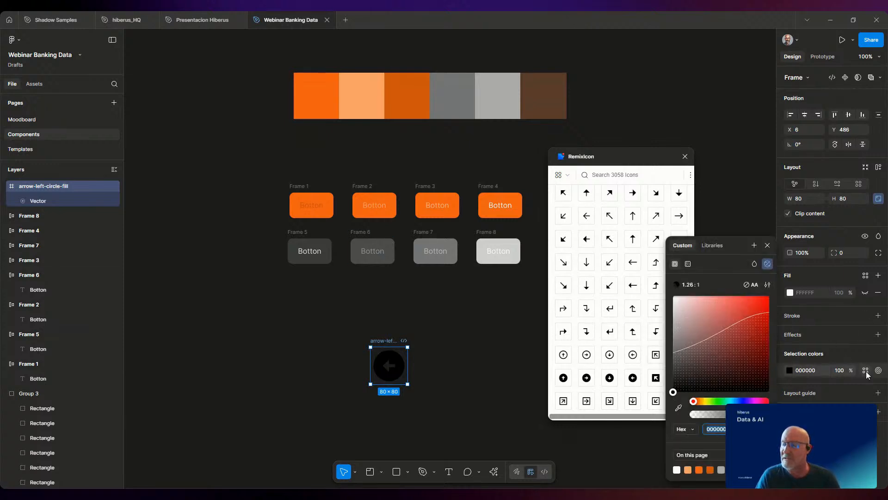
click(712, 245)
scroll(694, 407, down, 3)
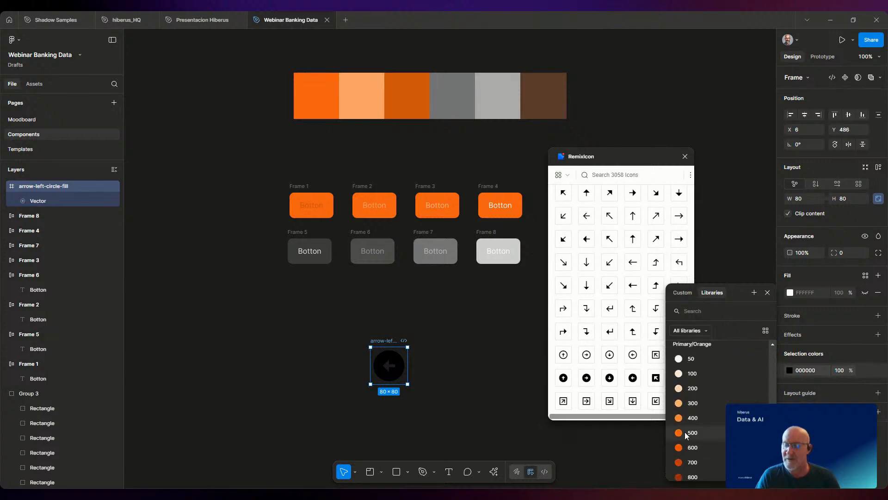
click(678, 443)
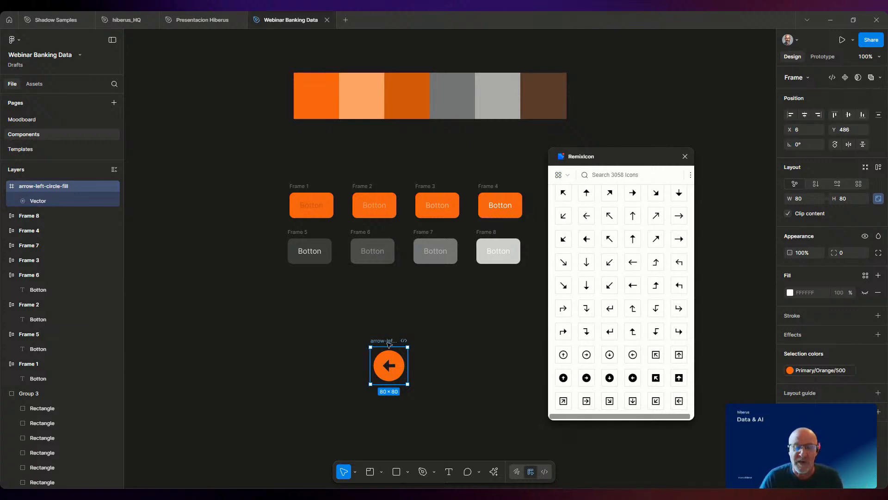
Turn the arrow icon into a component and place three instances of it from the file's assets on the canvas.
click(845, 79)
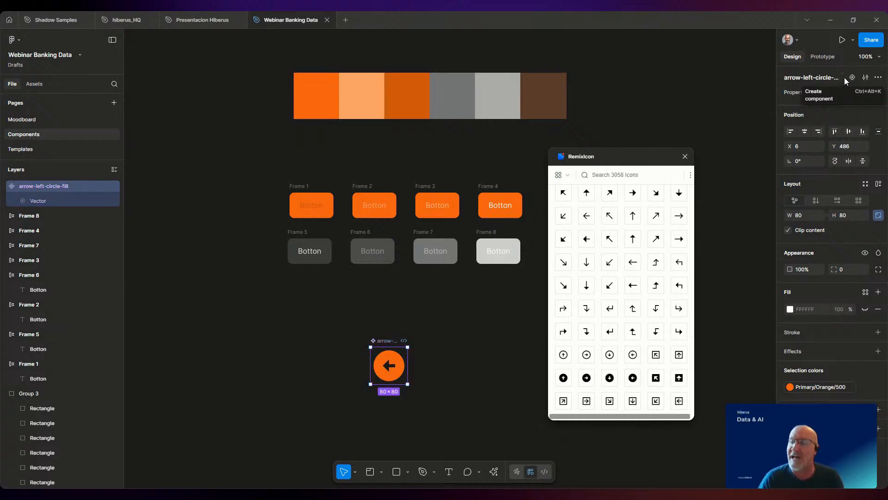
click(33, 84)
click(40, 146)
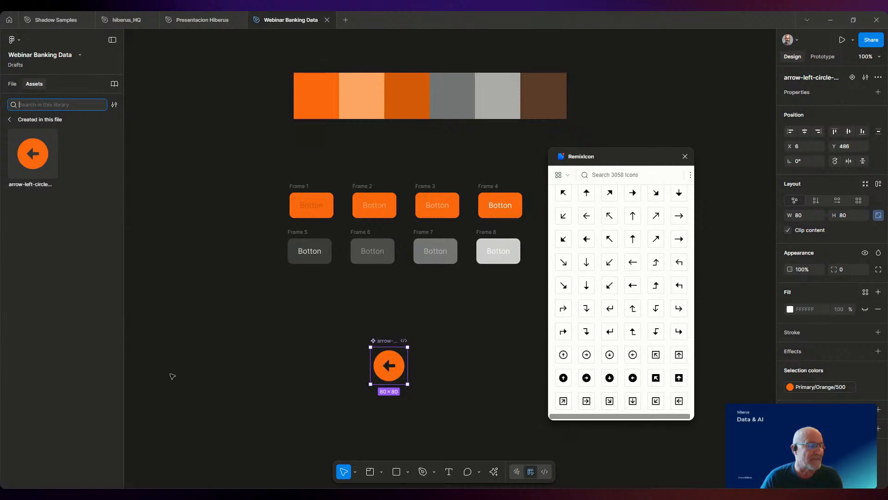
drag(32, 152, 251, 354)
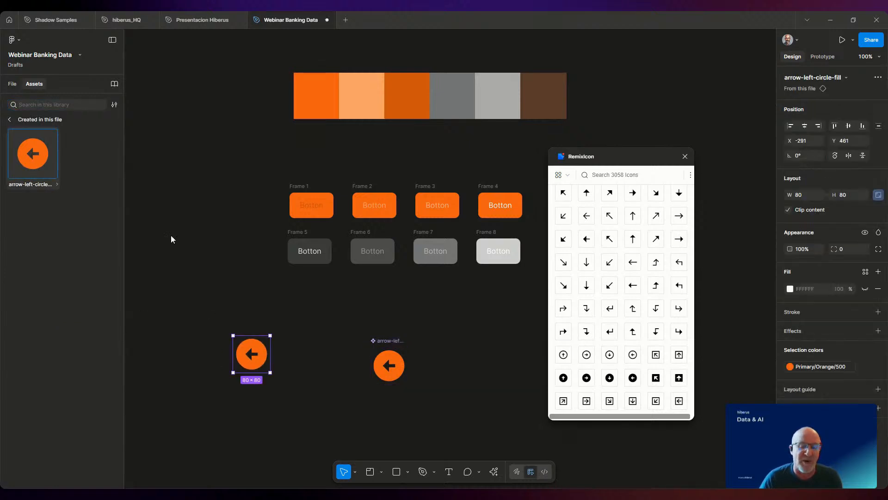
drag(109, 200, 210, 252)
drag(32, 152, 209, 147)
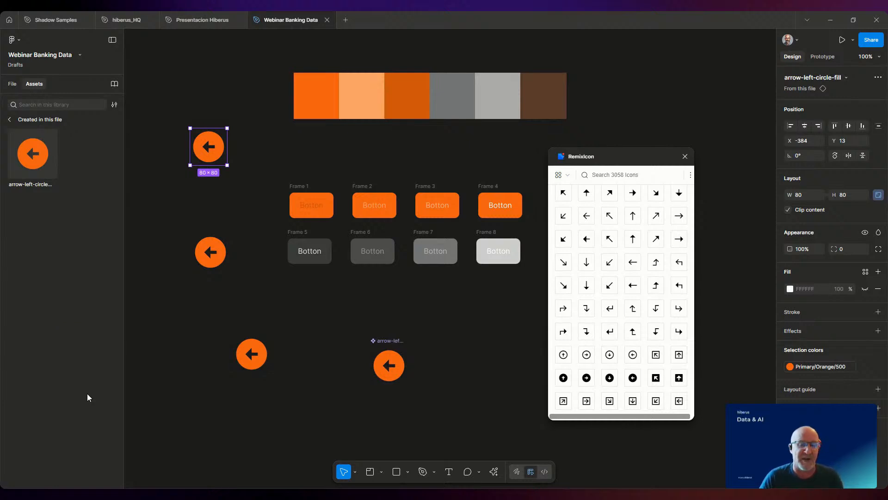
Change the main arrow component's color to the Primary/Dark Grey/800 style.
click(386, 365)
click(792, 389)
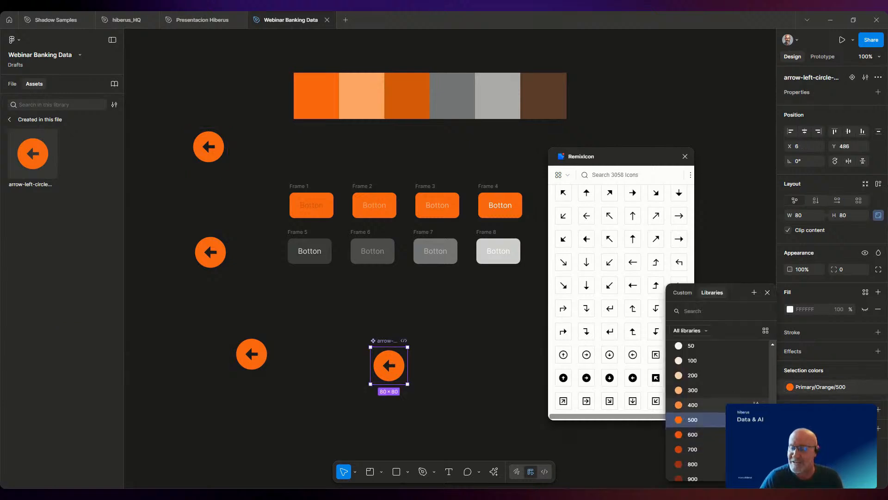
scroll(709, 406, down, 5)
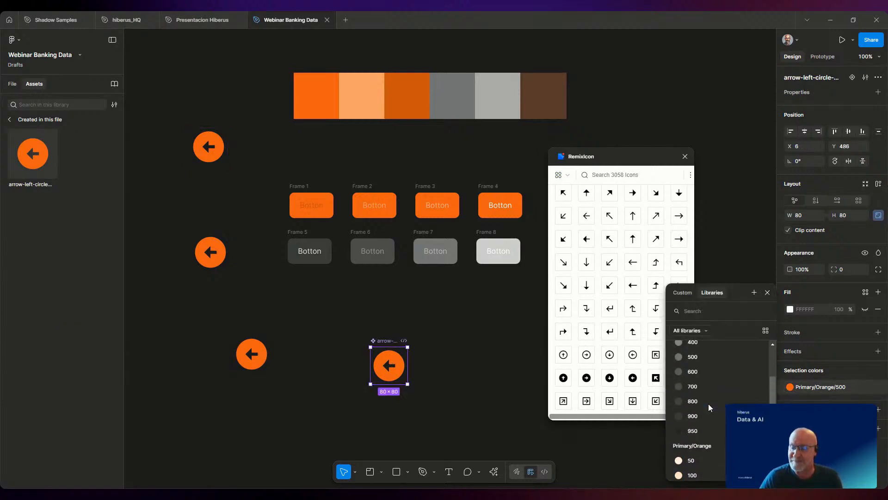
click(708, 403)
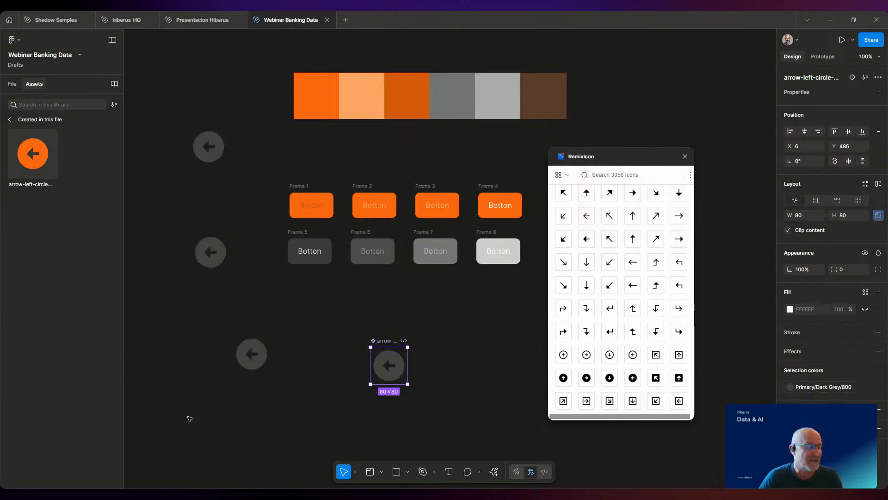
Override the color of the uppermost arrow instance with the Primary/Orange/300 style.
click(209, 147)
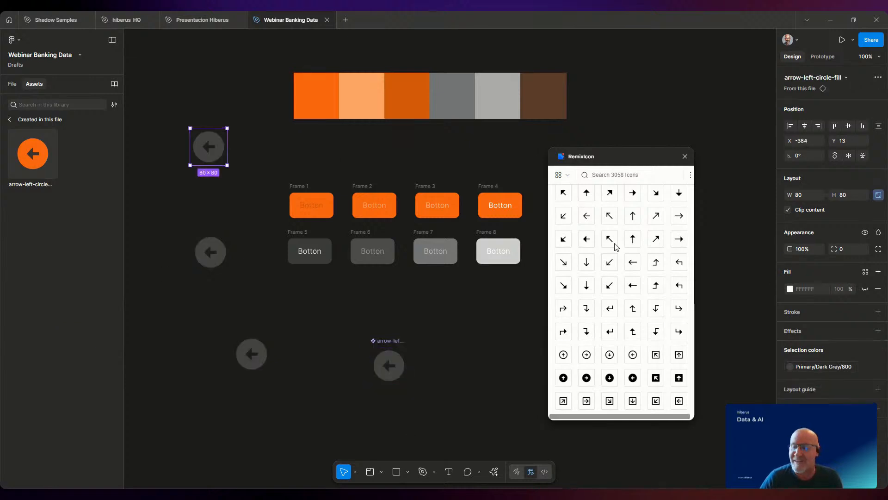
click(790, 365)
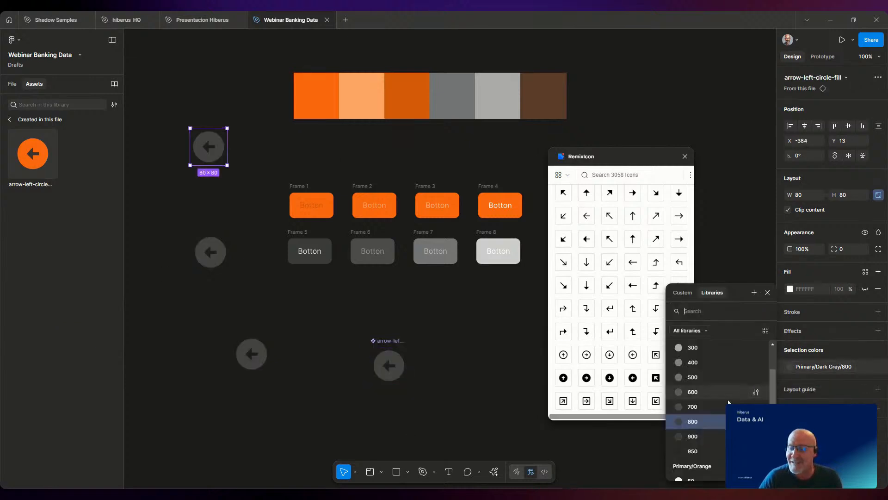
scroll(712, 422, down, 2)
click(712, 423)
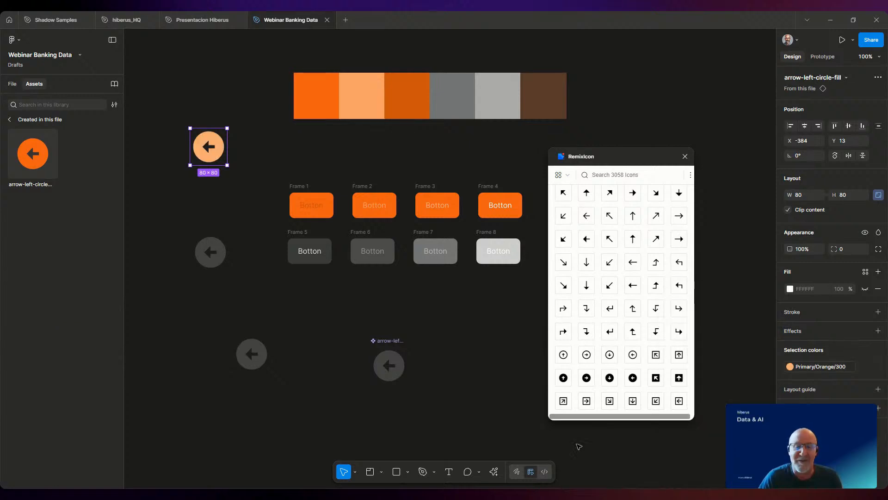
click(194, 424)
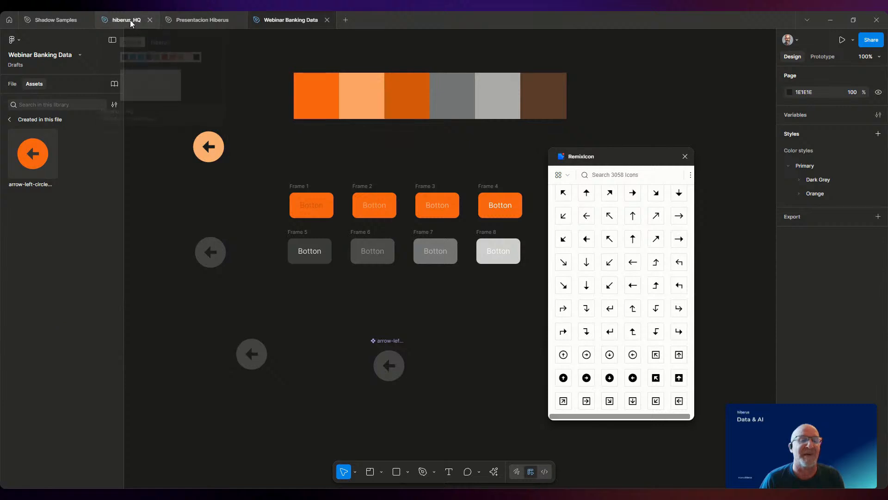
Examine the Azul, Azul Claro, Aqua and Violeta groups of the Primitivos color styles and the component assets in the Presentacion Hiberus file.
click(187, 22)
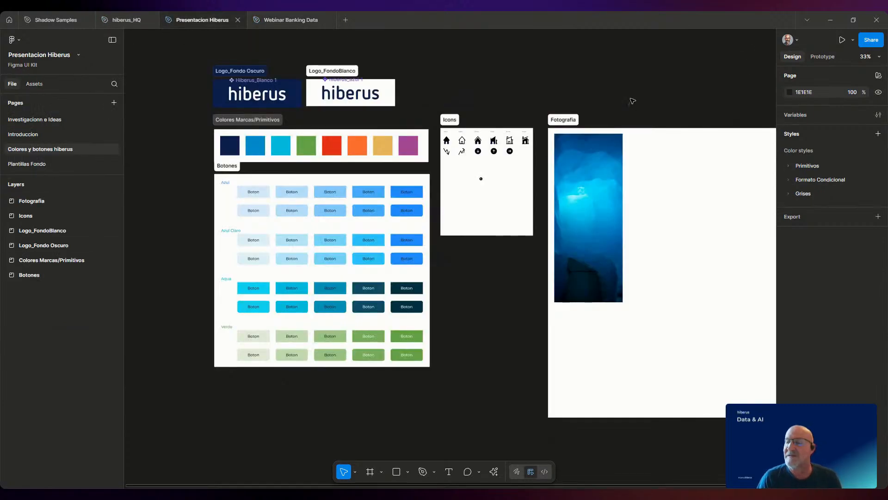
click(788, 165)
click(800, 180)
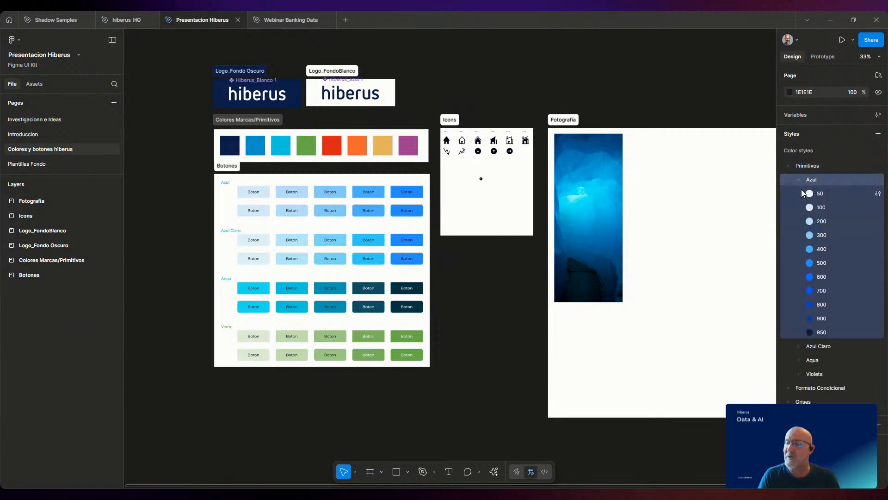
click(798, 180)
click(800, 194)
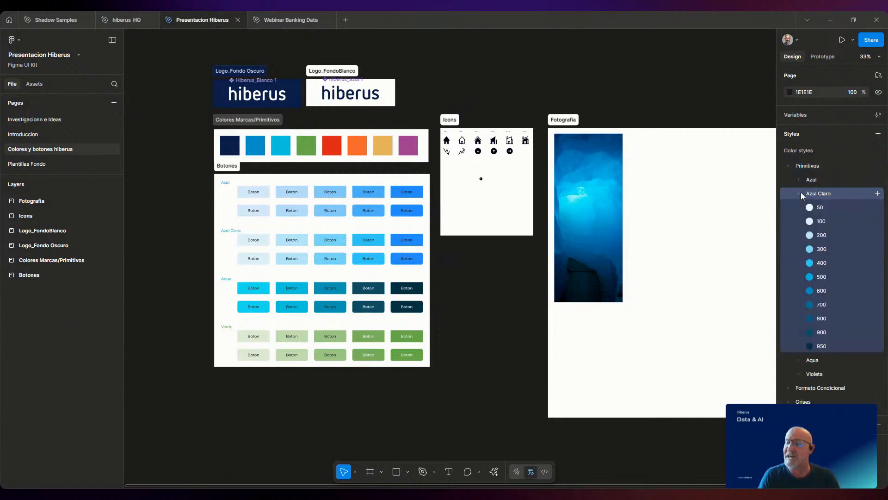
click(800, 192)
click(797, 208)
click(798, 209)
click(800, 221)
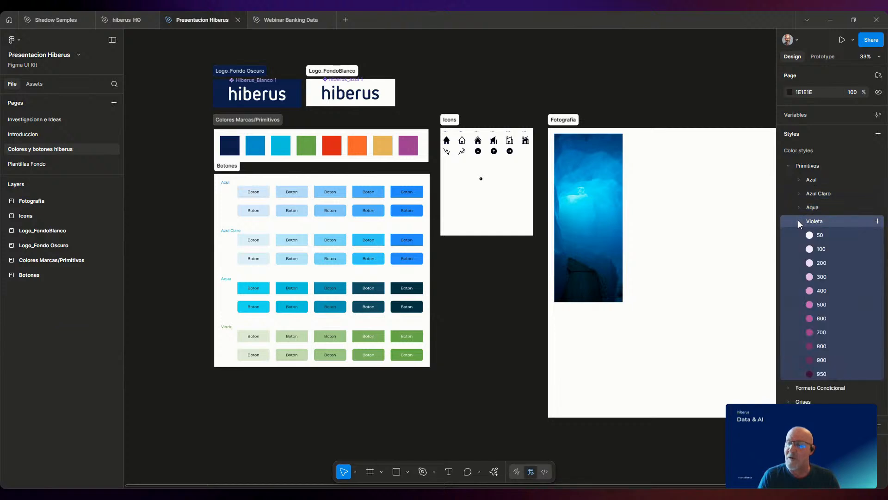
click(798, 221)
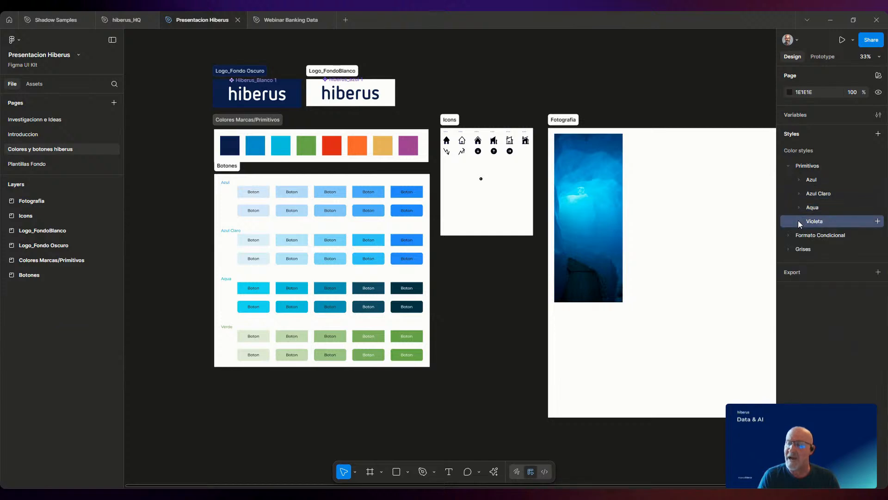
click(35, 84)
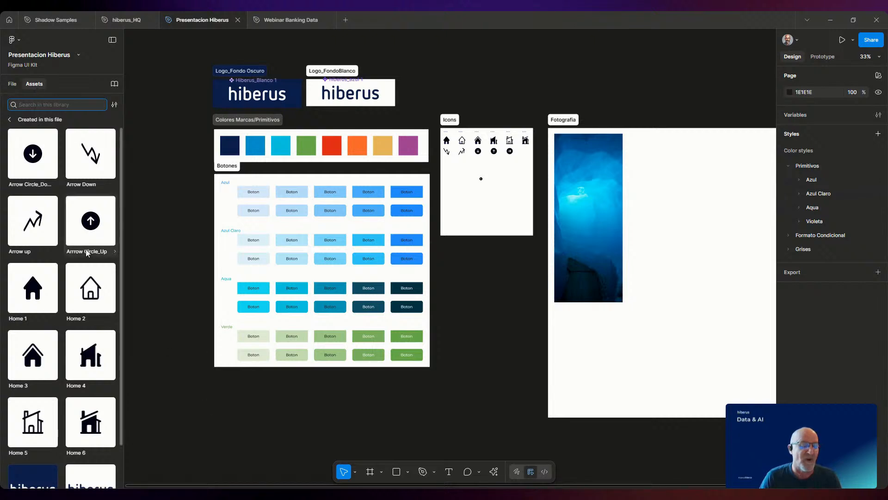
Place an instance of the Arrrow Circle_Up component below the photo in the Fotografia frame and scale it proportionally to about 270 × 270.
scroll(86, 253, down, 1)
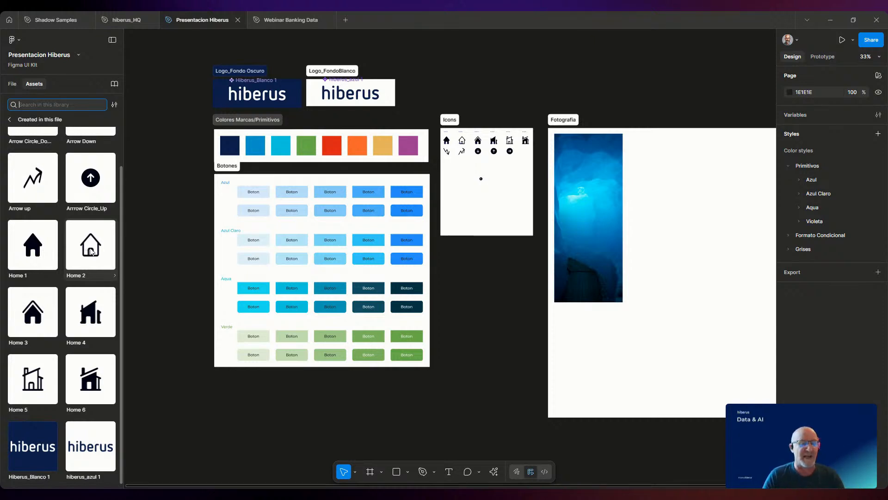
drag(92, 178, 498, 367)
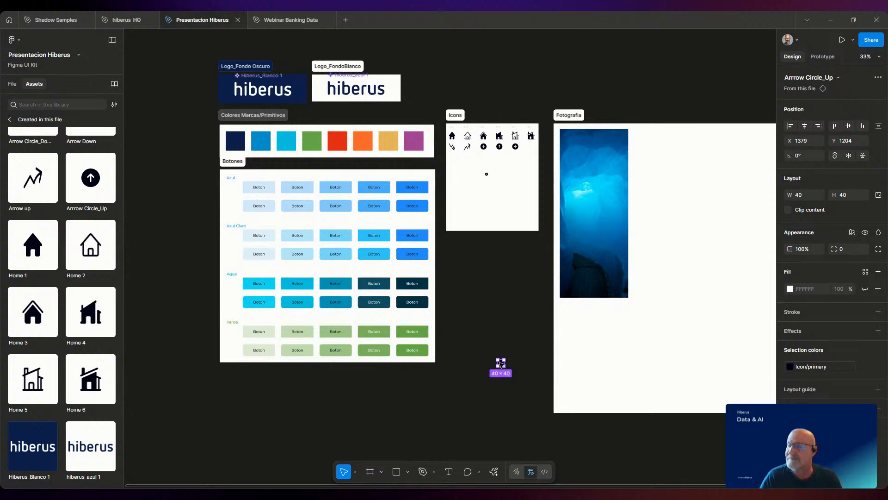
drag(500, 363, 611, 337)
click(877, 195)
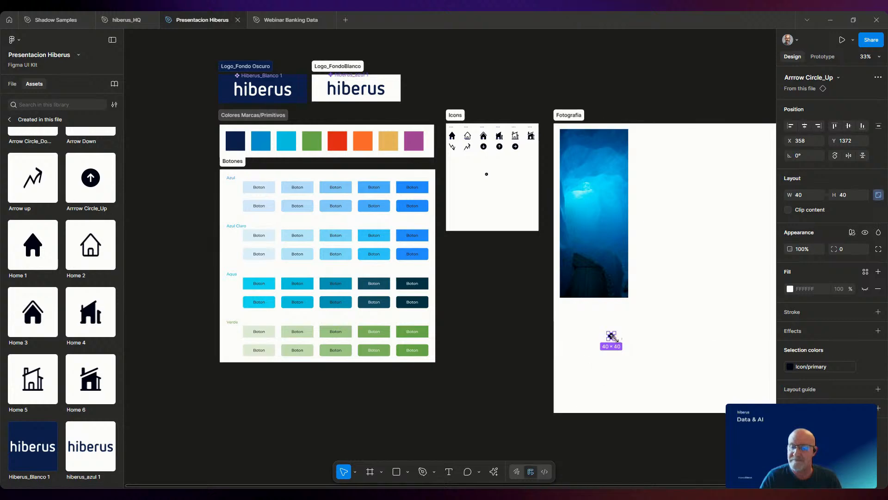
drag(615, 339, 649, 373)
Override the icon color of the enlarged arrow instance with the Primitivos/Azul/500 style, searching the library styles for "Azul".
mouse_move(853, 369)
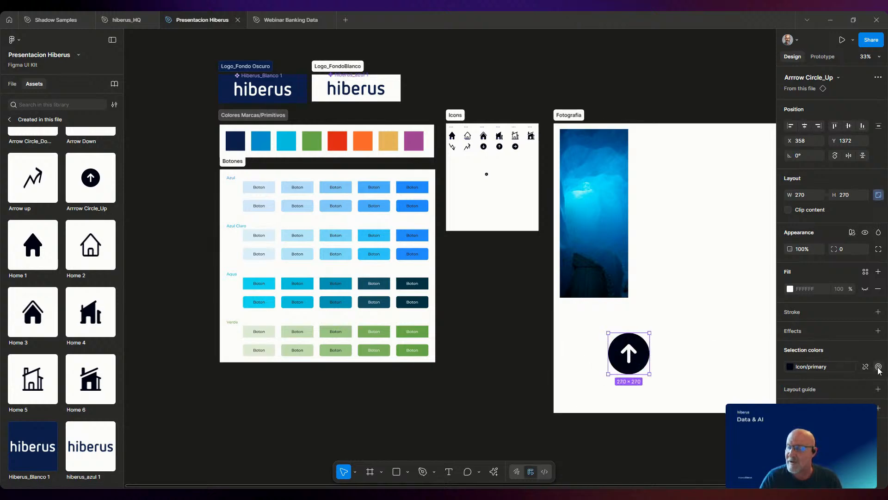
click(804, 369)
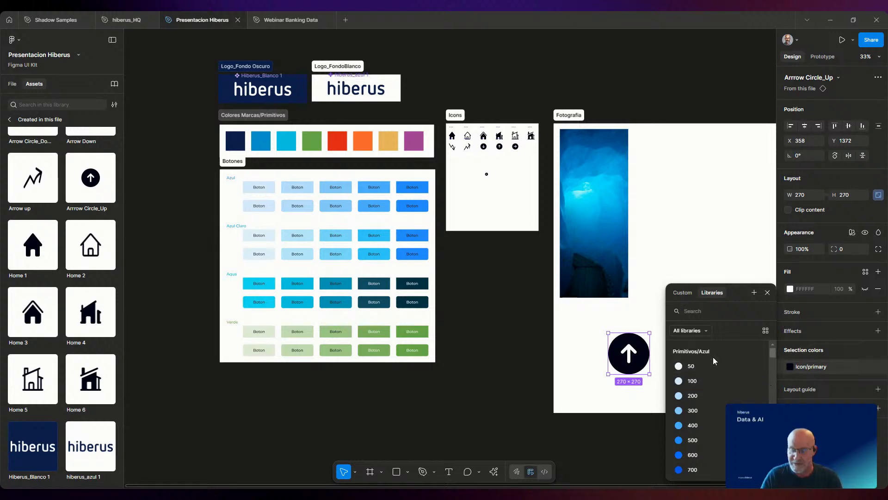
text(blue)
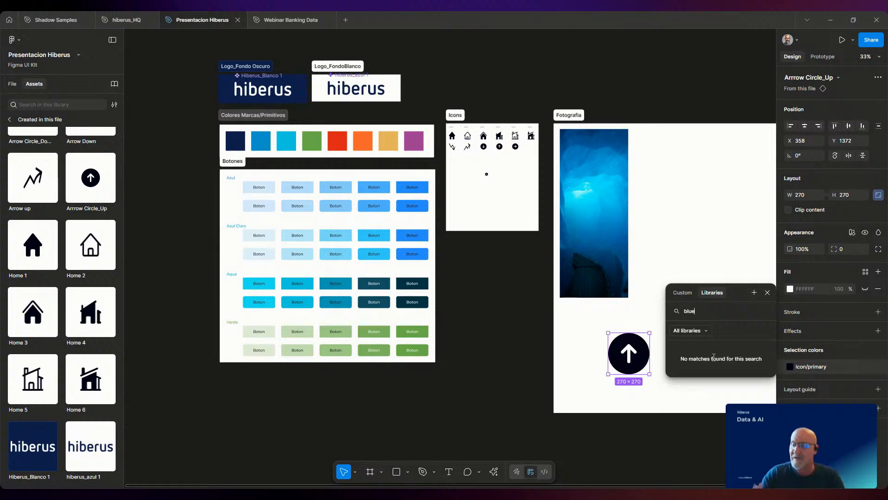
key(BackSpace)
key(BackSpace)
key(BackSpace)
key(BackSpace)
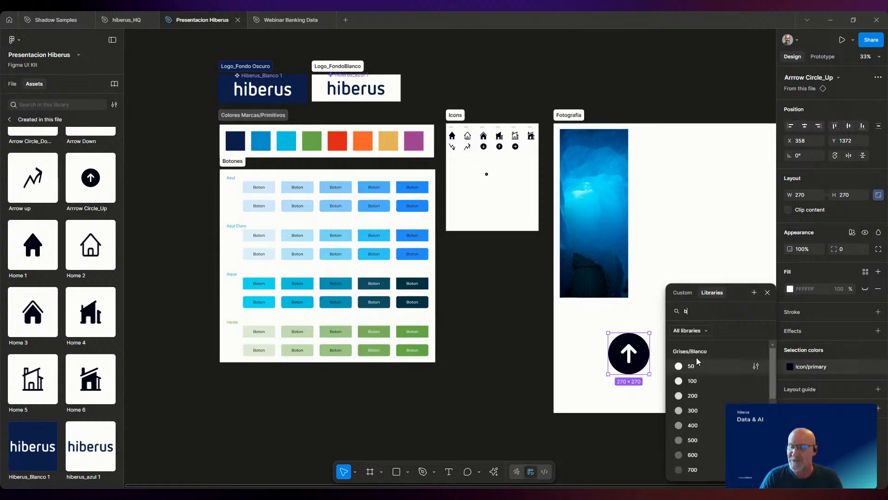
text(Azul)
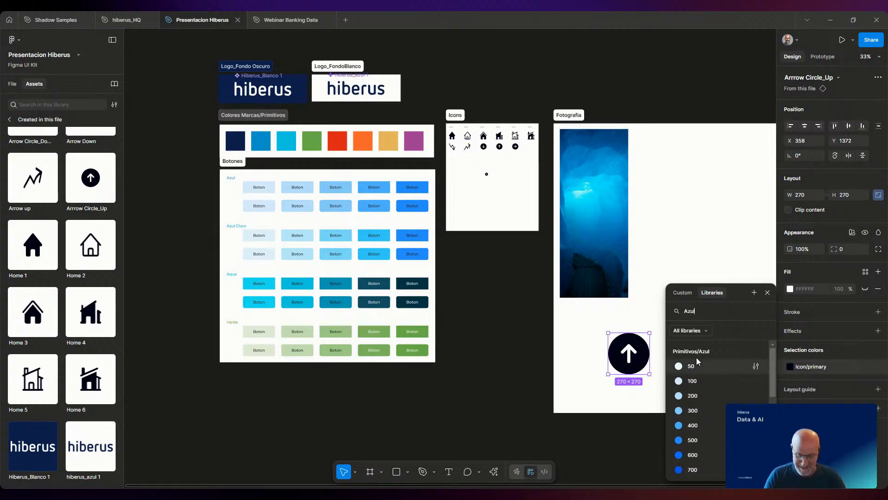
click(692, 439)
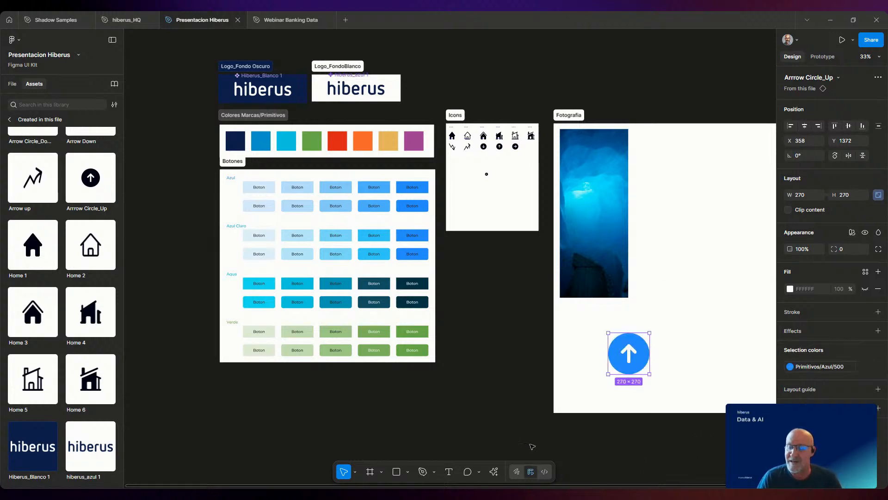
click(484, 426)
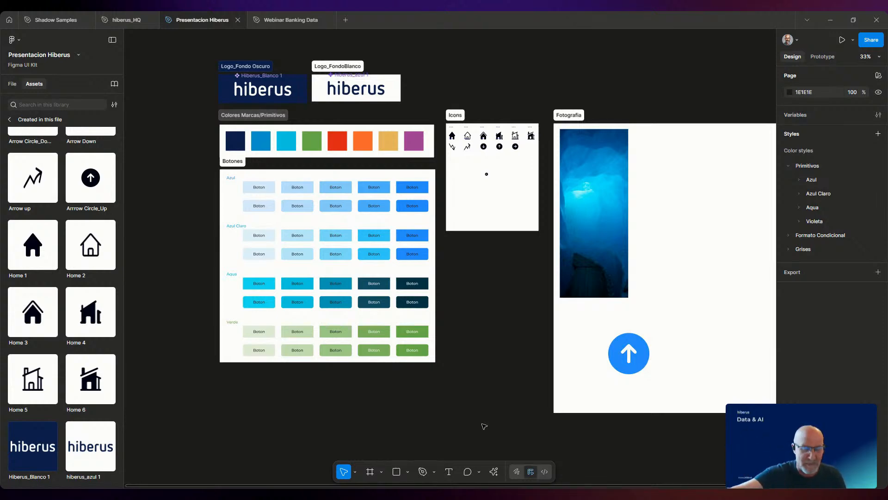
Switch to the Webinar Banking Data file, open its Templates page and close the RemixIcon plugin.
click(290, 19)
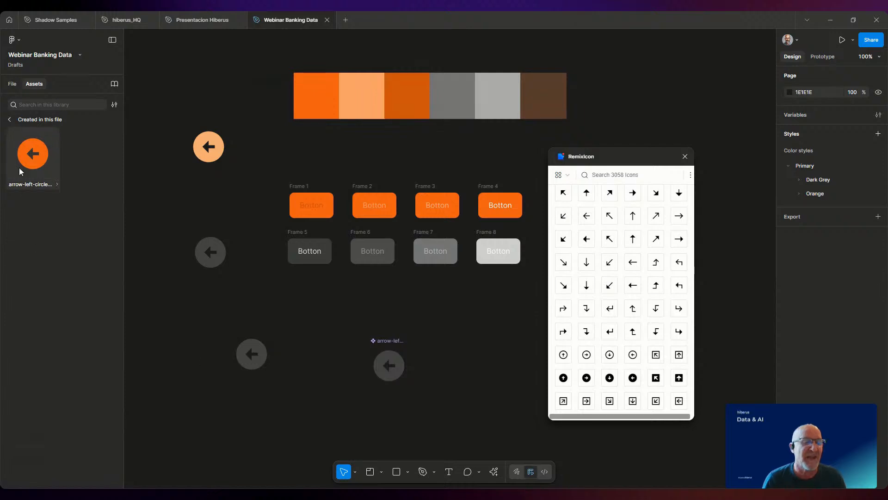
click(12, 84)
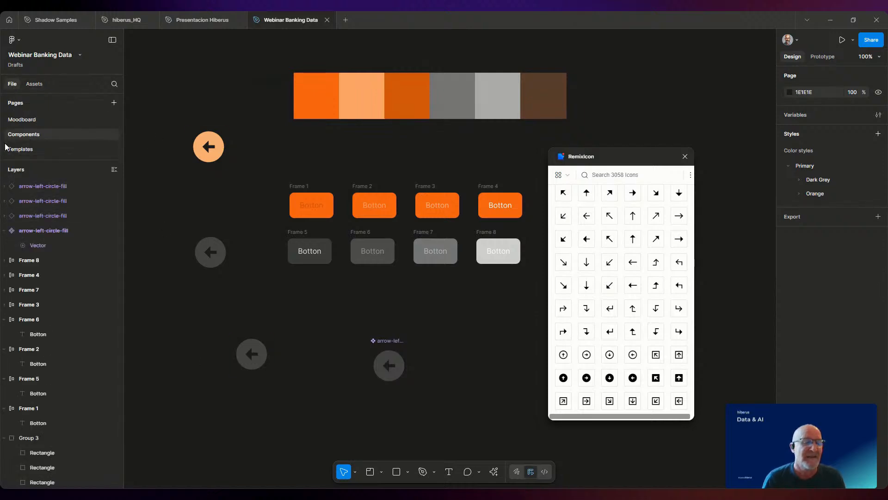
click(109, 149)
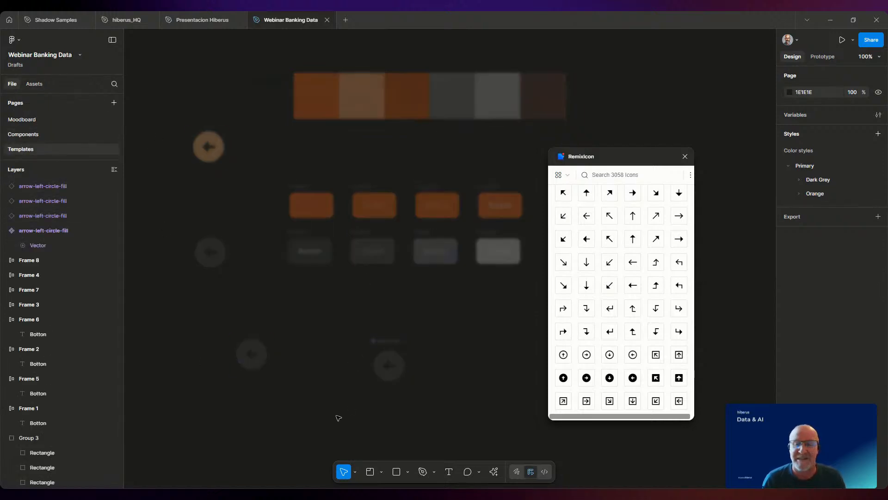
click(685, 157)
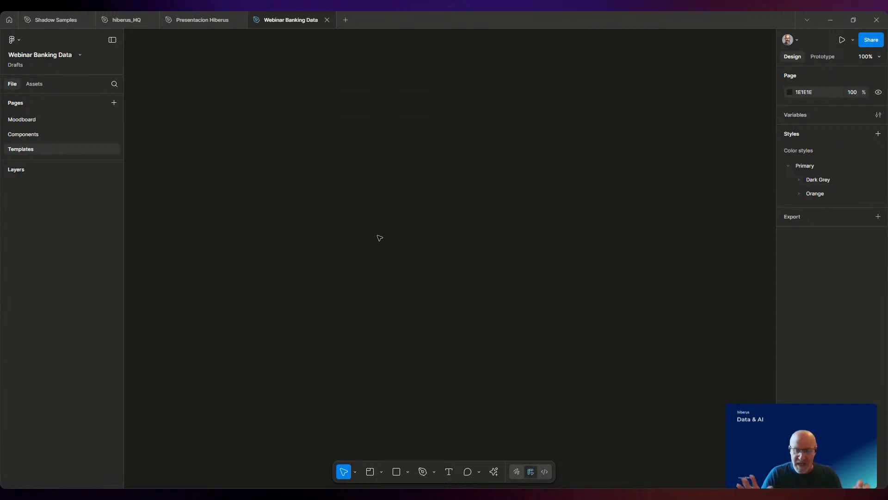
Create a Slide 16:9 presentation frame of 1920 × 1080 on the Templates page.
click(381, 472)
click(395, 428)
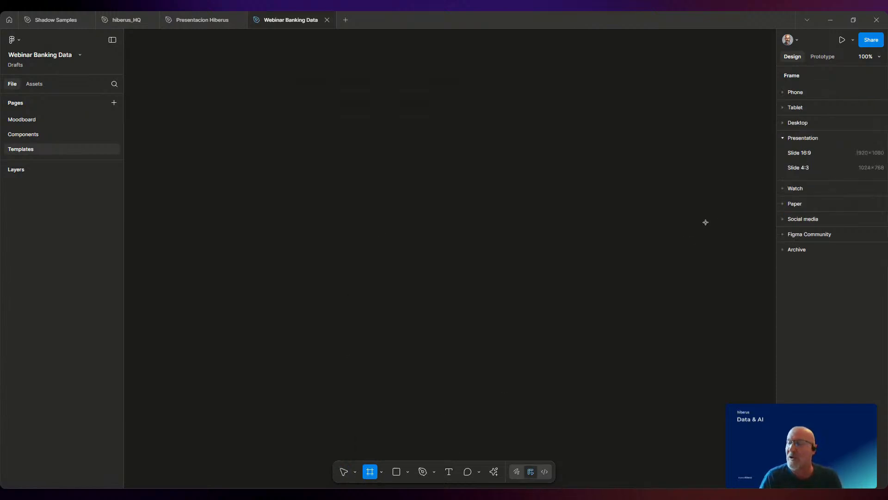
click(799, 153)
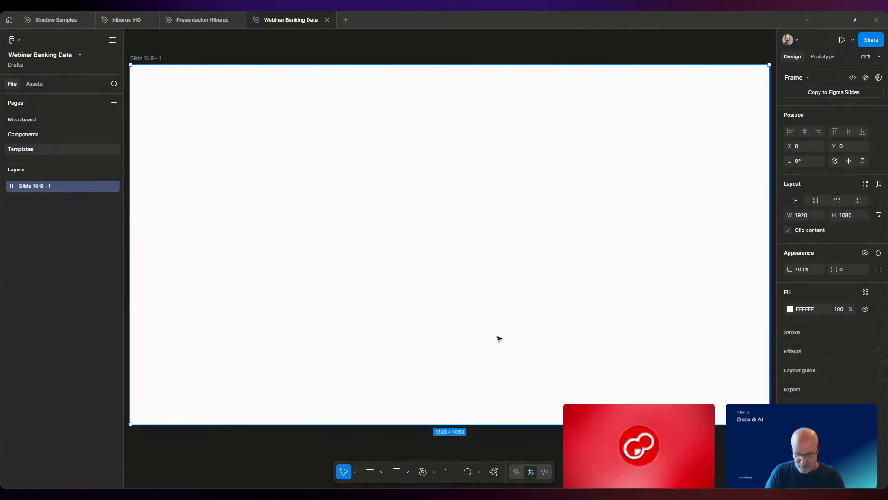
scroll(499, 339, down, 3)
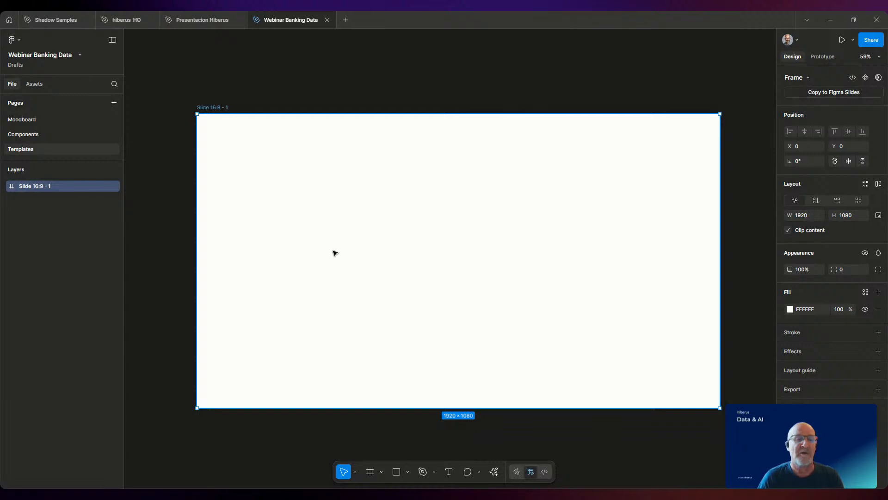
Draw a full-width 1920 rectangle along the slide frame's upper edge and set its height to 80.
click(408, 472)
click(412, 382)
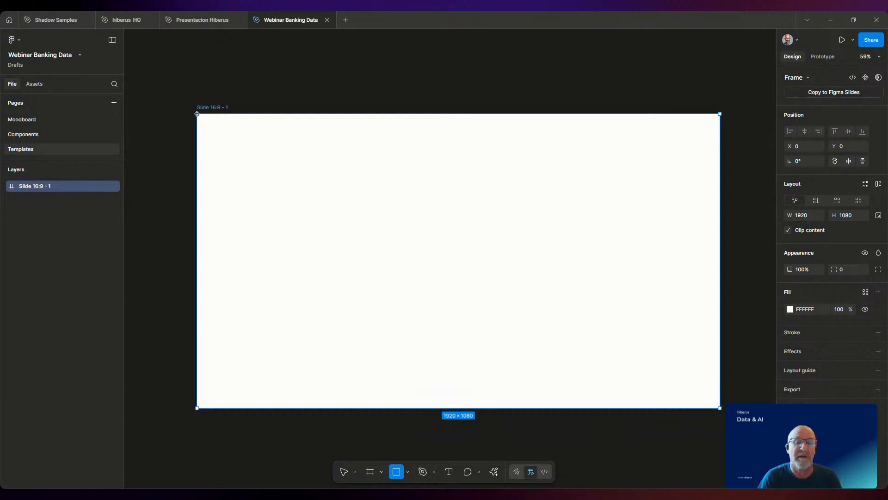
drag(197, 114, 720, 144)
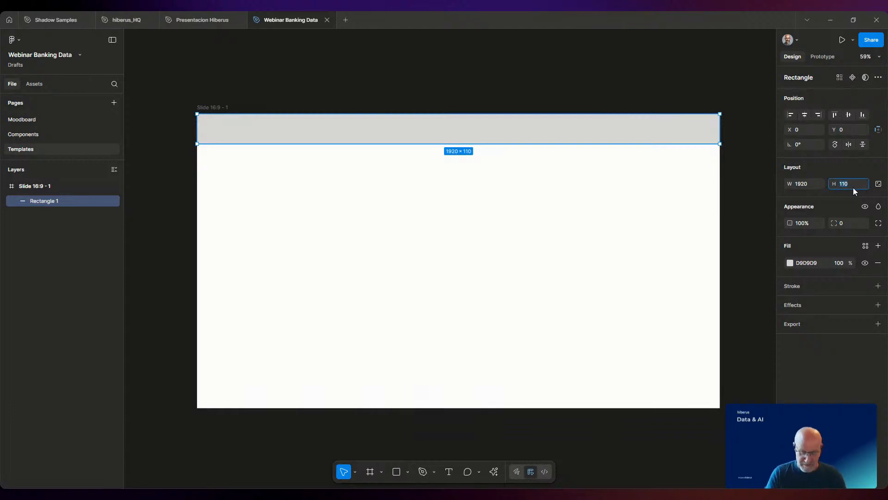
key(Return)
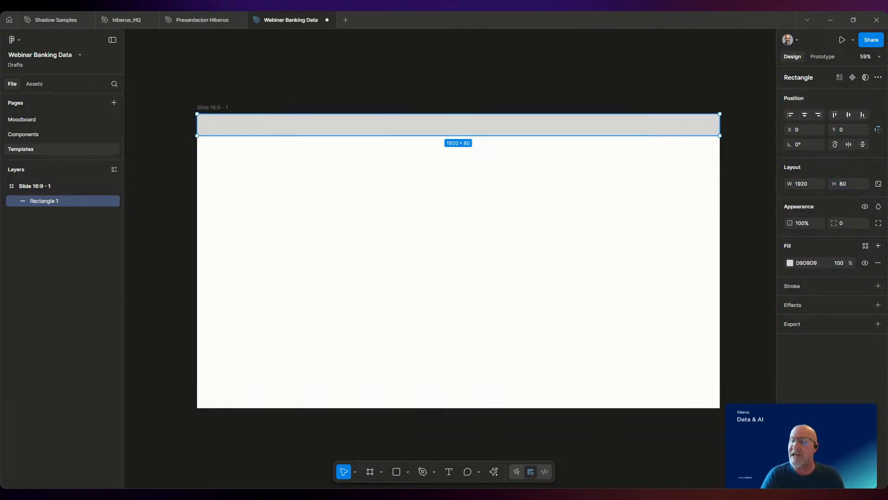
Apply the Primary/Dark Grey/200 color style to the header rectangle's fill.
click(865, 245)
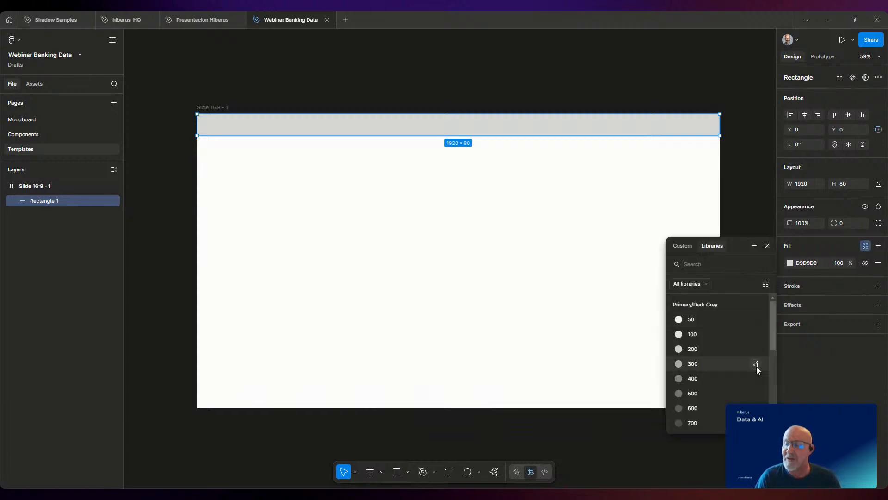
scroll(699, 343, down, 8)
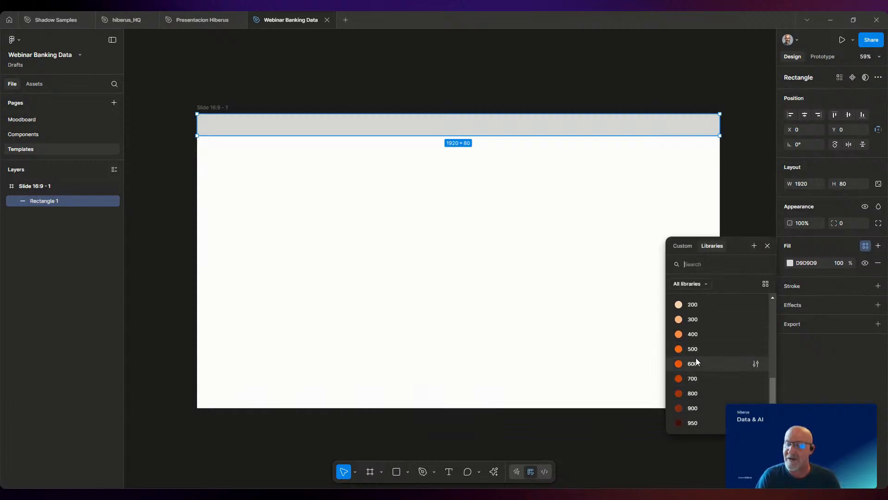
scroll(693, 350, up, 6)
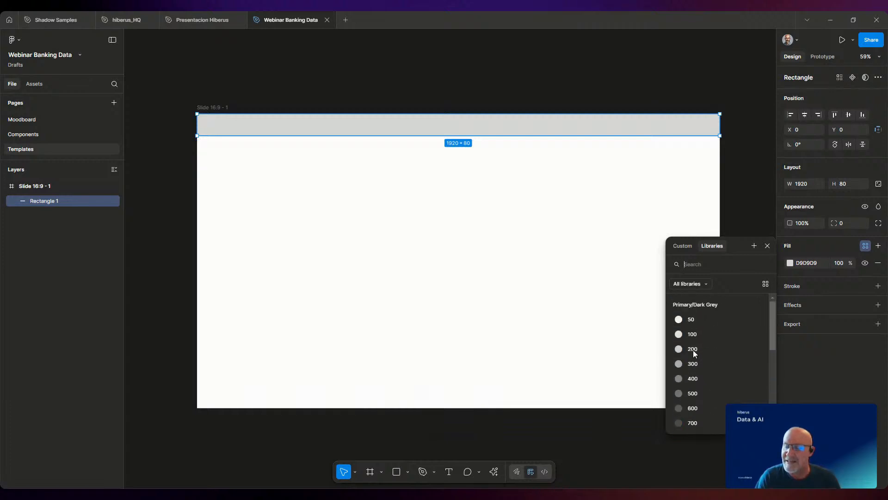
click(693, 349)
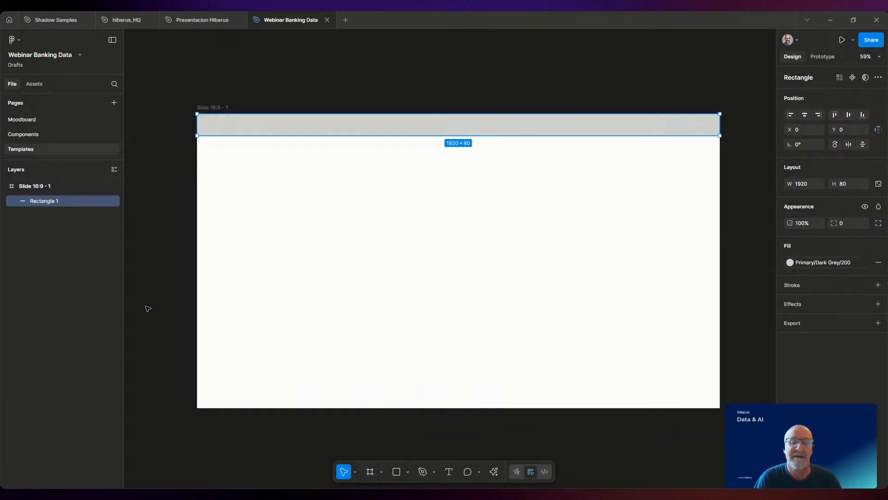
Change the fill of the header bar across the slide's upper edge to Primary/Dark Grey/600.
click(790, 262)
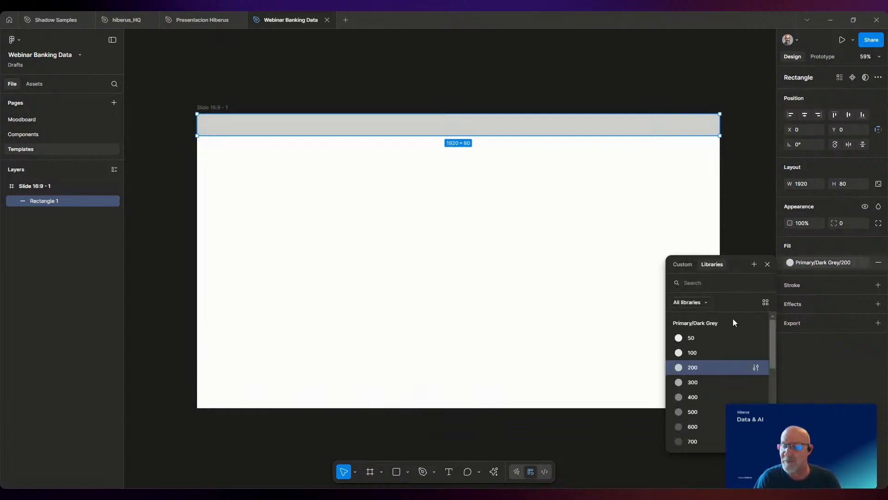
scroll(735, 339, down, 3)
click(693, 381)
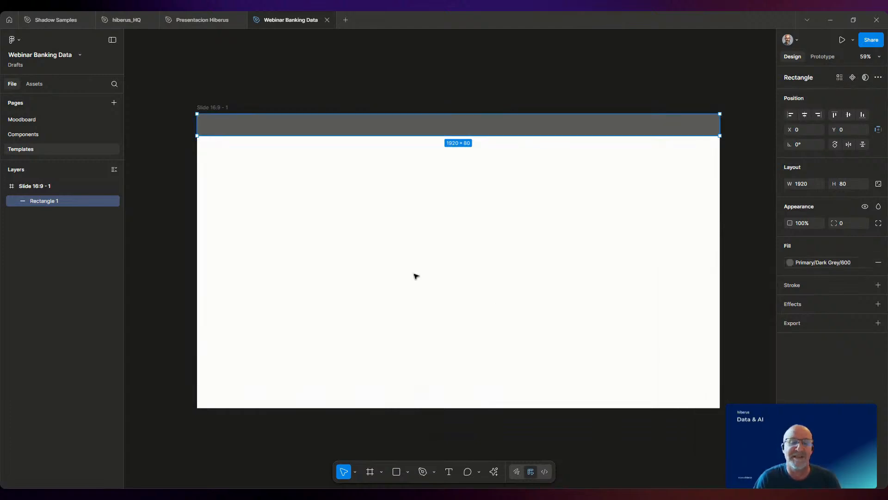
click(255, 329)
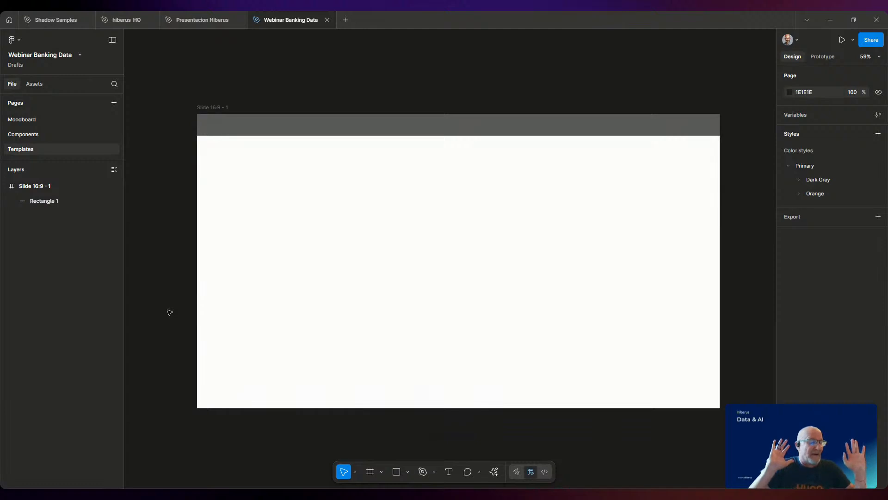
Place an instance of the arrow-left-circle component on the slide and recolor it to Primary/Orange/500.
click(32, 84)
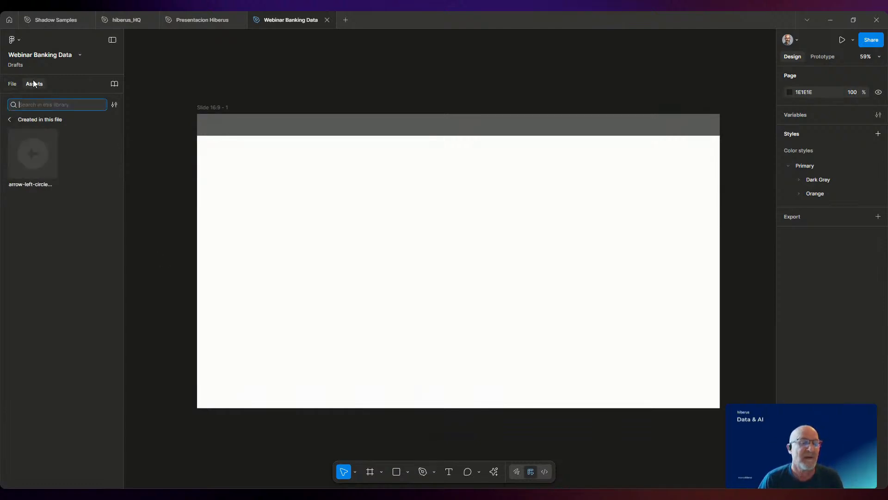
drag(34, 155, 245, 200)
drag(321, 225, 383, 253)
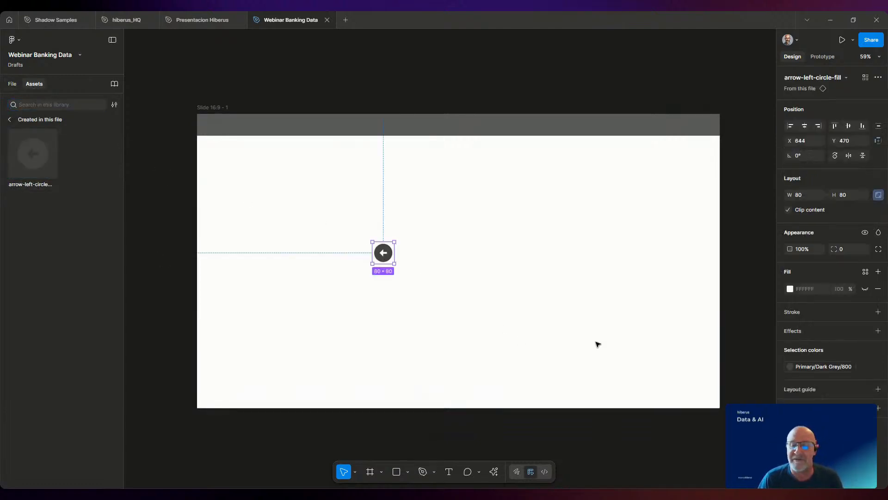
click(790, 368)
scroll(712, 393, down, 5)
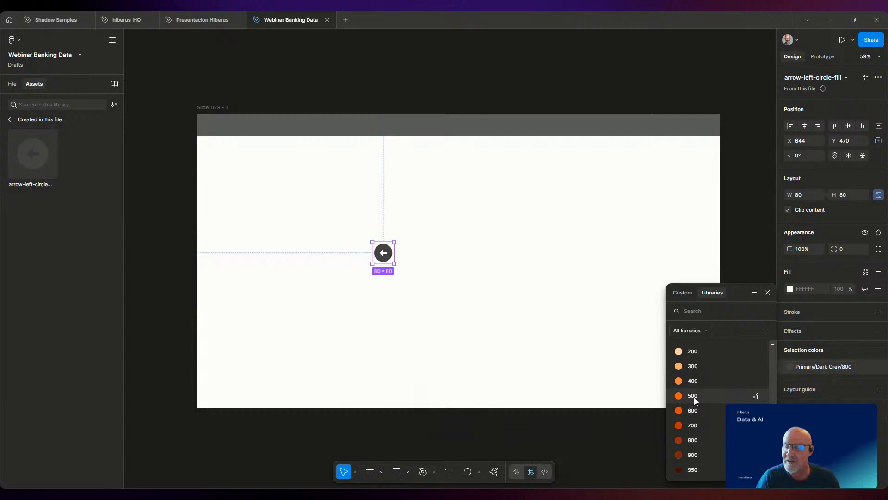
click(693, 397)
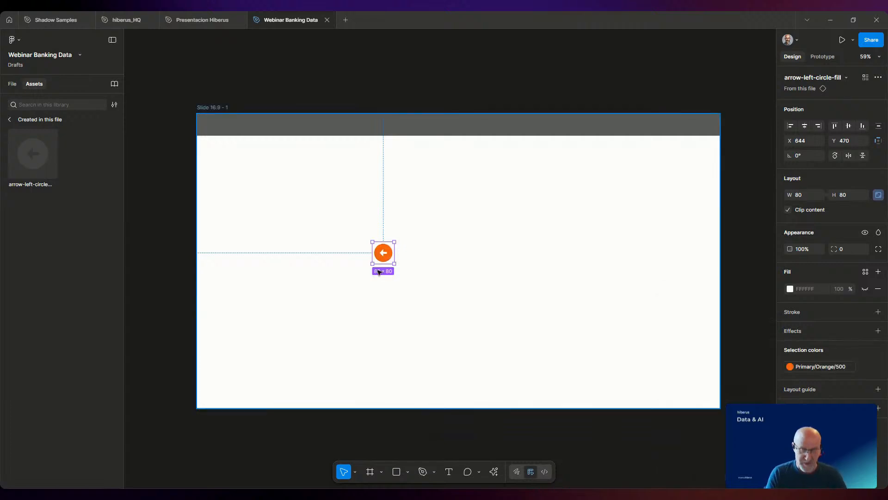
Duplicate the orange arrow icon, rotate the copy 180° to point right, and resize both icons to 40 × 40.
alt+drag(383, 252, 437, 289)
drag(335, 224, 552, 307)
click(804, 213)
text(40)
click(852, 207)
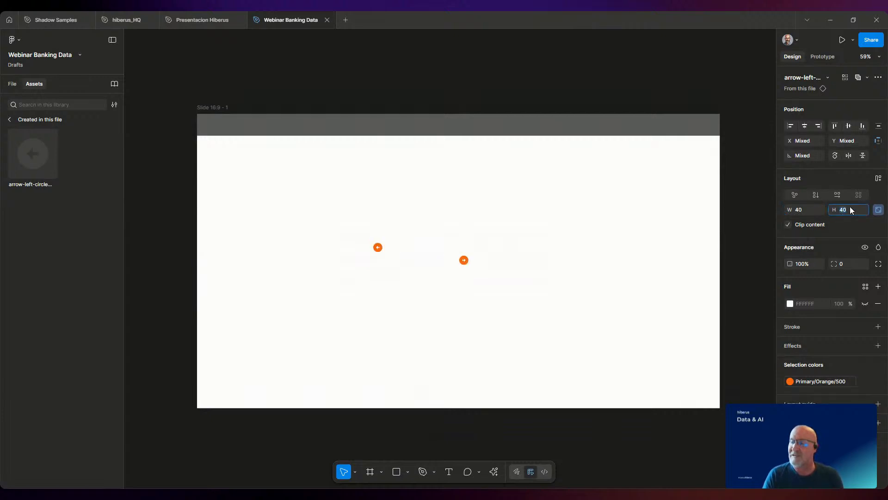
click(664, 284)
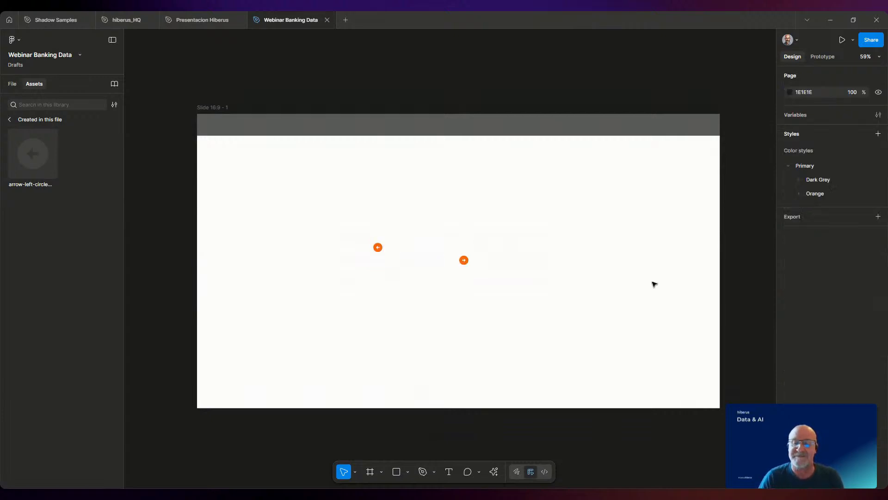
Move both arrow icons side by side into the grey header bar, with the left-pointing arrow first.
click(464, 261)
drag(464, 260, 585, 125)
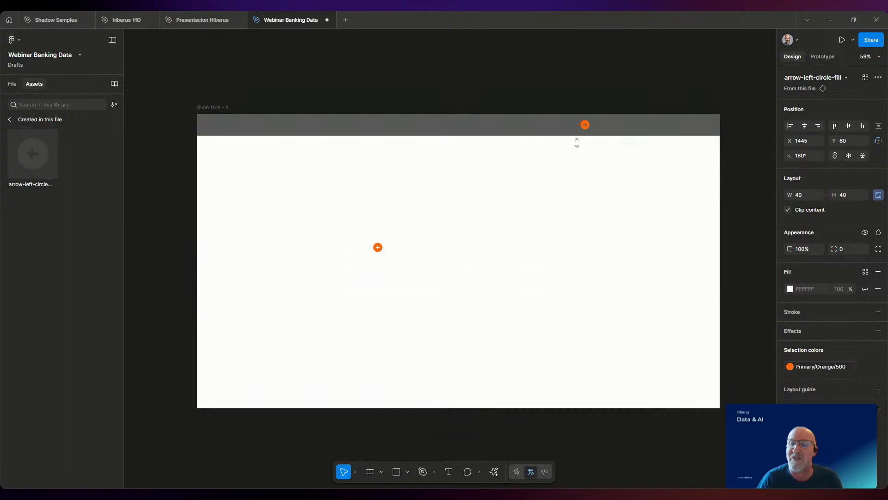
drag(378, 247, 566, 128)
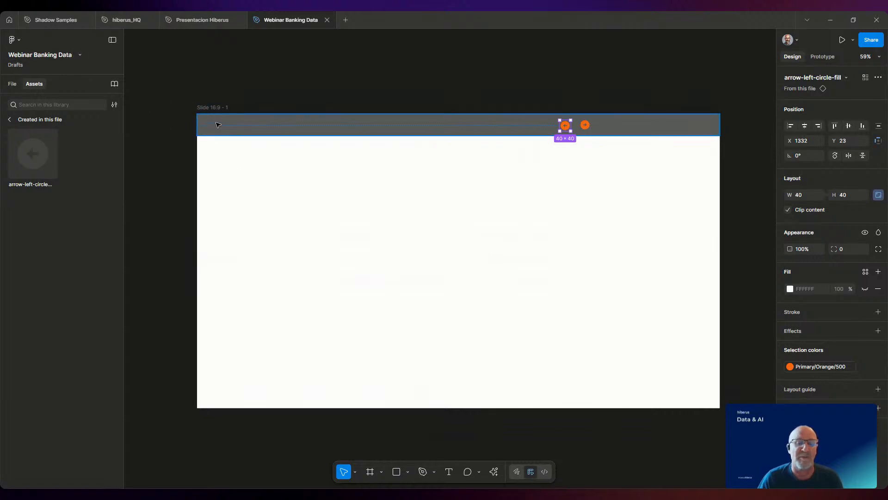
click(525, 191)
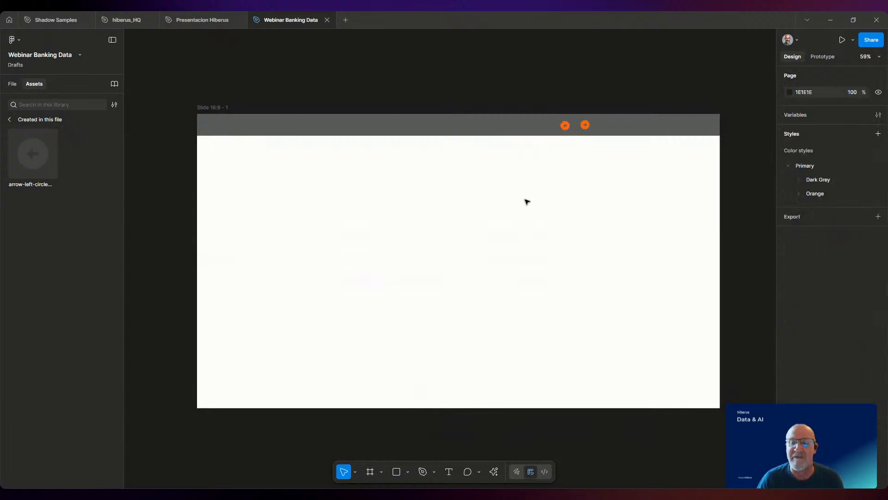
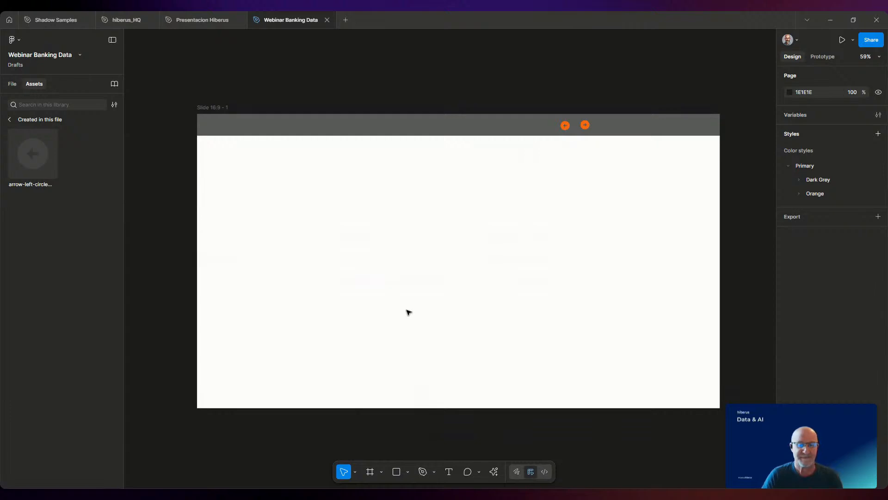
Run the Split Shape plugin.
click(410, 470)
click(231, 409)
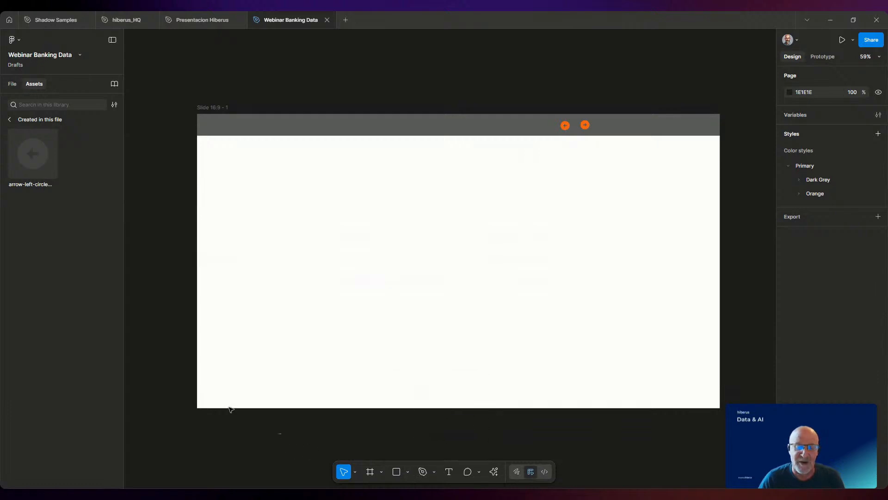
right_click(162, 282)
mouse_move(177, 365)
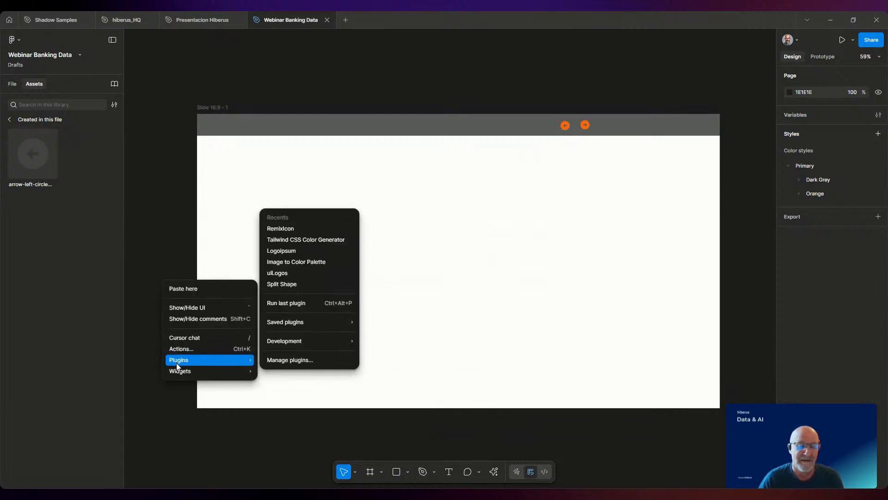
click(287, 283)
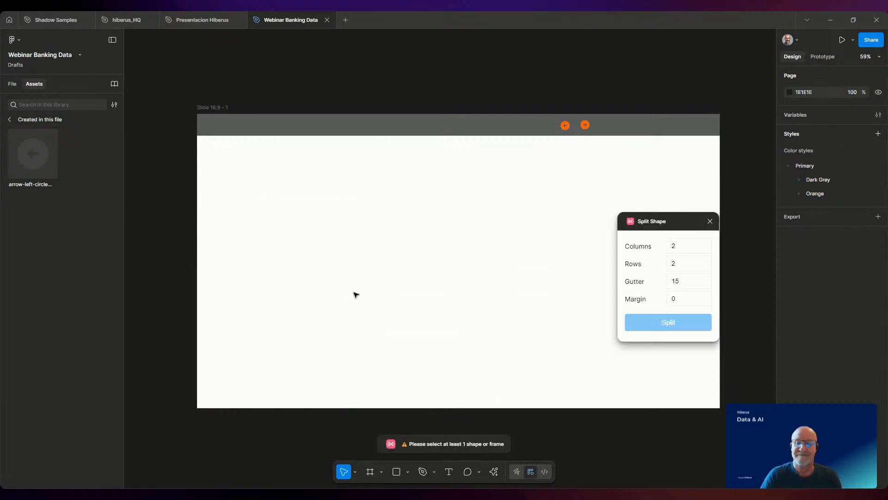
Draw a rectangle about 1861 × 159 just below the header bar, spanning nearly the full slide width.
click(408, 471)
key(r)
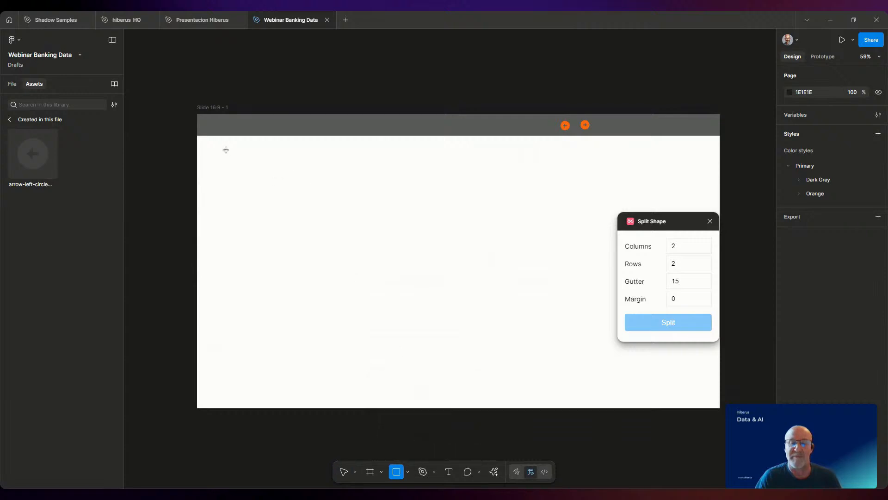
mouse_move(210, 153)
mouse_down()
mouse_move(444, 210)
mouse_move(528, 196)
mouse_up()
drag(673, 222, 544, 296)
drag(433, 172, 426, 164)
drag(521, 172, 711, 184)
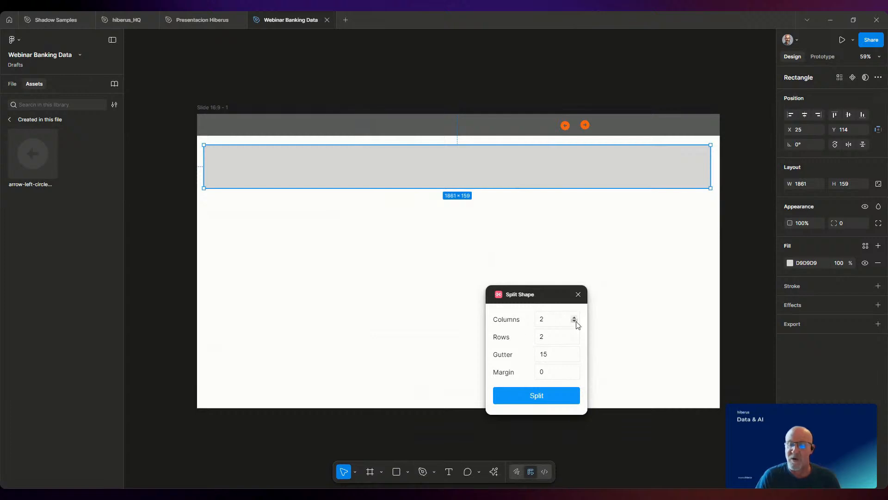
Split the wide rectangle into 5 columns and 1 row with a gutter of 15 and a margin of 0.
click(573, 339)
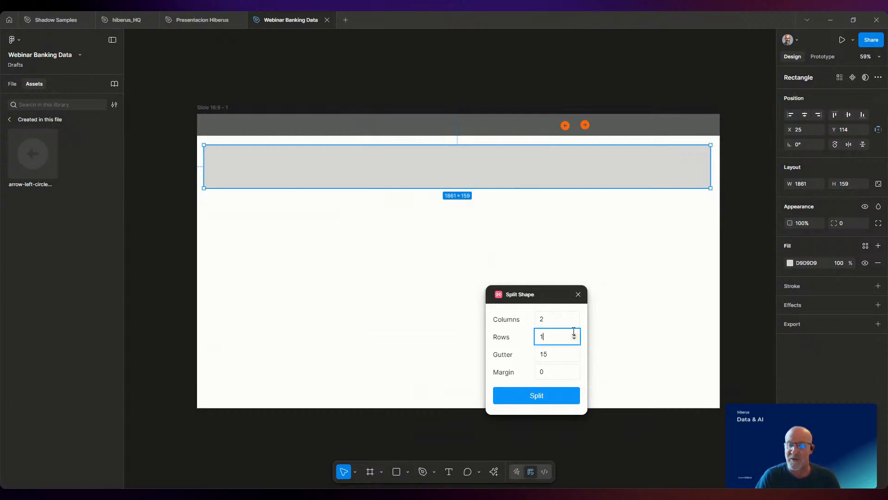
click(574, 318)
click(573, 318)
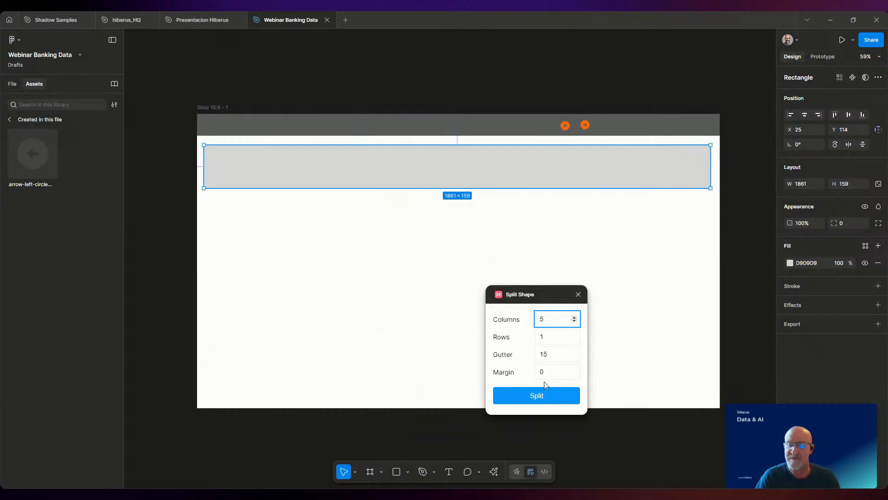
click(541, 397)
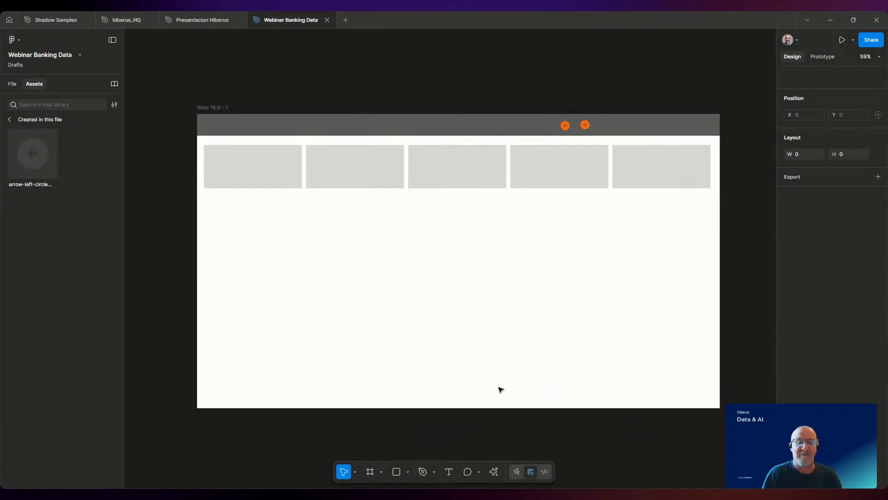
Select all five split rectangles and set their fill to white (FFFFFF).
click(243, 185)
shift+click(331, 175)
shift+click(429, 177)
shift+click(543, 180)
shift+click(661, 174)
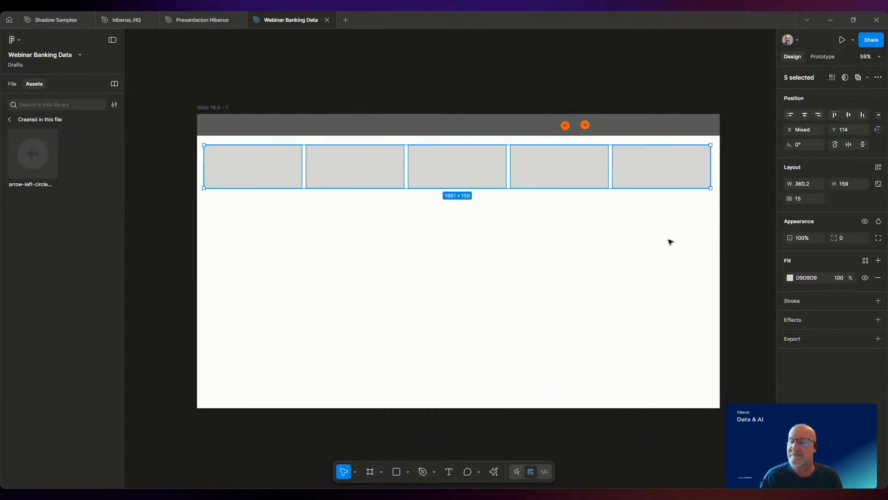
click(790, 278)
drag(674, 312, 673, 295)
Add an inside stroke of 0.5 to the five rectangles using the Primary/Dark Grey/100 color style.
click(878, 301)
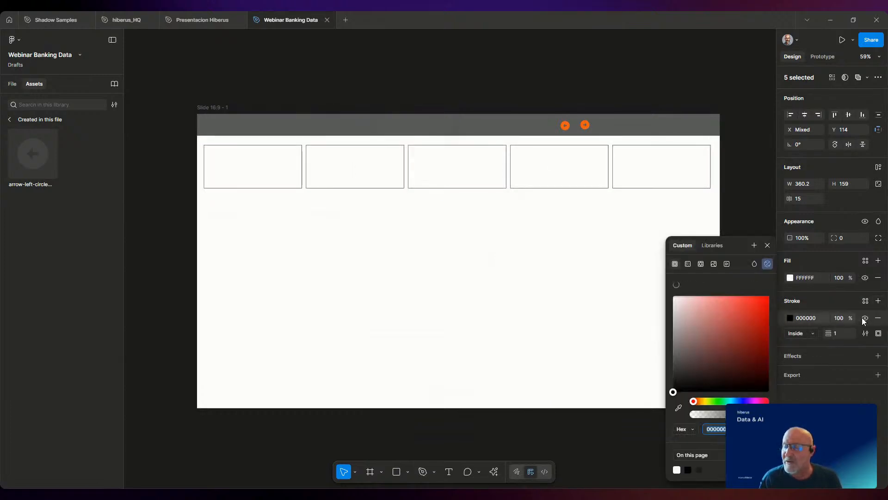
click(836, 334)
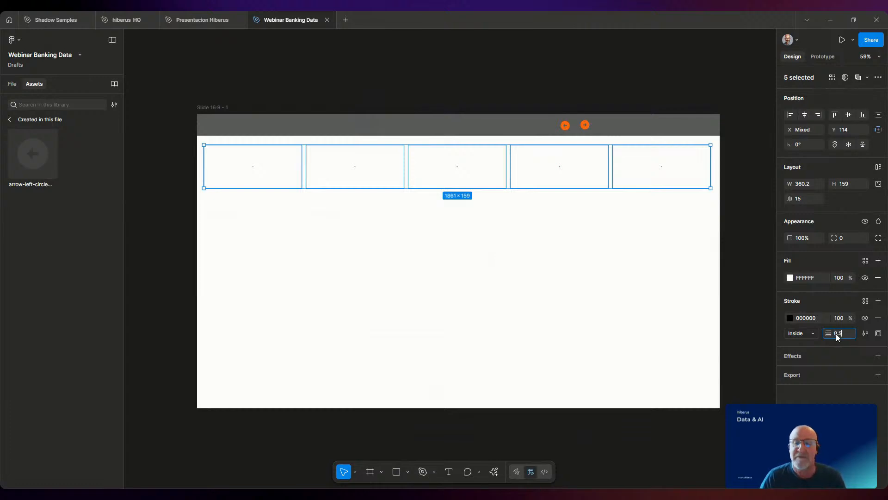
click(790, 318)
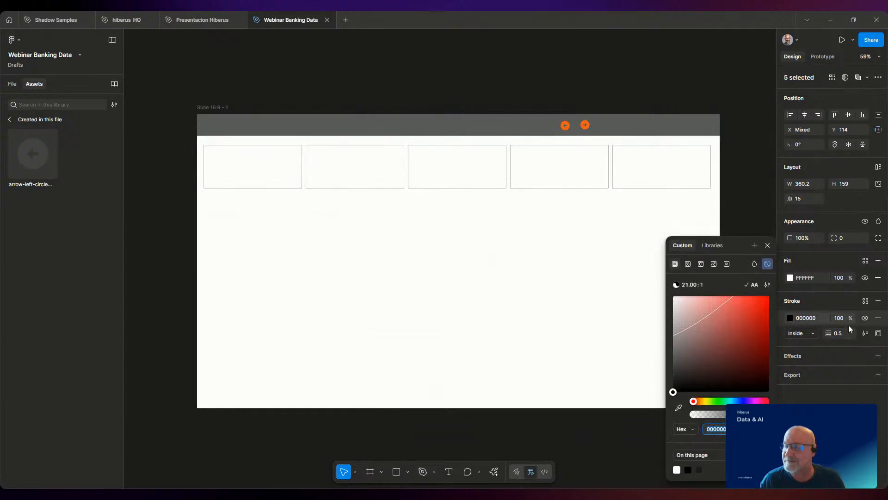
click(865, 300)
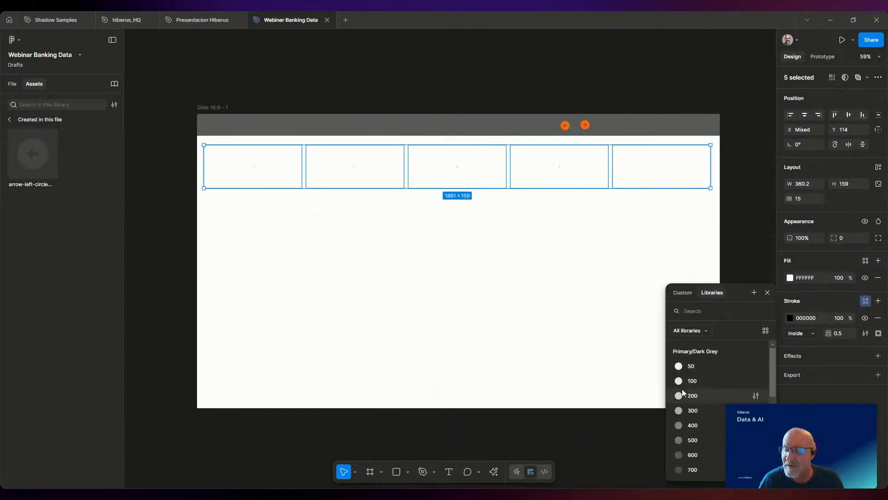
click(679, 382)
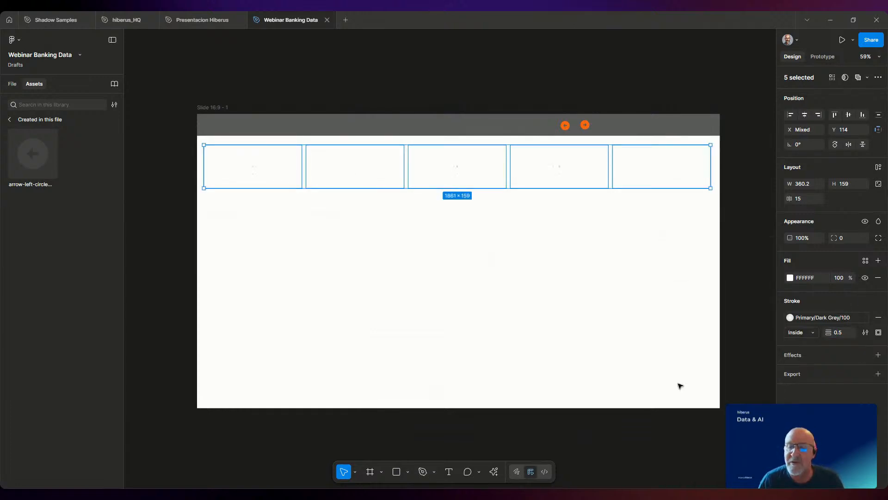
click(150, 317)
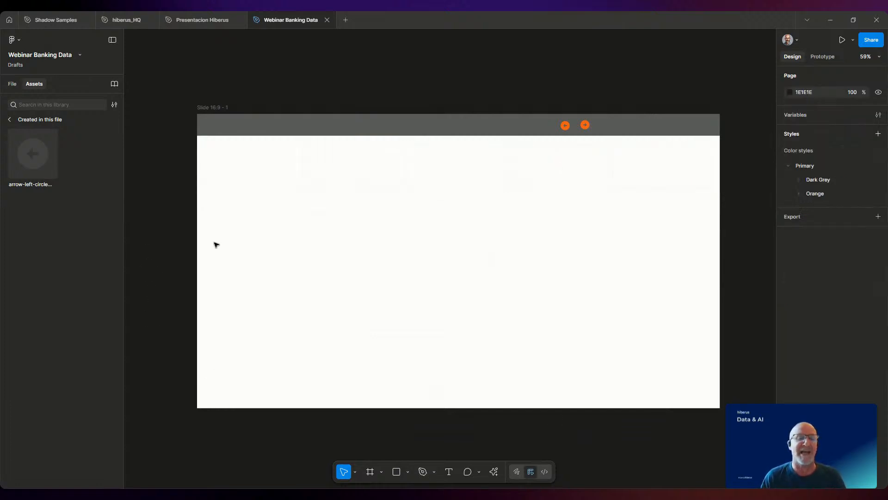
Change the stroke color of all five rectangles to Primary/Dark Grey/400.
drag(221, 254, 686, 180)
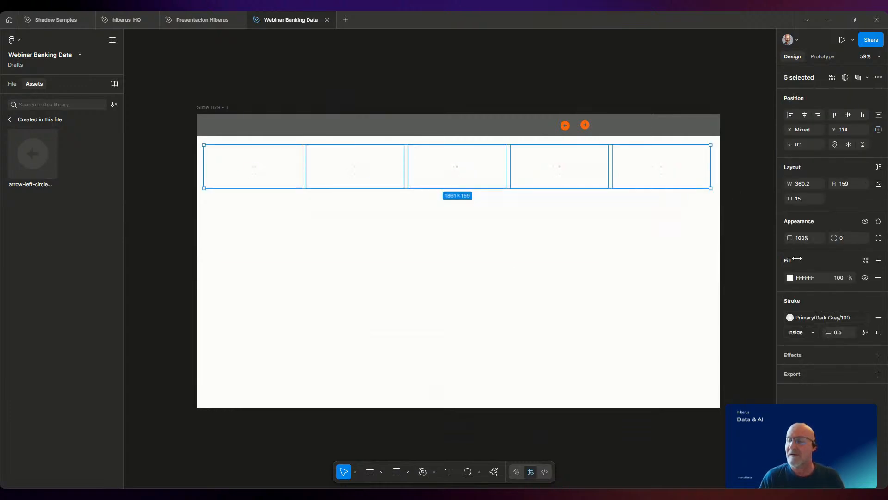
click(791, 318)
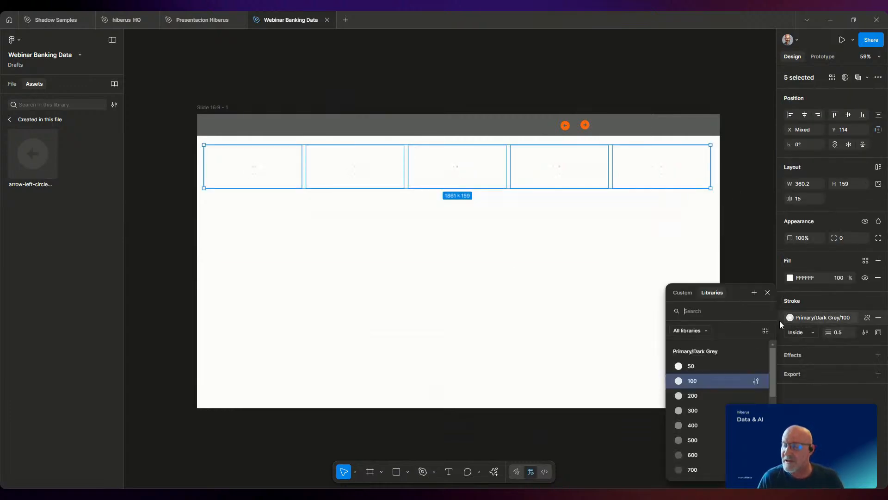
click(691, 424)
click(170, 297)
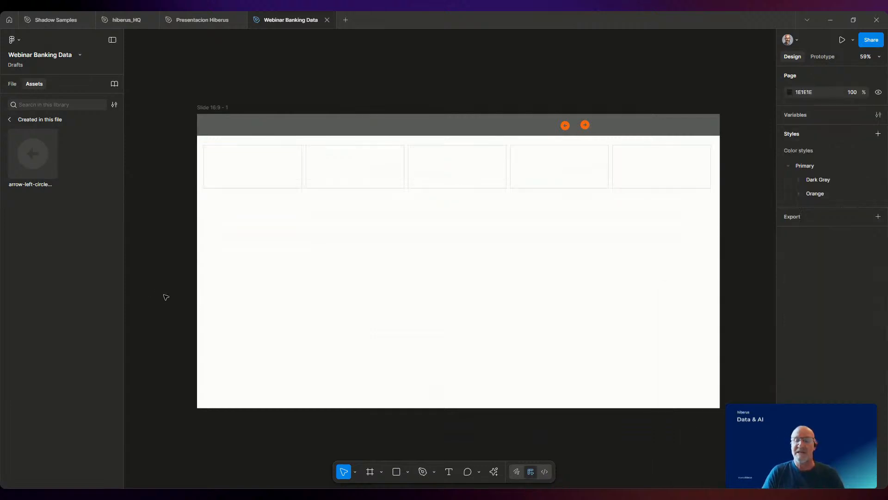
Check the row's side spacing and set the leftmost rectangle's X position to 20.
drag(204, 209, 676, 192)
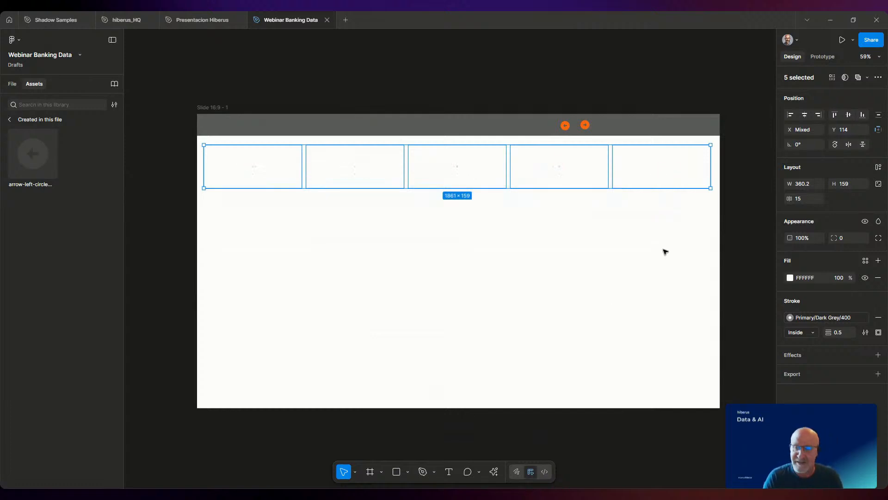
click(683, 222)
click(679, 182)
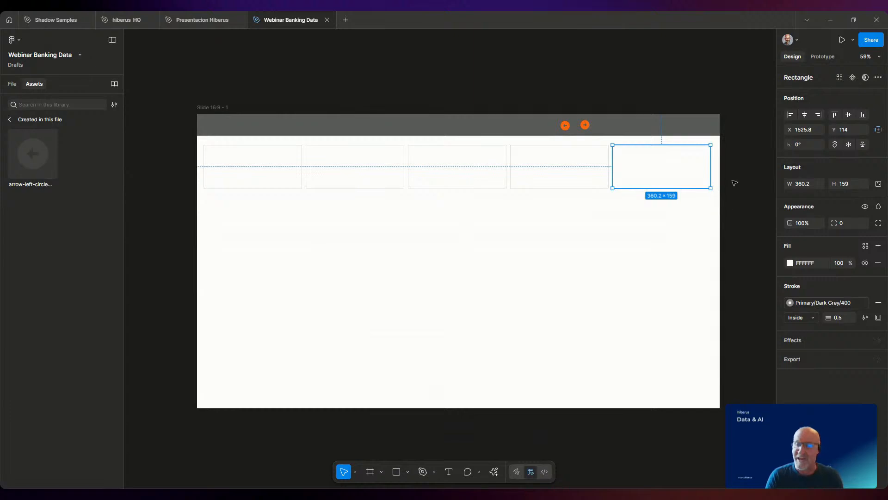
key(alt)
click(245, 174)
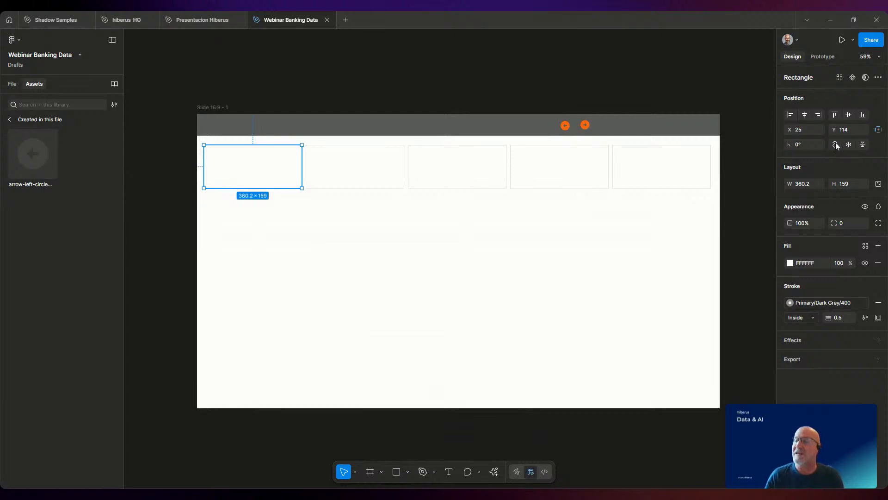
click(802, 132)
text(20)
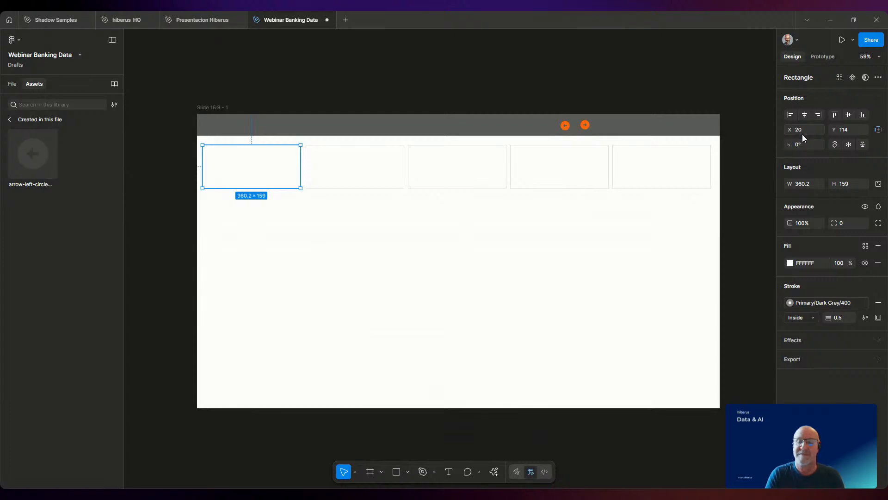
Move the rightmost card to the slide's right edge, then shift it 20 inward to X position 1540.
click(678, 162)
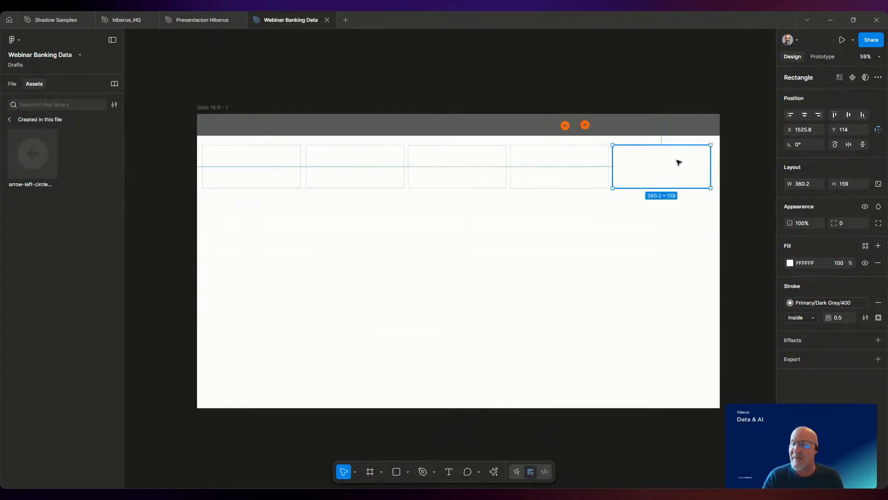
drag(679, 162, 687, 163)
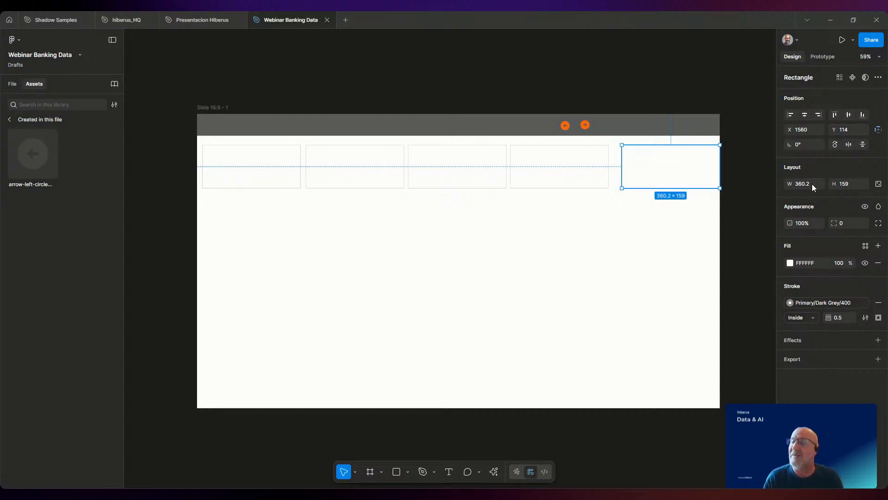
click(817, 131)
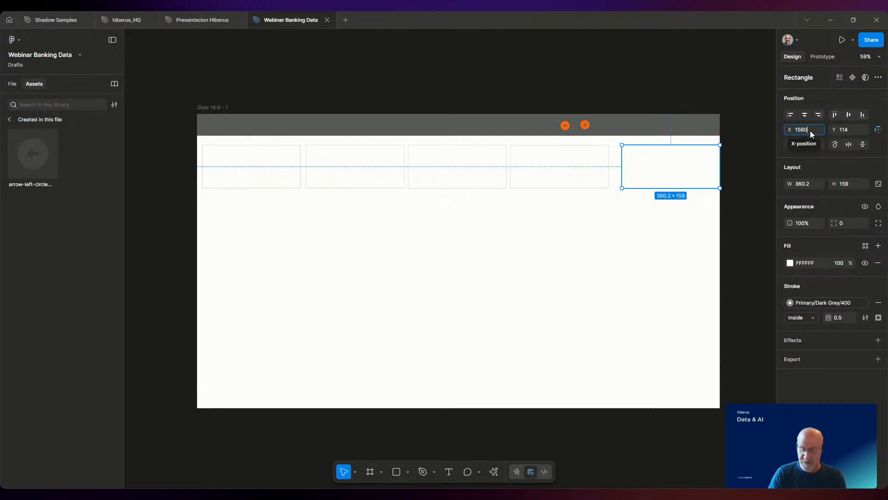
text(- 20)
key(Return)
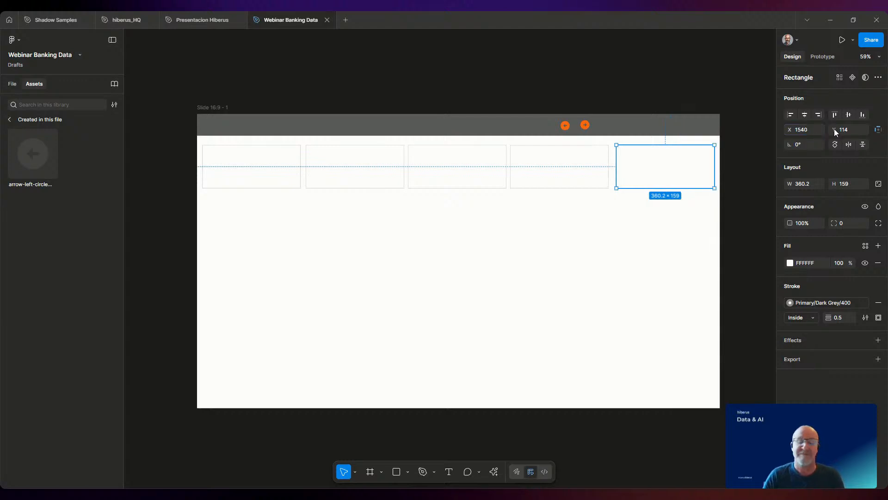
Select all five cards in the row and distribute their horizontal spacing evenly.
drag(143, 253, 742, 162)
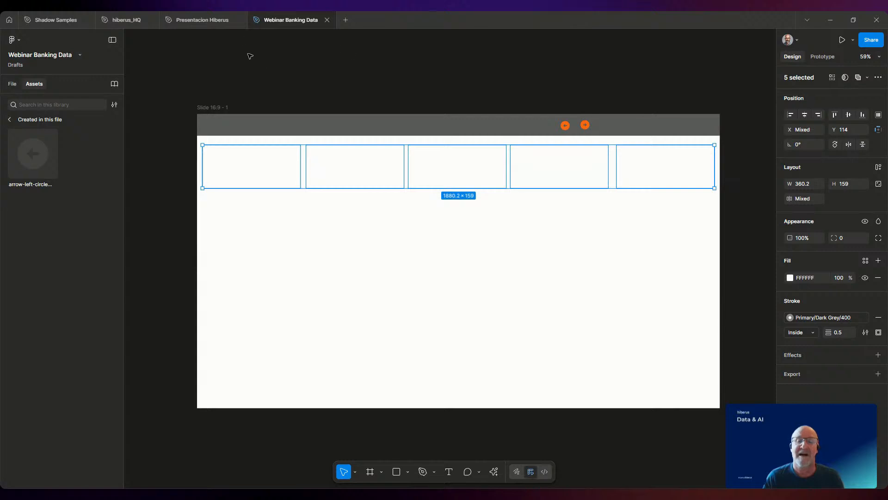
click(878, 116)
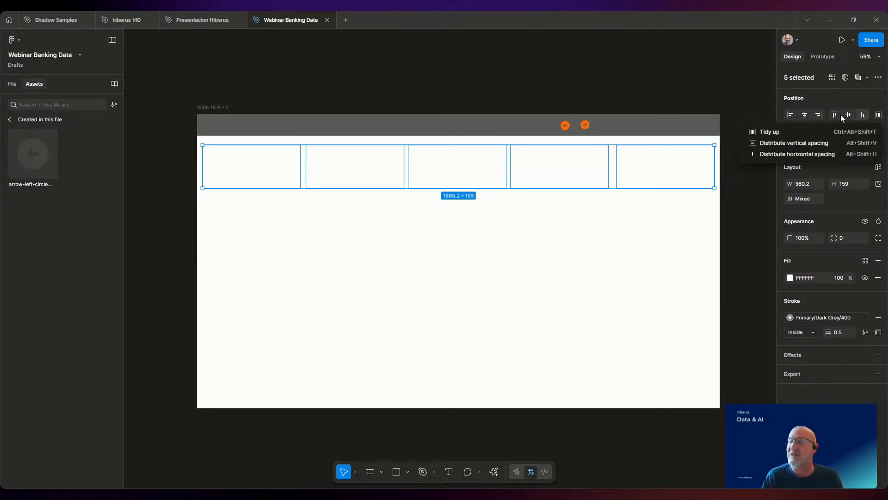
click(785, 155)
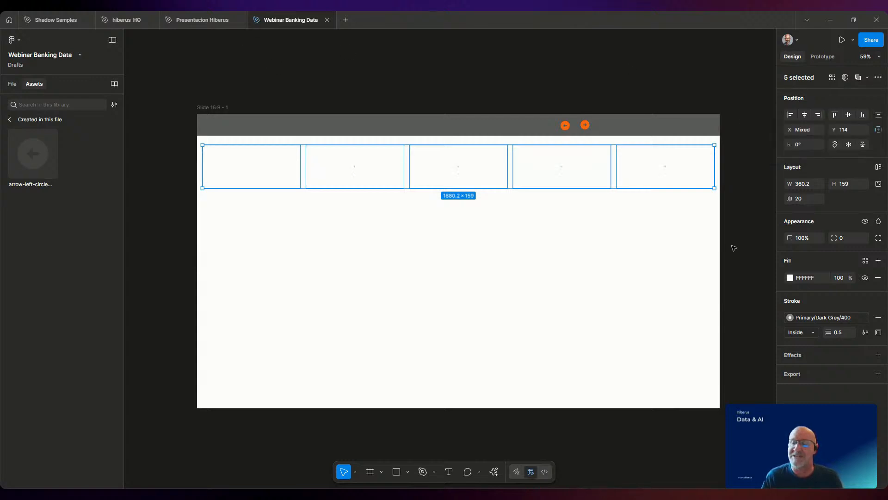
click(150, 276)
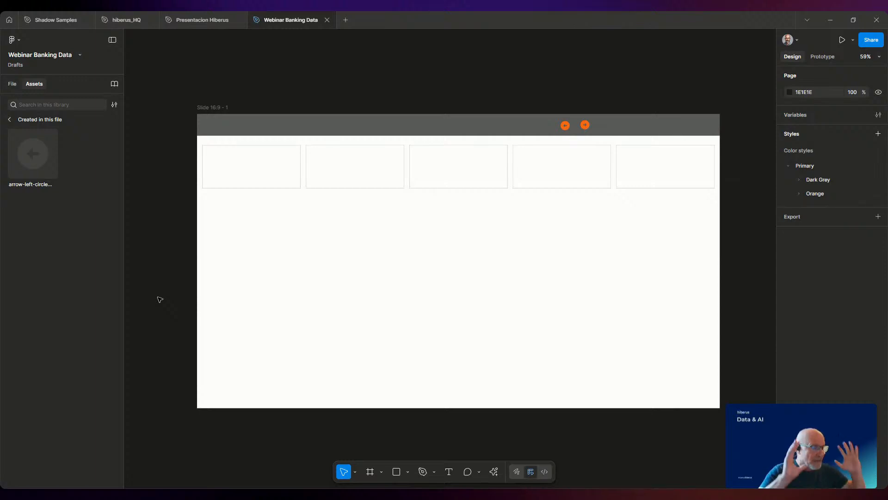
Draw a rectangle about 1113 × 760 below the first three cards and set its Y position to 293.
click(409, 473)
click(431, 382)
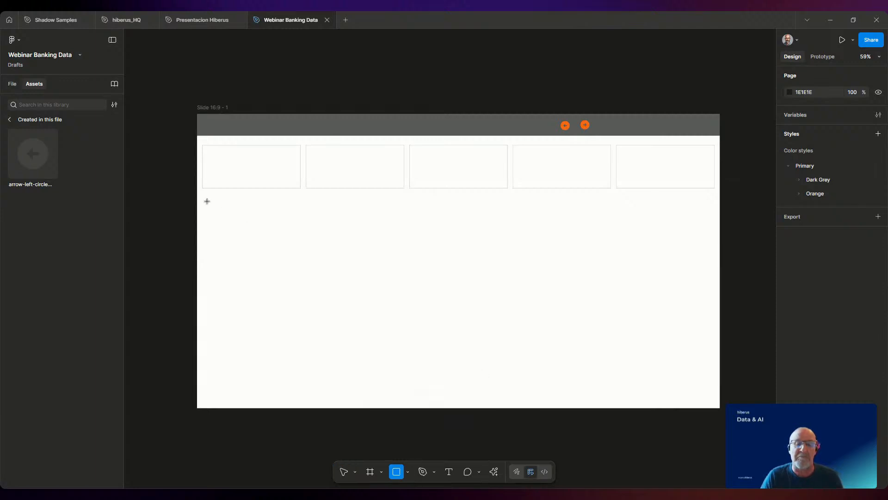
mouse_move(204, 196)
mouse_down()
mouse_move(403, 224)
mouse_move(509, 251)
mouse_move(515, 399)
mouse_move(507, 403)
mouse_up()
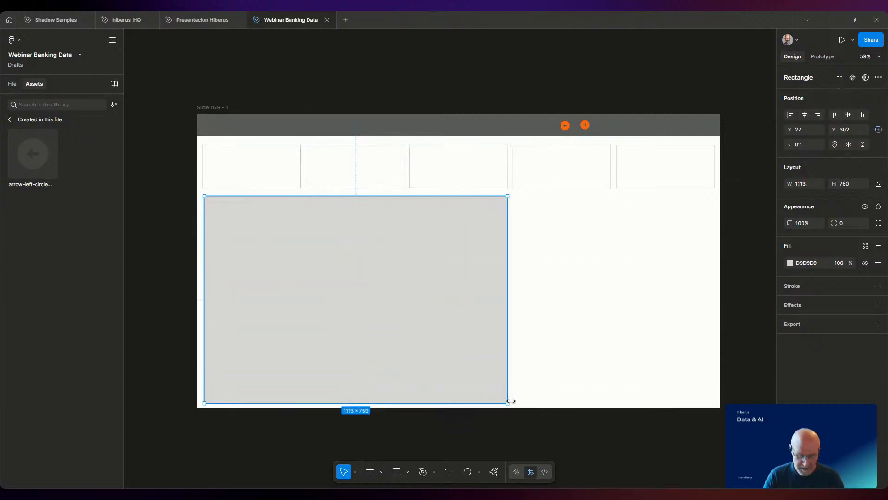
key(alt)
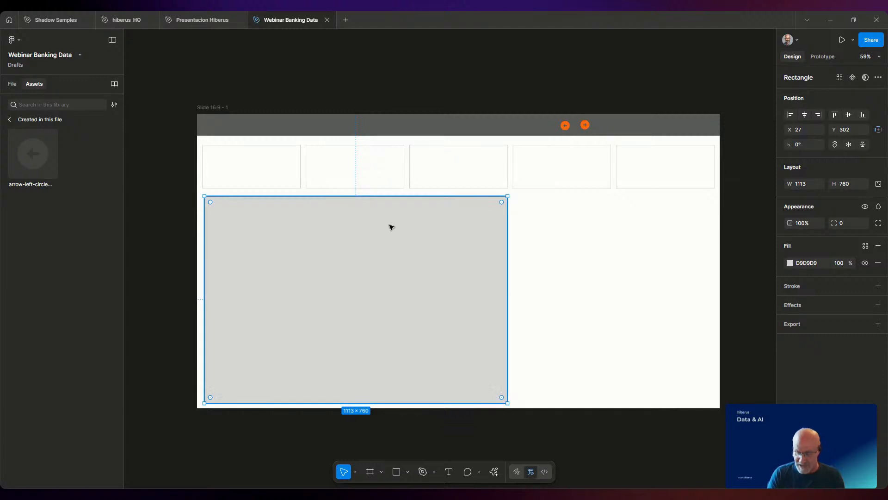
click(855, 133)
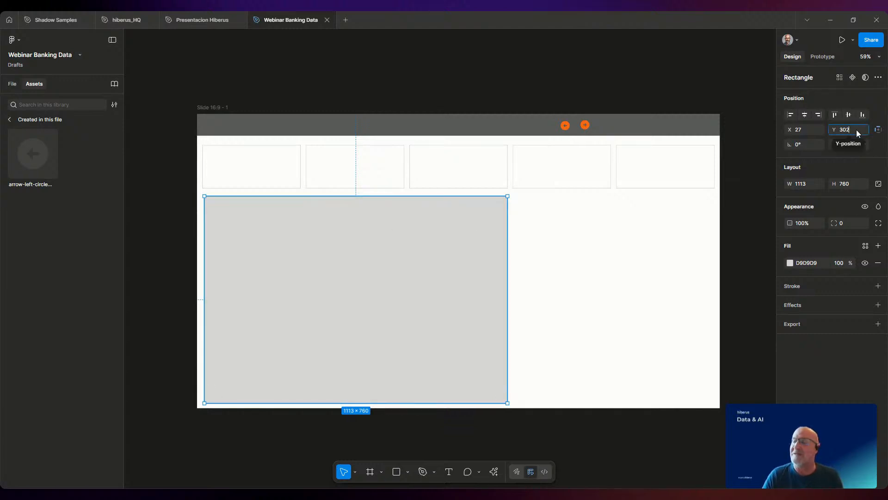
text(- 9)
key(Return)
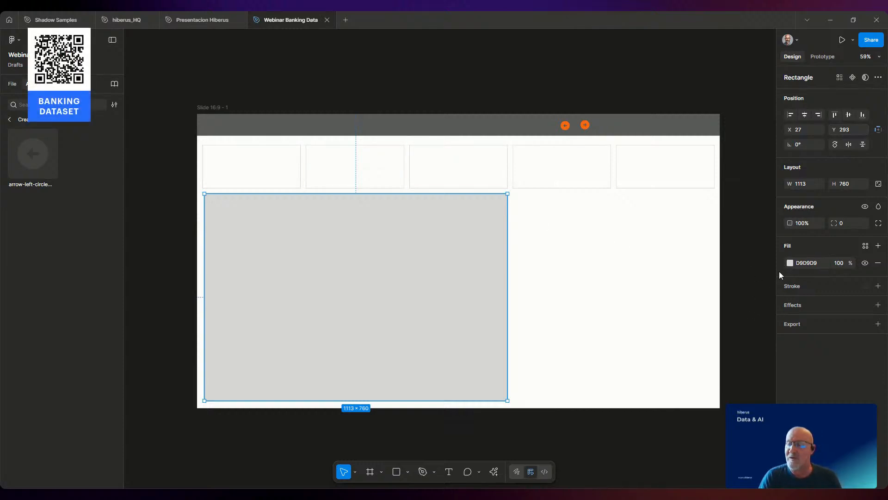
Fill the large rectangle with white (FFFFFF) sampled from the first card.
click(790, 263)
click(679, 407)
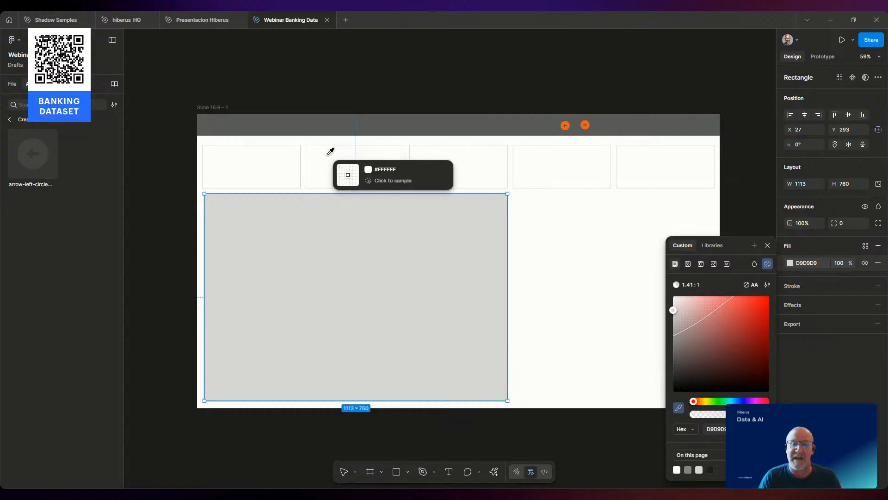
click(257, 162)
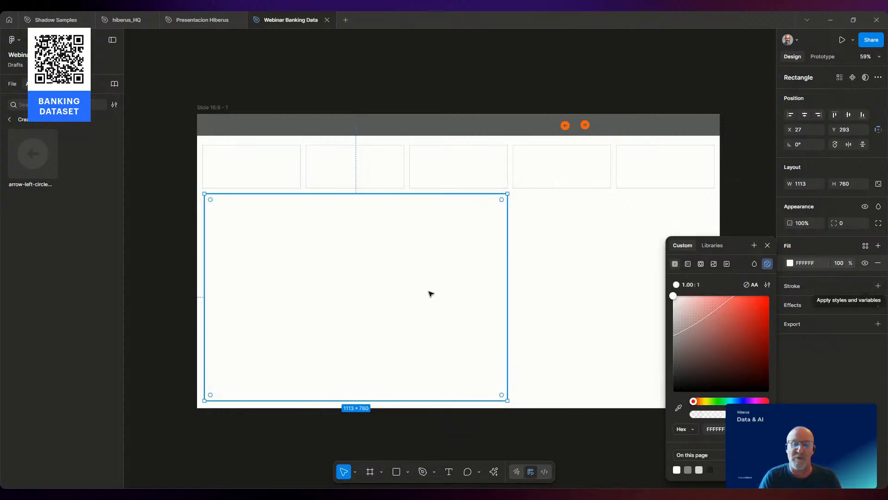
Copy the first card's properties and paste them onto the large rectangle below the row.
click(238, 167)
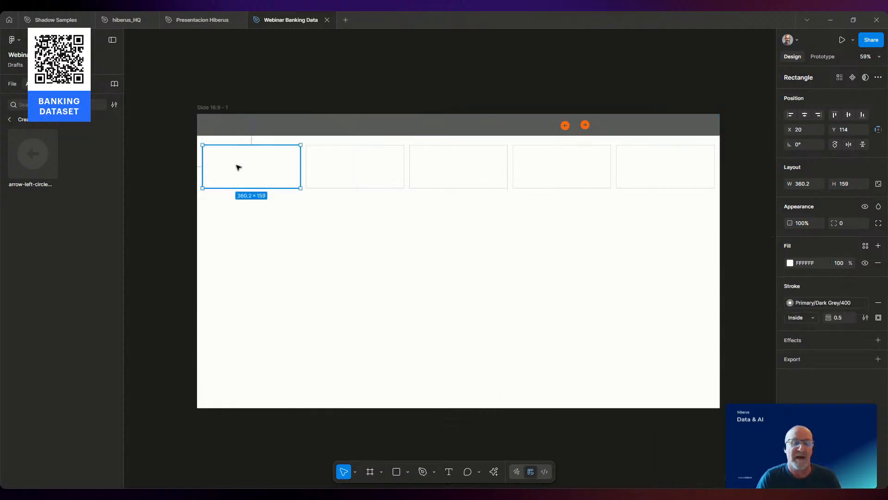
right_click(235, 167)
mouse_move(251, 206)
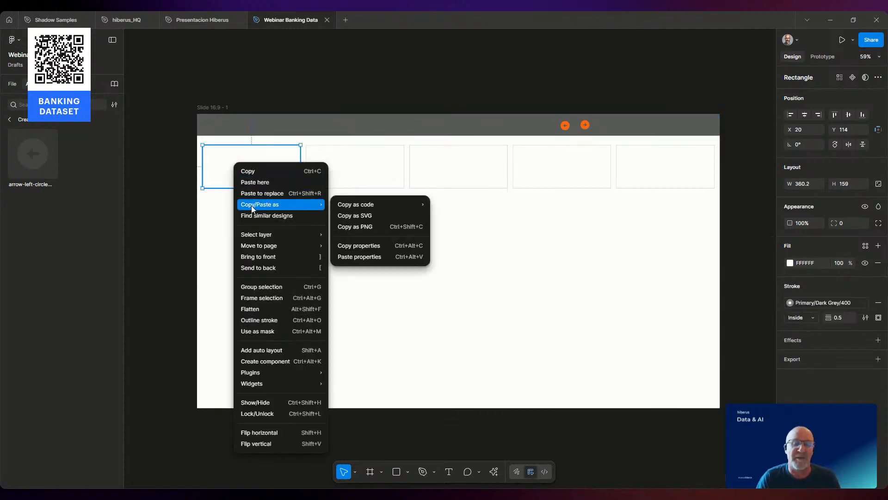
click(361, 245)
right_click(387, 264)
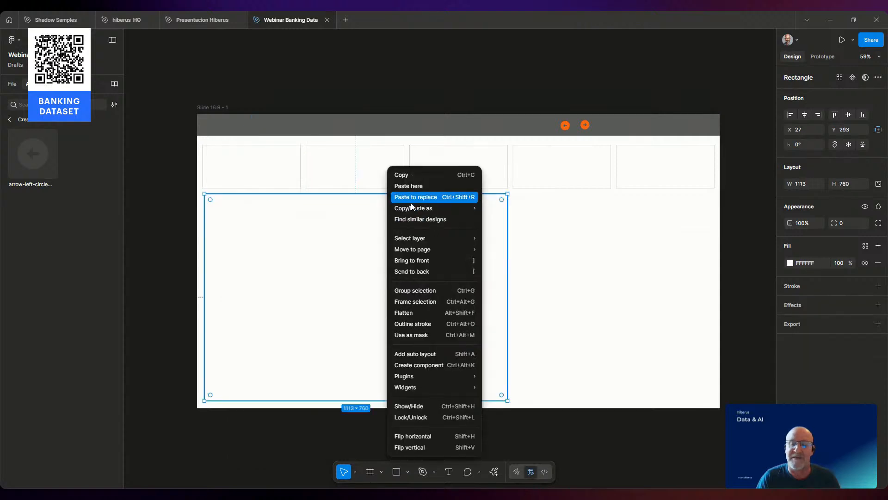
mouse_move(417, 213)
click(513, 260)
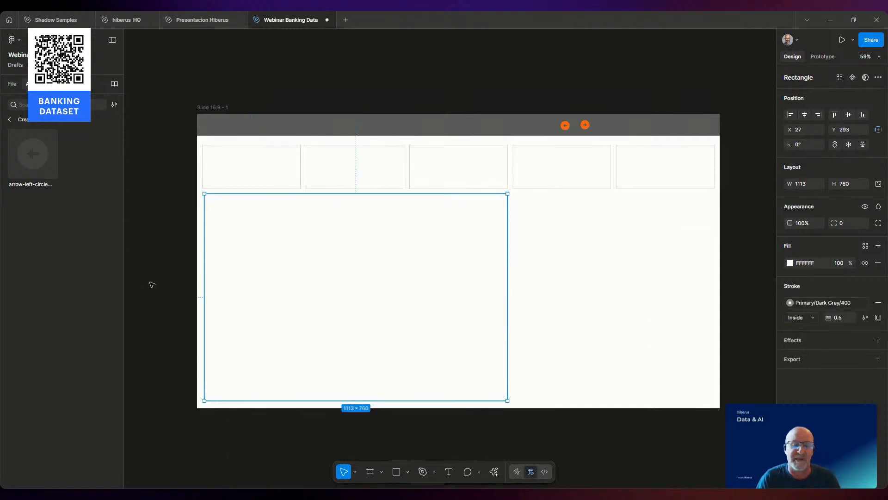
click(130, 304)
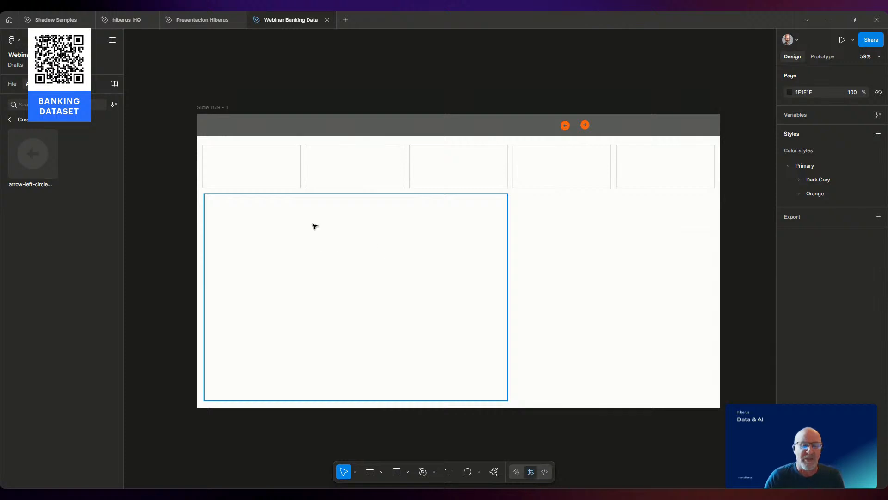
Split the large rectangle with the Split Shape plugin into 3 columns and 1 row, with gutter 15 and margin 0.
right_click(461, 228)
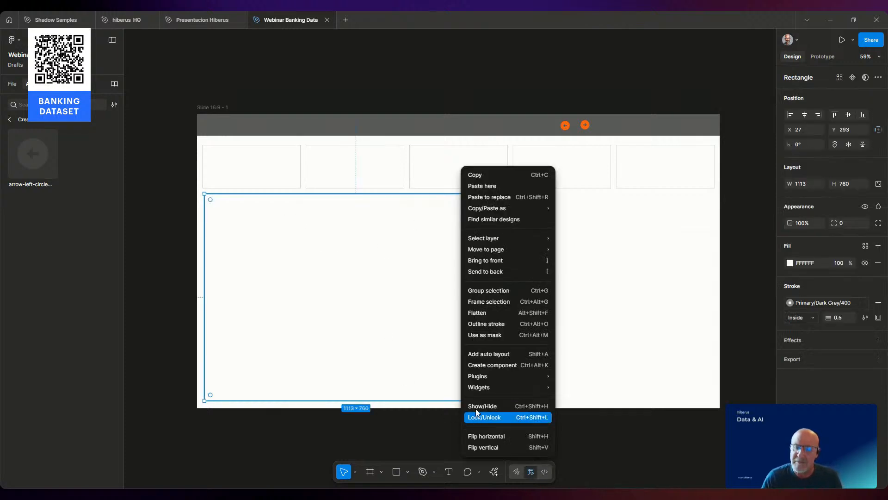
mouse_move(478, 376)
click(579, 244)
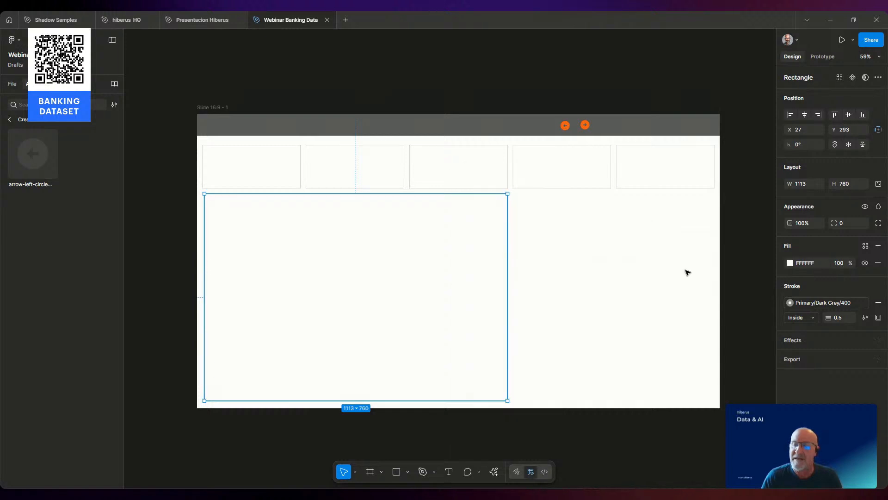
click(574, 318)
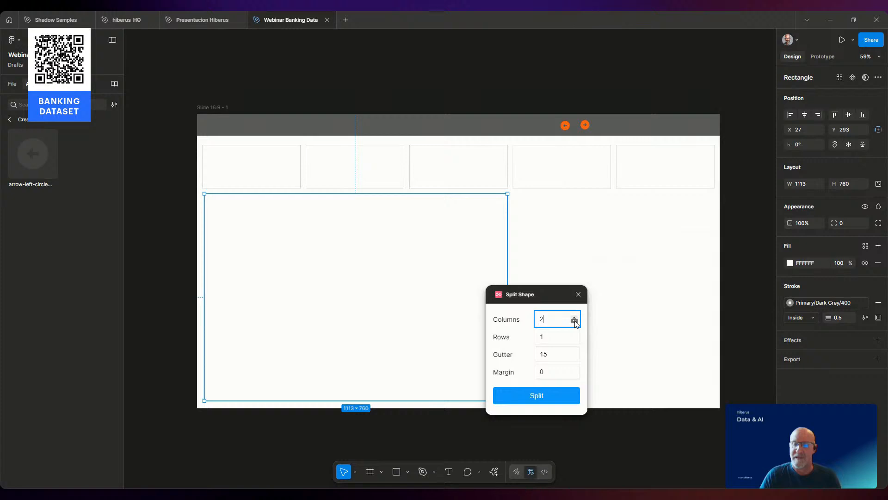
click(575, 319)
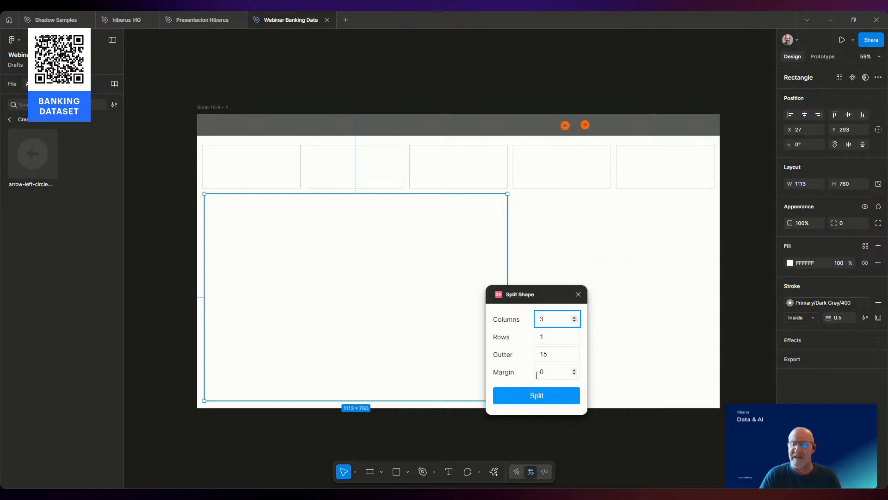
click(537, 394)
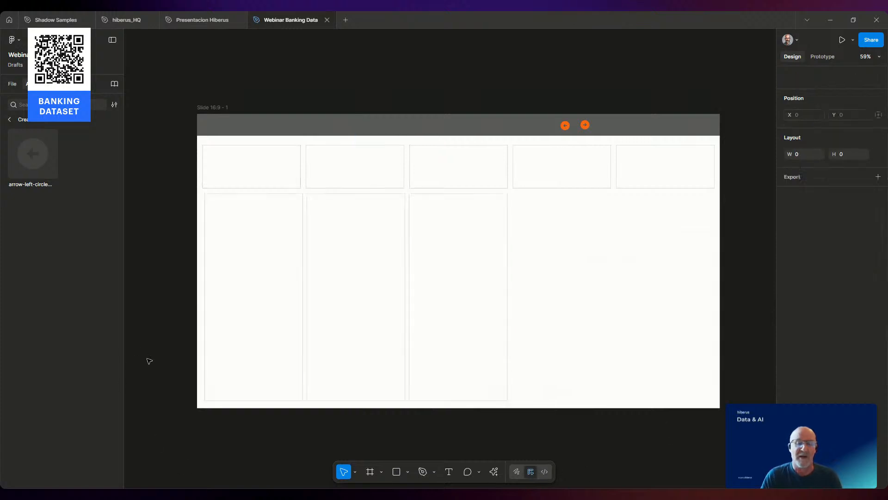
Duplicate the third column into the free area beside it, widen the copy to 741, and use Split Shape for 1 column and 2 rows.
drag(458, 300, 714, 308)
right_click(604, 261)
mouse_move(647, 375)
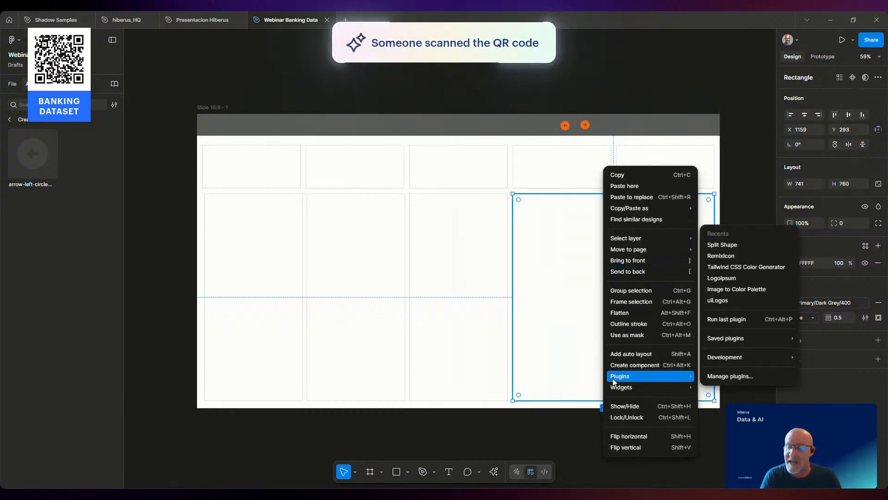
click(722, 244)
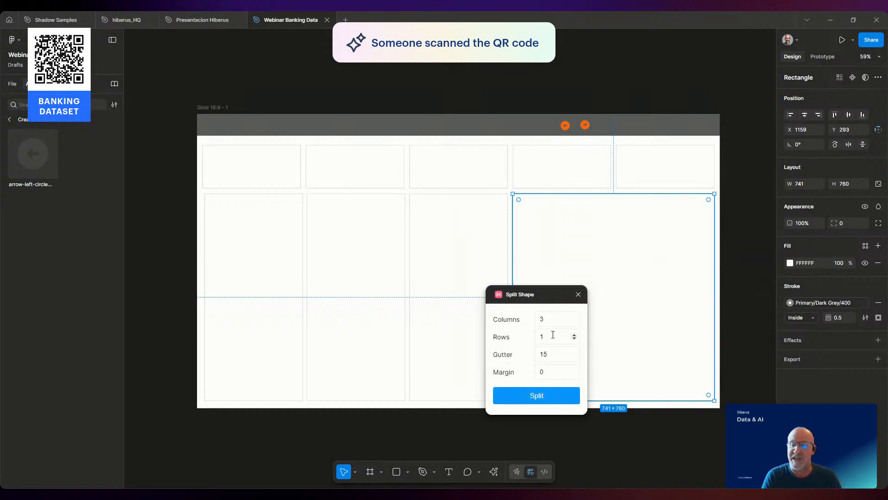
click(573, 323)
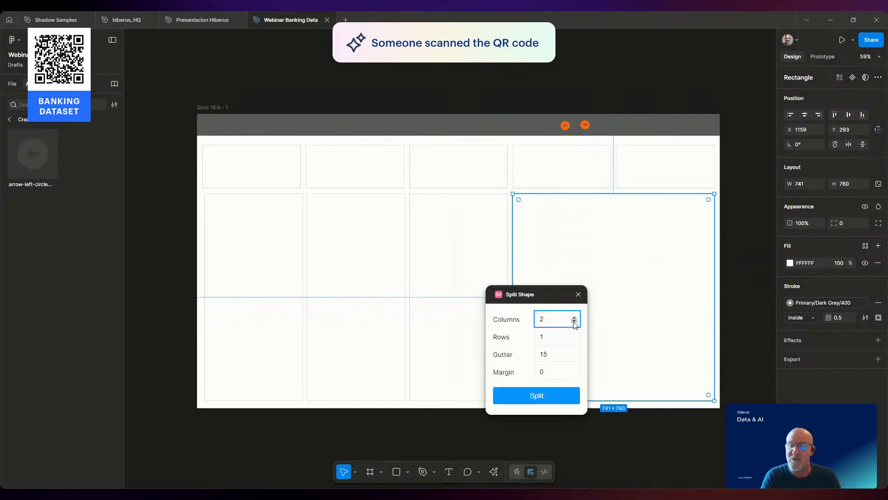
click(574, 335)
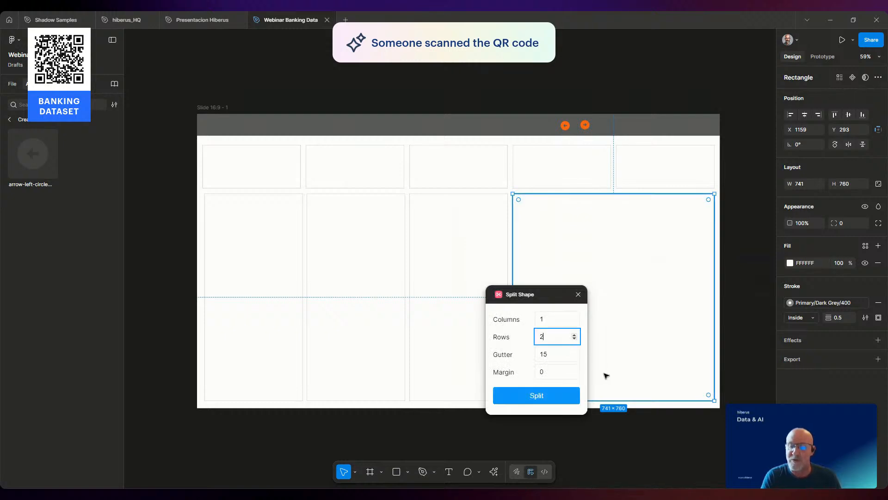
click(535, 395)
click(639, 445)
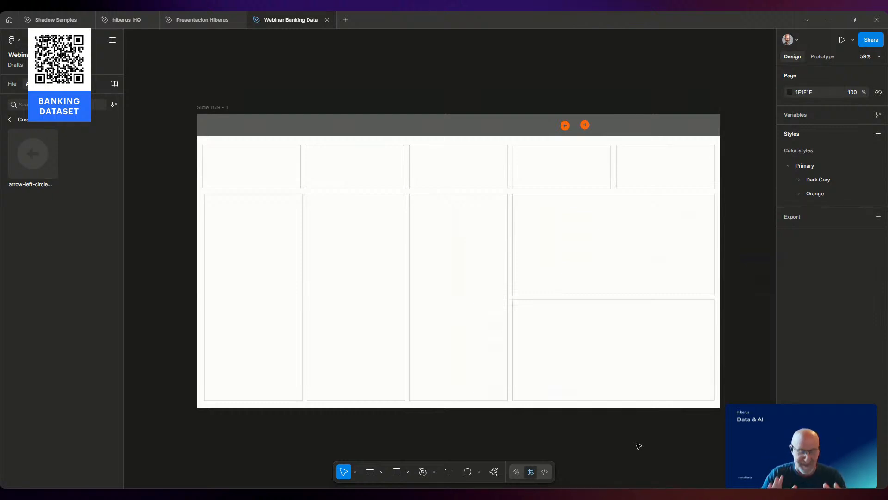
Switch to the hiberus_HQ file and examine its base template, dashboard slide layouts and brand color styles.
click(132, 20)
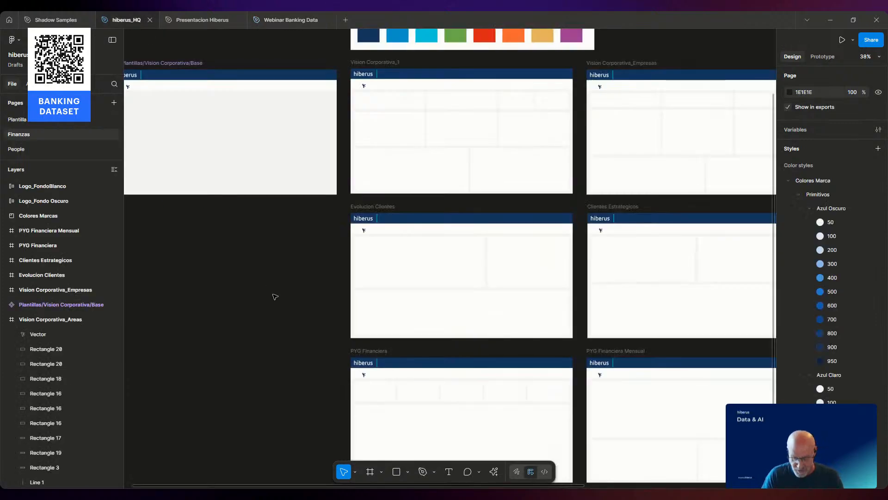
scroll(272, 296, up, 5)
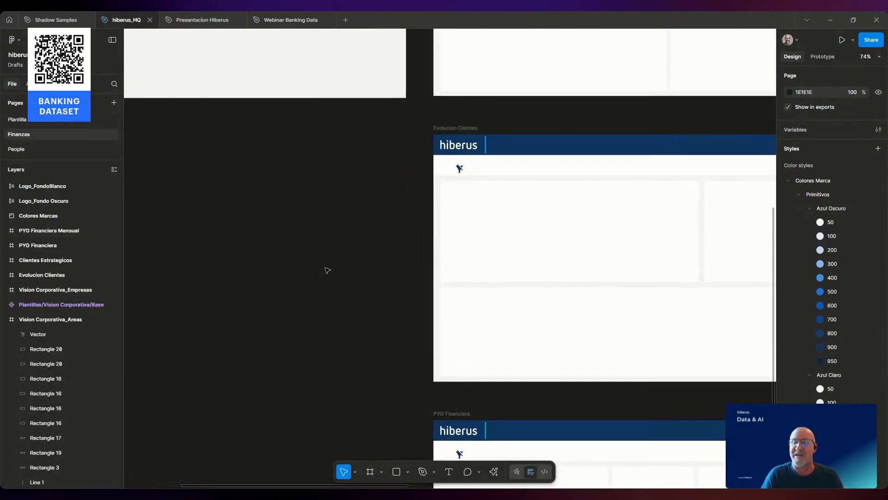
drag(275, 261, 183, 497)
drag(191, 428, 503, 410)
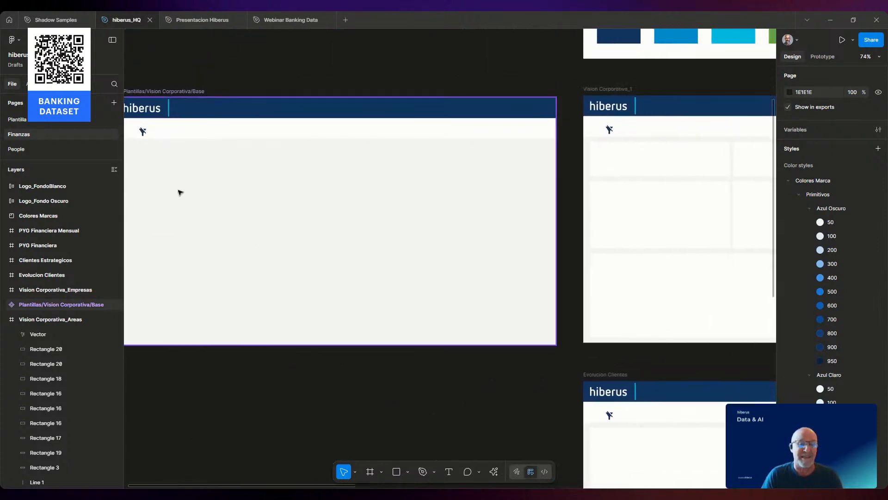
drag(523, 394, 237, 392)
scroll(238, 393, down, 3)
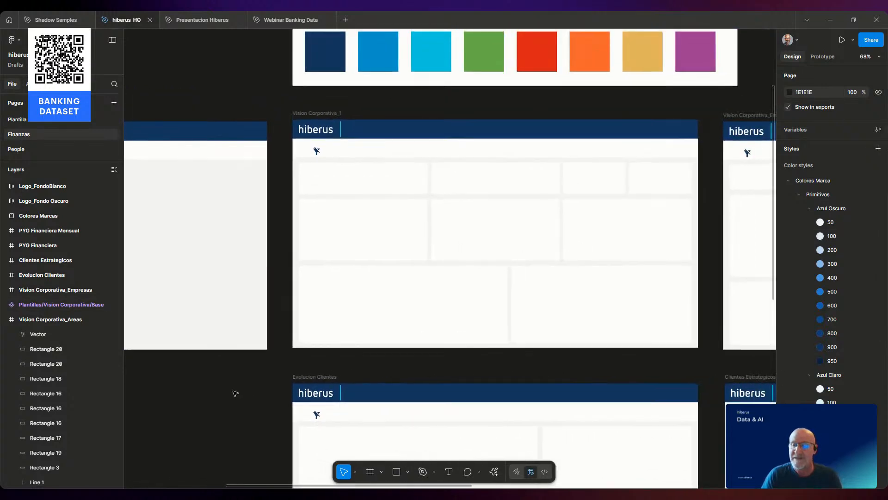
drag(745, 85, 440, 39)
scroll(824, 205, down, 5)
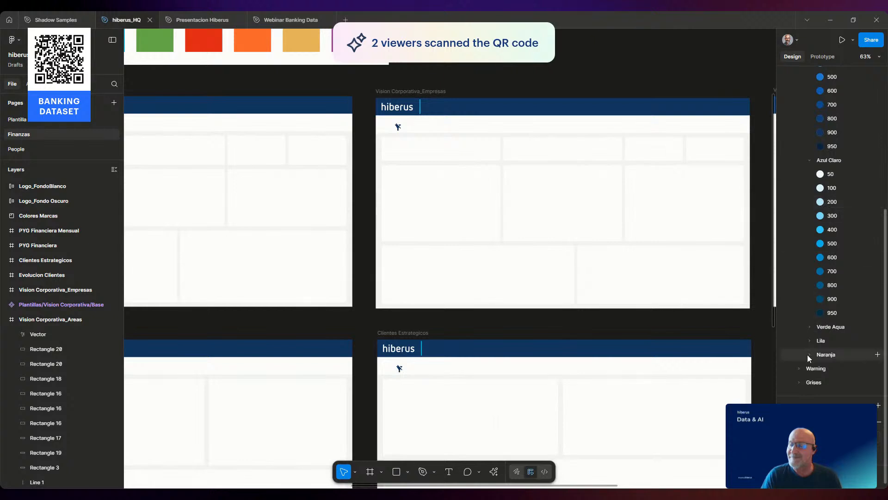
Examine the Verde Aqua color styles, the Vision Corporativa layouts on the Finanzas page, and the main template on the People page.
click(810, 327)
scroll(818, 349, down, 4)
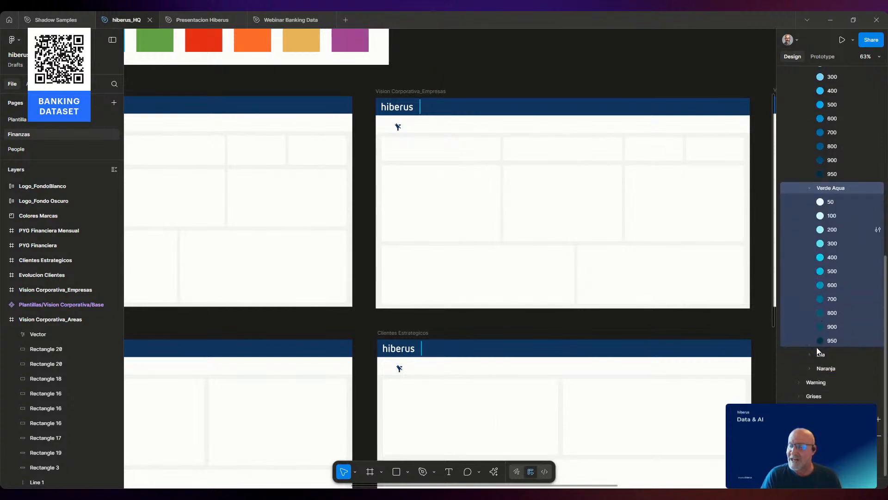
scroll(516, 62, up, 2)
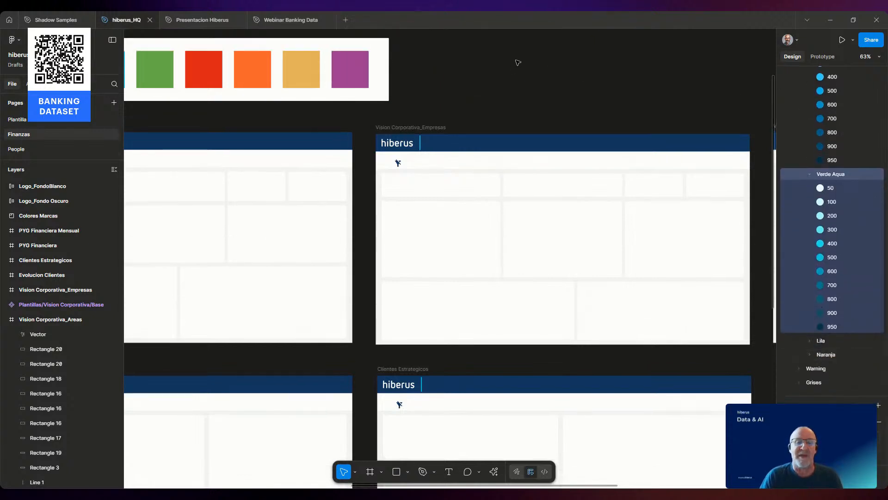
scroll(241, 122, left, 5)
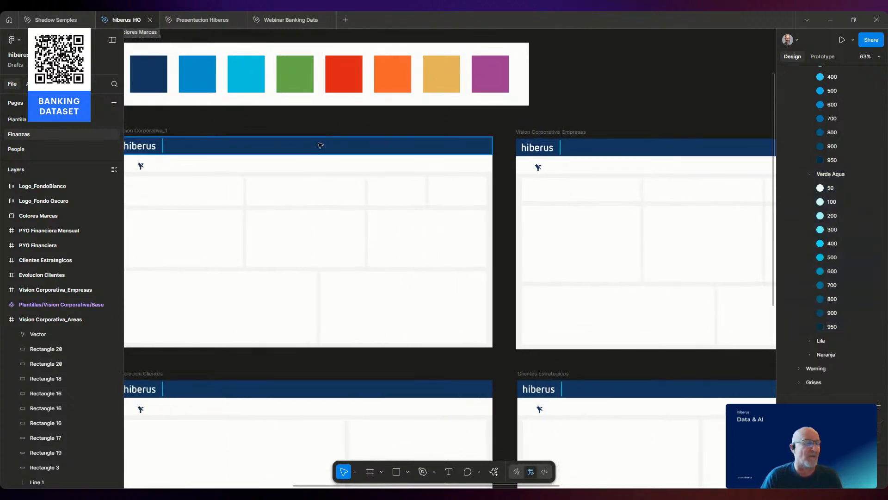
drag(254, 119, 530, 125)
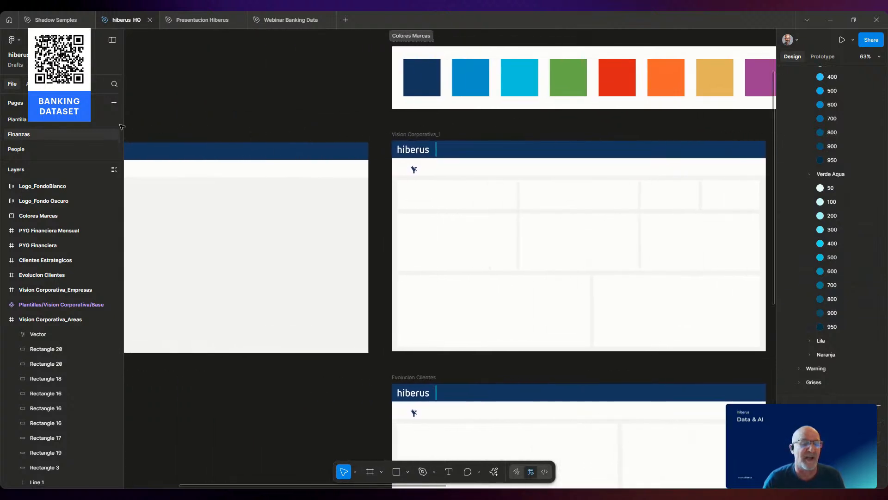
click(37, 151)
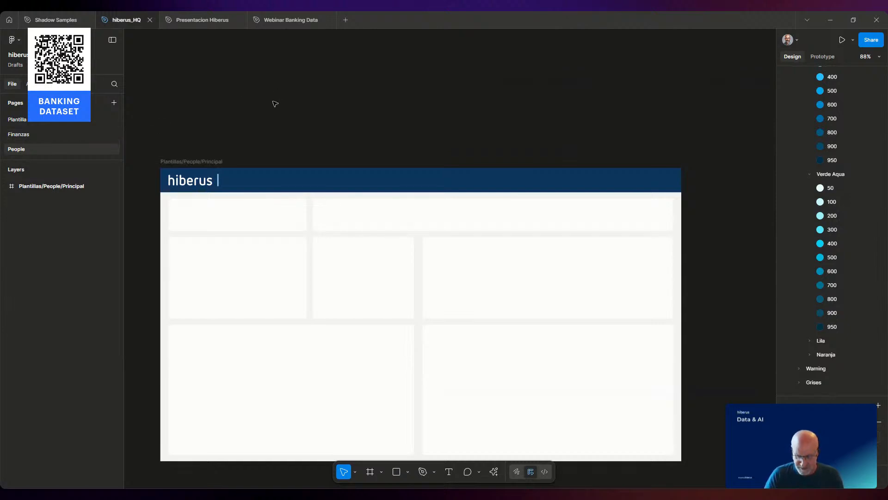
scroll(275, 103, down, 3)
drag(206, 121, 335, 91)
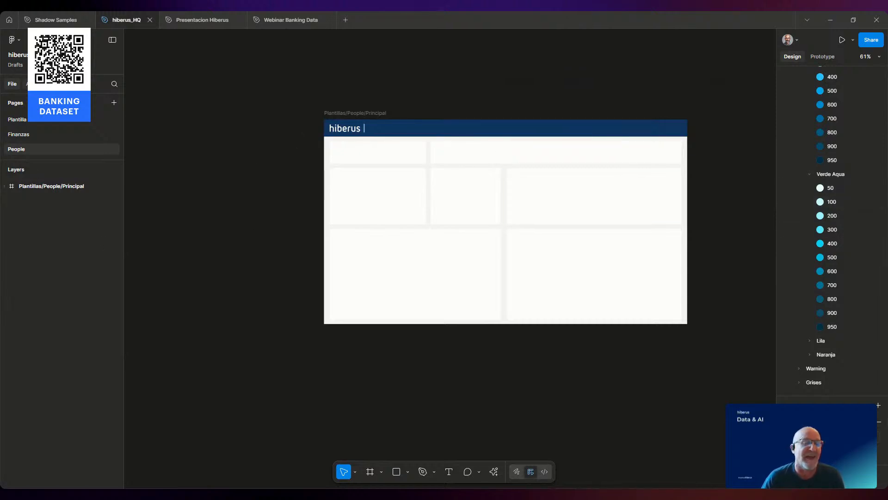
Place the "fondo oscuro" logo component from the Plantilla Universal assets beside the People template, and delete that instance.
click(35, 84)
click(11, 142)
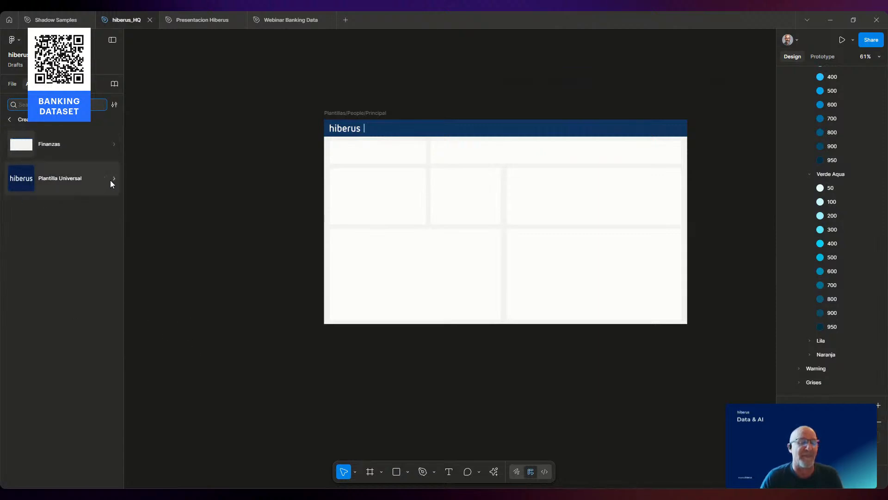
click(110, 179)
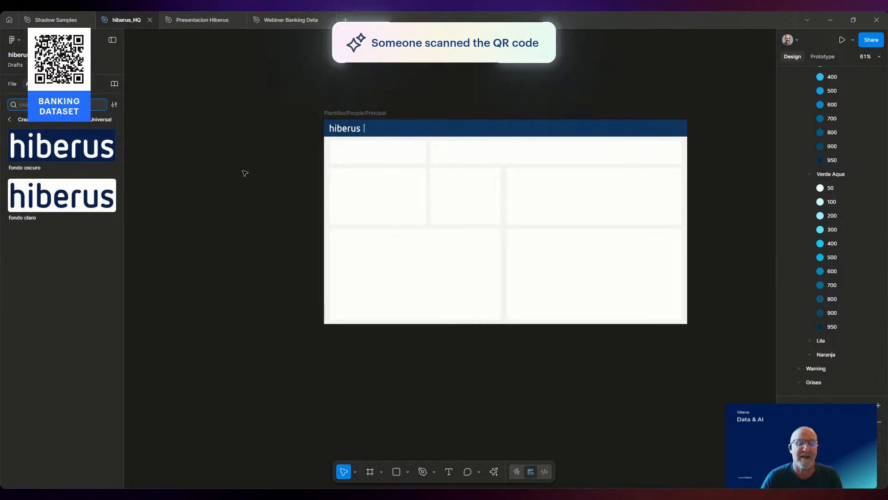
drag(51, 151, 234, 223)
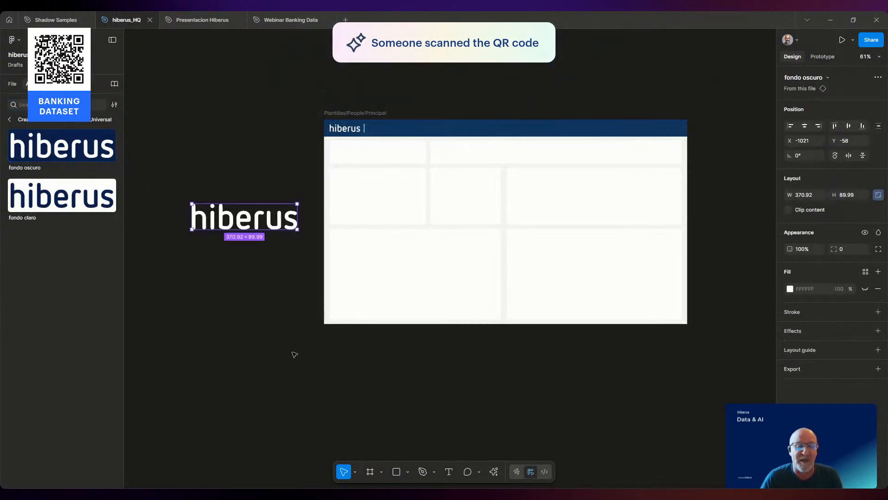
key(Delete)
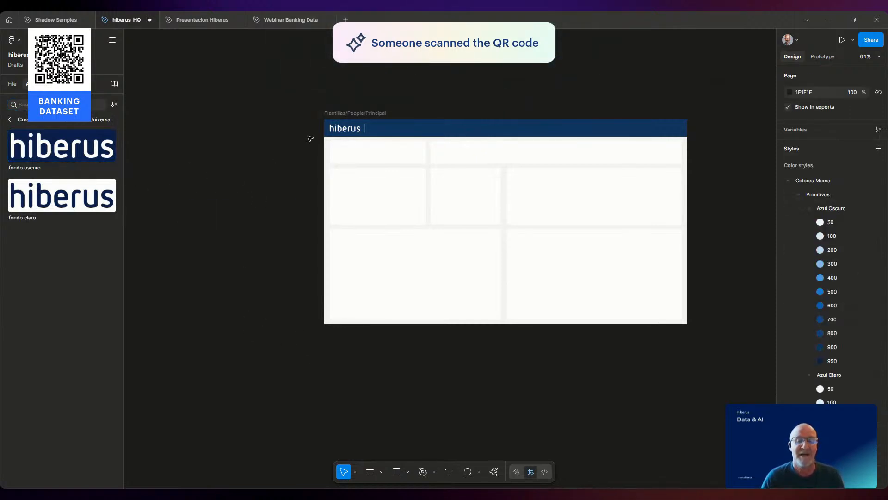
Switch to the Webinar Banking Data file, review its moodboard and Components pages, and return to the Templates page.
click(286, 20)
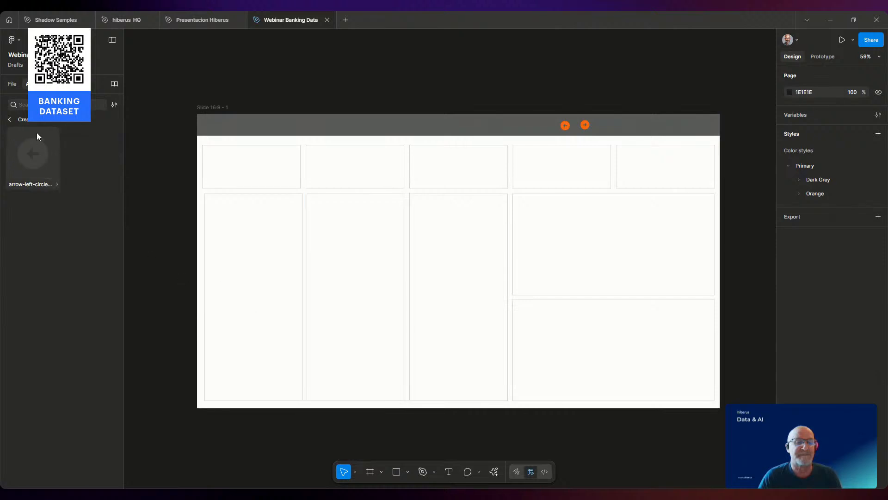
click(12, 83)
click(19, 119)
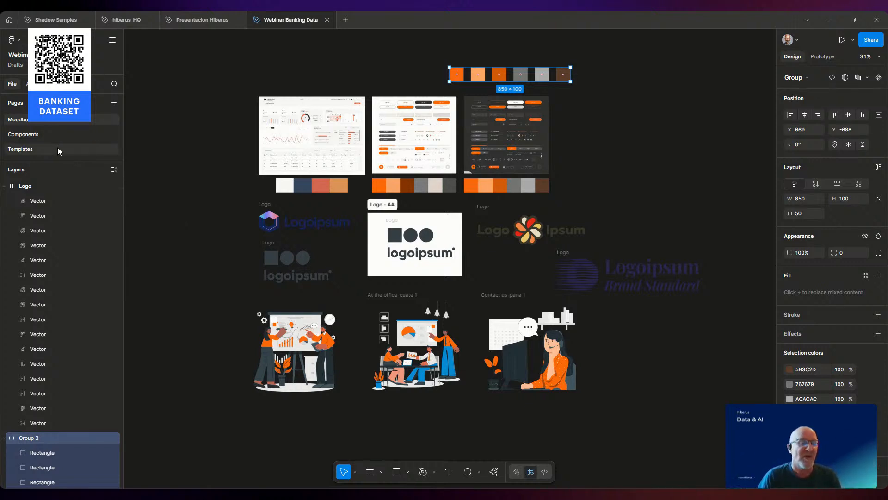
click(32, 134)
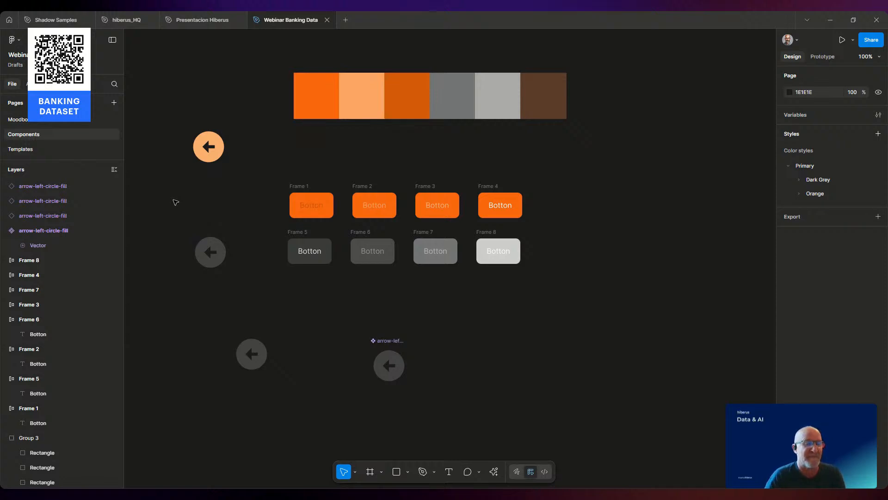
click(22, 149)
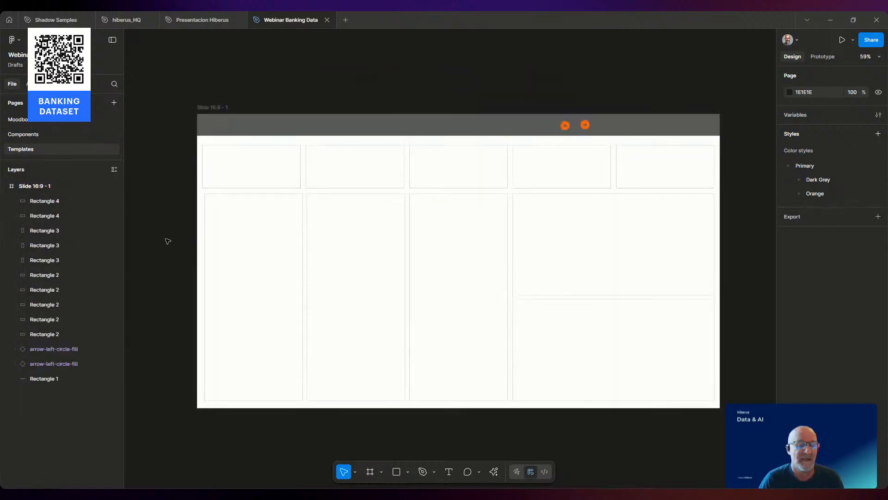
Fill the fourth card in the top row with the Primary/Orange/500 color style.
click(799, 193)
click(569, 182)
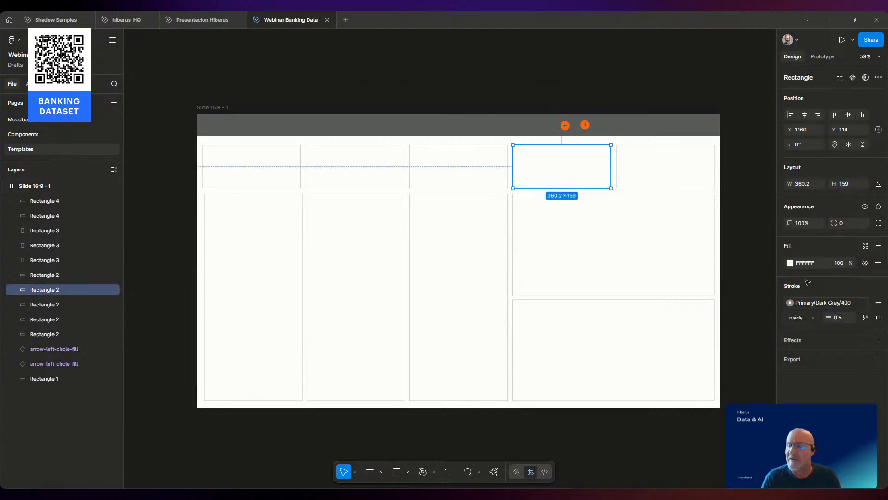
click(865, 245)
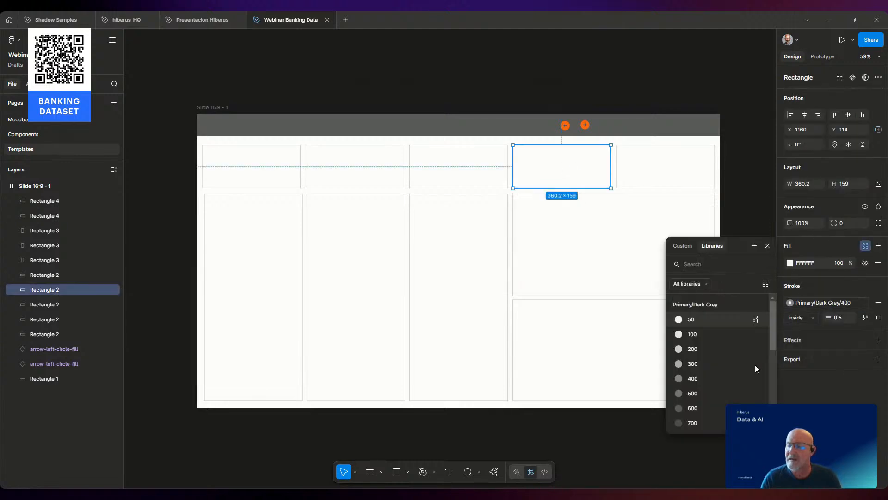
scroll(673, 365, down, 5)
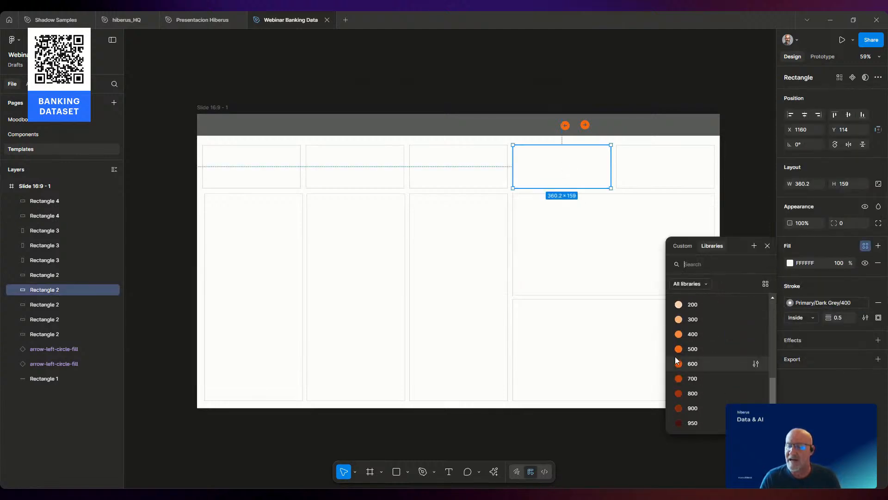
click(678, 349)
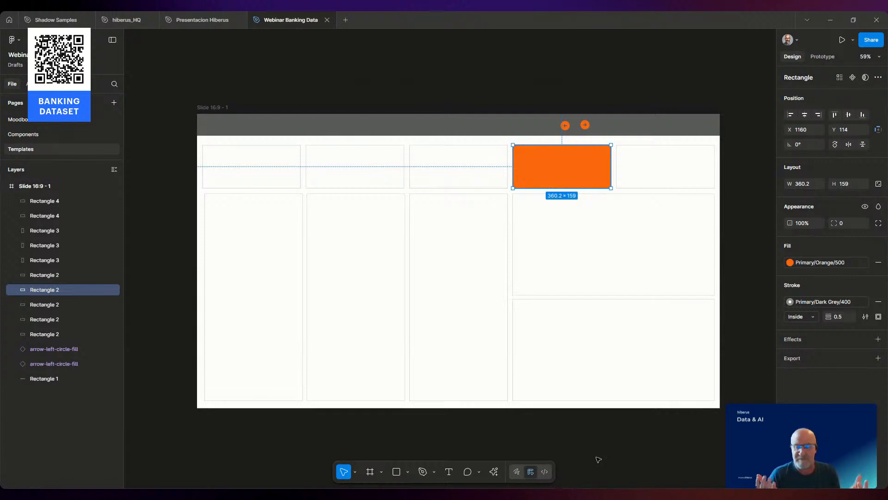
click(378, 436)
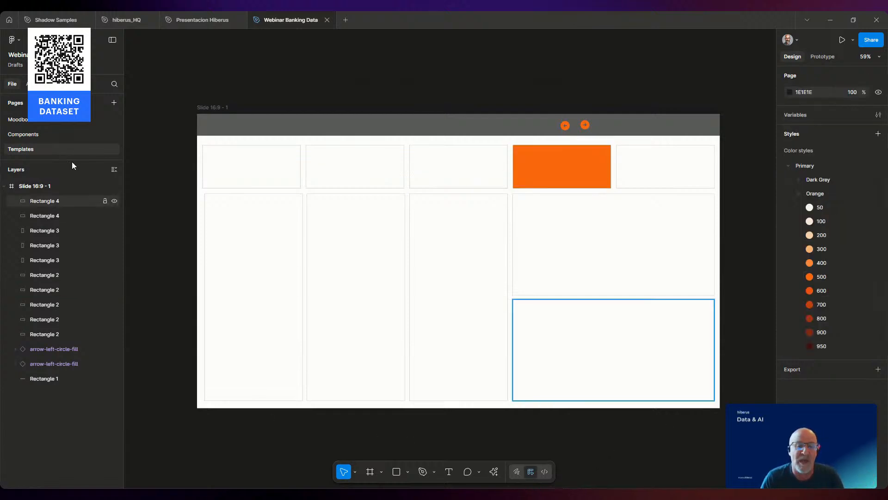
Rename the slide frame as "Main Page".
double_click(211, 110)
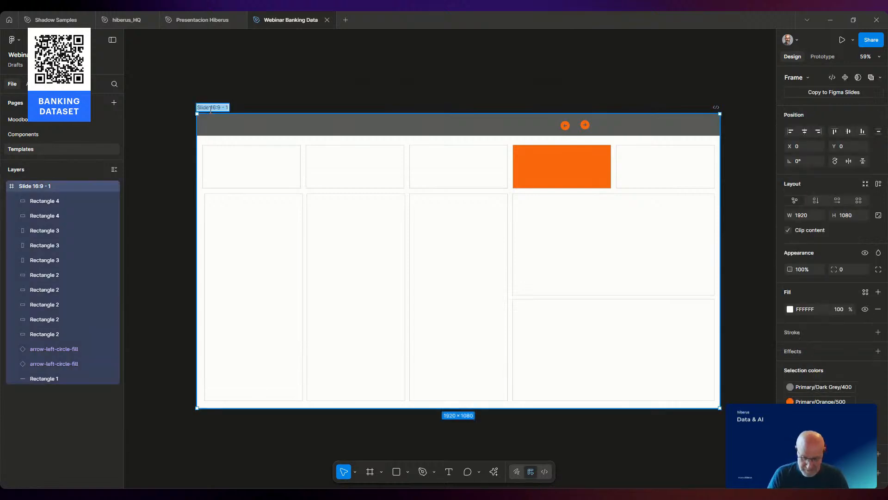
text(Main Page)
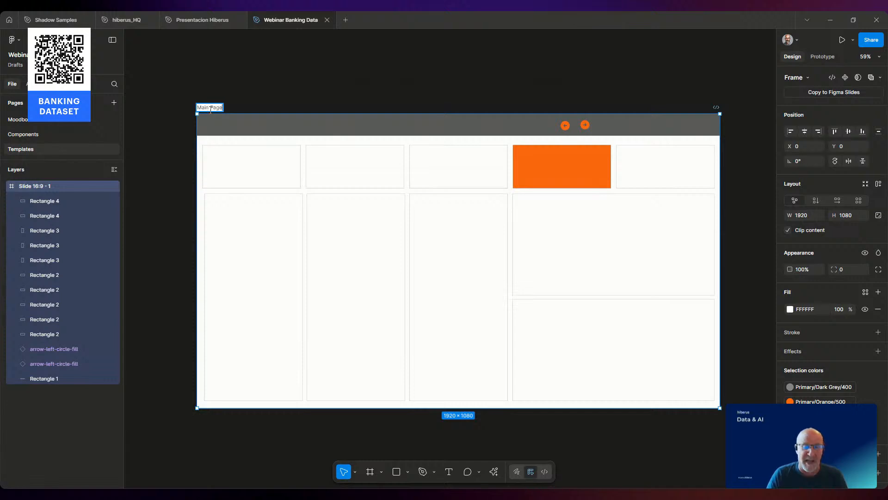
key(Return)
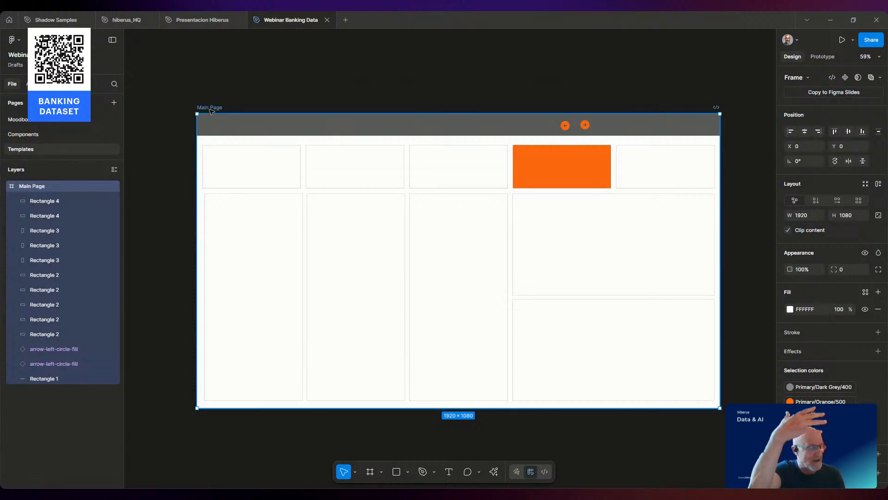
Rename the layer of the lower wide chart panel as "Buttom Right Visual".
double_click(42, 201)
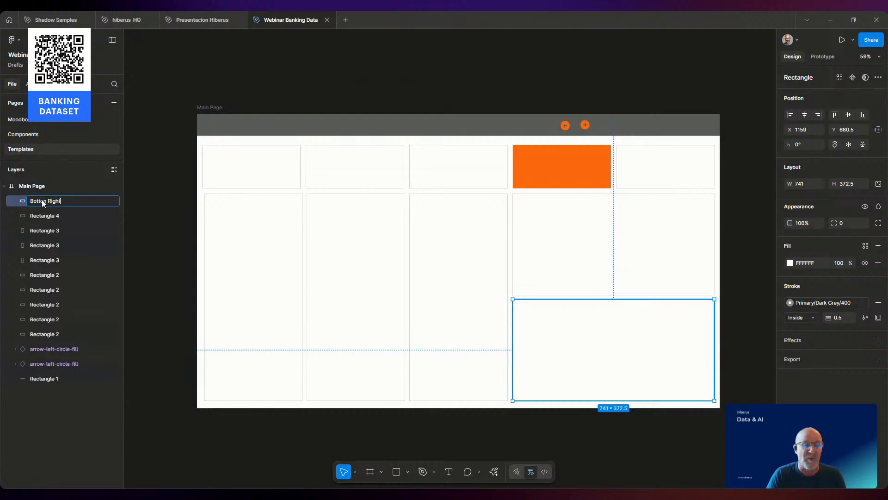
text(Bottom Right V isual)
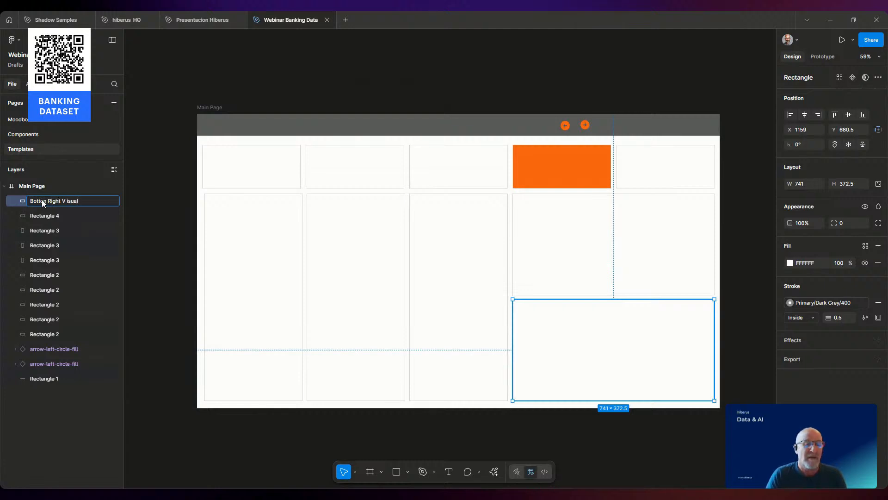
click(64, 200)
key(BackSpace)
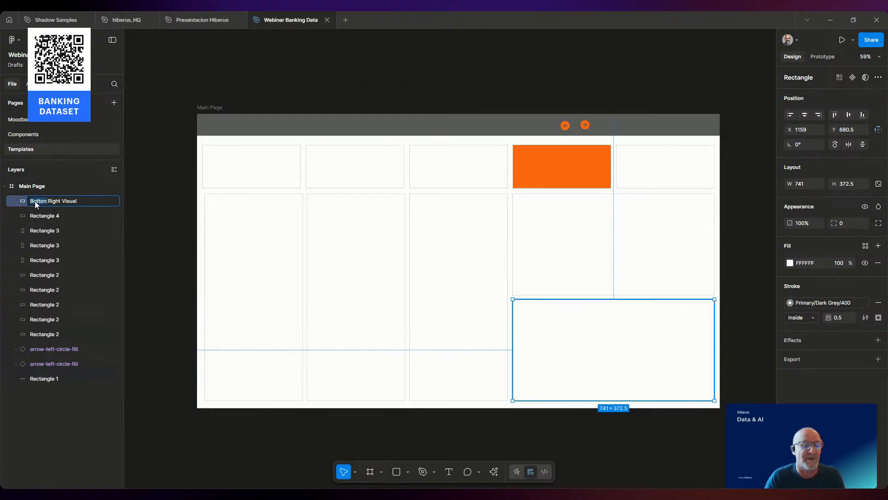
key(BackSpace)
text(utto)
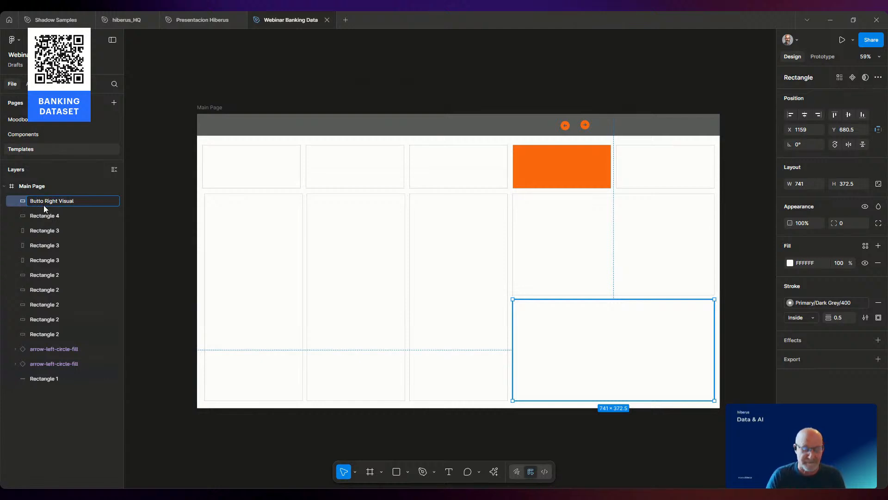
text(m)
click(153, 208)
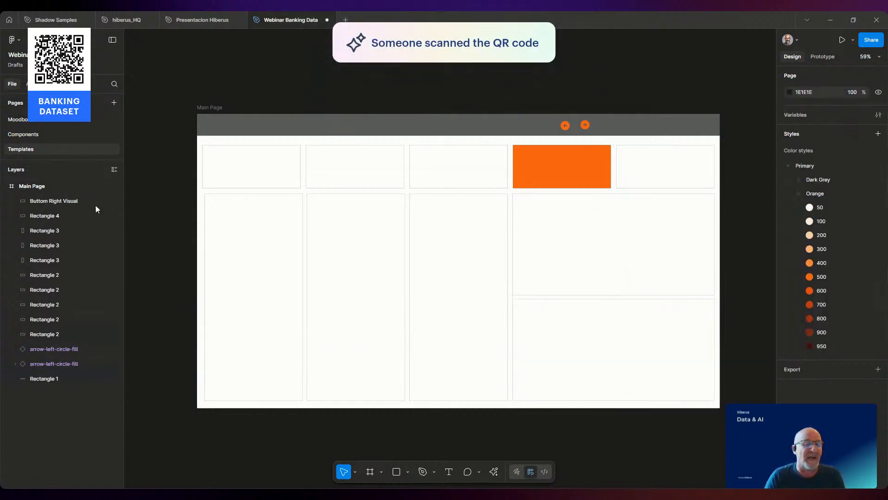
Add an export setting to the whole Main Page frame.
click(5, 187)
click(5, 188)
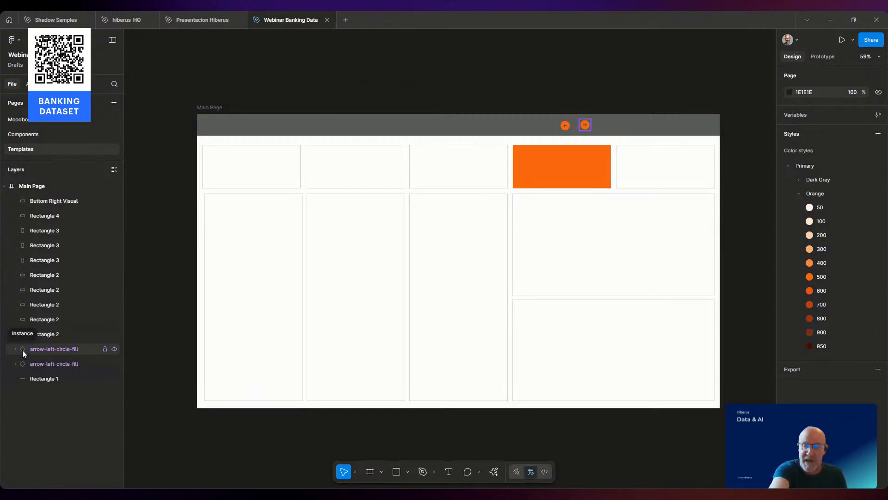
click(209, 109)
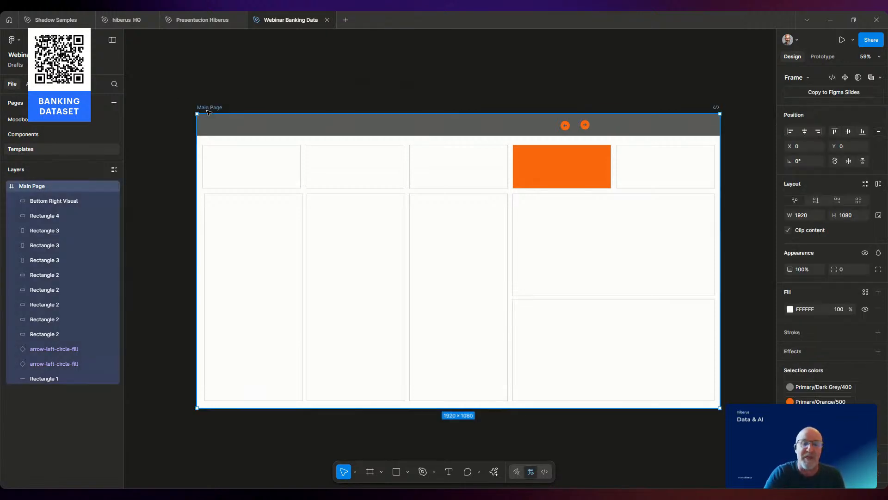
scroll(749, 347, down, 1)
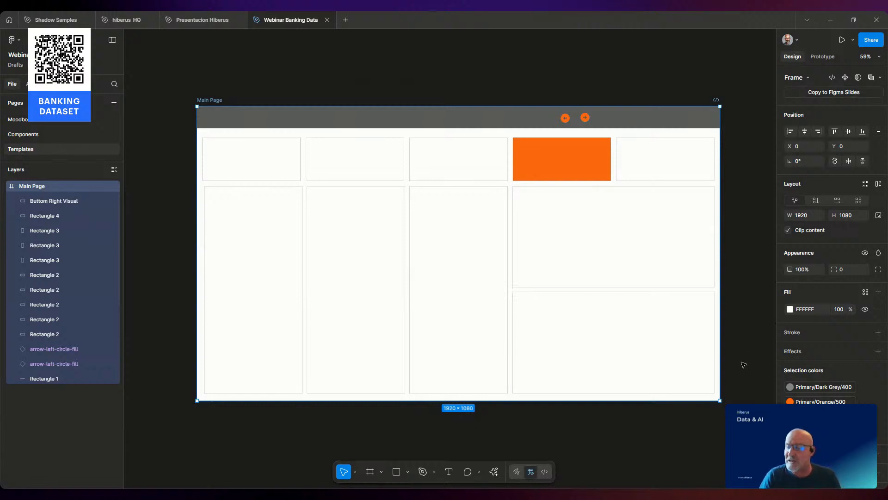
scroll(832, 324, down, 1)
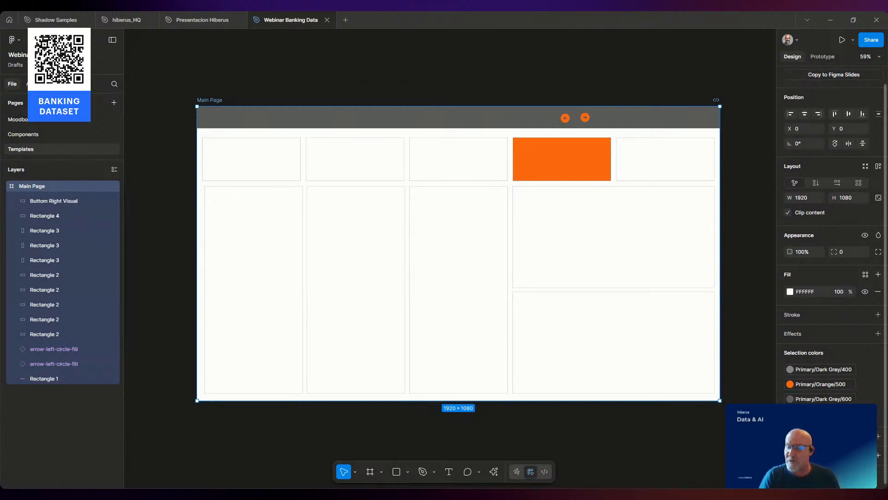
click(878, 454)
scroll(758, 426, down, 1)
scroll(881, 419, down, 2)
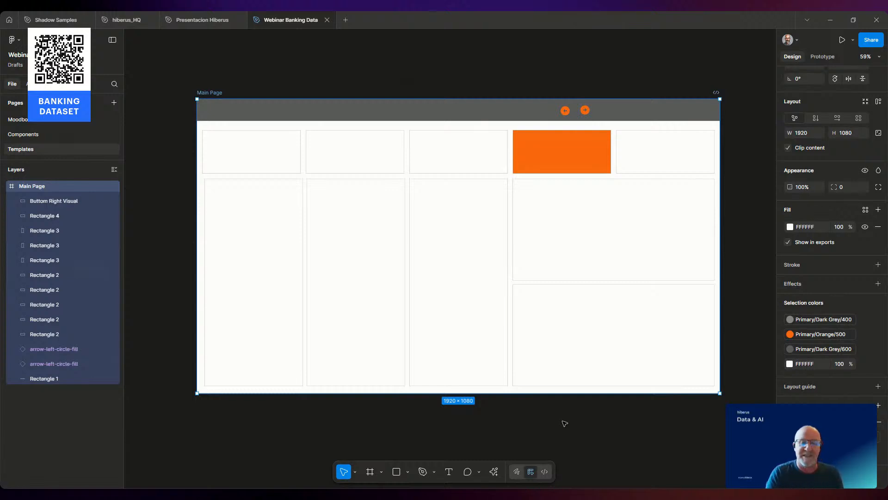
click(255, 158)
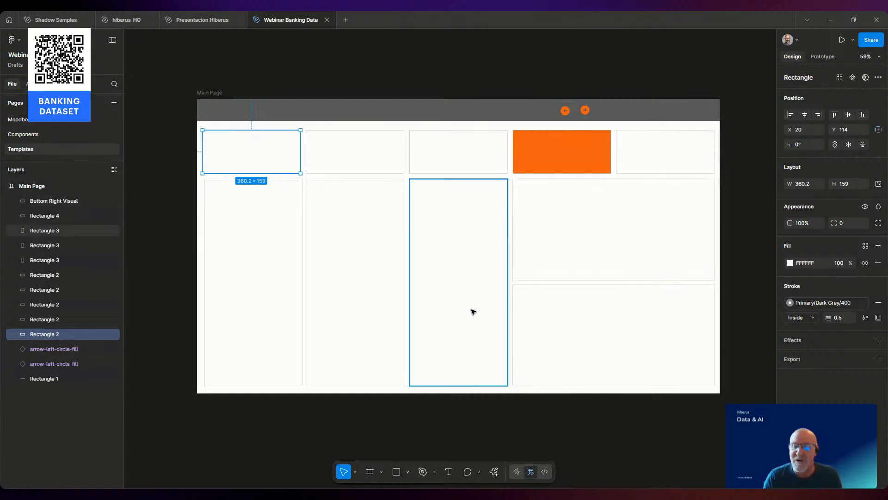
click(254, 303)
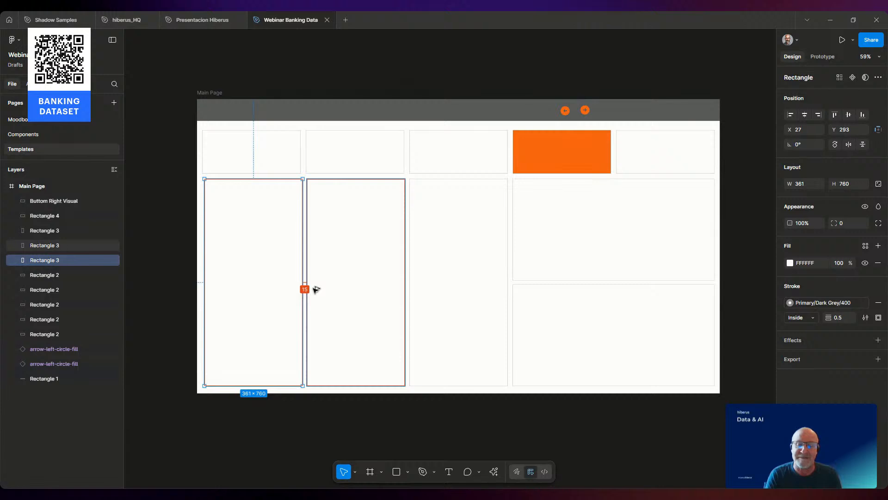
click(548, 266)
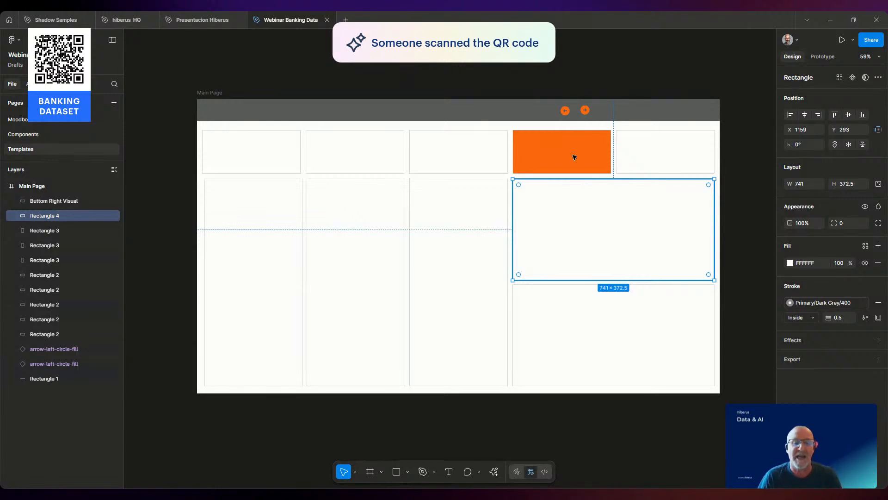
Try removing all placeholder rectangles from the Main Page frame, leaving only the two arrow icons, and bring the rectangles back.
click(212, 130)
drag(162, 119, 725, 380)
key(Delete)
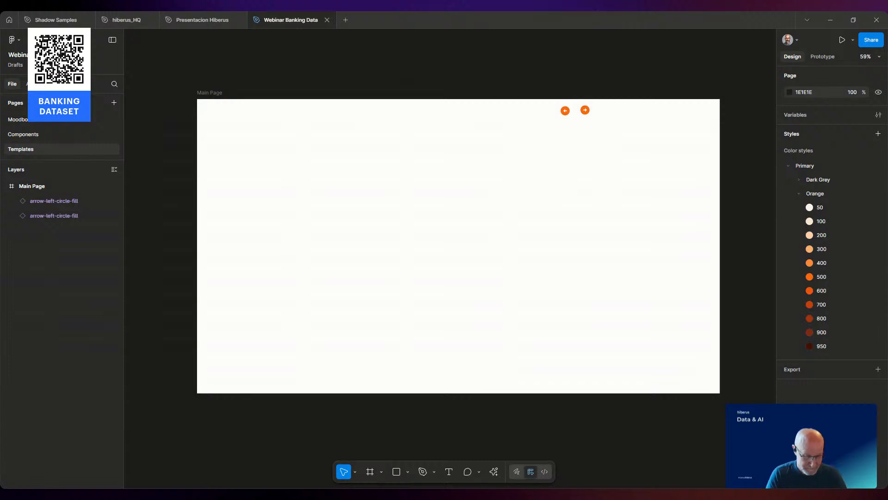
key(ctrl+v)
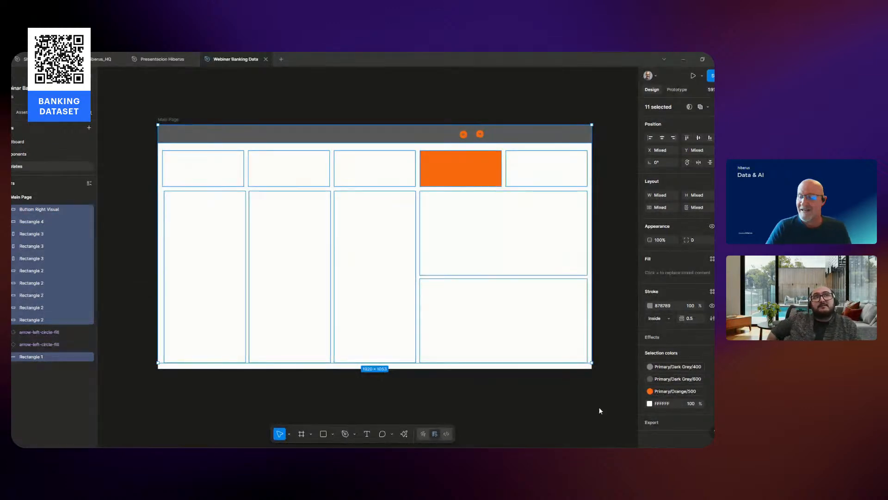
click(553, 404)
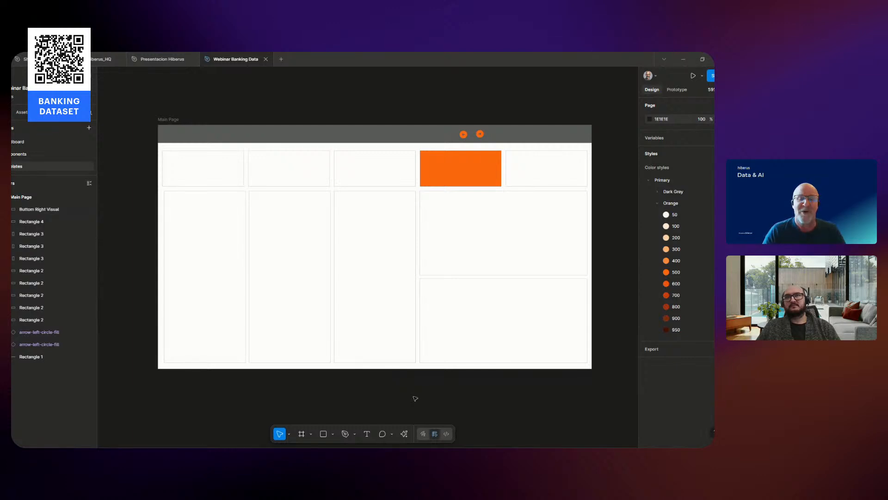
click(184, 218)
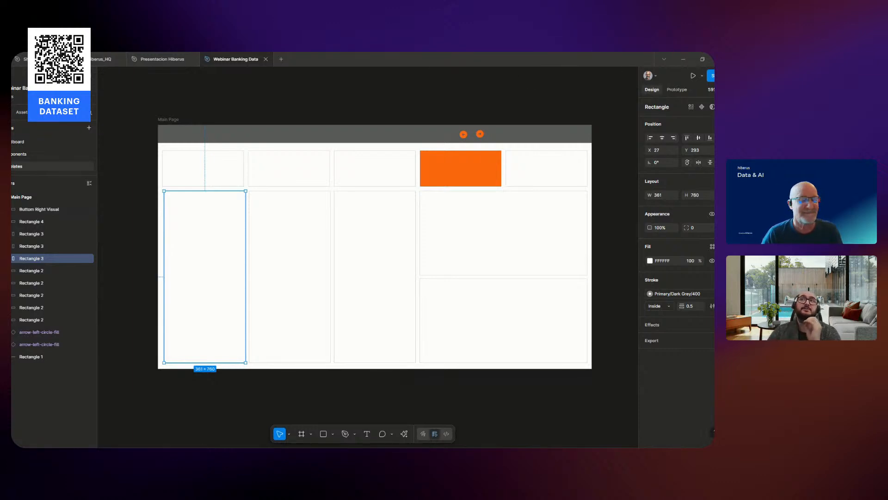
click(168, 121)
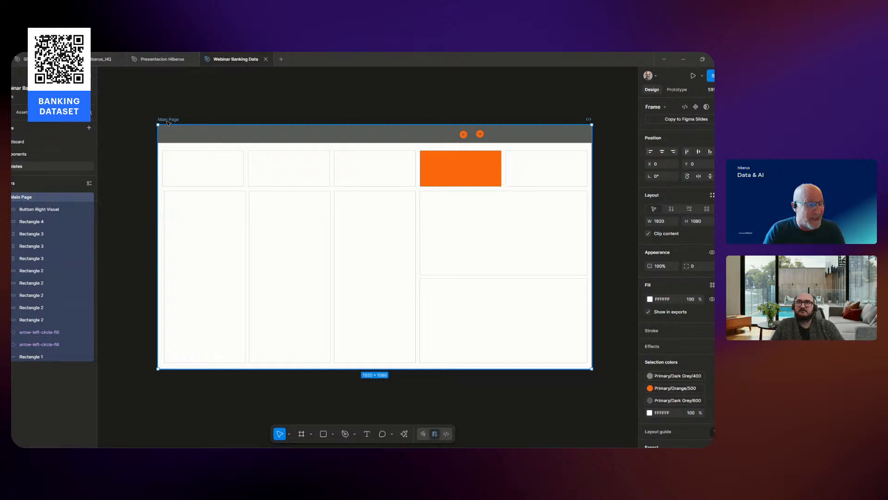
click(178, 233)
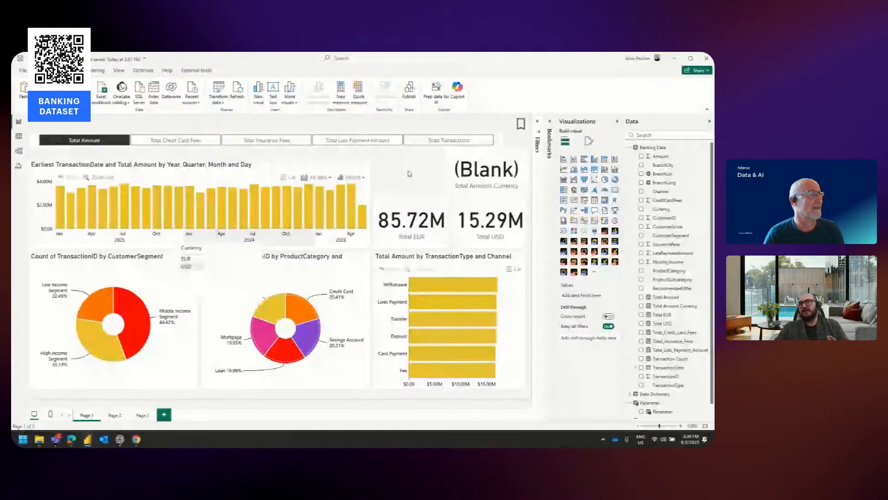
In Power BI, examine the Banking Data table's Currency filter values and Amount column, and return to the report.
click(18, 138)
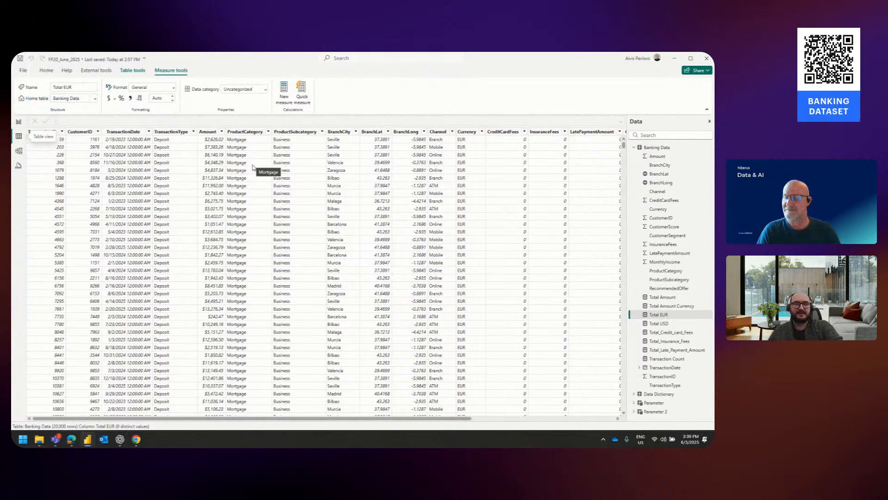
click(20, 127)
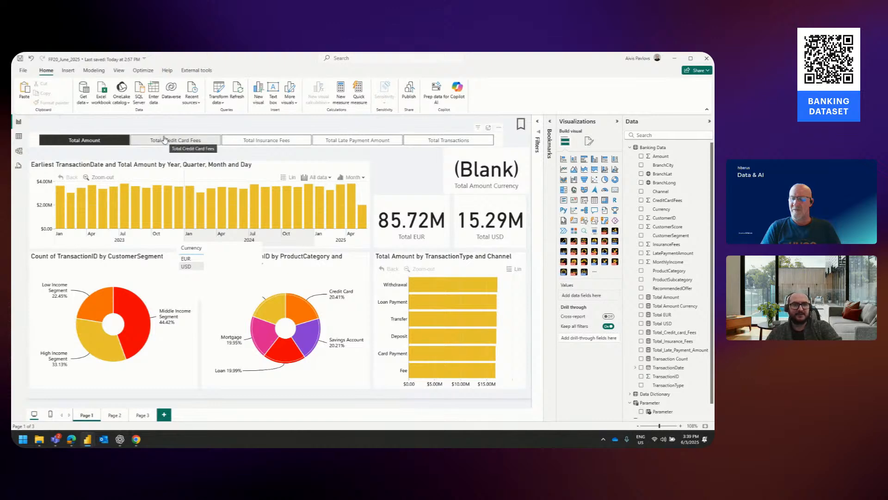
click(19, 136)
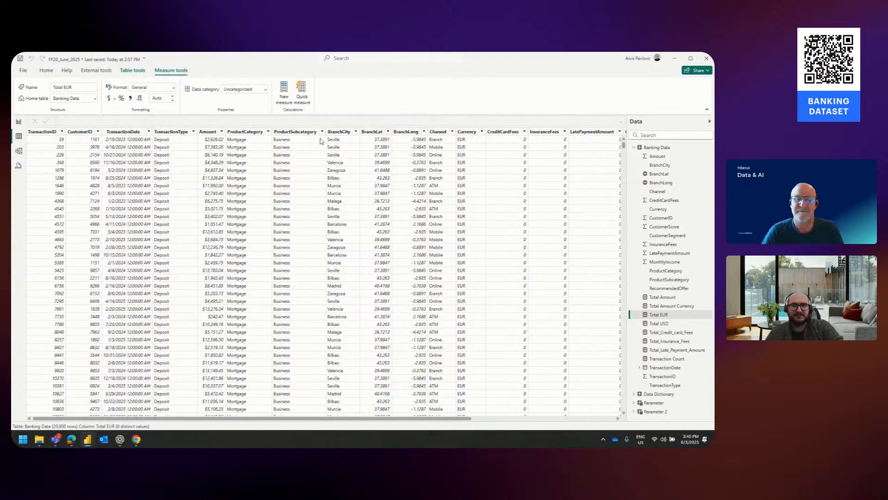
click(479, 132)
click(482, 132)
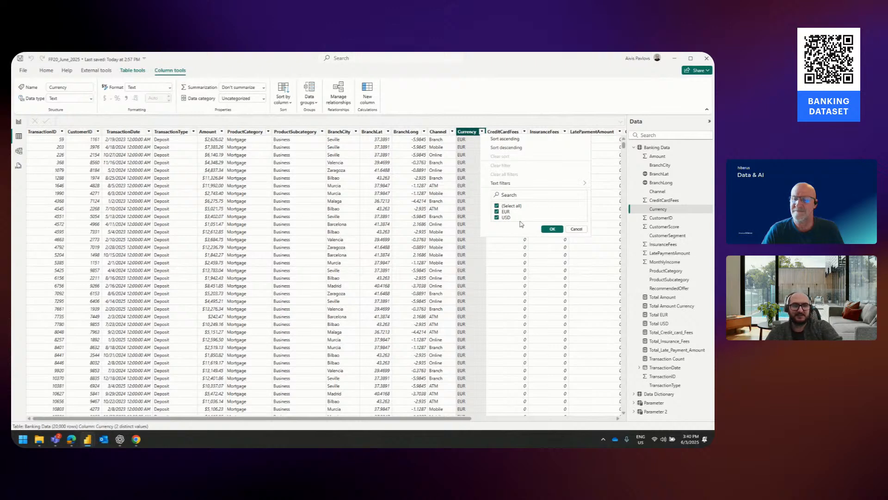
click(578, 230)
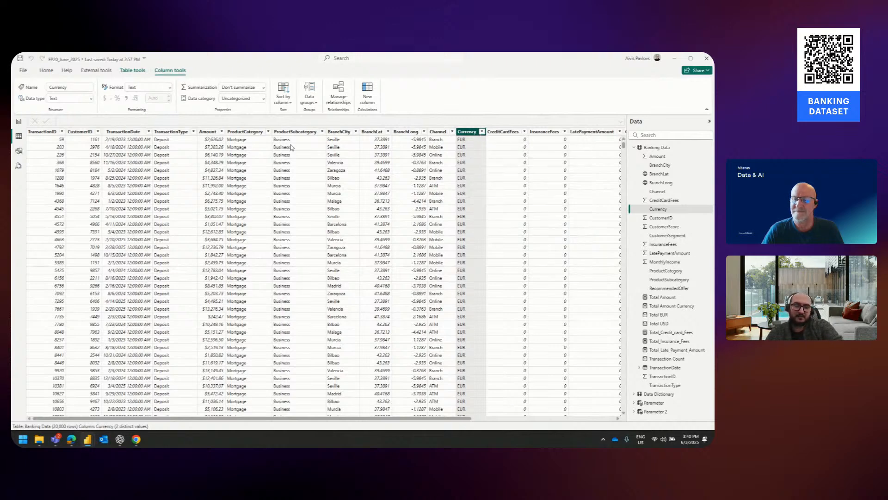
click(213, 140)
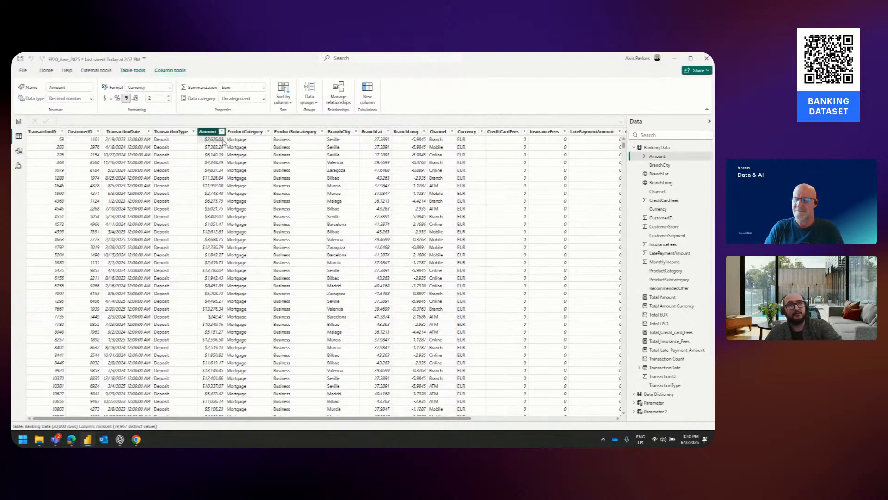
click(19, 121)
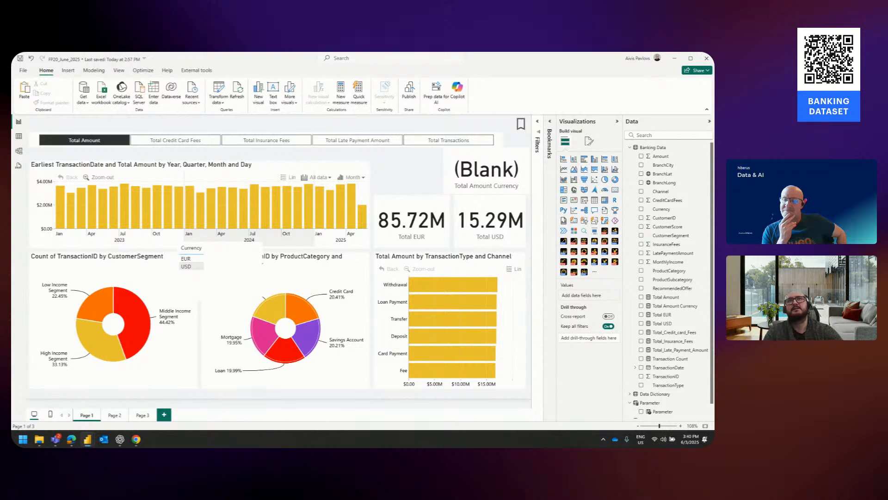
Check the USD to EUR exchange rate in the browser and return to the Power BI report.
drag(253, 53, 295, 92)
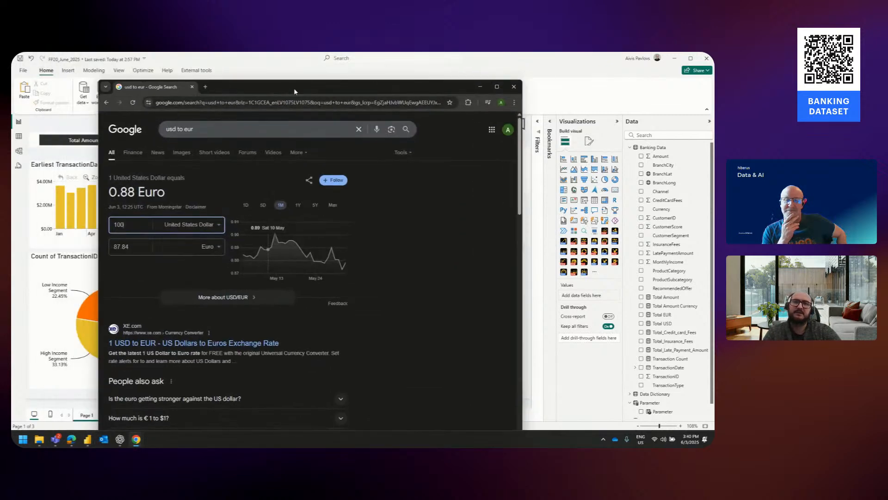
double_click(294, 91)
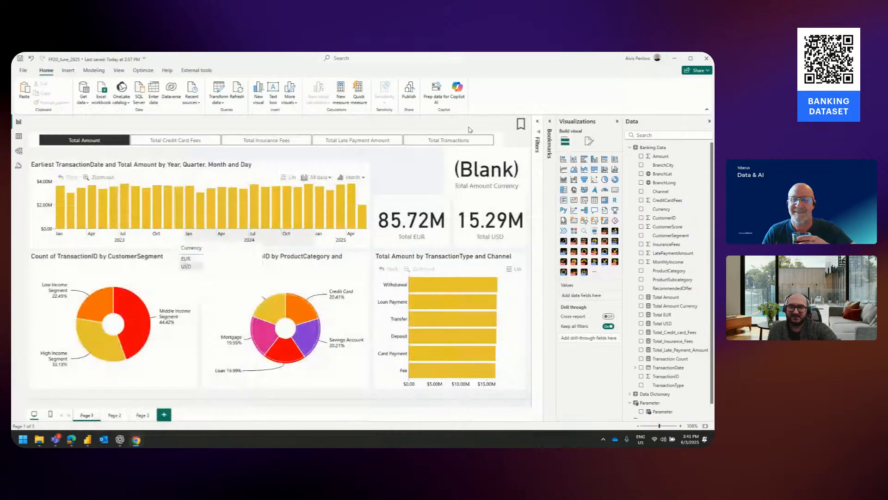
click(673, 59)
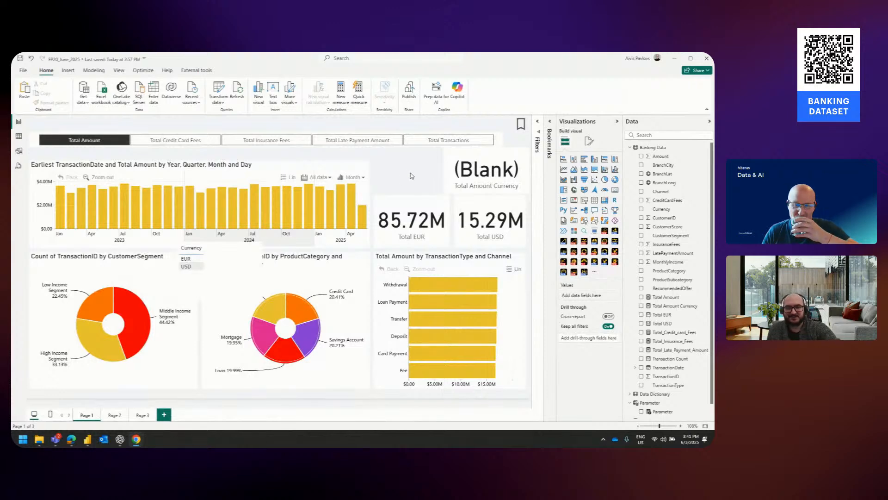
Examine the formulas of the Total EUR, Total USD and Total Amount measures behind the cards on Page 3.
click(143, 415)
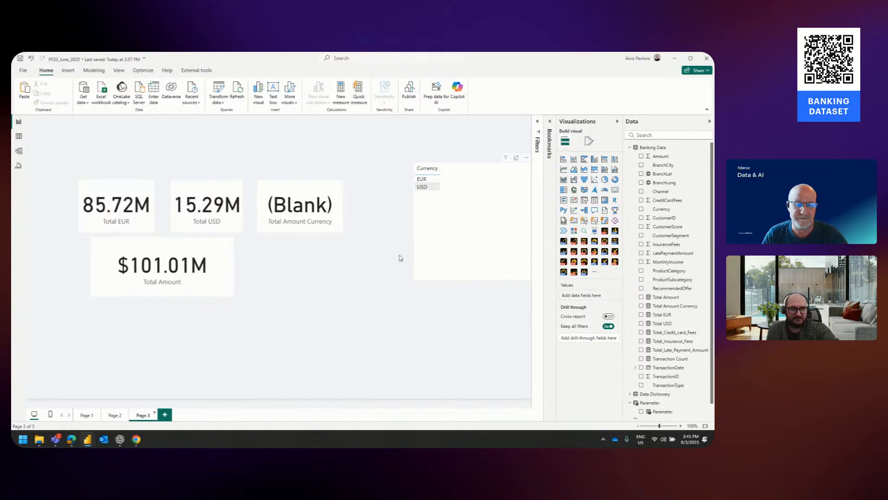
click(116, 205)
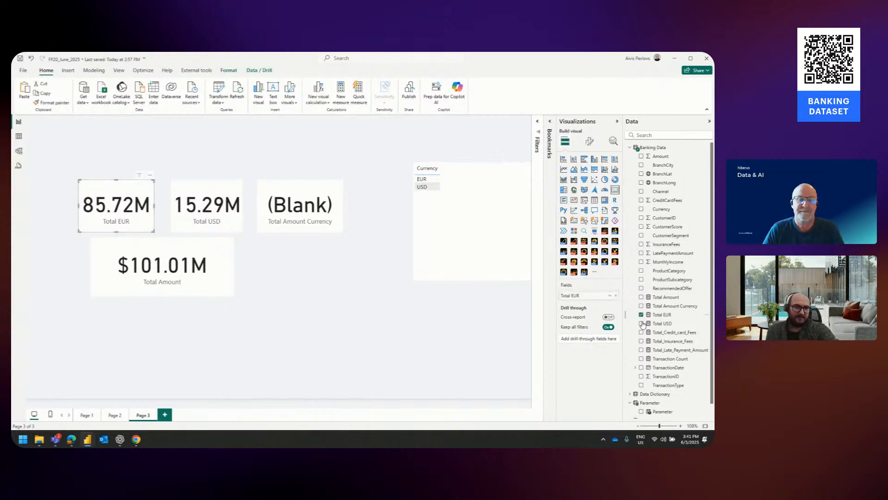
click(670, 315)
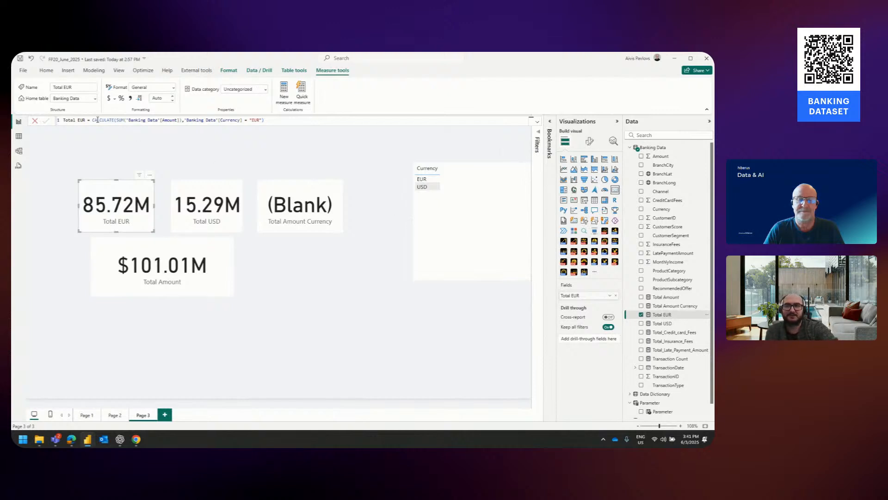
click(662, 323)
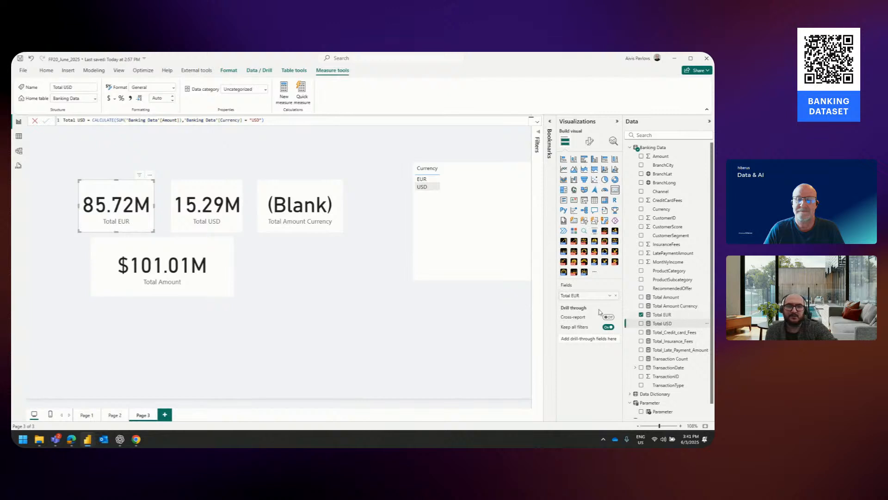
click(215, 210)
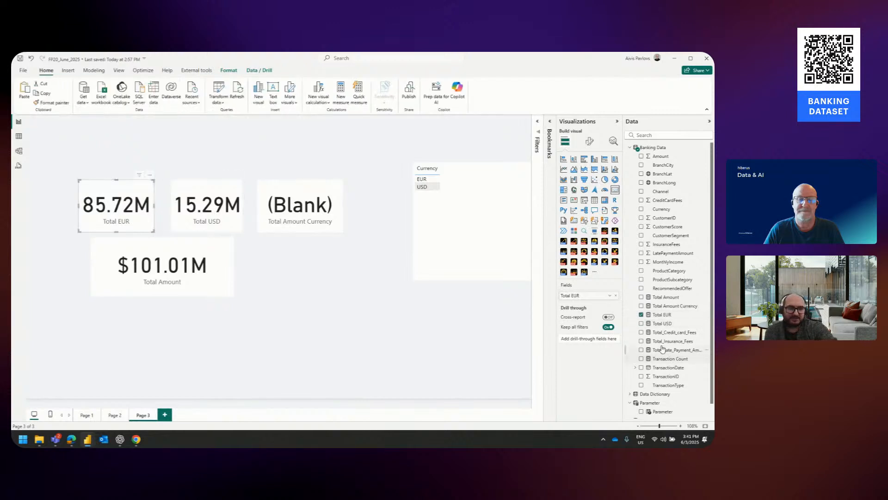
click(662, 323)
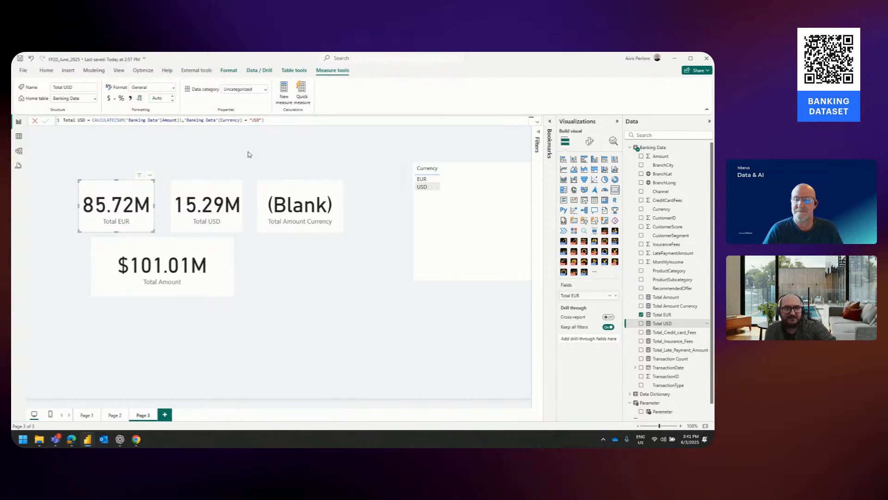
click(200, 245)
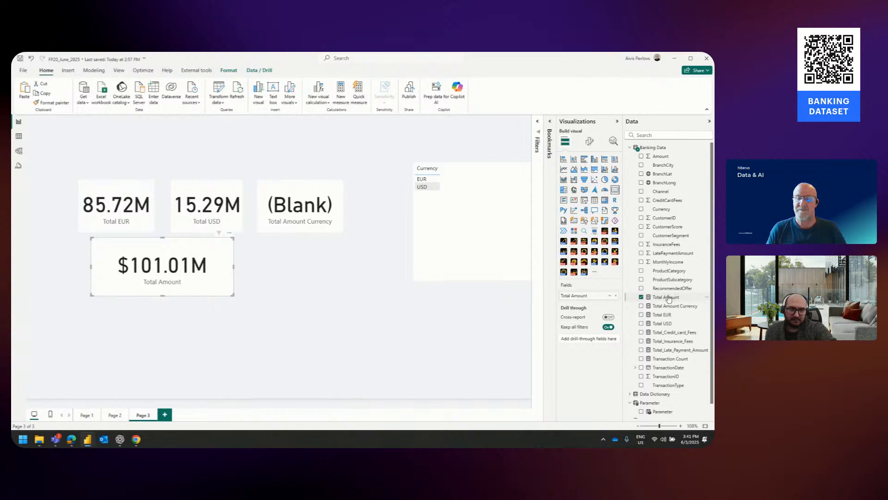
click(652, 297)
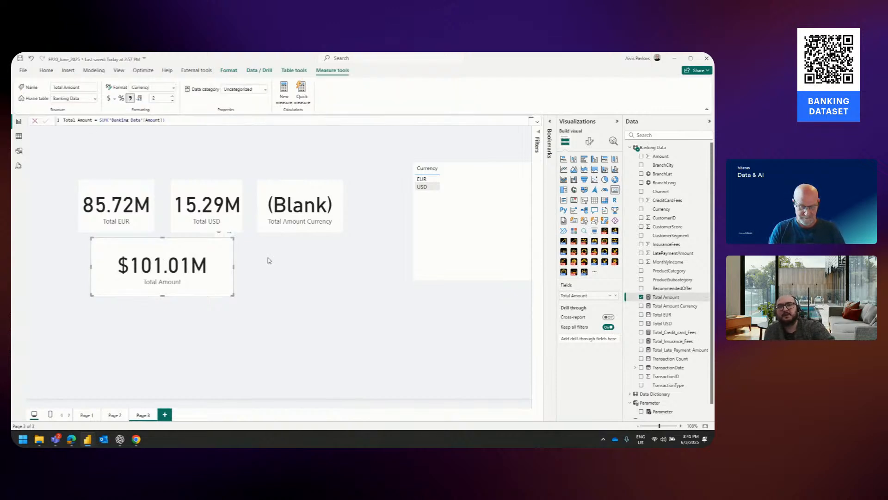
Test the Total Amount Currency card on Page 3 by filtering the Currency table to USD and EUR, and clear the filter.
click(318, 212)
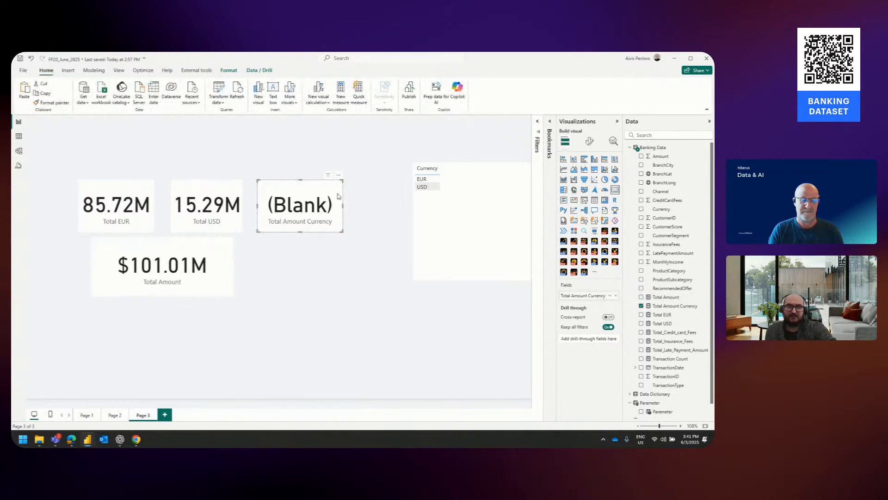
click(424, 179)
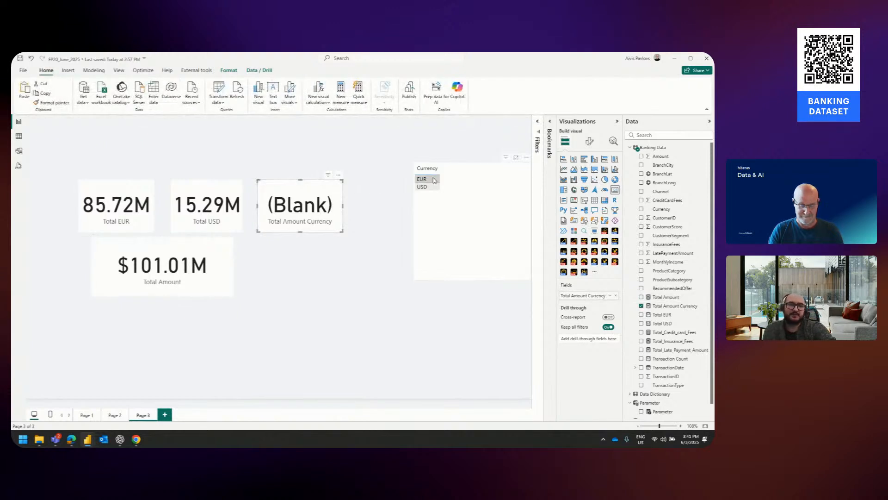
click(425, 187)
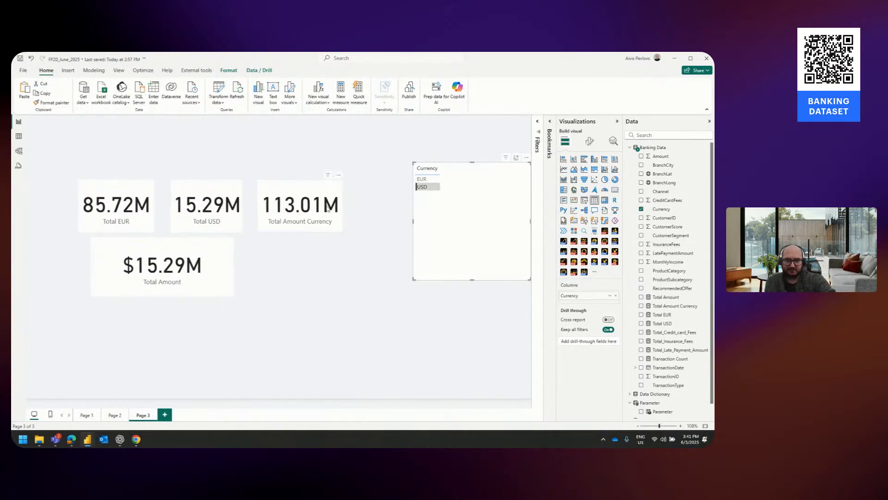
click(423, 179)
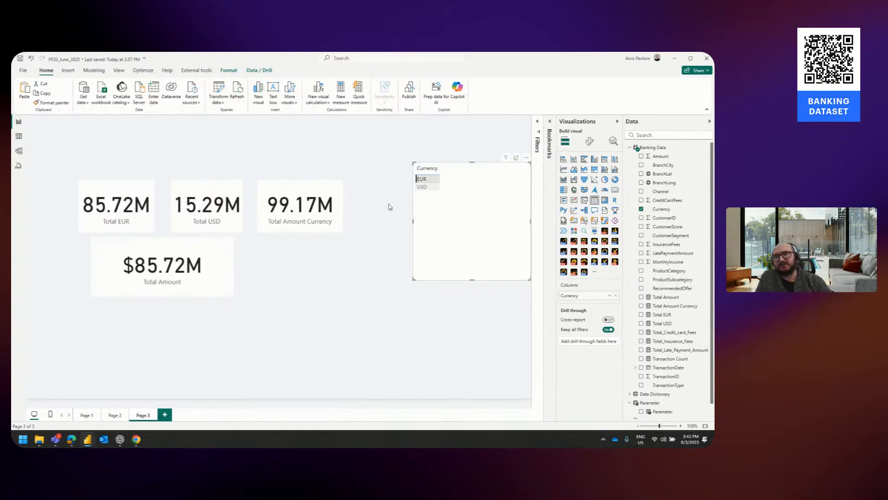
click(422, 179)
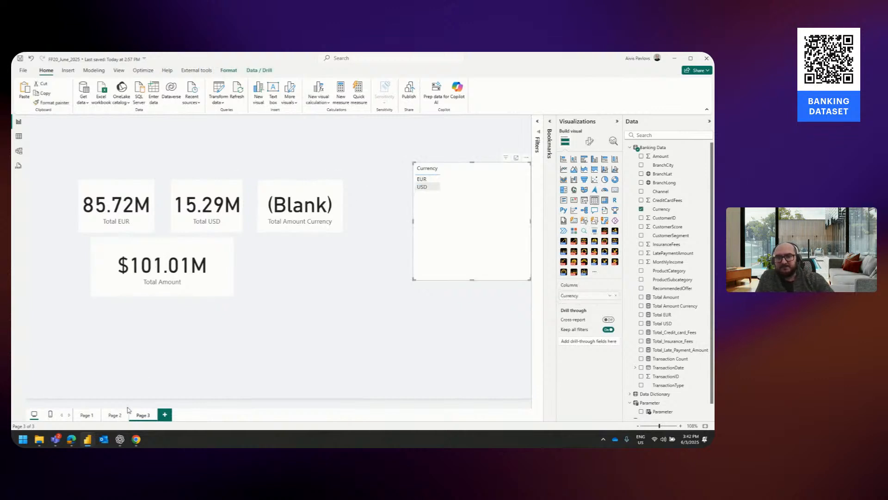
Delete the Currency table visual that overlaps the charts on Page 1.
click(84, 416)
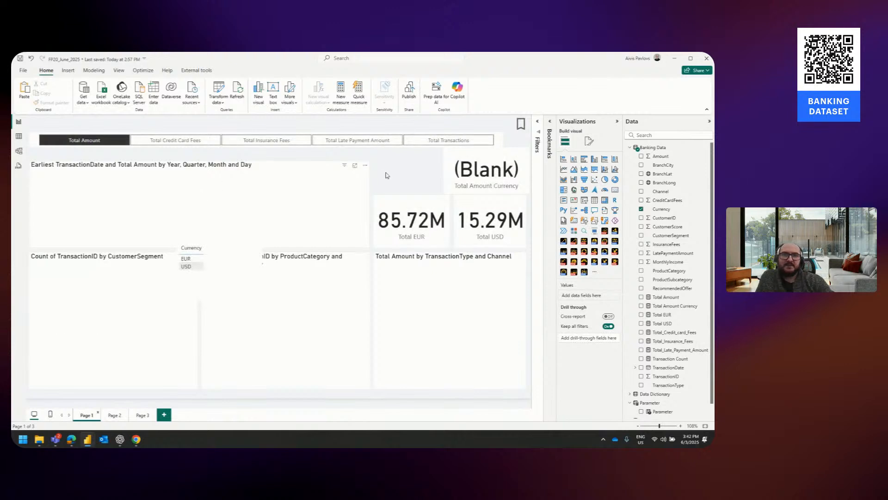
click(223, 261)
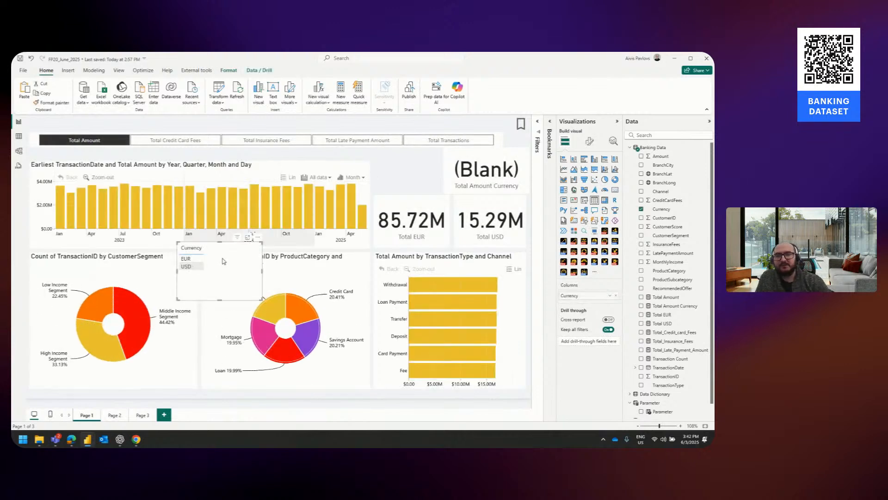
key(Delete)
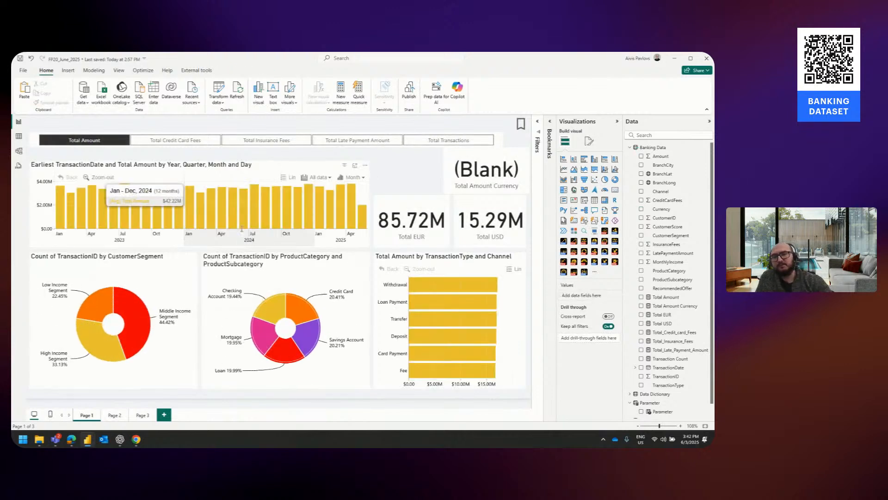
Examine the fields of the ProductCategory donut chart and the values of the TransactionType and Channel bar chart on Page 1.
click(322, 261)
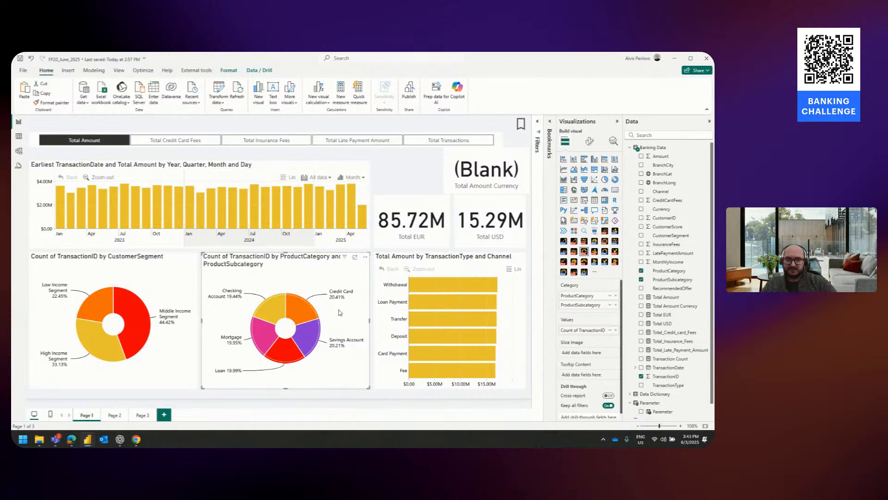
click(437, 264)
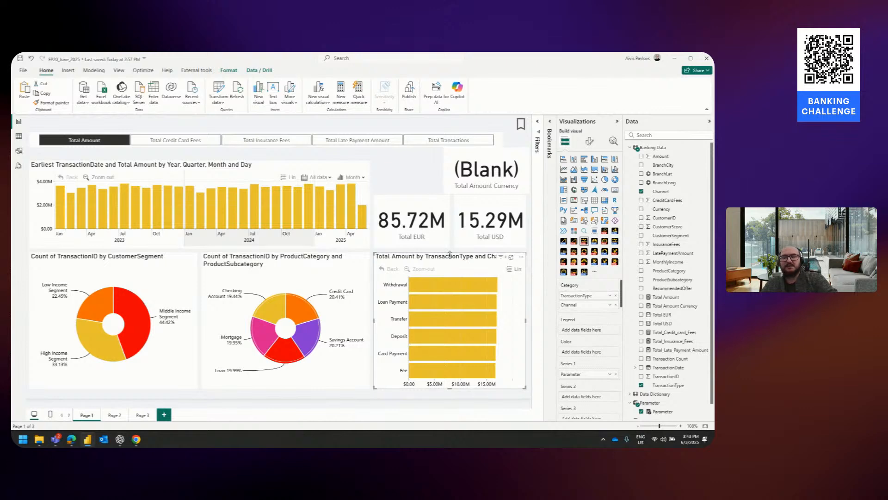
mouse_move(501, 286)
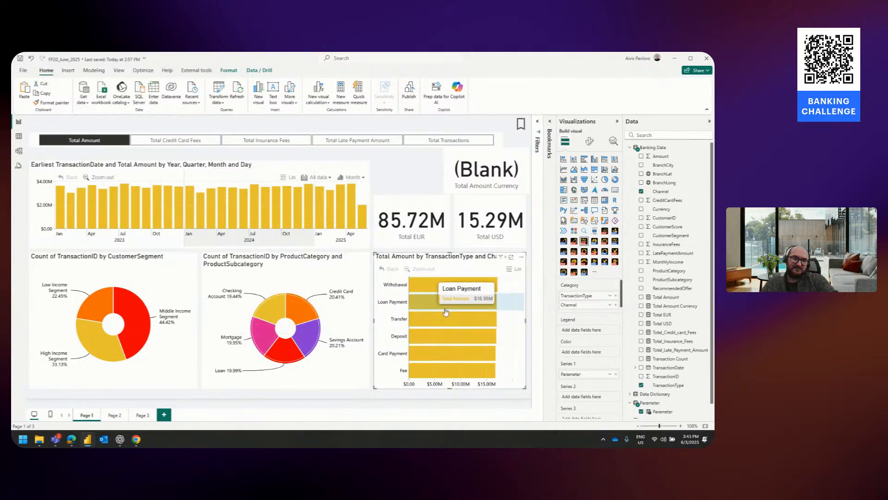
Try a Floating zero line on the primary X-axis of the TransactionType and Channel bar chart, and set it back to Visible.
click(530, 354)
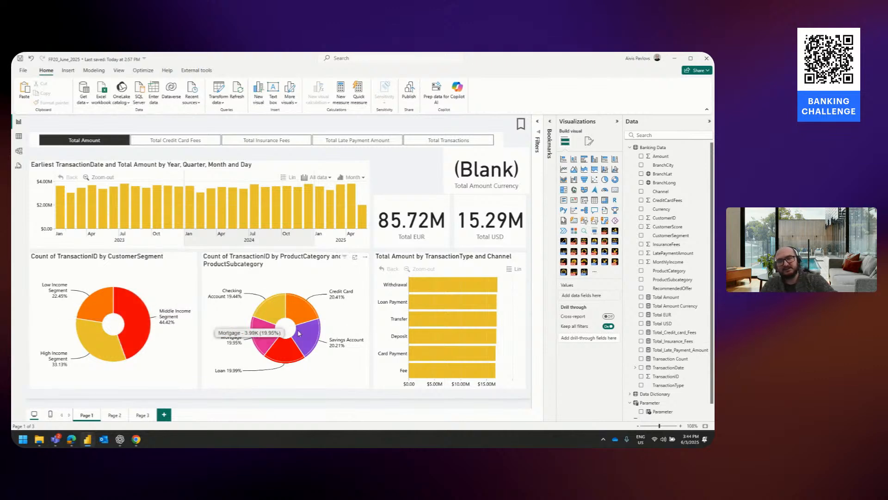
click(266, 316)
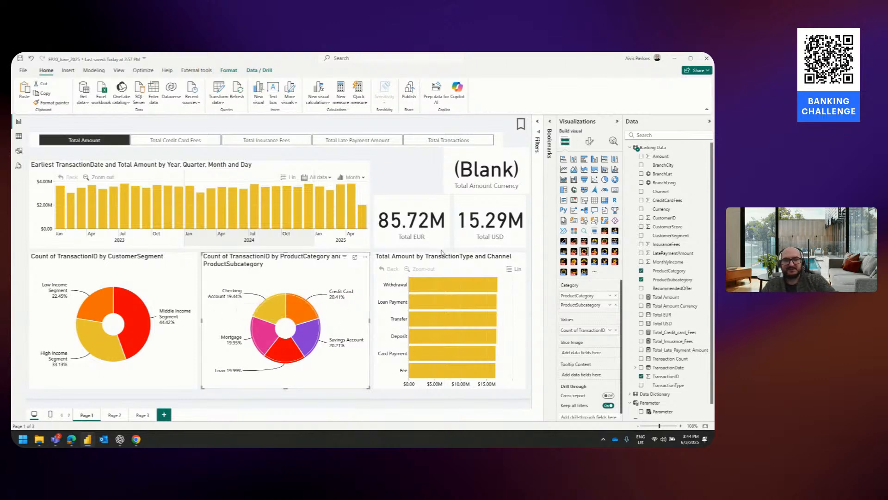
click(435, 262)
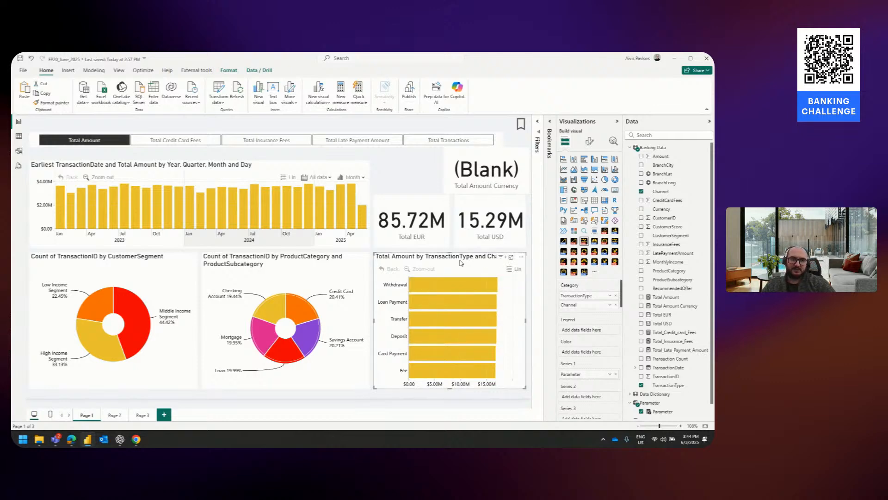
click(590, 141)
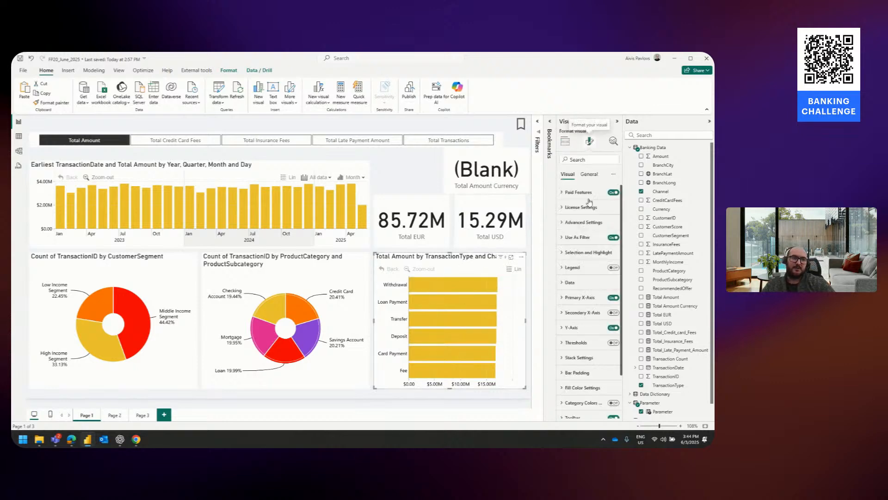
click(584, 298)
scroll(582, 305, down, 5)
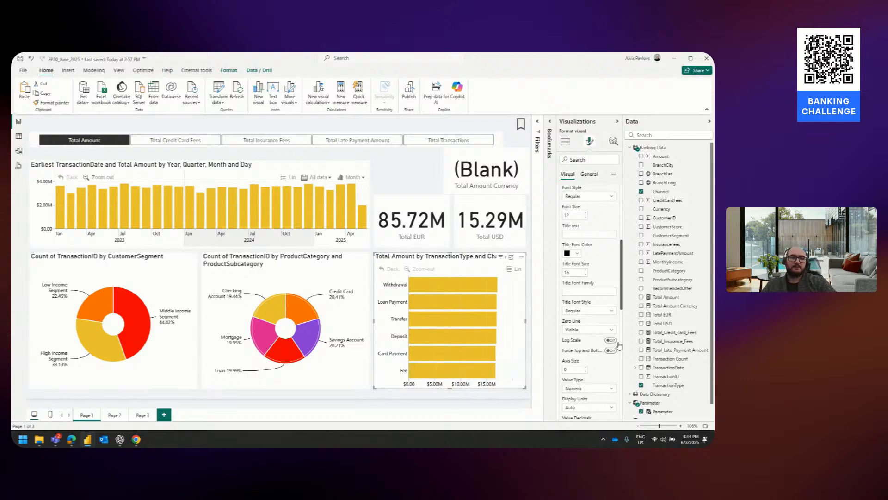
click(604, 331)
click(574, 356)
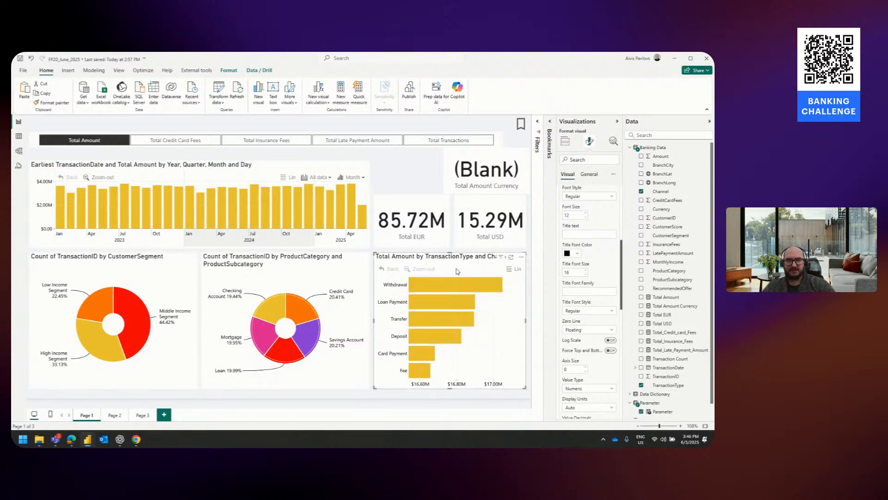
click(592, 332)
click(586, 343)
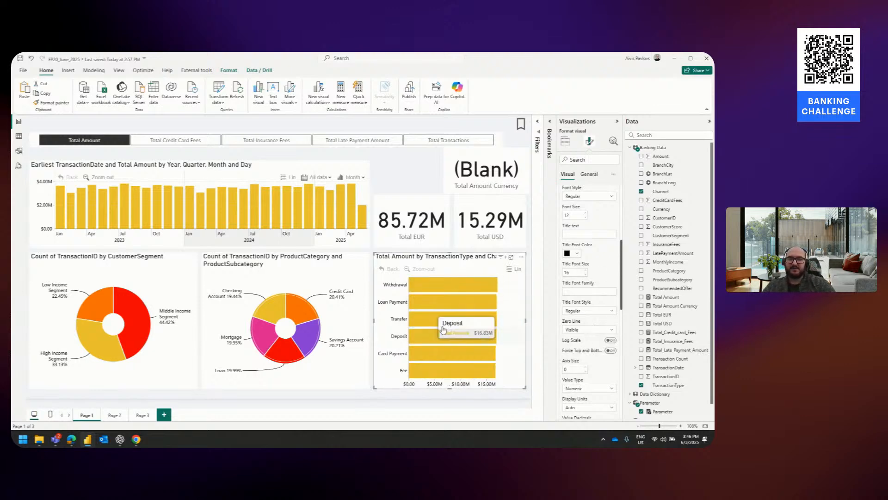
click(412, 181)
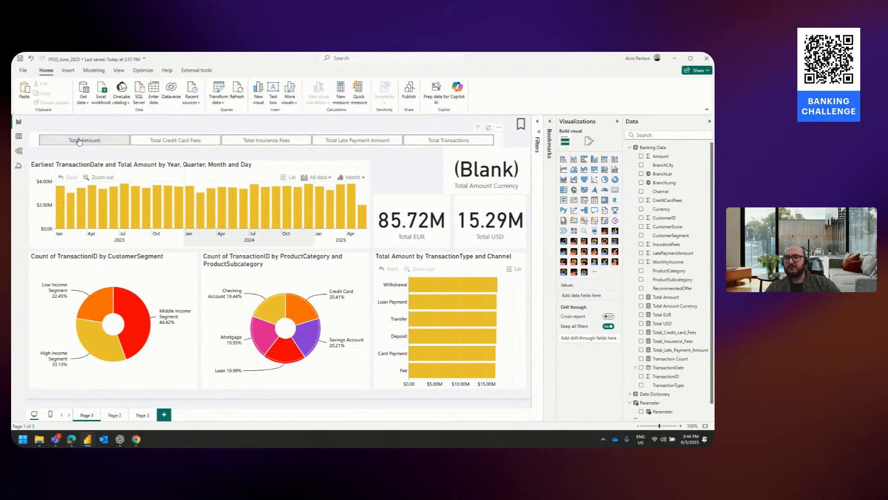
Examine the columns of the Banking Data table in Table view through RecommendedOffer, and return to the report.
click(19, 136)
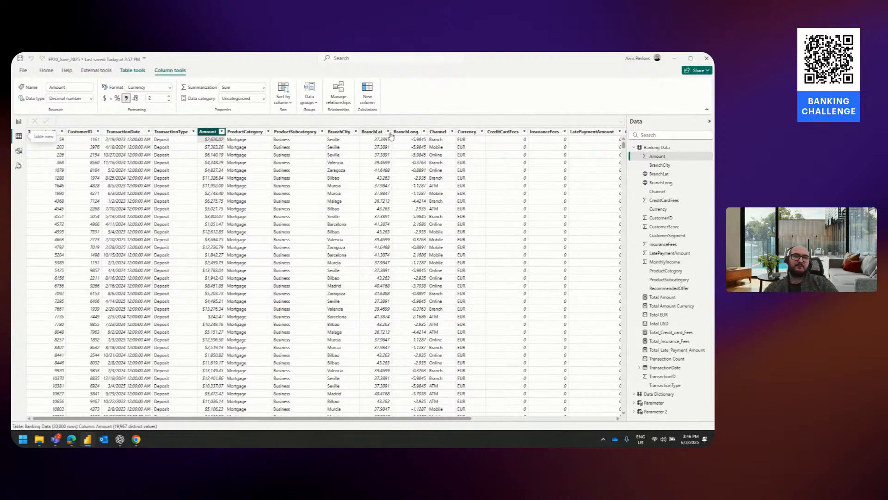
drag(393, 418, 535, 419)
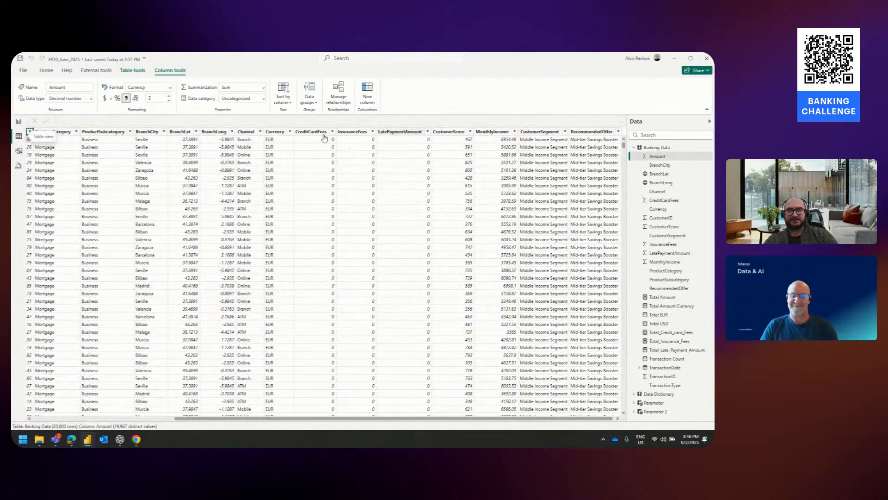
click(18, 122)
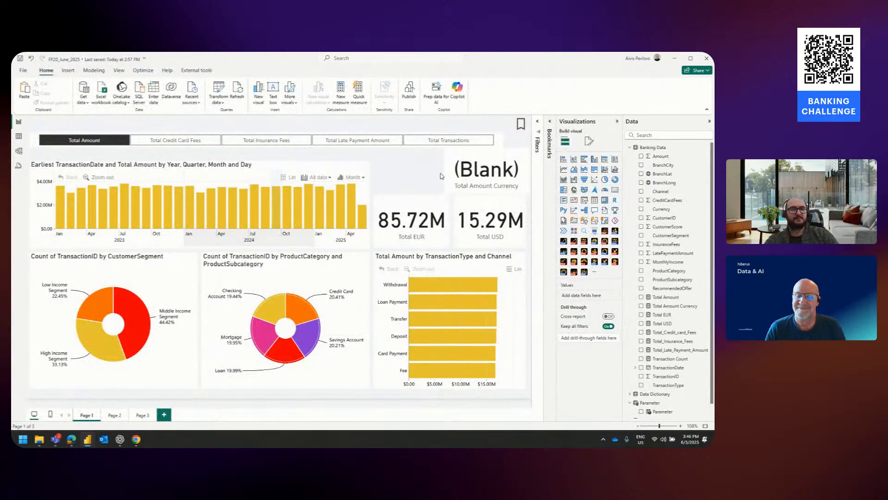
Test the measure slicer on Page 1 with Total Credit Card Fees, Total Insurance Fees, Total Late Payment Amount and Total Transactions.
click(190, 167)
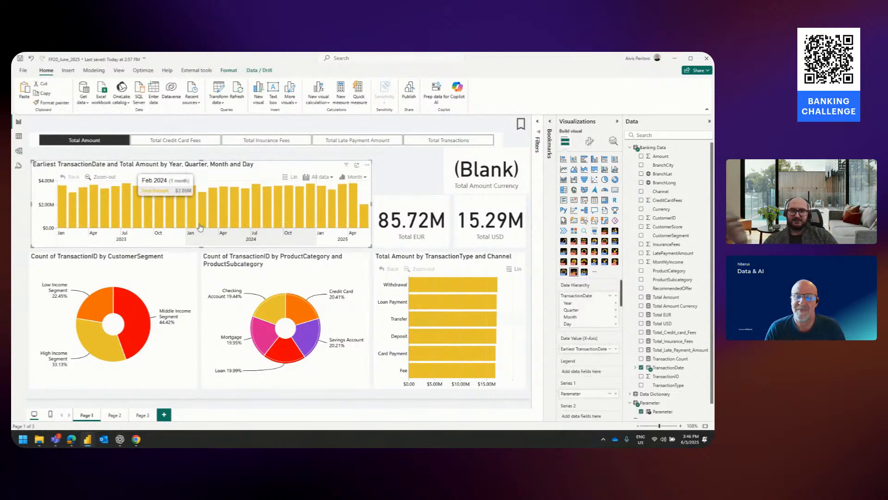
click(154, 139)
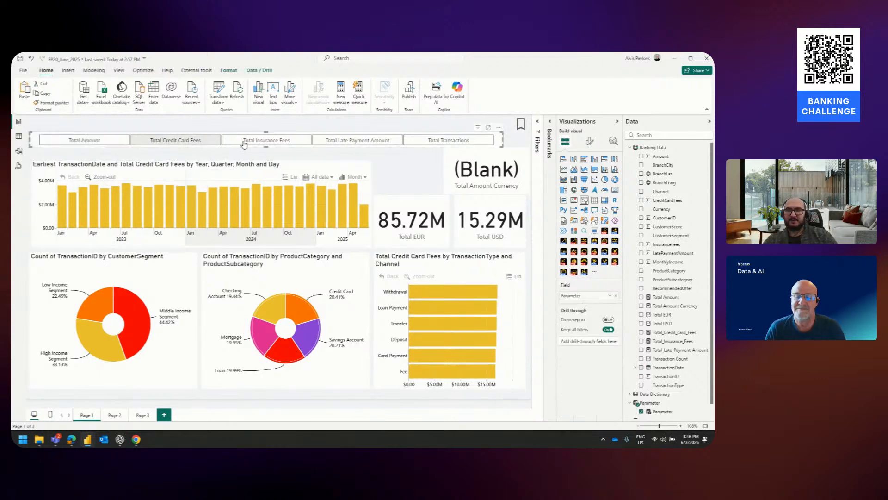
click(262, 141)
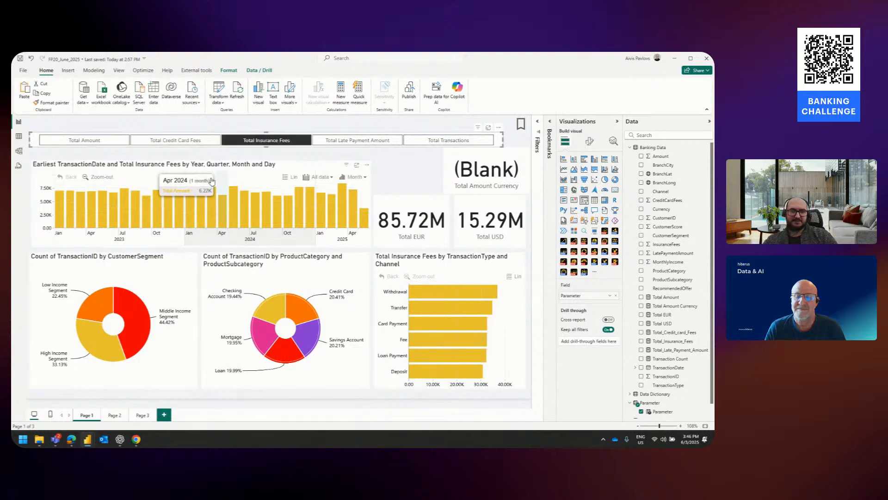
click(355, 140)
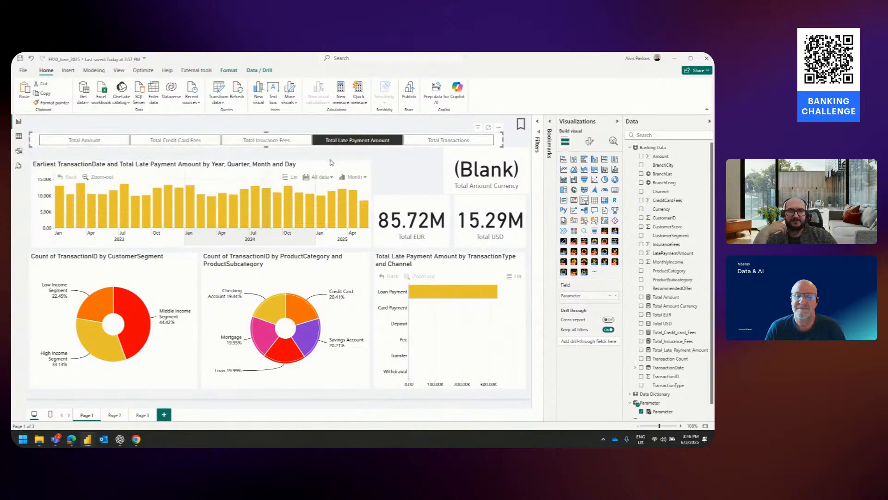
click(279, 141)
click(424, 143)
click(395, 177)
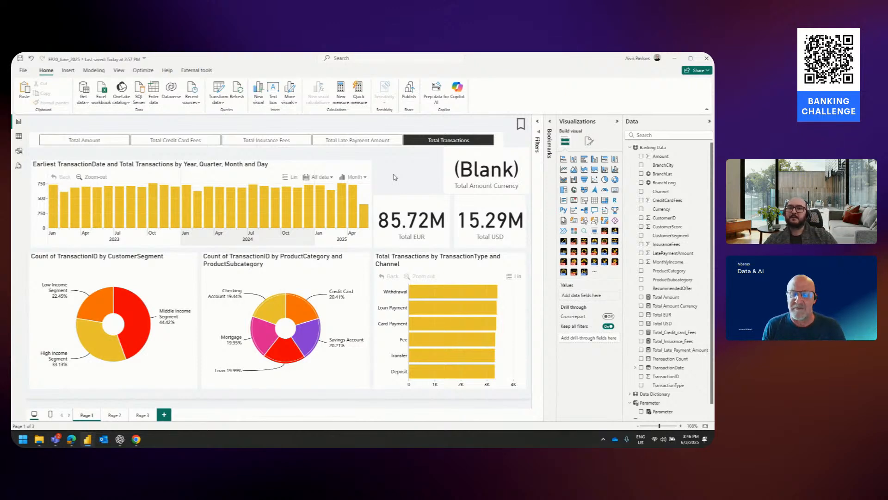
Replace TransactionType and Channel with ProductCategory as the category of the bar chart on Page 1.
click(459, 262)
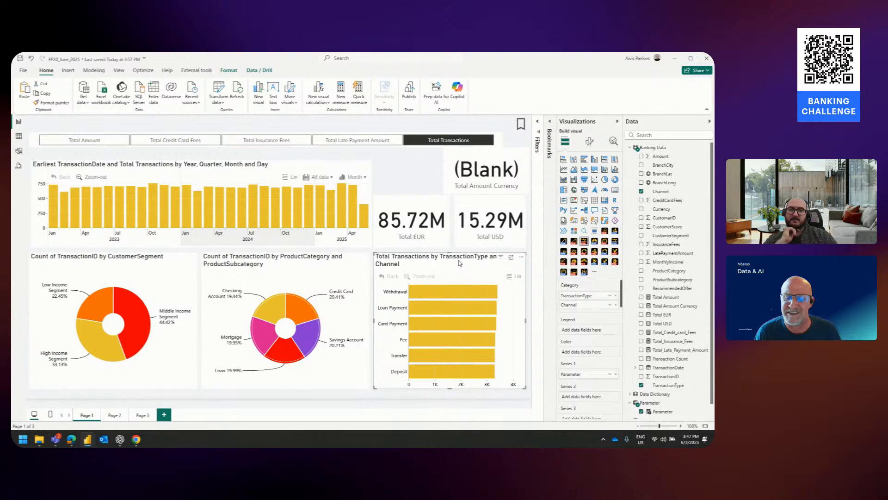
click(663, 138)
text(r)
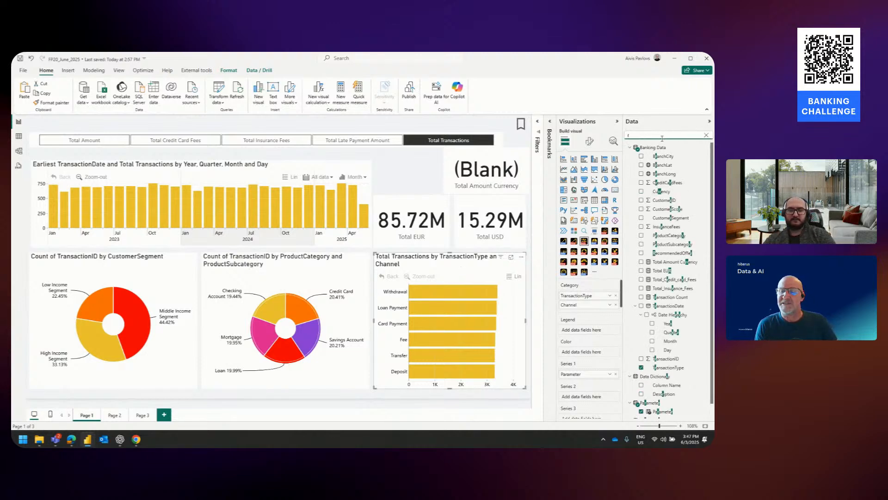
key(BackSpace)
text(pro)
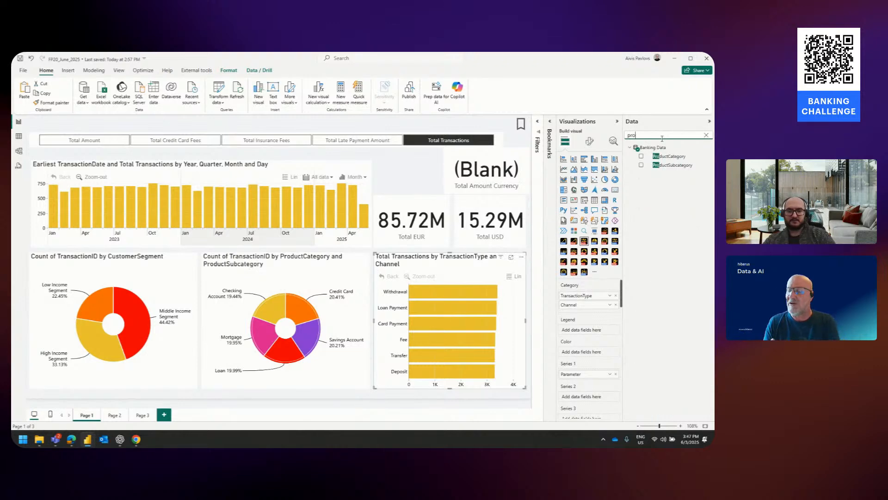
drag(672, 159, 583, 294)
click(616, 304)
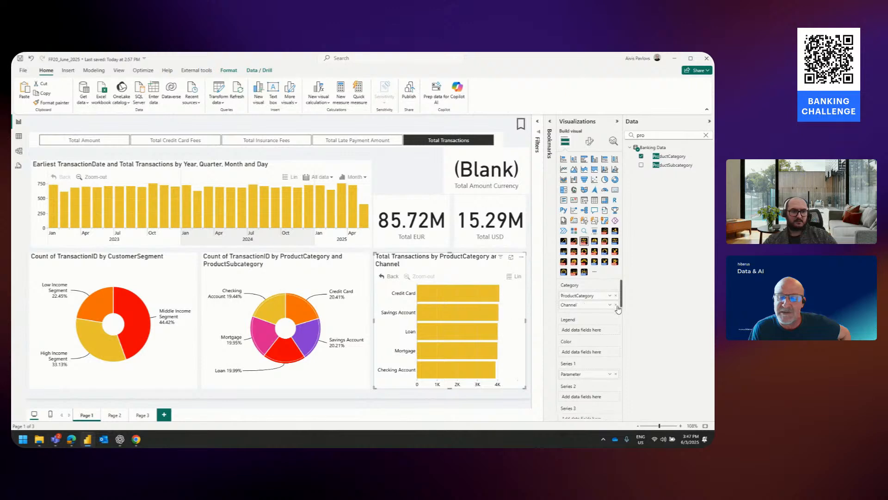
click(615, 304)
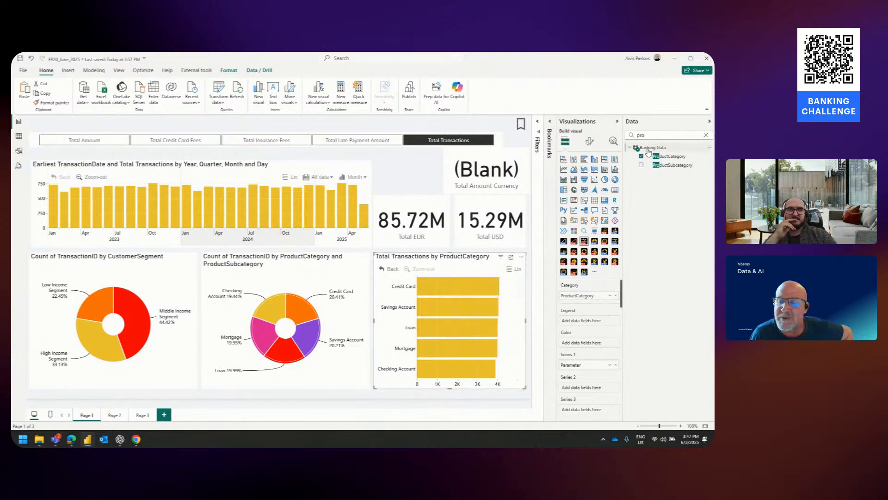
Add ProductSubcategory to the bar chart's categories as the drill-down level below ProductCategory.
drag(674, 165, 590, 295)
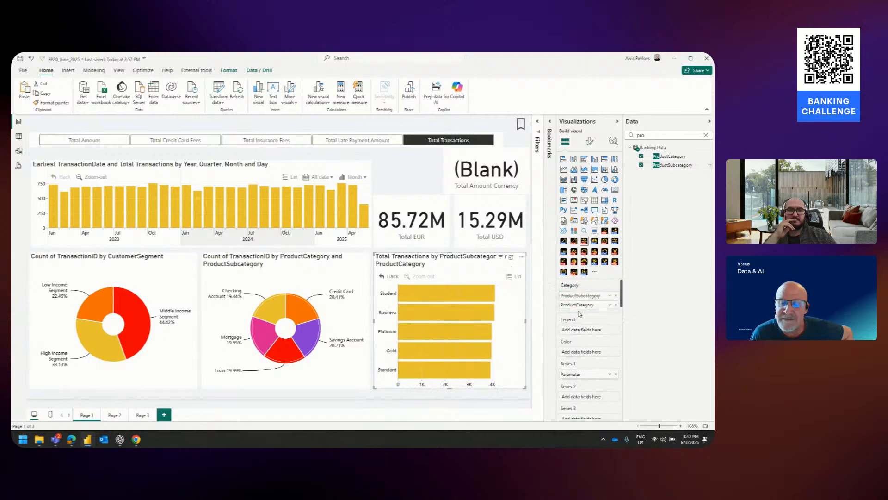
mouse_move(479, 368)
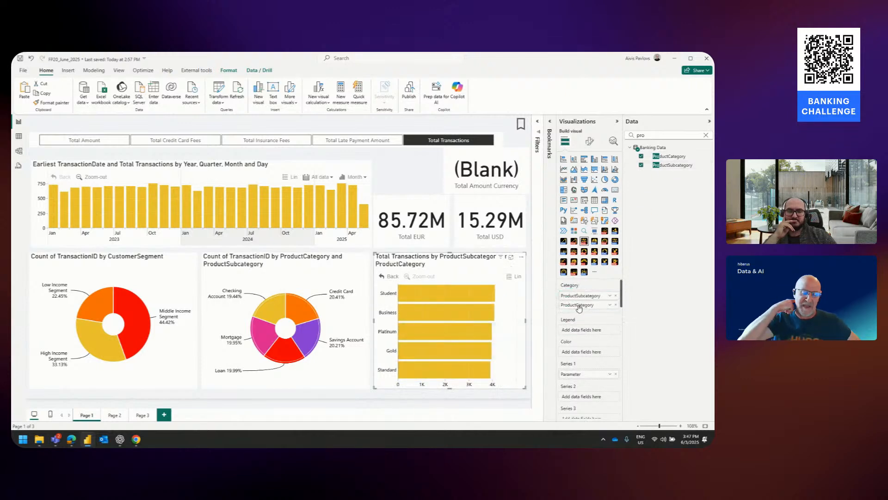
drag(579, 305, 583, 296)
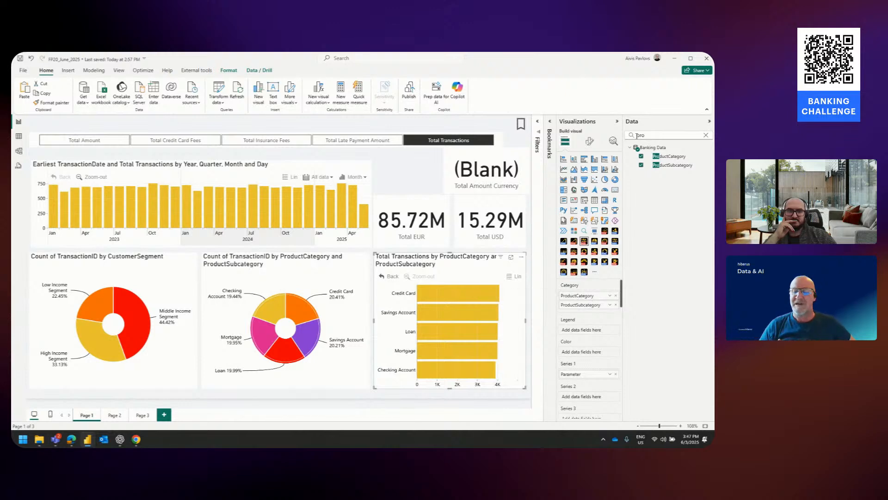
Try the Amount field as Series 1 of the bar chart, and remove it together with the ProductSubcategory category.
click(706, 135)
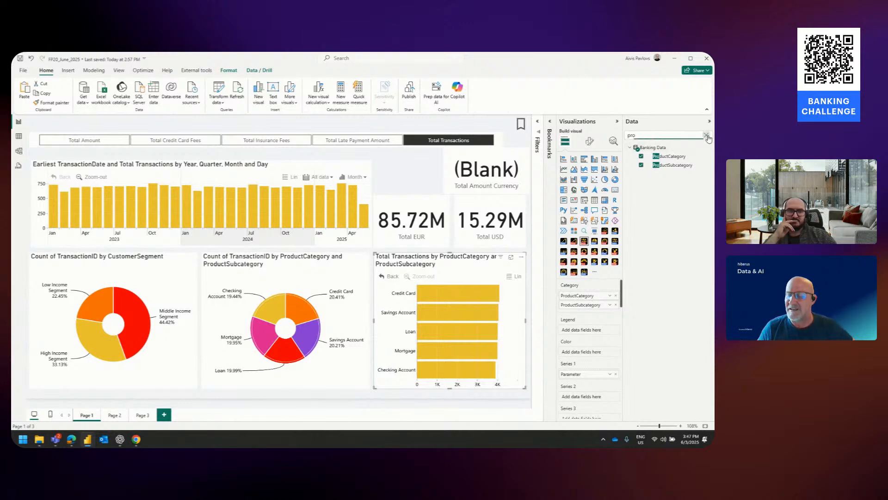
drag(660, 156, 584, 374)
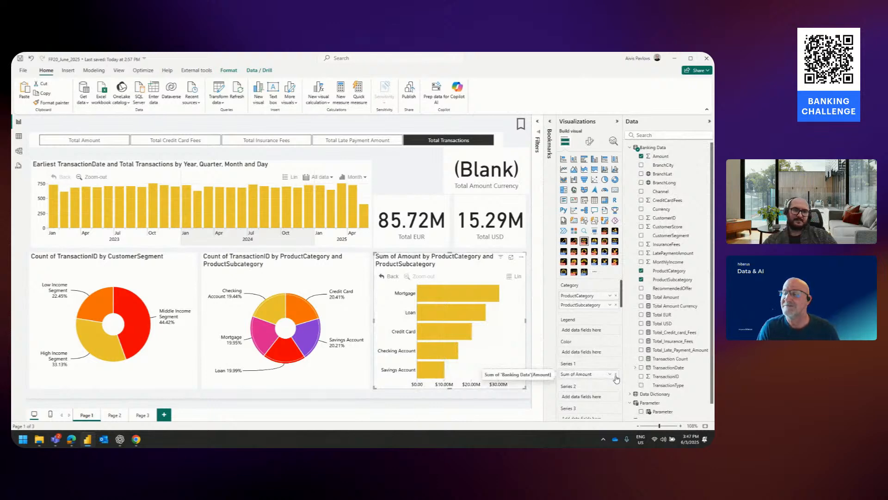
click(615, 374)
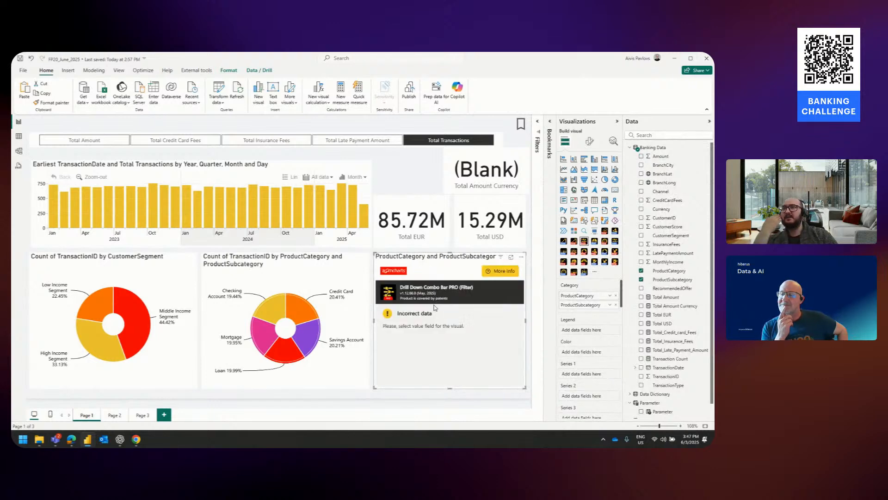
click(616, 305)
Try the Parameter field as Series 1 of the ProductCategory bar chart, check its aggregation options, and remove it.
drag(662, 411, 581, 365)
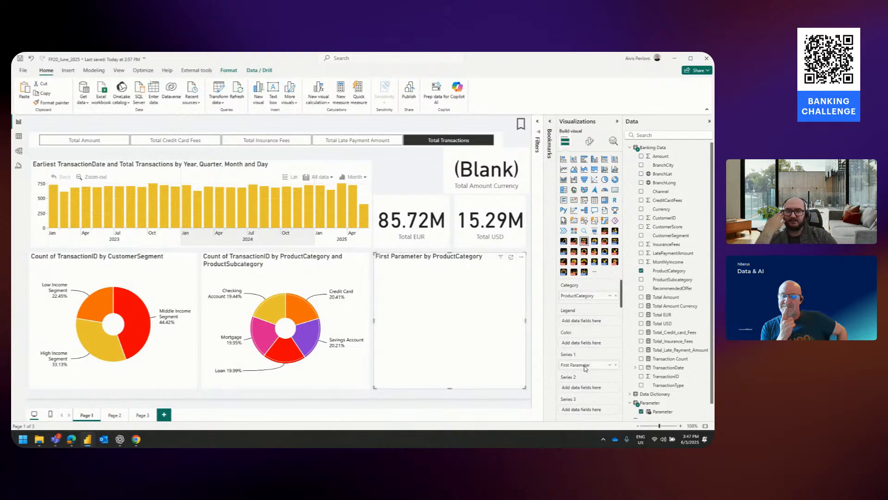
click(610, 366)
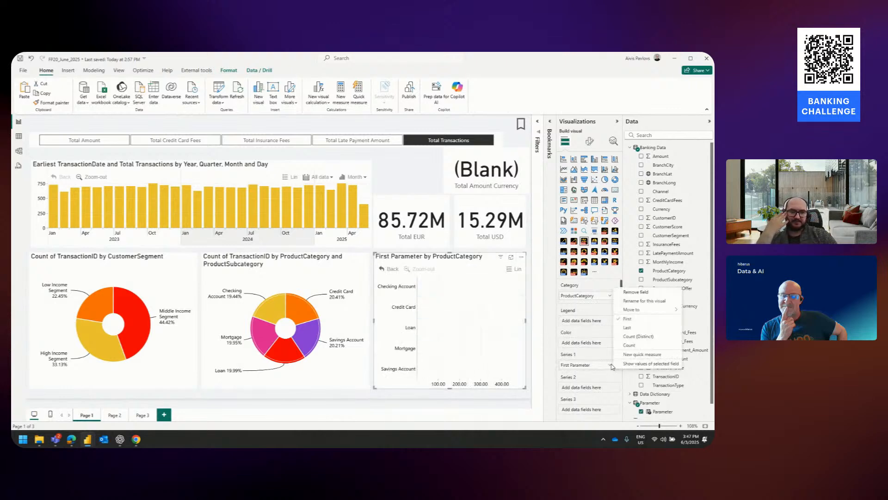
click(624, 384)
click(616, 365)
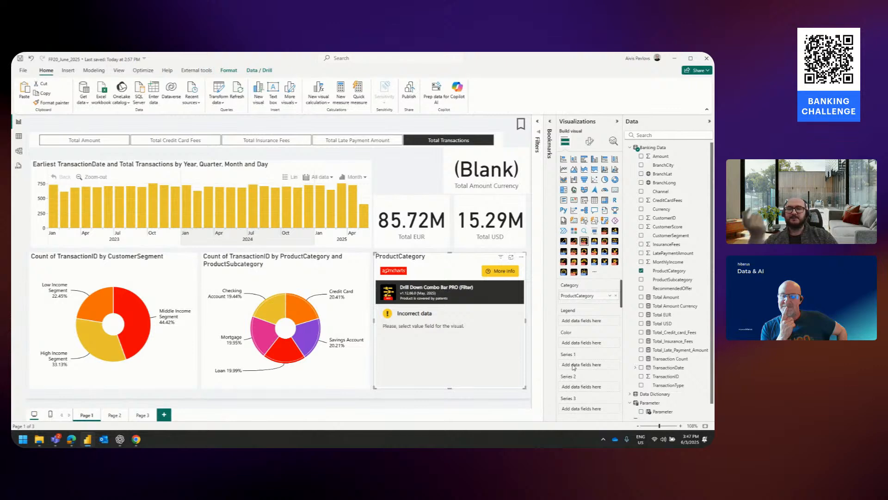
Add the Parameter field to Series 1 of the ProductCategory bar chart and make it show the values of the selected field.
drag(658, 411, 586, 368)
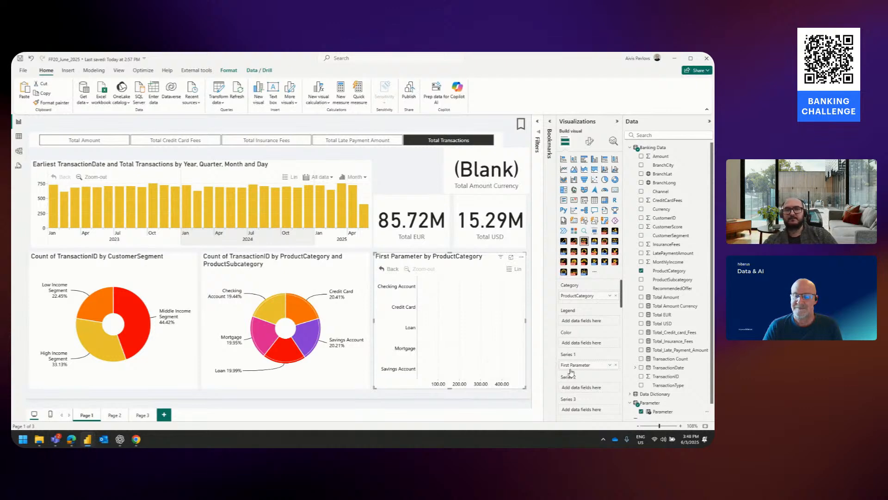
click(610, 367)
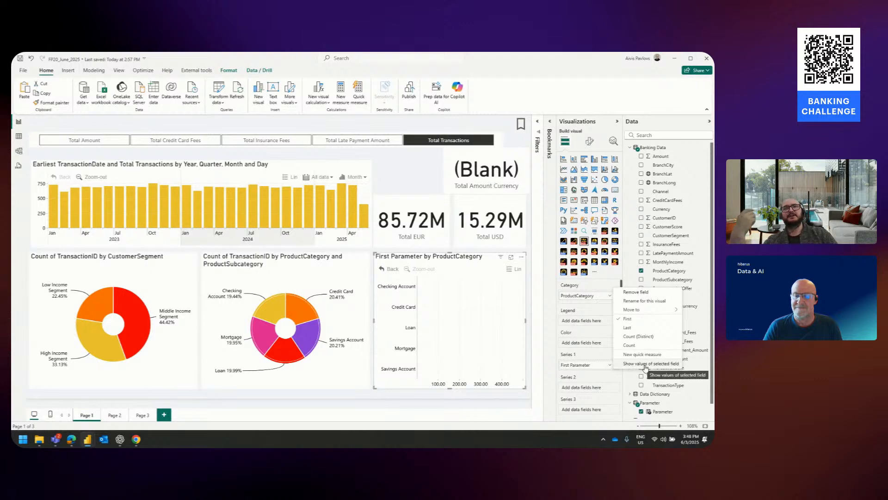
click(647, 364)
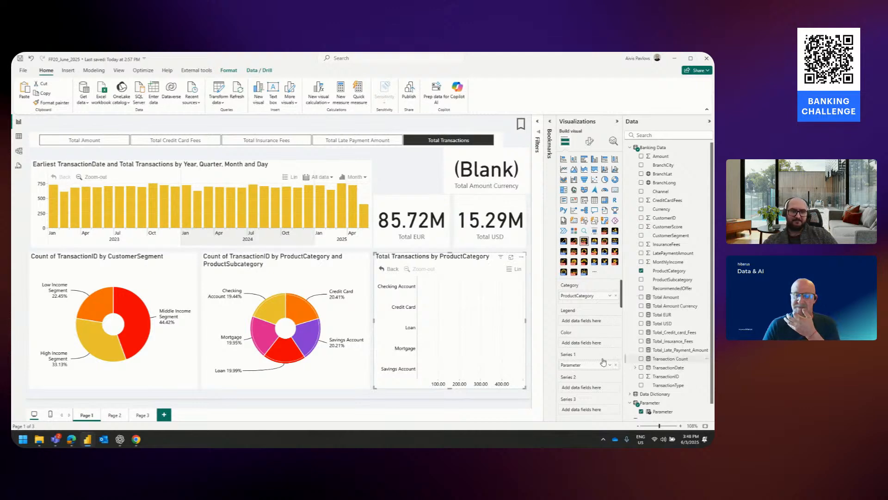
Test the ProductCategory bar chart with the slicer on Total Late Payment Amount, Total Insurance Fees, Total Credit Card Fees and Total Amount.
click(356, 140)
click(285, 140)
click(203, 140)
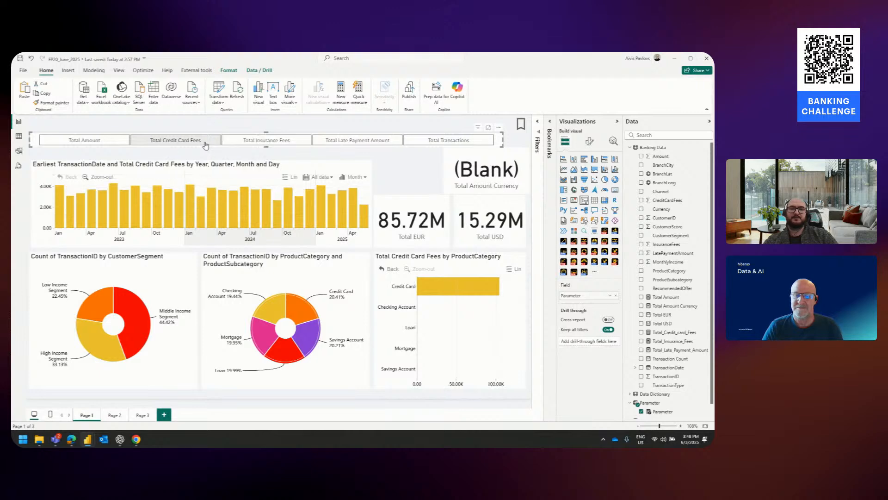
click(113, 140)
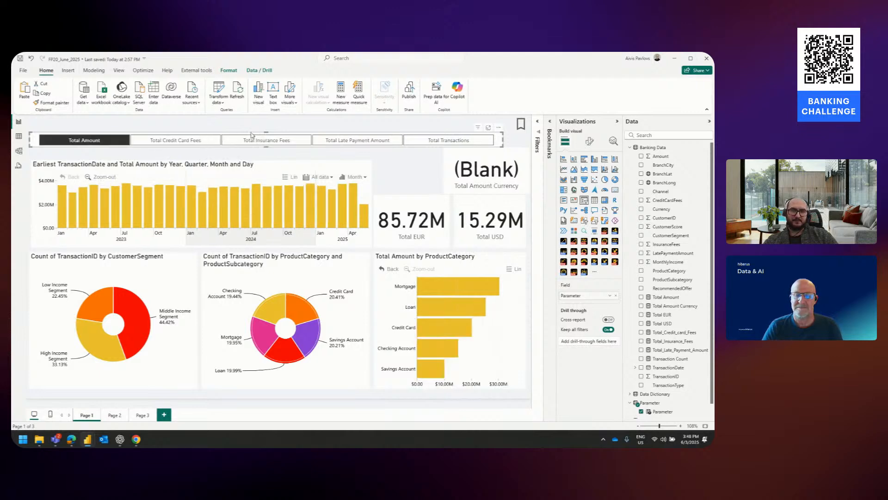
Test the Page 1 charts with the slicer on Total Insurance Fees, Total Late Payment Amount and Total Transactions.
click(262, 141)
click(331, 140)
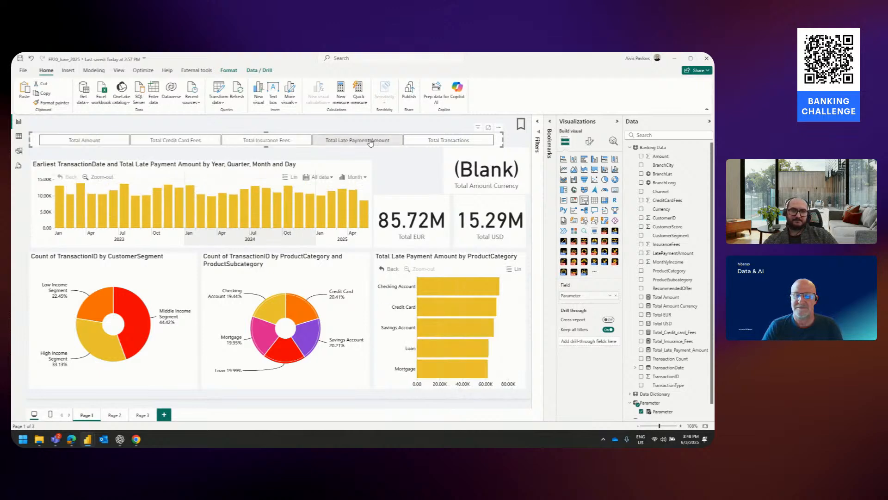
click(431, 140)
click(362, 125)
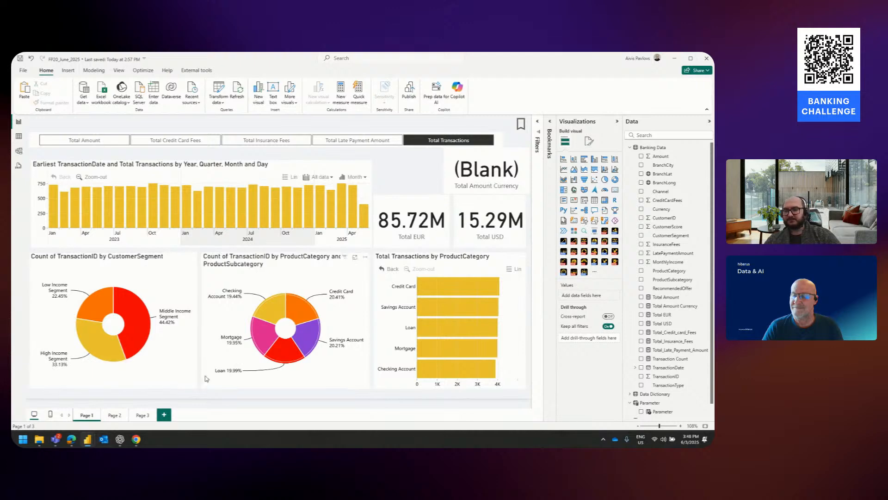
Check the map on Page 2, and nudge the TransactionDate chart on Page 1 slightly to the right.
click(115, 415)
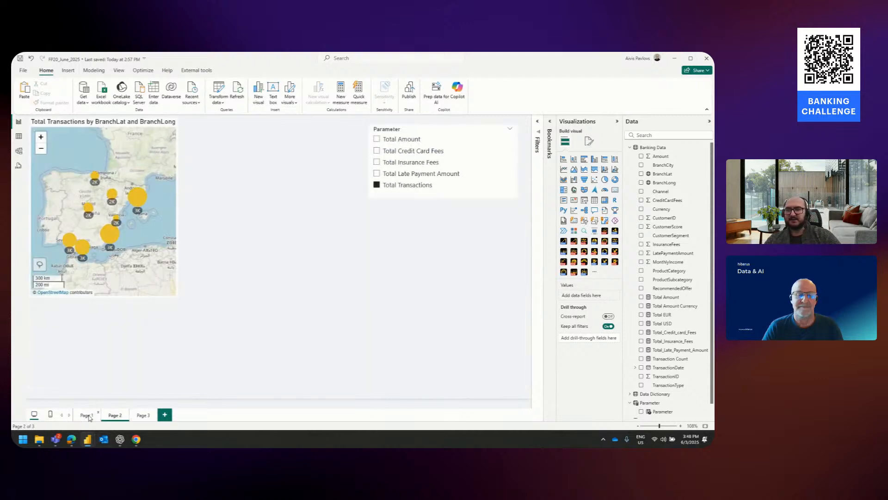
click(87, 415)
click(224, 166)
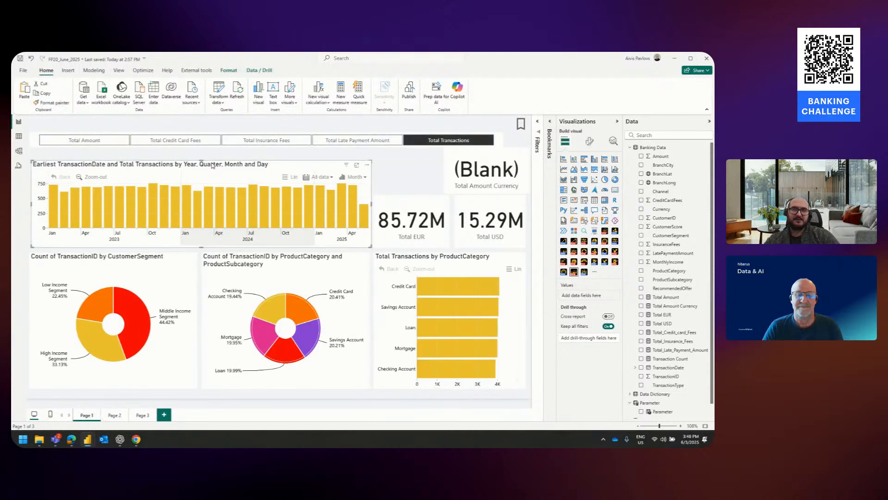
drag(224, 164, 225, 164)
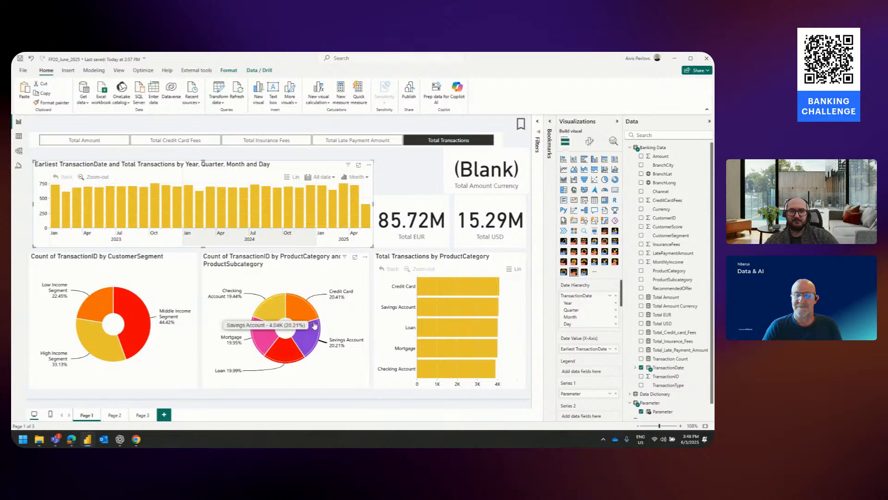
Drill into the Credit Card slice of the ProductCategory donut chart, drill back up and select the ProductCategory bar chart.
click(305, 308)
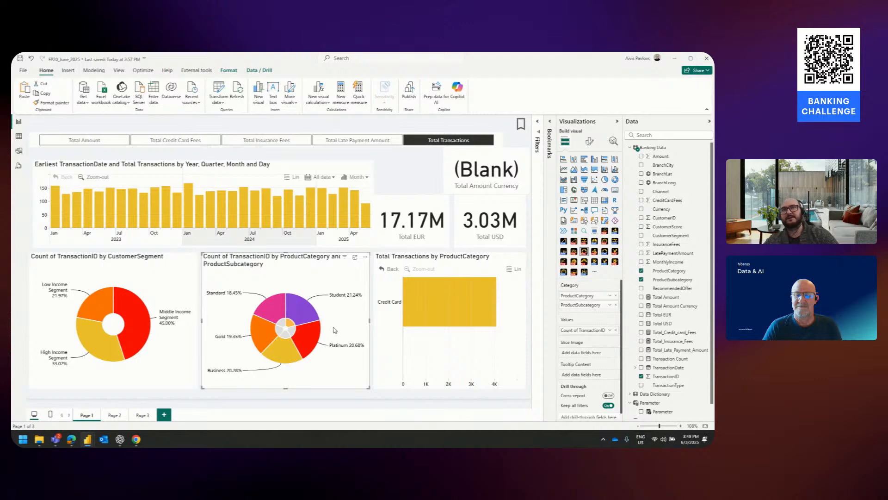
click(286, 329)
click(443, 261)
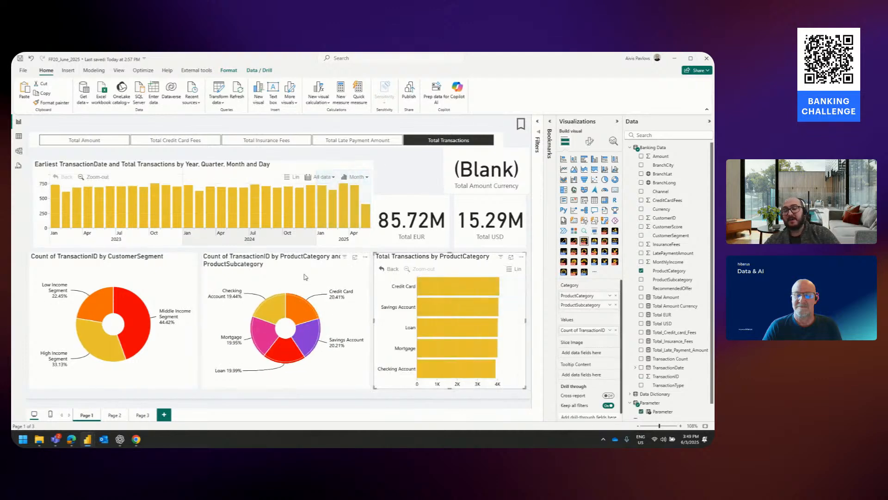
Add a report page with a large Drill Down Map PRO (Filter) visual using BranchLat as latitude and BranchLong as longitude.
click(164, 415)
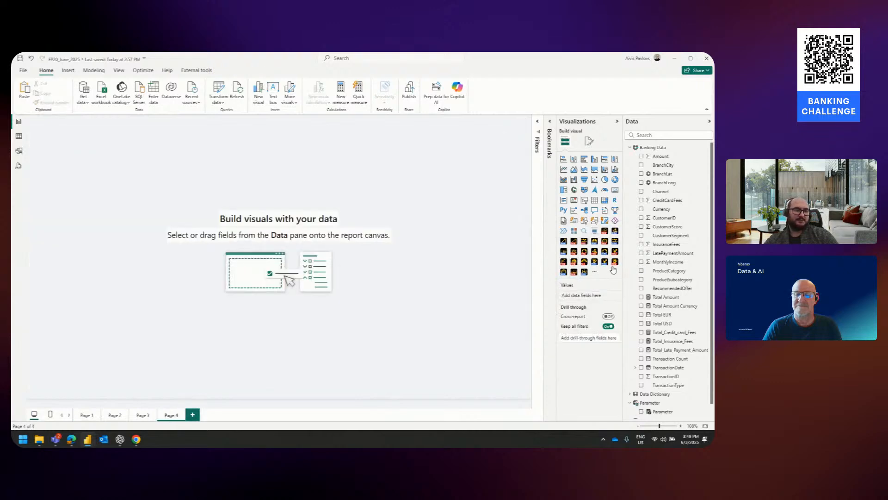
drag(140, 229, 278, 349)
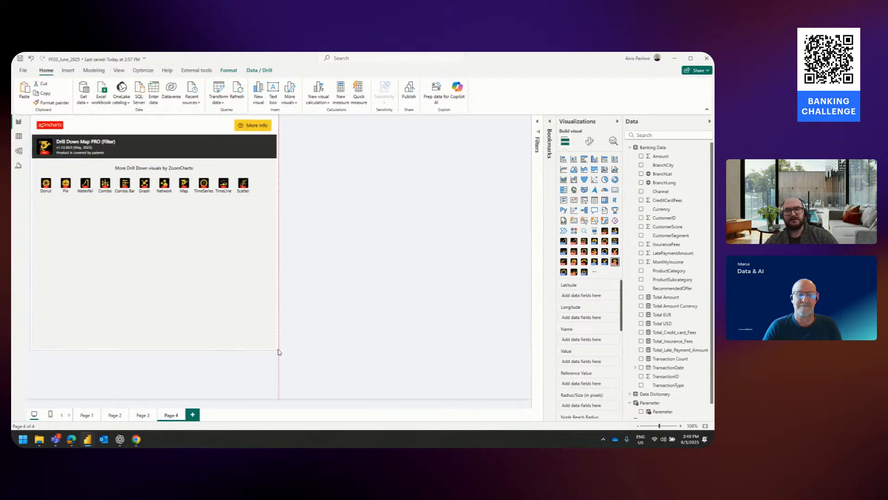
drag(666, 174, 581, 296)
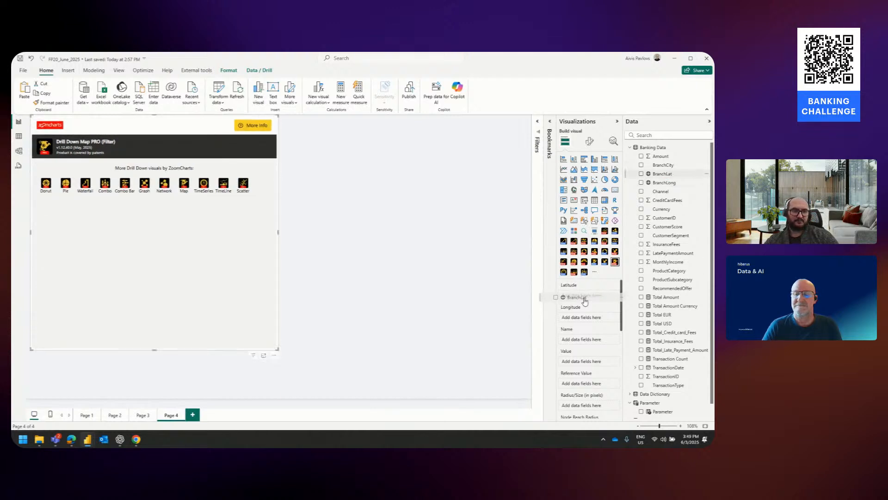
drag(665, 183, 583, 318)
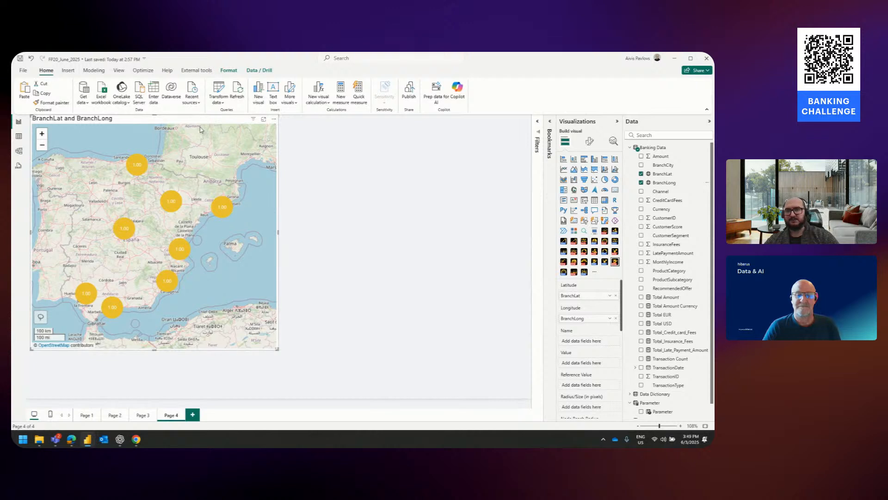
scroll(206, 132, up, 1)
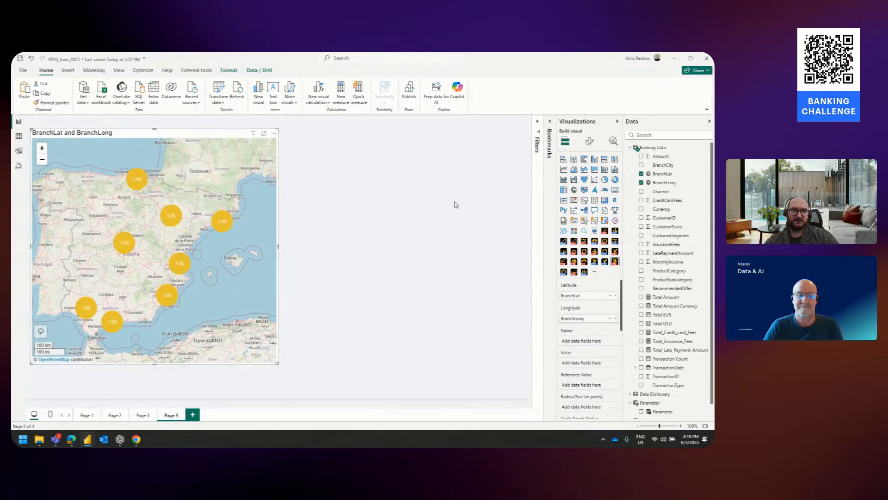
Add a slicer for the Parameter field beside the map and shorten it to fit its five options.
click(470, 205)
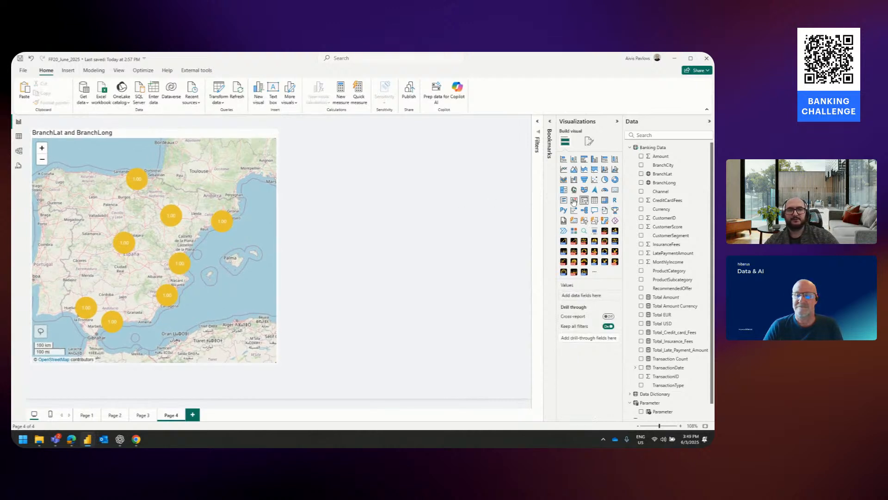
click(584, 200)
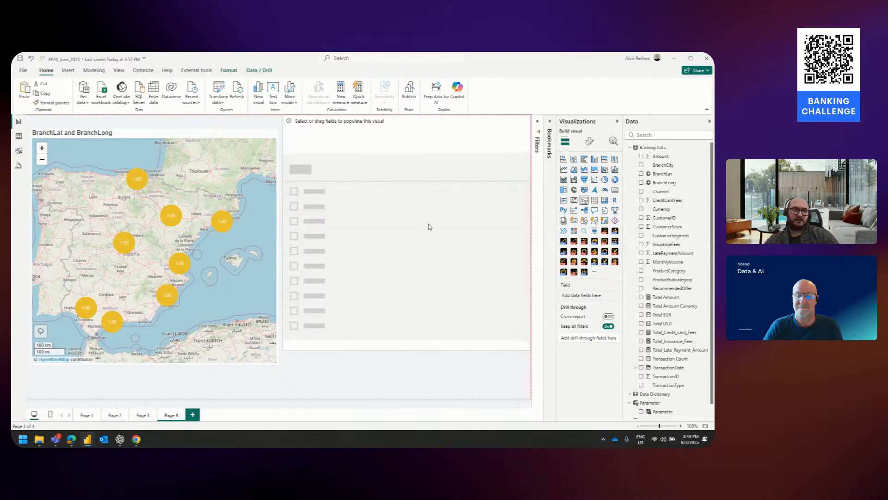
scroll(684, 397, down, 1)
click(684, 397)
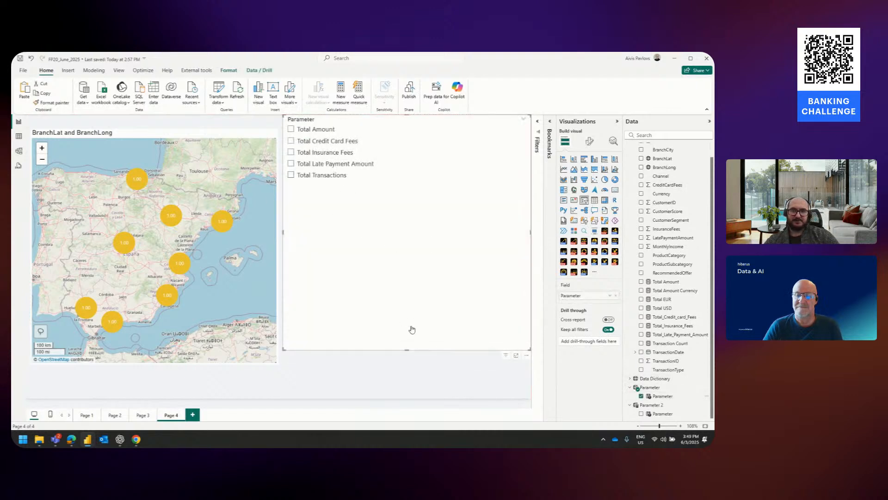
drag(406, 347, 410, 191)
click(353, 233)
Add the Parameter field as the map's value, showing the values of the selected field.
click(208, 222)
drag(670, 399, 602, 365)
click(610, 364)
click(641, 364)
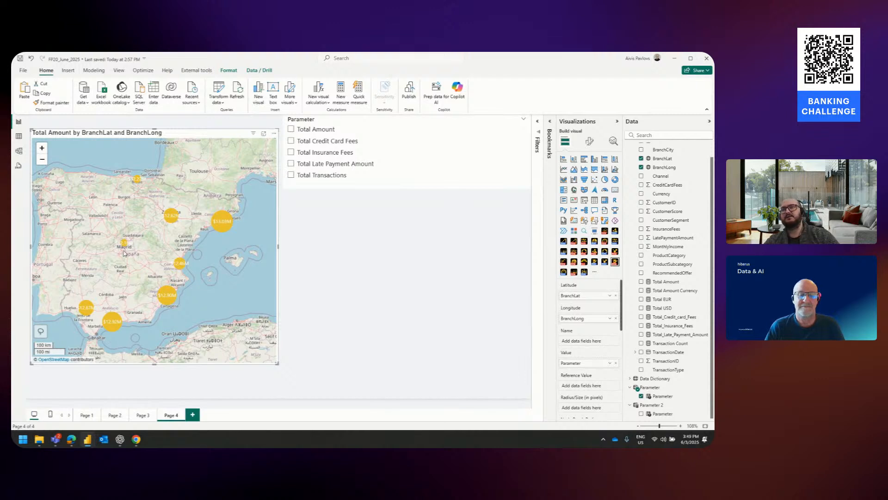
Set the value label position of the map's nodes to Outside.
click(592, 141)
click(584, 253)
scroll(595, 314, down, 10)
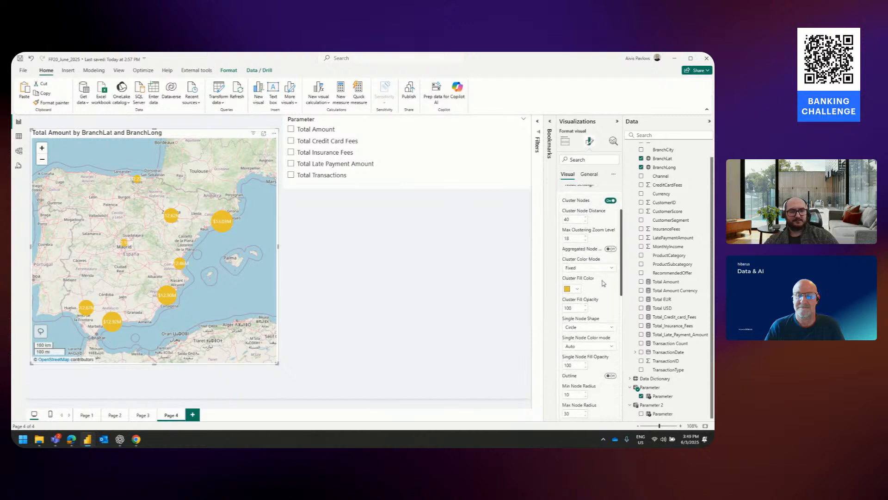
click(574, 353)
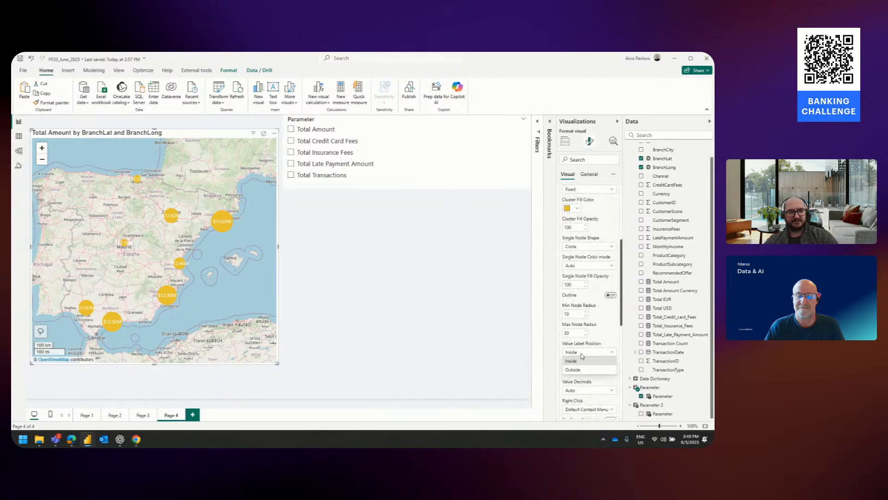
click(578, 375)
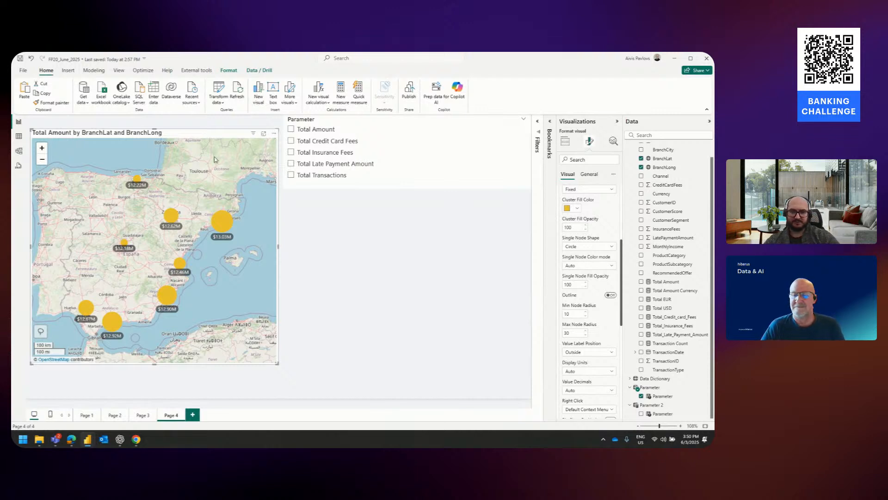
Test the map with the slicer on Total Insurance Fees, Total Late Payment Amount, Total Transactions and Total Amount.
click(326, 153)
click(323, 176)
click(326, 164)
click(323, 176)
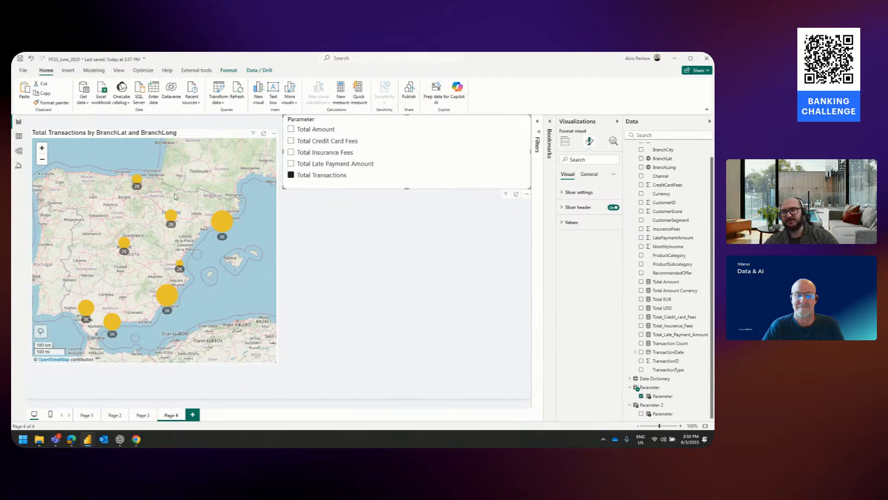
click(320, 132)
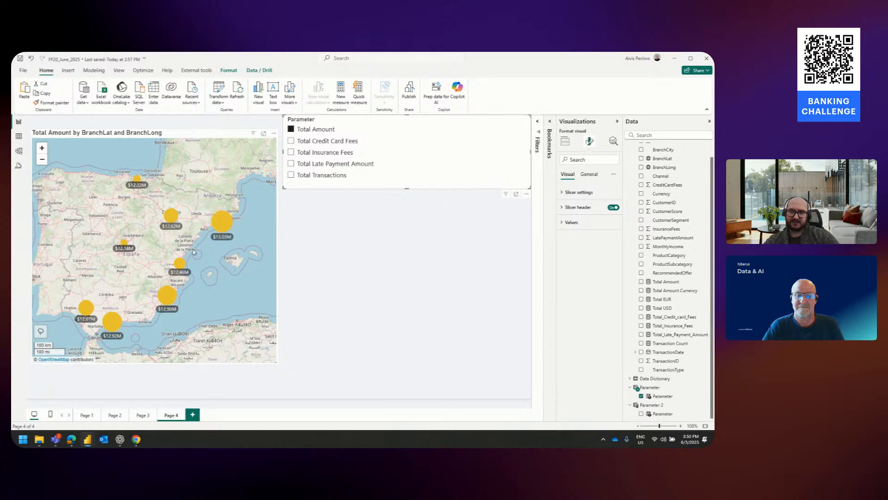
click(312, 176)
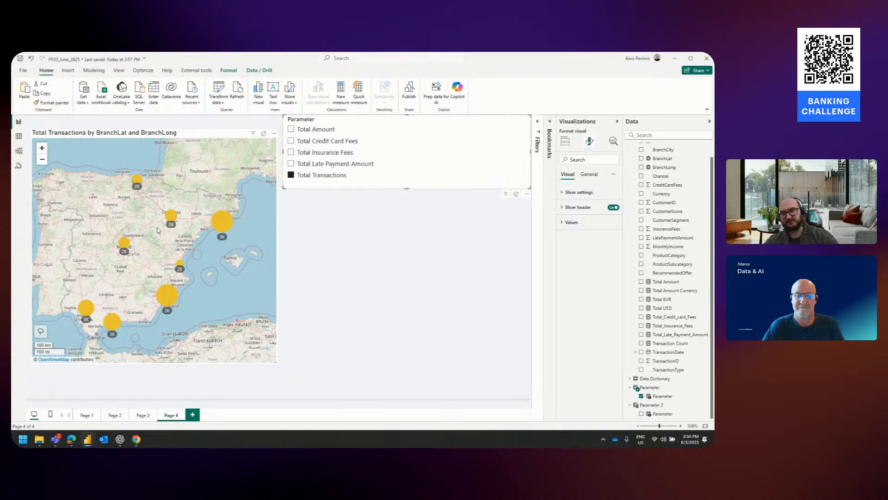
click(321, 132)
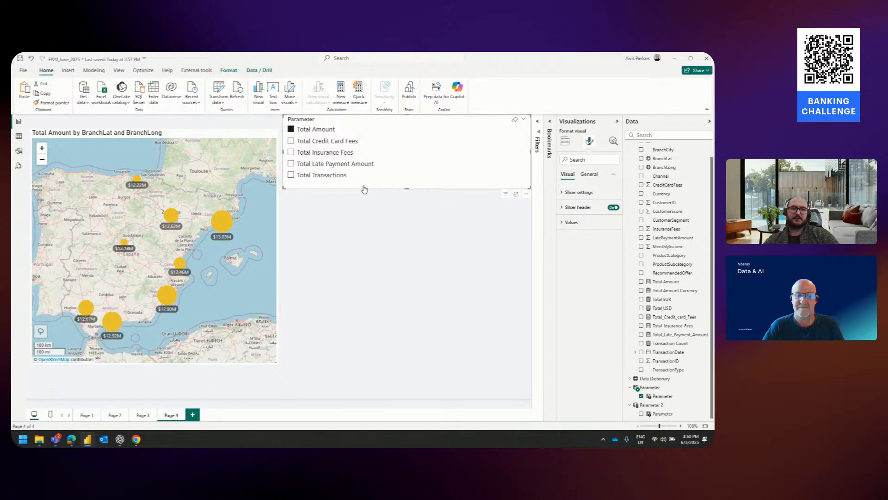
Adjust the Parameter slicer's position and size beside the map, and switch it to Total Late Payment Amount.
drag(358, 190, 355, 196)
drag(281, 161, 287, 162)
click(349, 221)
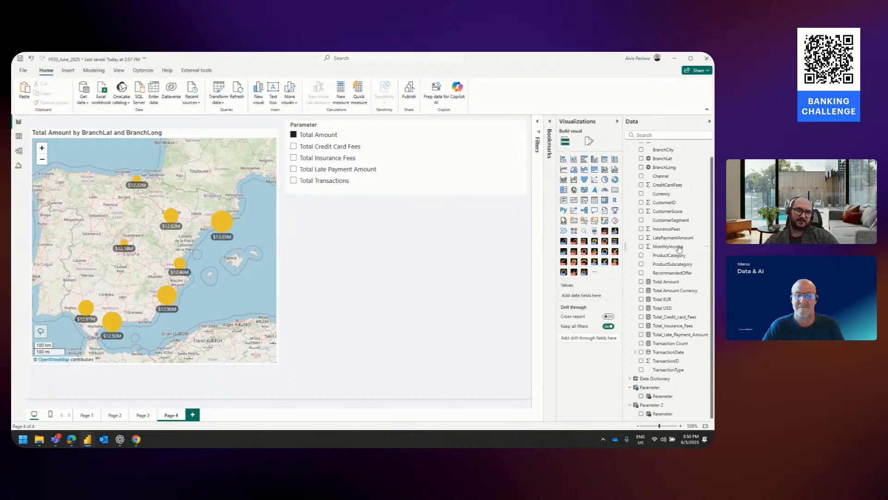
click(337, 169)
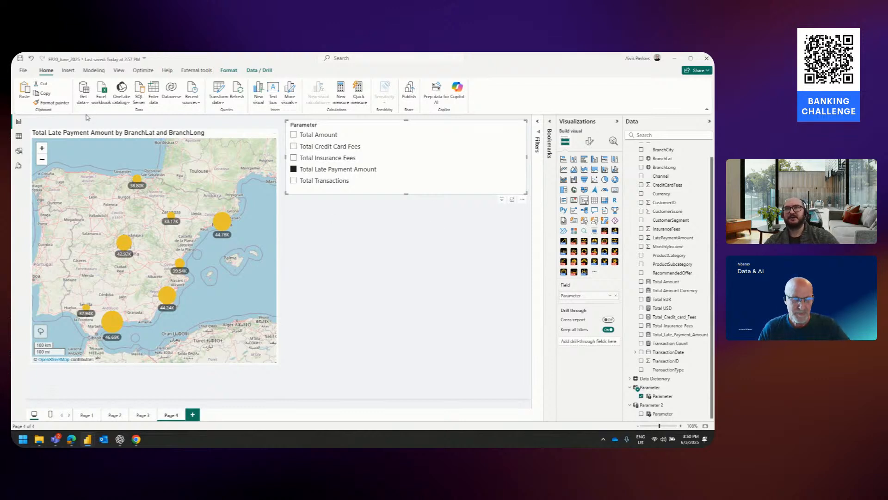
Create a fields parameter with Total Amount, Total_Credit_card_Fees, Total_Insurance_Fees and Total_Late_Payment_Amount, including its slicer on this page.
click(641, 396)
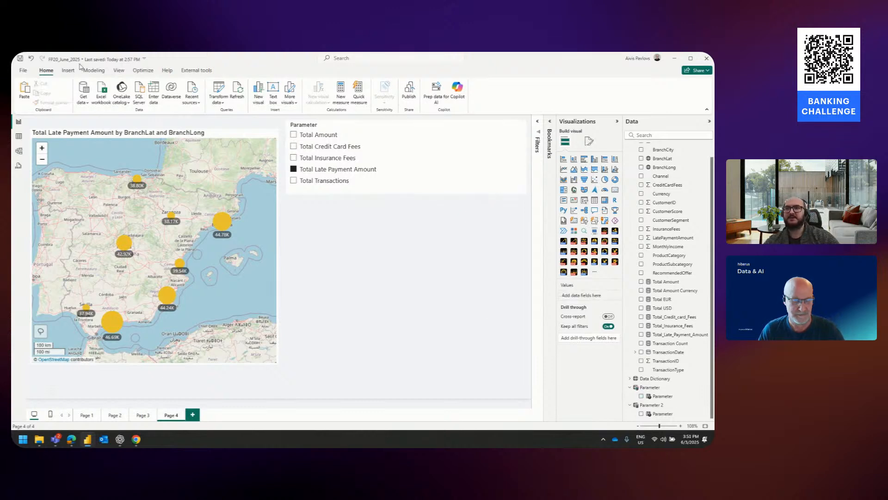
click(94, 71)
click(221, 93)
click(222, 127)
click(379, 239)
scroll(434, 259, down, 5)
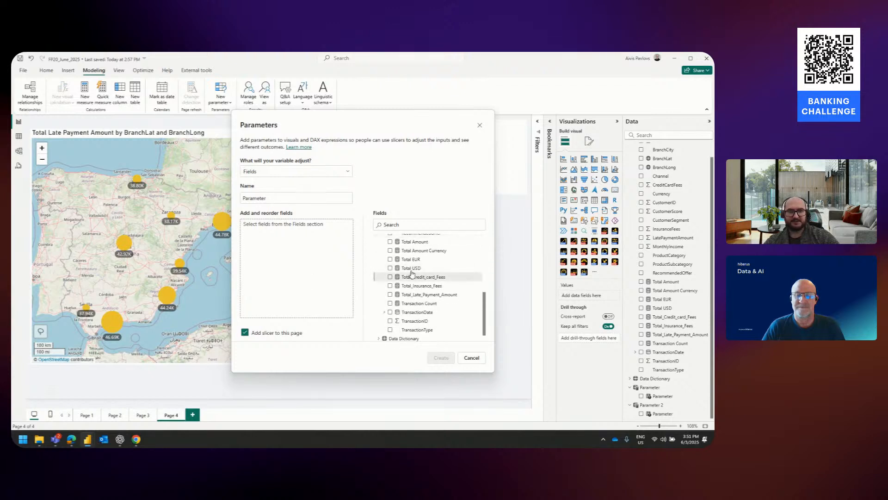
drag(414, 278, 310, 262)
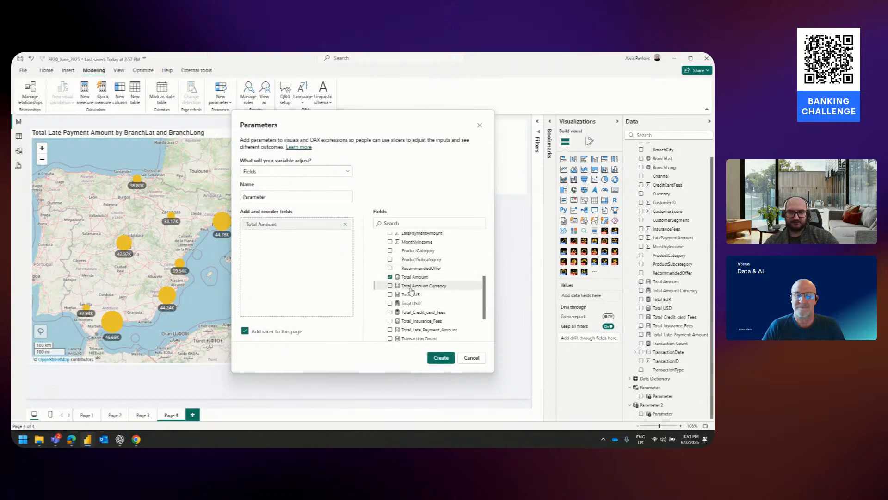
drag(416, 311, 301, 286)
drag(417, 329, 327, 307)
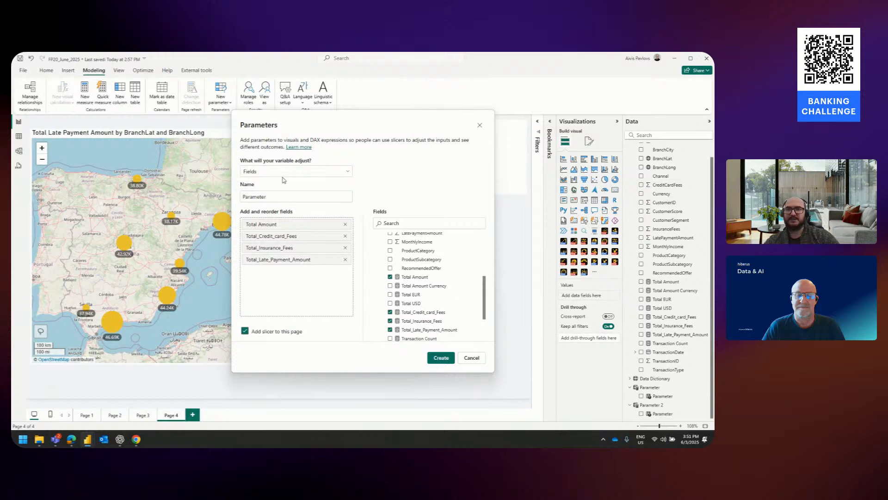
click(442, 360)
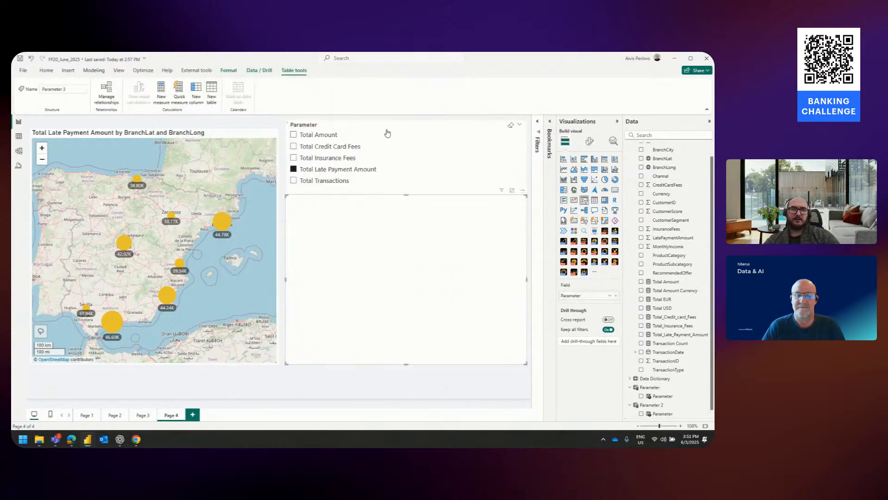
Delete the old Parameter slicer, then shorten the new one and move it up into the freed space.
click(386, 133)
key(Delete)
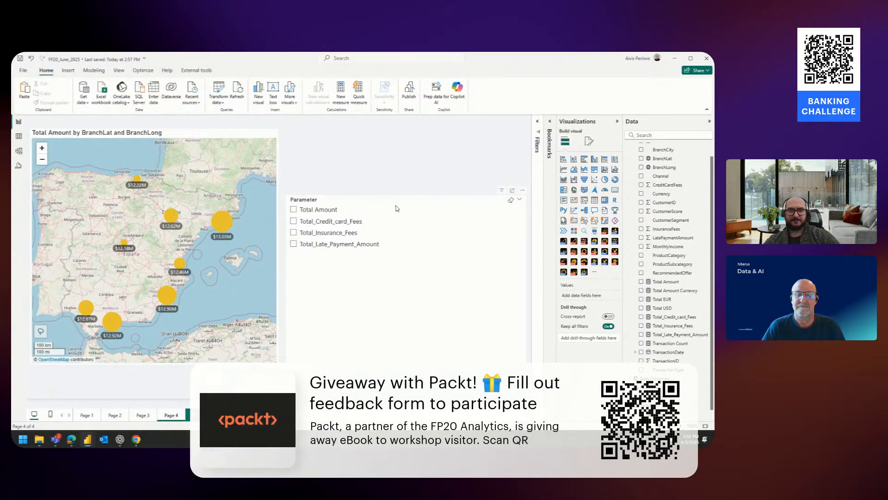
click(397, 205)
drag(406, 393, 401, 263)
drag(431, 246, 428, 177)
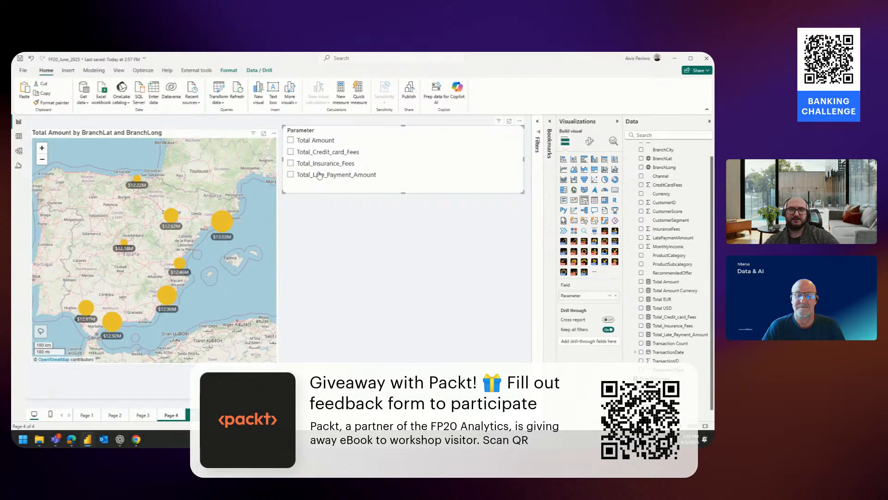
Use the new parameter field as the map's value, and test it with Total_Insurance_Fees and Total_Credit_card_Fees.
click(238, 142)
scroll(673, 254, down, 1)
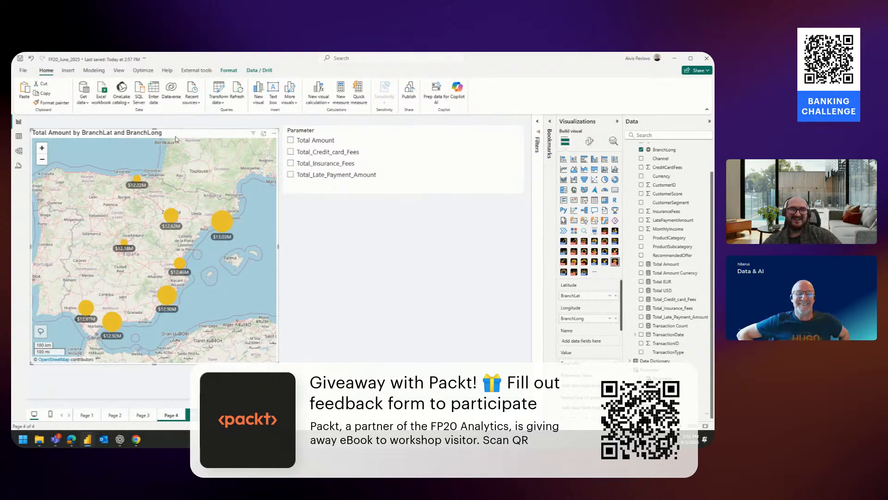
click(322, 164)
click(324, 152)
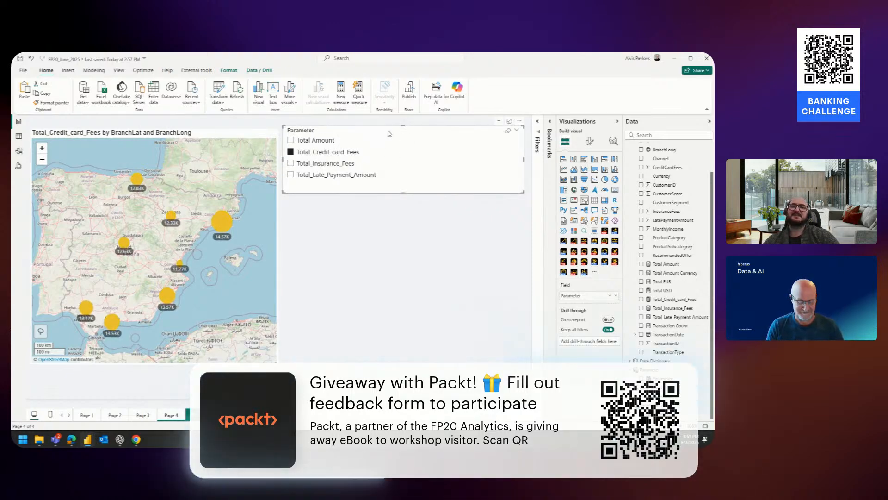
key(alt)
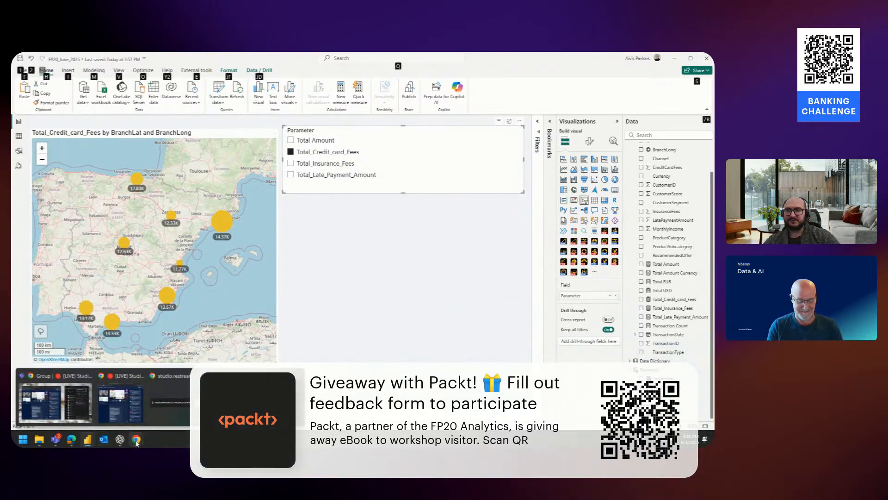
Switch to the Edge browser and open the FP20 Analytics June 2025 challenge page on the ZoomCharts website.
mouse_move(71, 440)
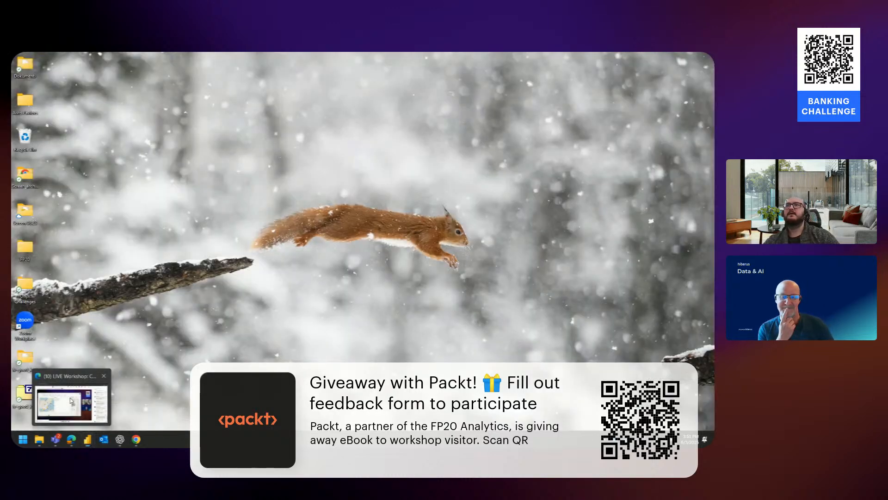
click(71, 401)
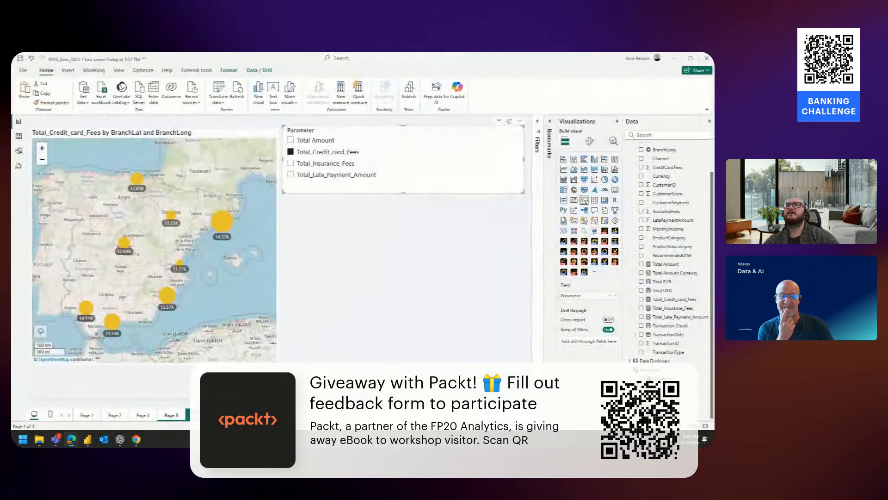
drag(208, 52, 239, 64)
click(101, 87)
click(134, 107)
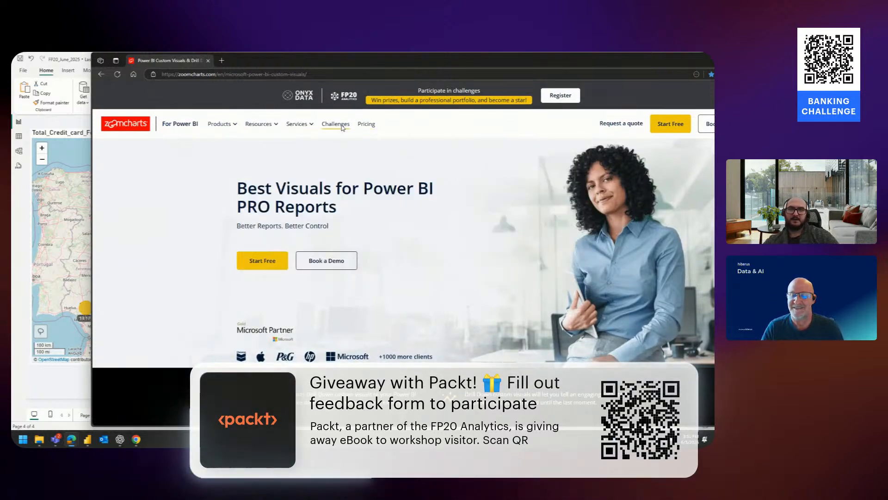
click(342, 125)
click(544, 347)
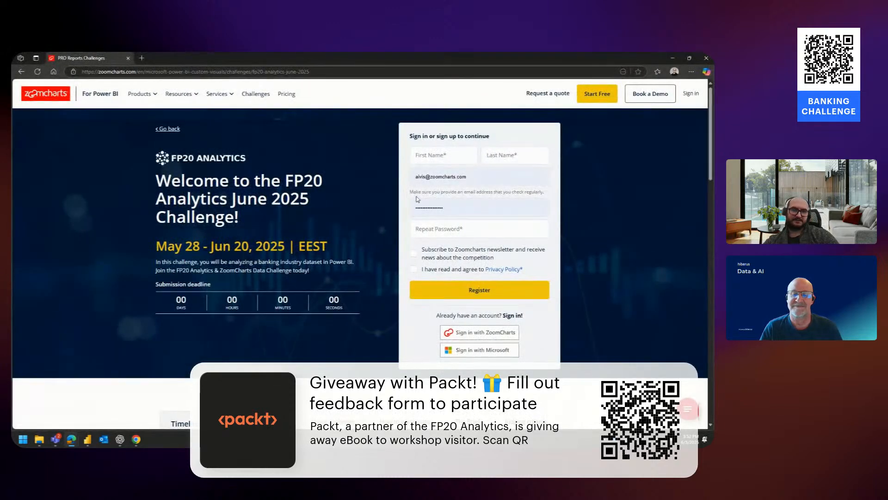
Examine the challenge questions in The Brief, especially the Transaction Behavior Analysis question on dominant transaction types by volume and value.
scroll(416, 199, down, 5)
click(468, 202)
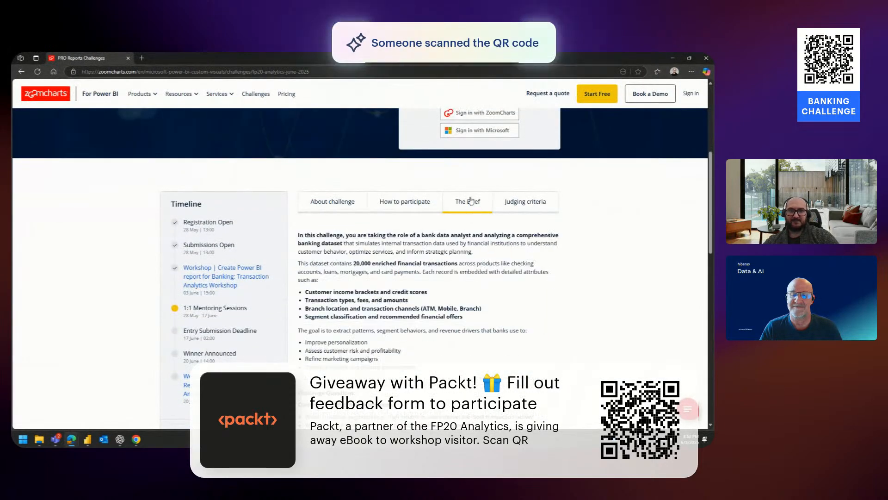
scroll(470, 200, down, 5)
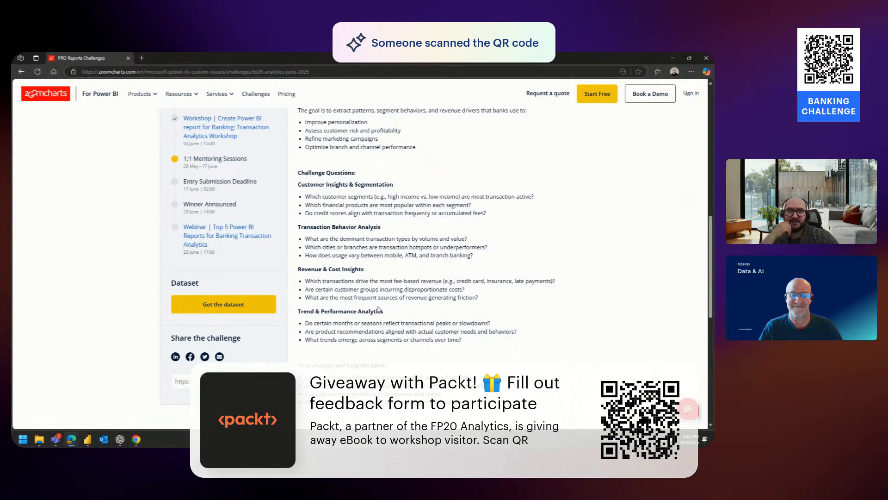
scroll(378, 309, down, 1)
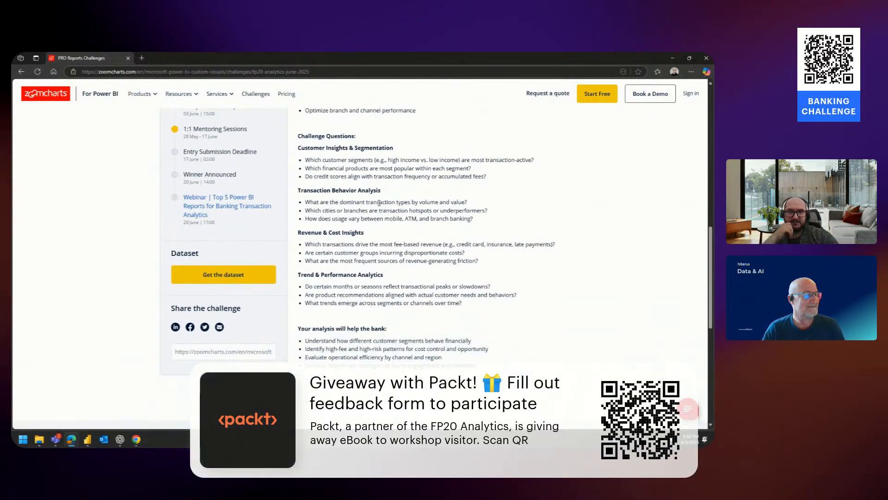
drag(317, 202, 380, 203)
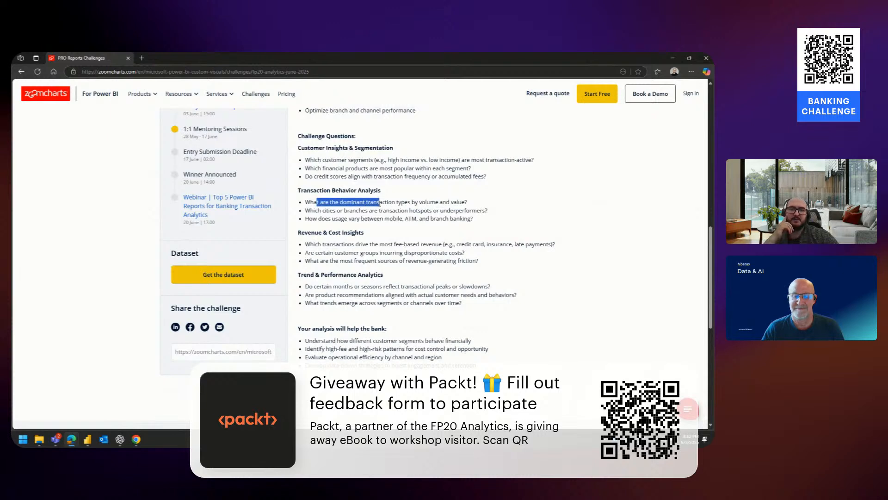
click(419, 202)
click(451, 202)
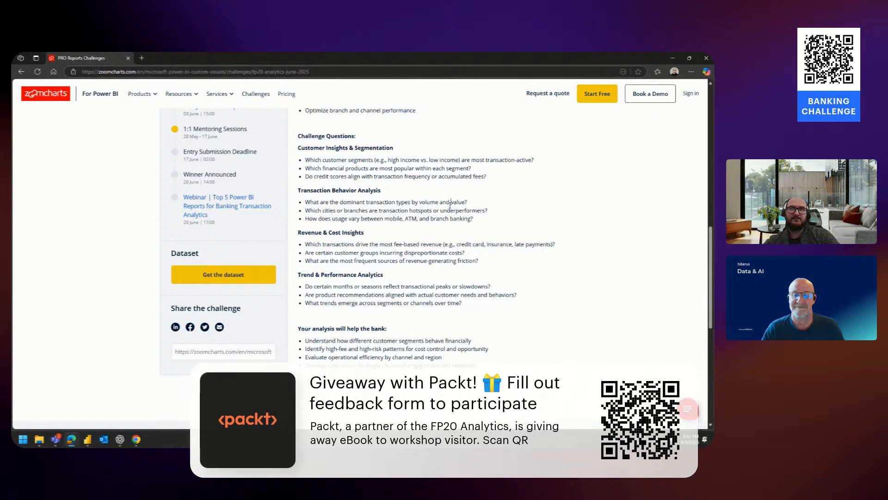
Switch back to Power BI, open the new parameter's DAX definition and place the cursor after the Total_Late_Payment_Amount entry.
click(89, 443)
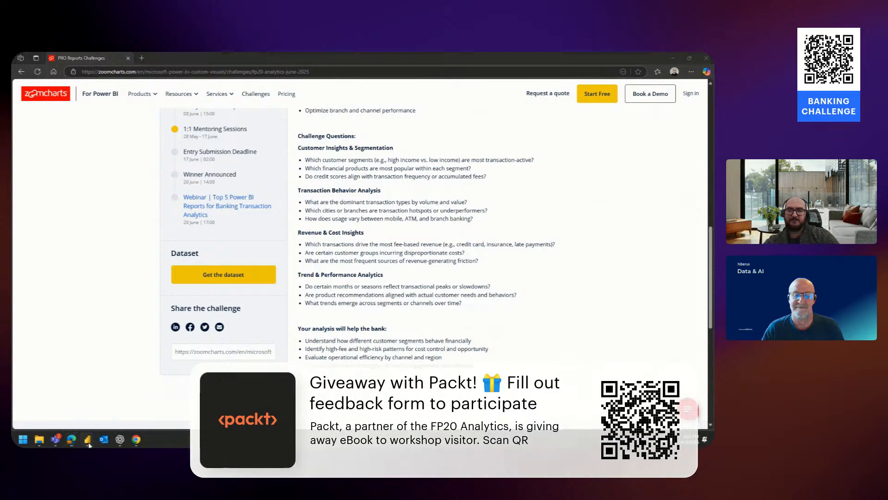
click(82, 400)
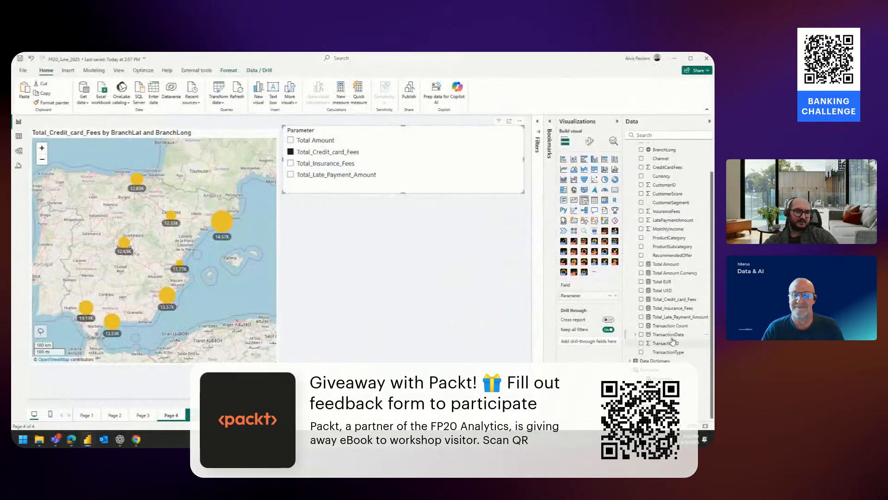
click(670, 325)
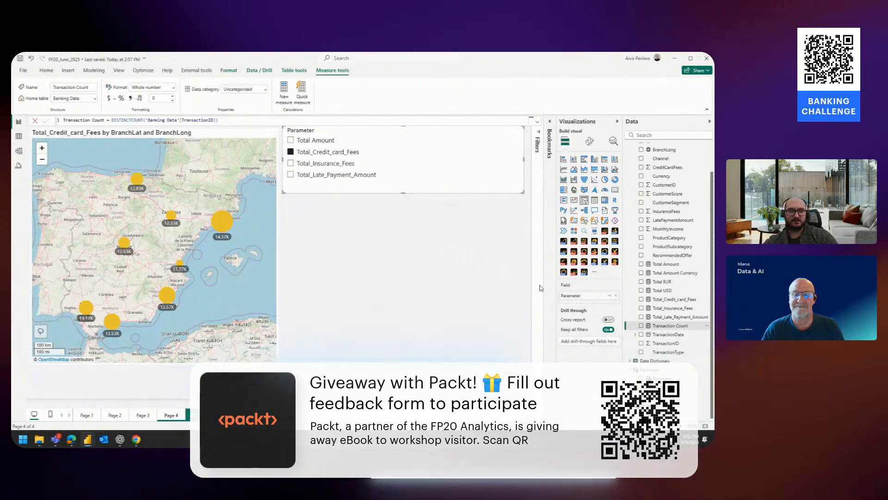
click(662, 413)
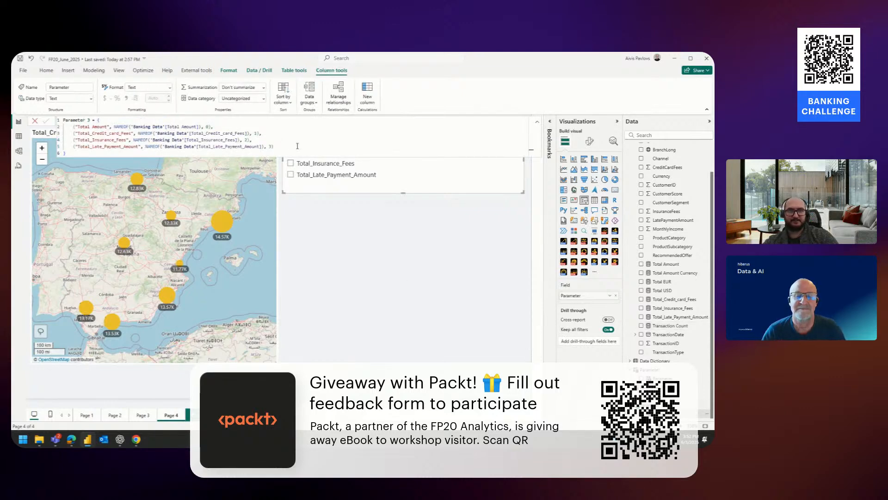
drag(274, 147, 40, 156)
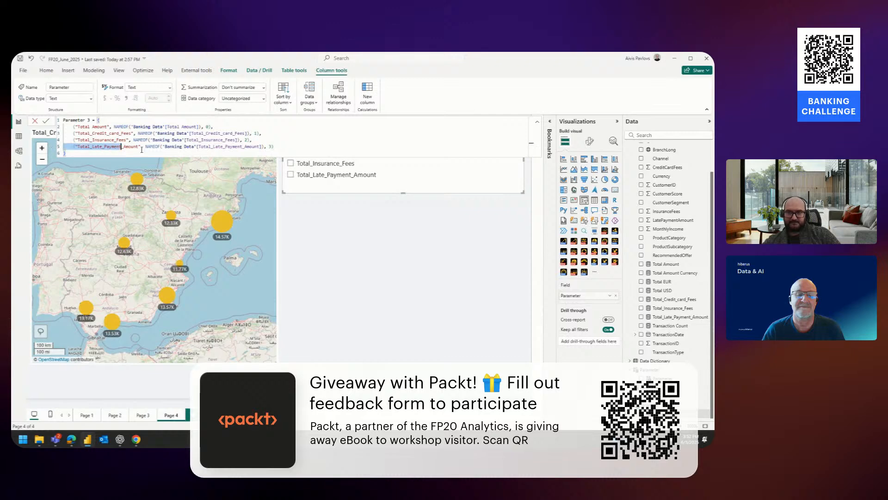
drag(93, 148, 286, 147)
click(285, 147)
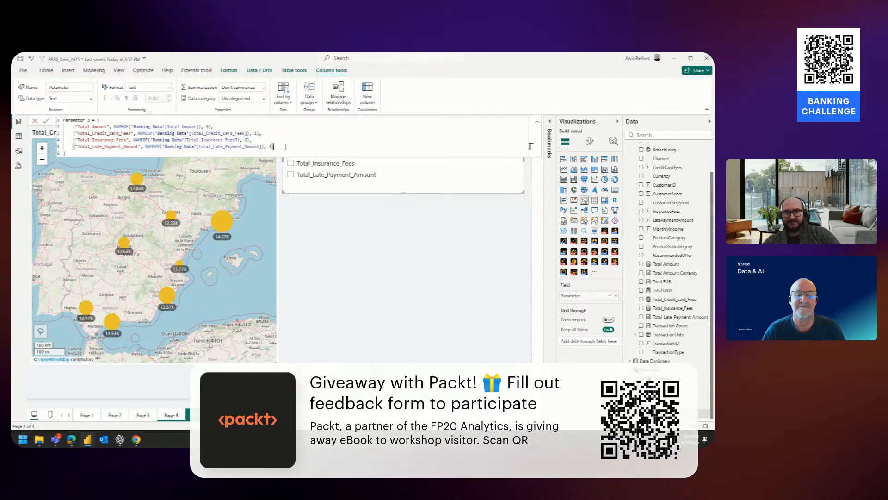